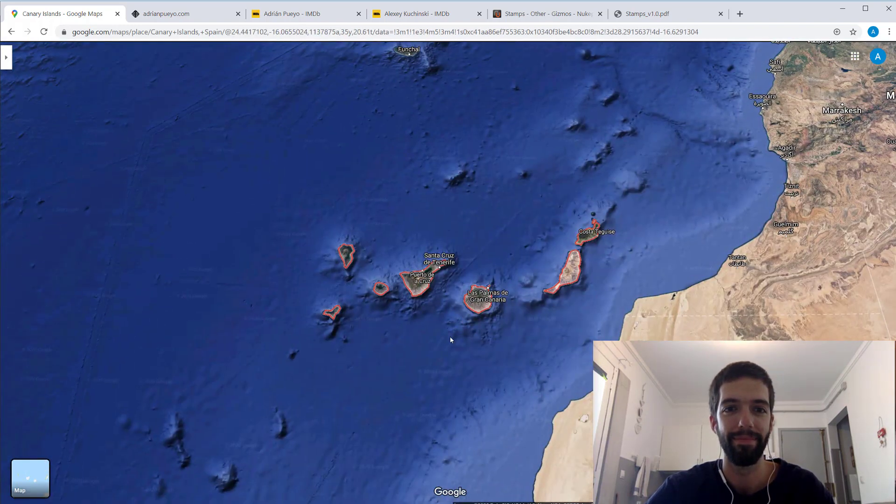
Examine where the Canary Islands lie relative to mainland Spain and the African coast on the satellite map.
{"action": "scroll", "coordinate": [469, 360], "scroll_direction": "down", "scroll_amount": 4}
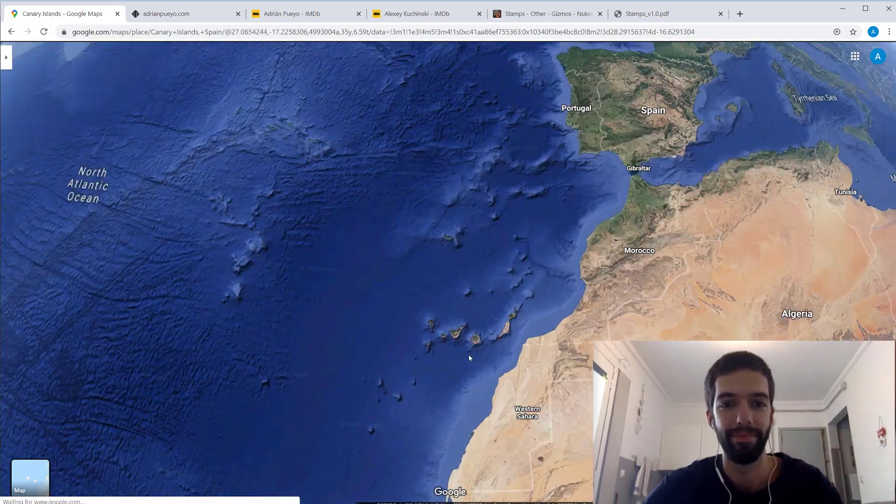
{"action": "scroll", "coordinate": [470, 358], "scroll_direction": "up", "scroll_amount": 5}
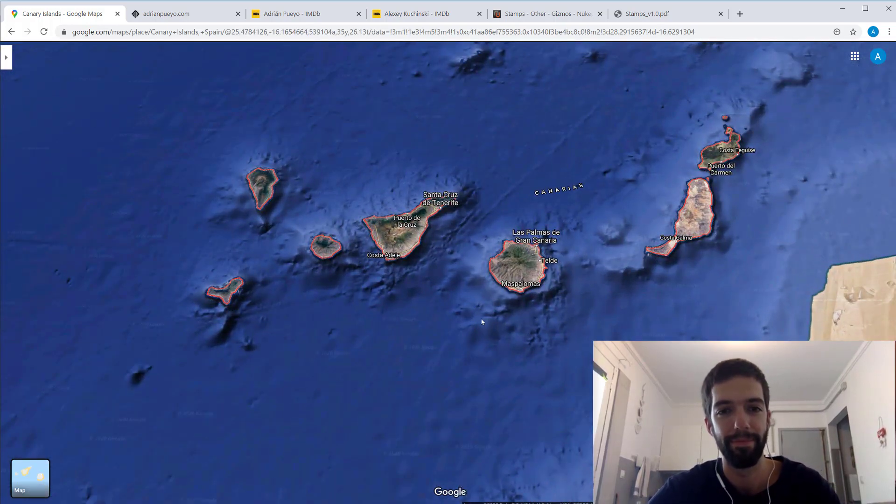
{"action": "scroll", "coordinate": [482, 321], "scroll_direction": "down", "scroll_amount": 2}
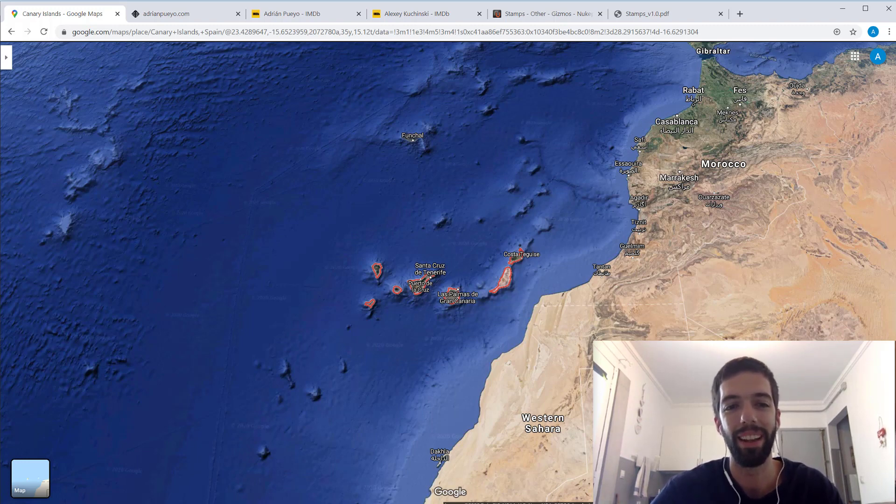
{"action": "scroll", "coordinate": [439, 323], "scroll_direction": "up", "scroll_amount": 2}
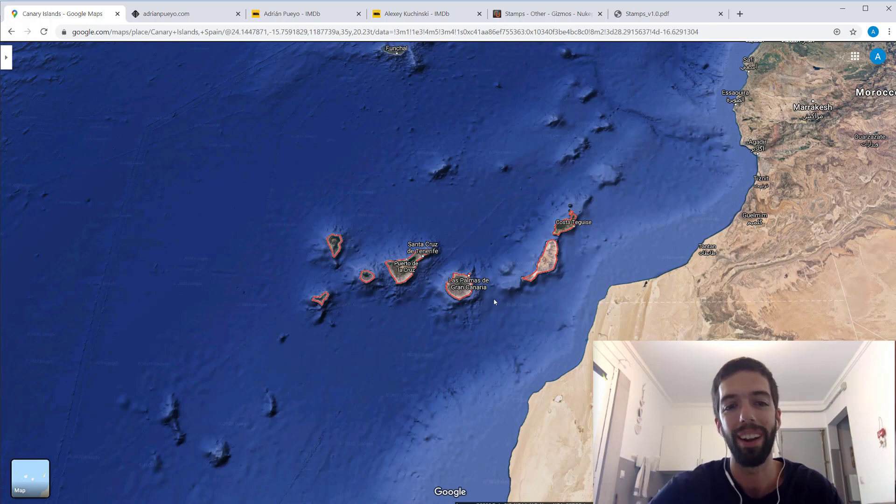
{"action": "scroll", "coordinate": [492, 303], "scroll_direction": "down", "scroll_amount": 4}
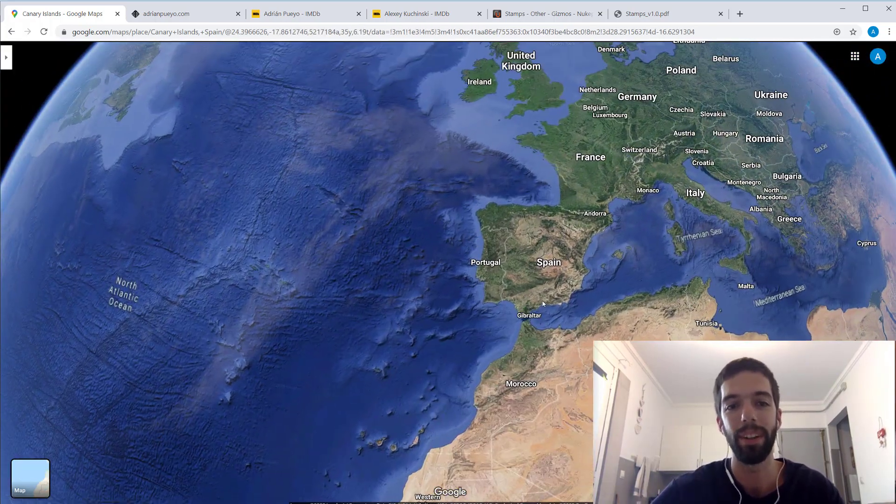
{"action": "scroll", "coordinate": [556, 258], "scroll_direction": "up", "scroll_amount": 3}
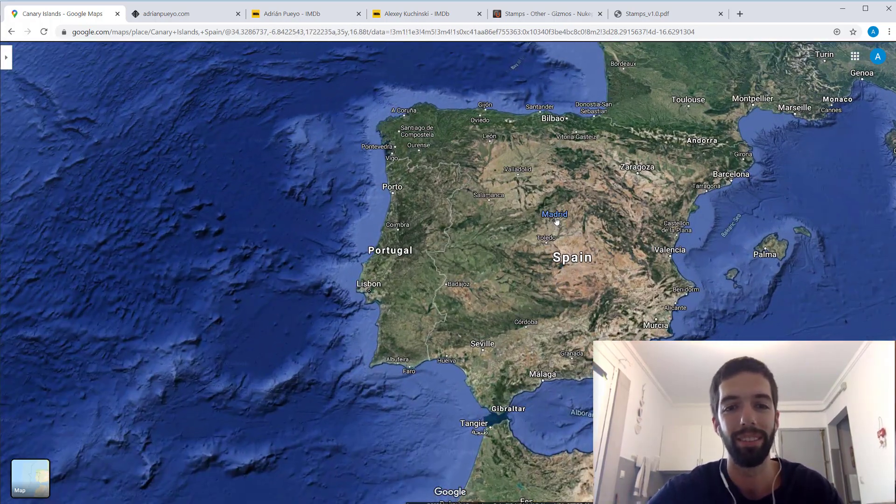
{"action": "scroll", "coordinate": [480, 255], "scroll_direction": "down", "scroll_amount": 3}
{"action": "left_click_drag", "start_coordinate": [480, 255], "coordinate": [518, 290]}
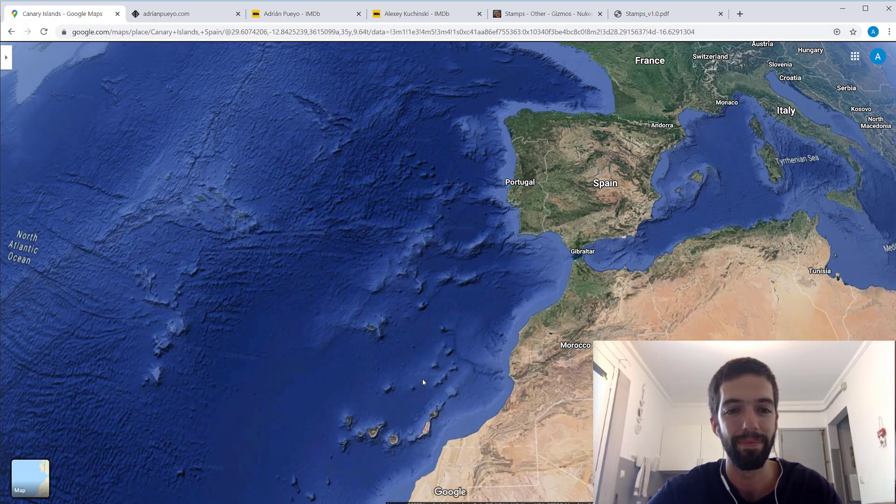
{"action": "left_click_drag", "start_coordinate": [423, 367], "coordinate": [414, 367]}
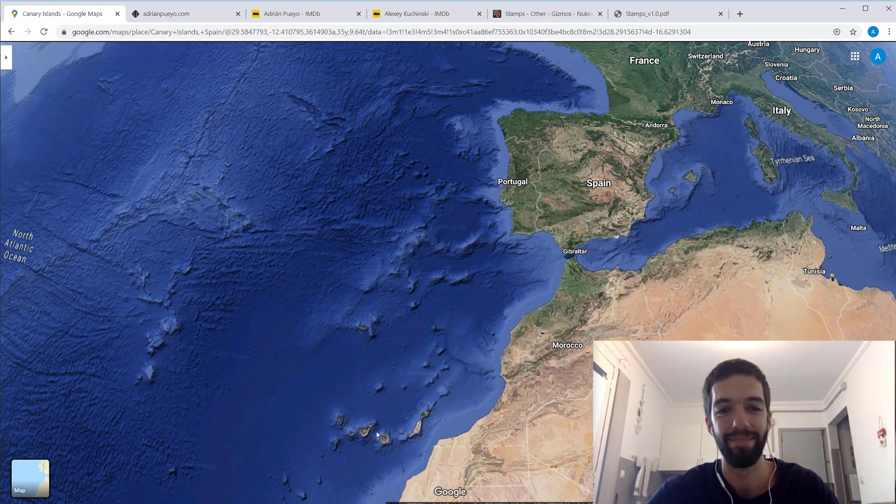
{"action": "scroll", "coordinate": [461, 395], "scroll_direction": "up", "scroll_amount": 3}
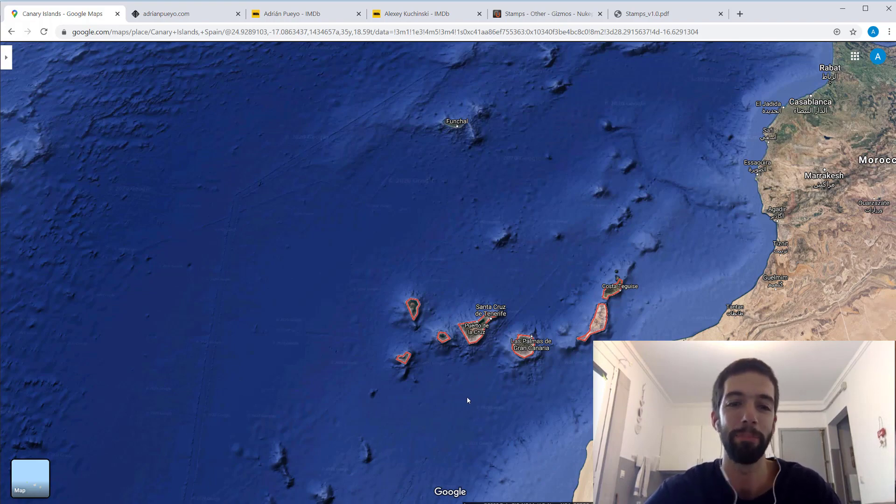
{"action": "scroll", "coordinate": [472, 376], "scroll_direction": "down", "scroll_amount": 3}
{"action": "scroll", "coordinate": [483, 379], "scroll_direction": "up", "scroll_amount": 1}
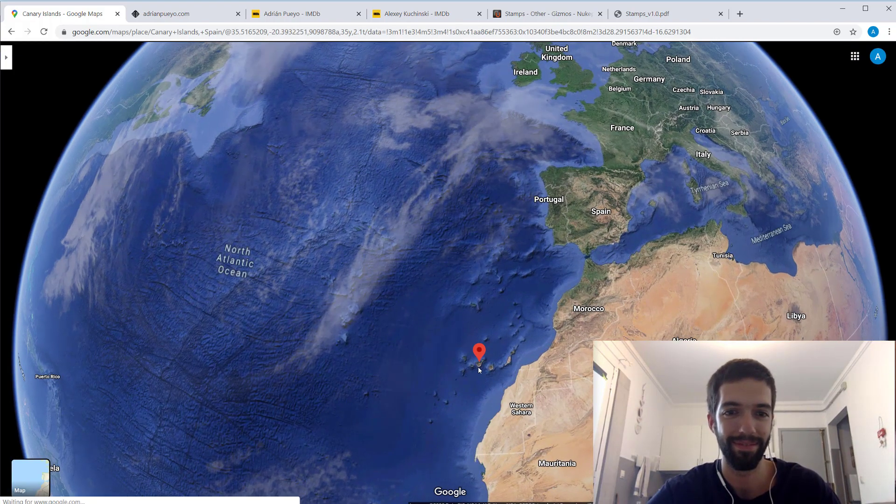
Open the VFX compositor's portfolio website and look through its welcome banner, reel and film credits.
{"action": "left_click", "coordinate": [184, 17]}
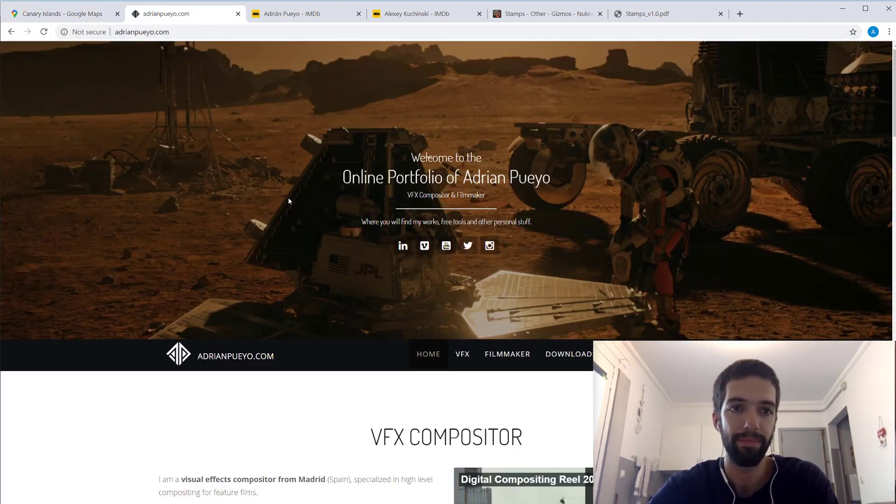
{"action": "scroll", "coordinate": [299, 191], "scroll_direction": "down", "scroll_amount": 10}
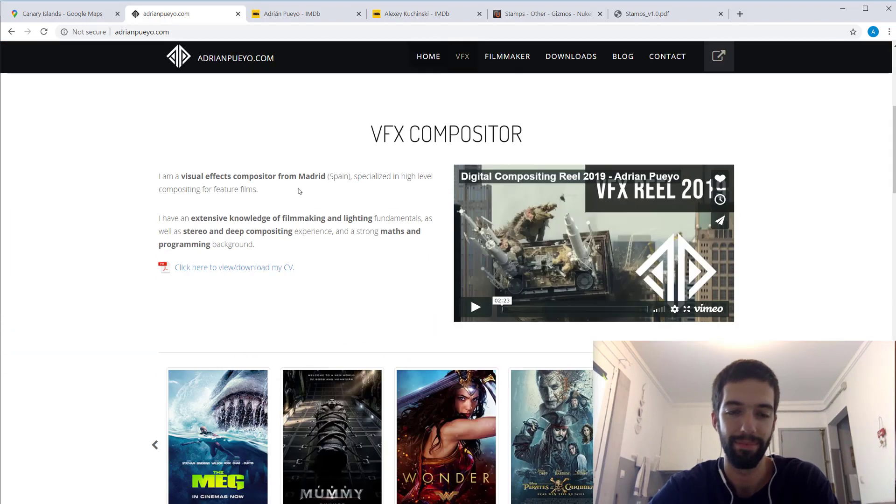
{"action": "scroll", "coordinate": [234, 308], "scroll_direction": "down", "scroll_amount": 2}
{"action": "scroll", "coordinate": [234, 308], "scroll_direction": "up", "scroll_amount": 6}
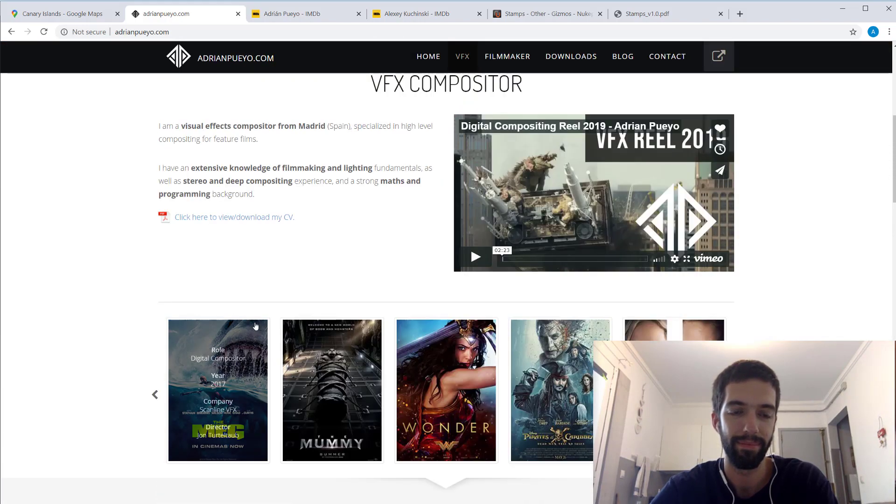
{"action": "scroll", "coordinate": [282, 195], "scroll_direction": "up", "scroll_amount": 6}
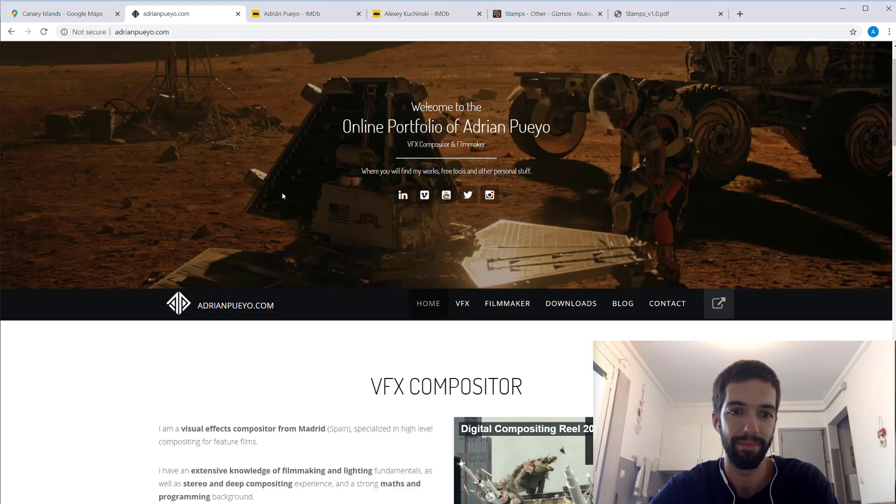
{"action": "scroll", "coordinate": [282, 195], "scroll_direction": "down", "scroll_amount": 2}
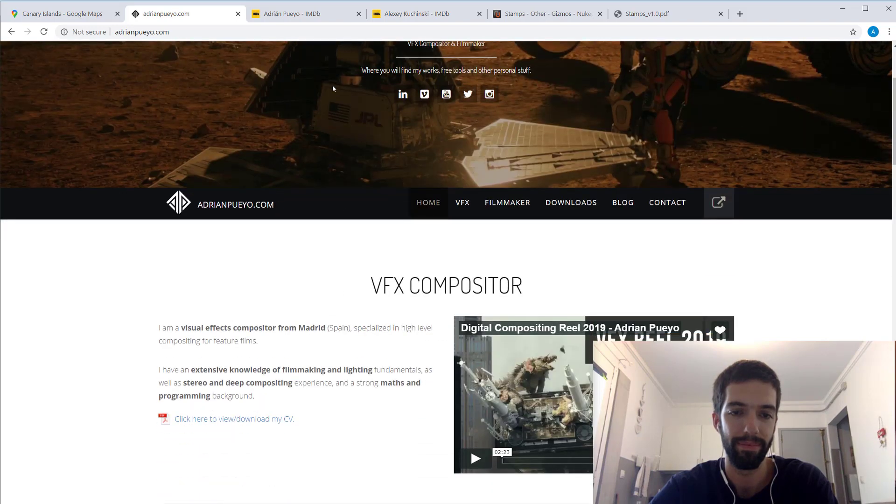
Look at the two Stamps authors' IMDb profiles and the Stamps v1.0 page on Nukepedia.
{"action": "left_click", "coordinate": [301, 14]}
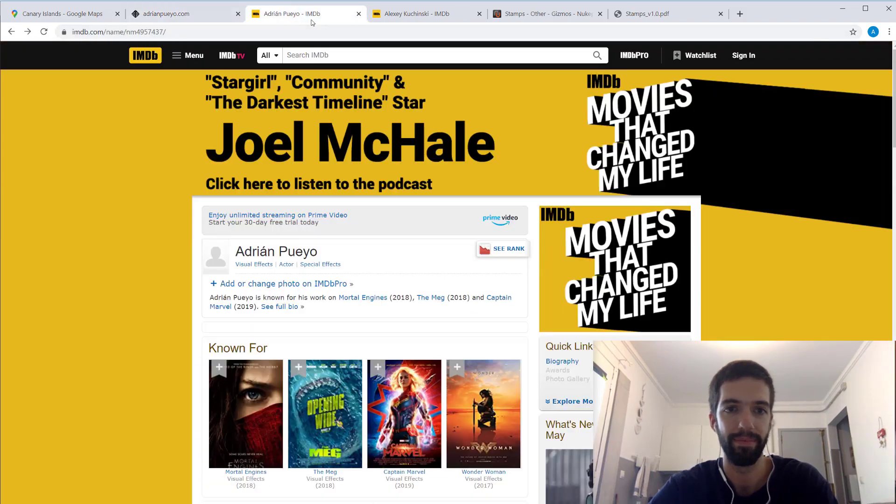
{"action": "left_click", "coordinate": [422, 14]}
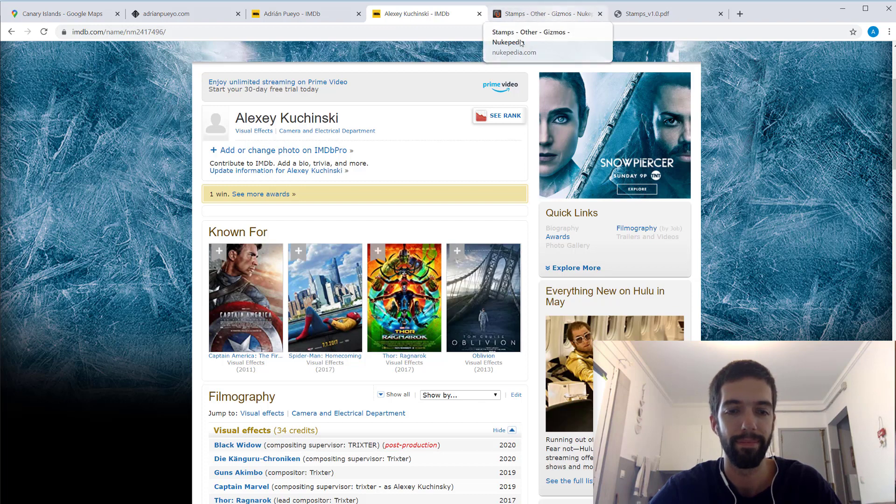
{"action": "left_click", "coordinate": [556, 18]}
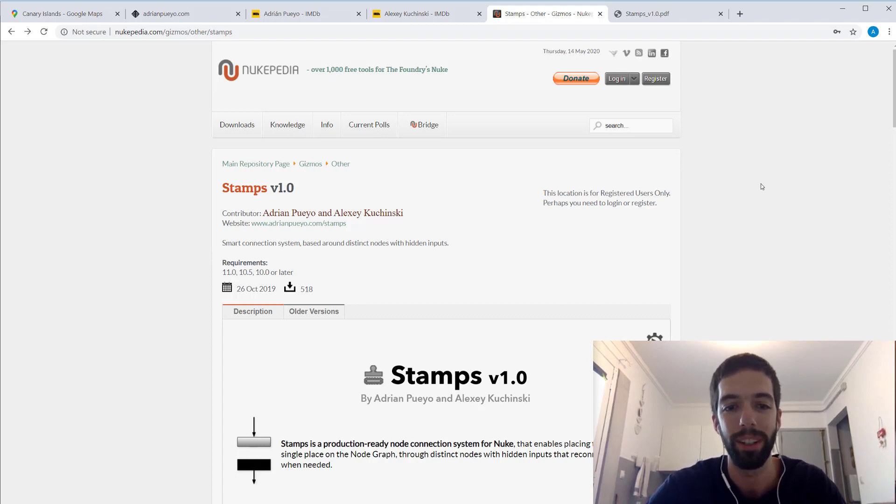
Browse the Stamps_v1.0.pdf guide around the sections on stamp creation and tags.
{"action": "left_click", "coordinate": [673, 18]}
{"action": "scroll", "coordinate": [550, 301], "scroll_direction": "up", "scroll_amount": 8}
{"action": "scroll", "coordinate": [542, 296], "scroll_direction": "up", "scroll_amount": 4}
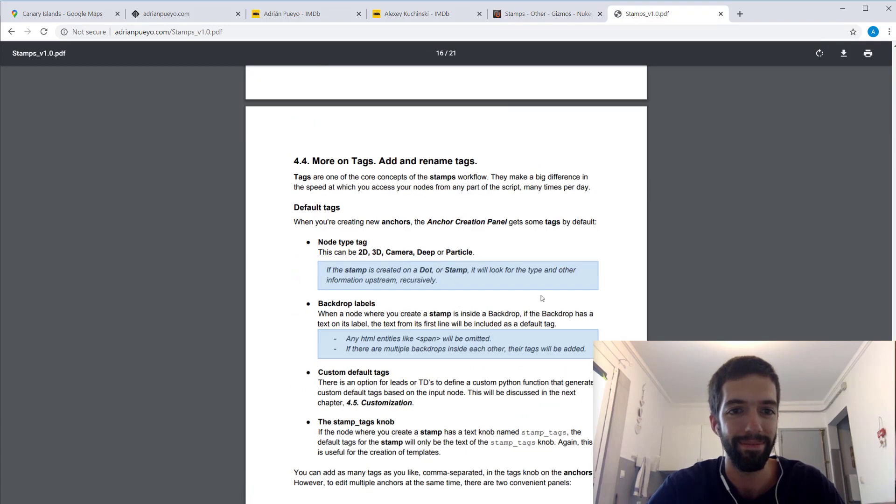
{"action": "scroll", "coordinate": [513, 284], "scroll_direction": "down", "scroll_amount": 8}
{"action": "scroll", "coordinate": [497, 280], "scroll_direction": "up", "scroll_amount": 5}
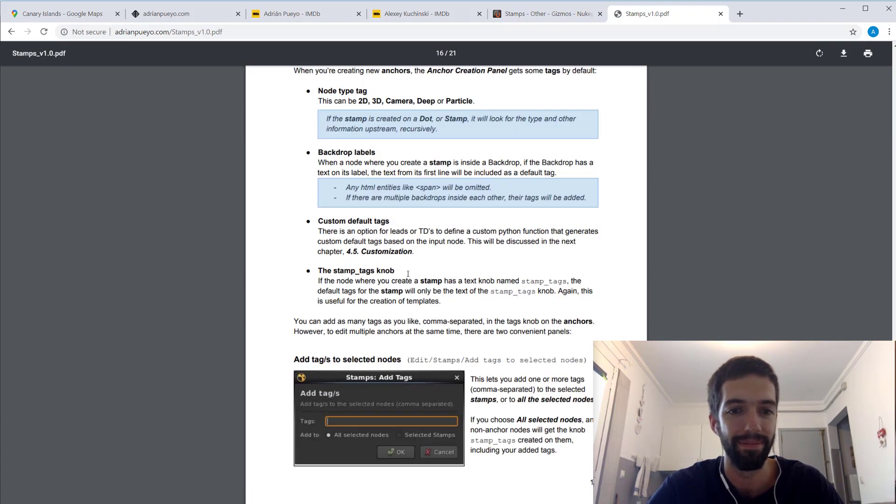
{"action": "scroll", "coordinate": [491, 270], "scroll_direction": "up", "scroll_amount": 10}
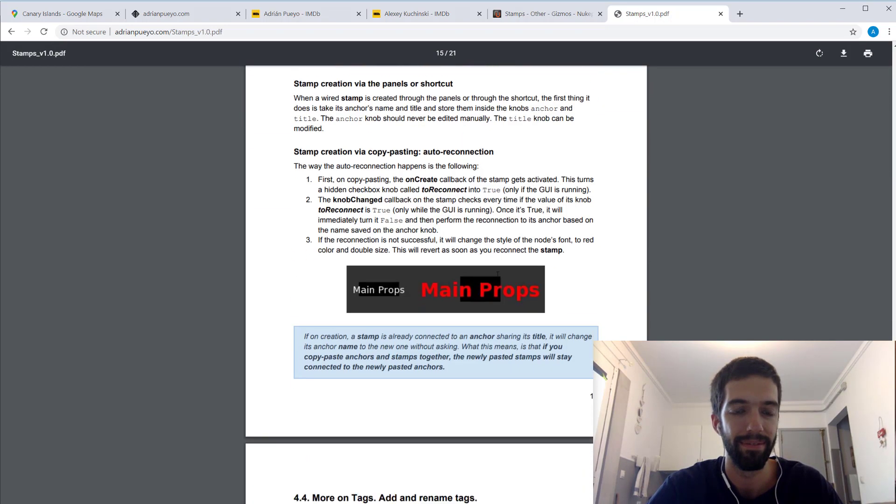
{"action": "scroll", "coordinate": [503, 325], "scroll_direction": "down", "scroll_amount": 7}
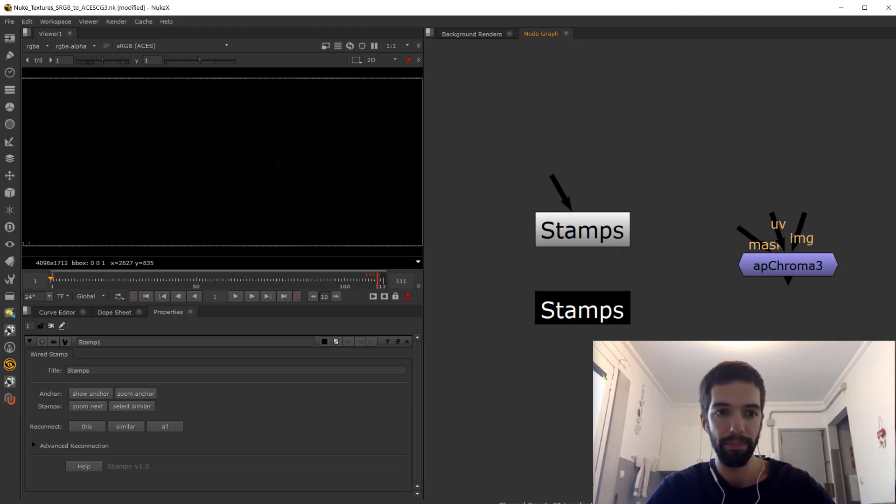
{"action": "middle_click_drag", "start_coordinate": [677, 187], "coordinate": [644, 213]}
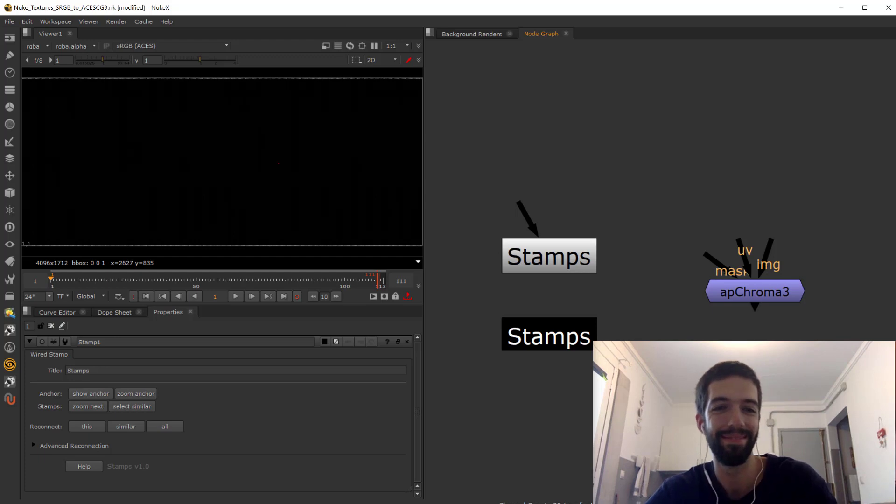
{"action": "scroll", "coordinate": [633, 324], "scroll_direction": "down", "scroll_amount": 1}
{"action": "scroll", "coordinate": [633, 323], "scroll_direction": "up", "scroll_amount": 2}
{"action": "scroll", "coordinate": [631, 330], "scroll_direction": "down", "scroll_amount": 2}
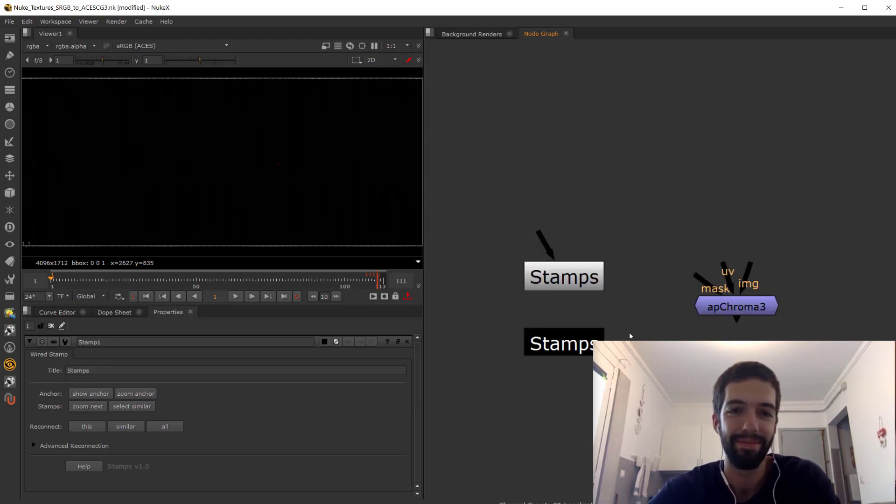
{"action": "scroll", "coordinate": [629, 332], "scroll_direction": "up", "scroll_amount": 3}
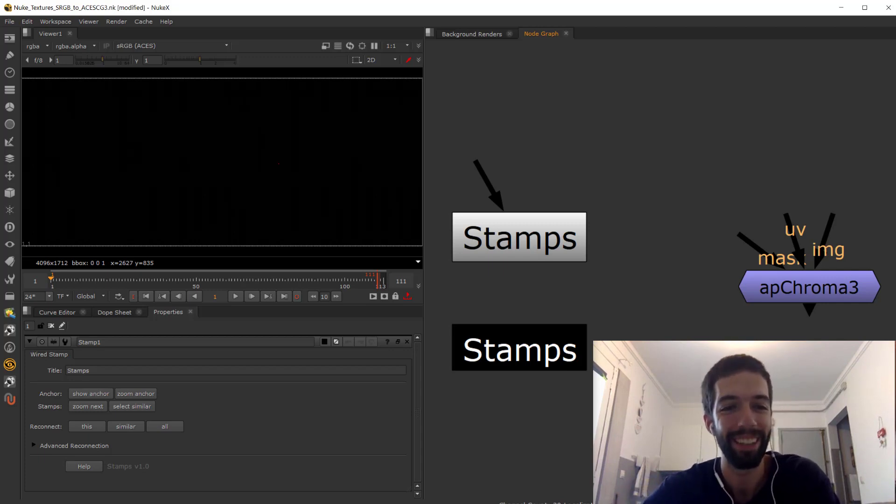
{"action": "scroll", "coordinate": [657, 319], "scroll_direction": "down", "scroll_amount": 3}
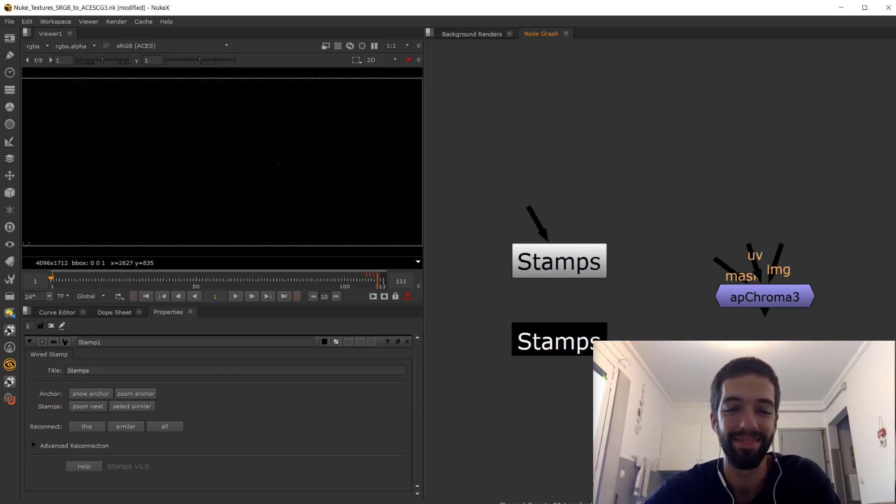
{"action": "middle_click_drag", "start_coordinate": [657, 347], "coordinate": [695, 311]}
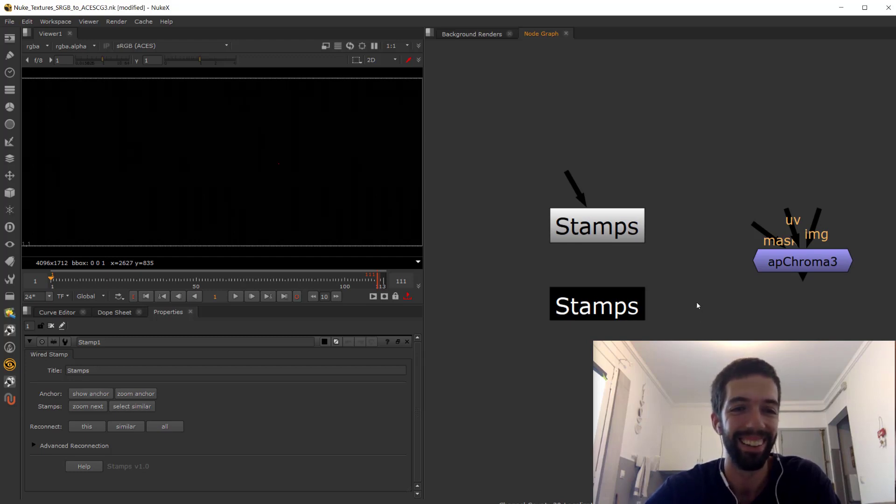
{"action": "middle_click_drag", "start_coordinate": [651, 320], "coordinate": [600, 345]}
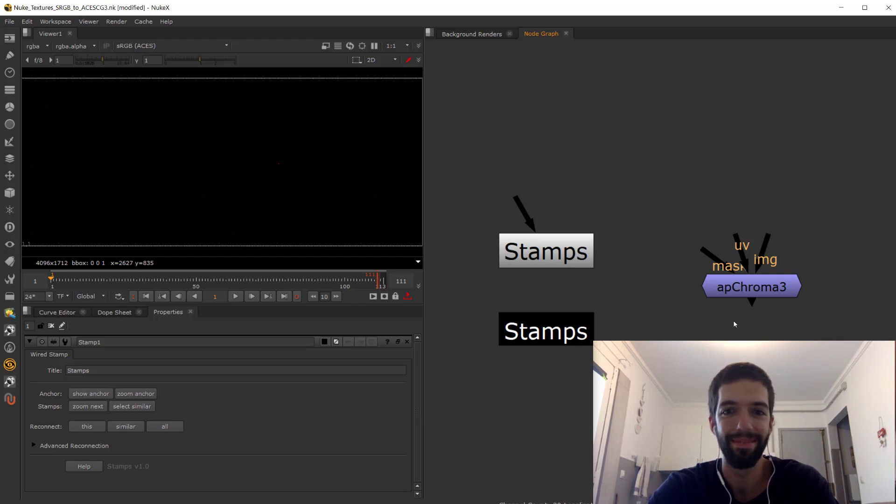
Shift the apChroma3 node slightly sideways and move the black Stamps node farther below its anchor in the node graph.
{"action": "left_click_drag", "start_coordinate": [718, 287], "coordinate": [730, 287]}
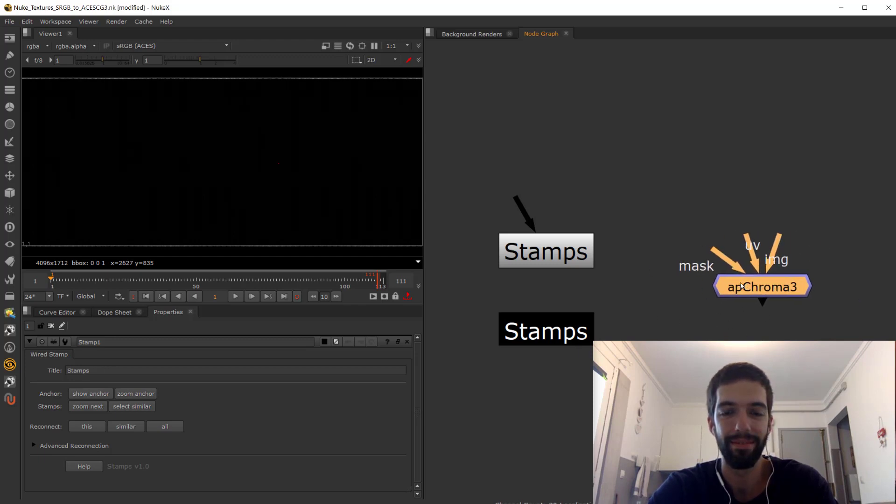
{"action": "left_click", "coordinate": [724, 319]}
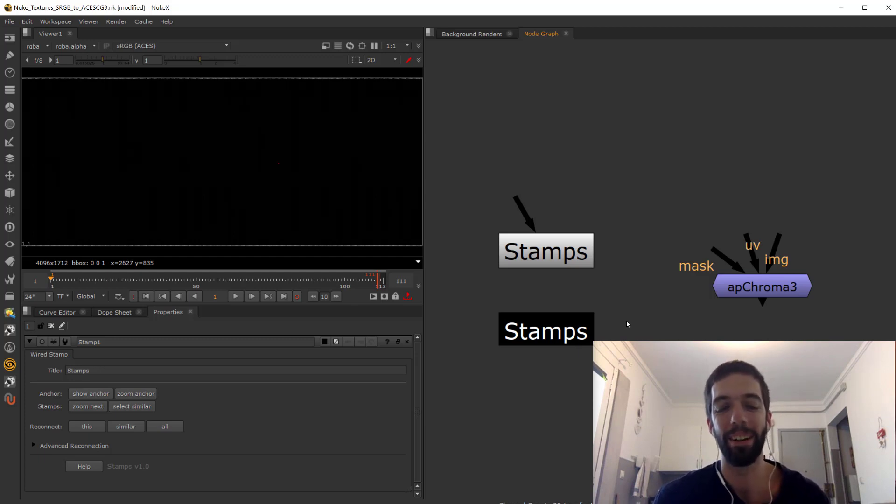
{"action": "left_click_drag", "start_coordinate": [579, 333], "coordinate": [579, 376]}
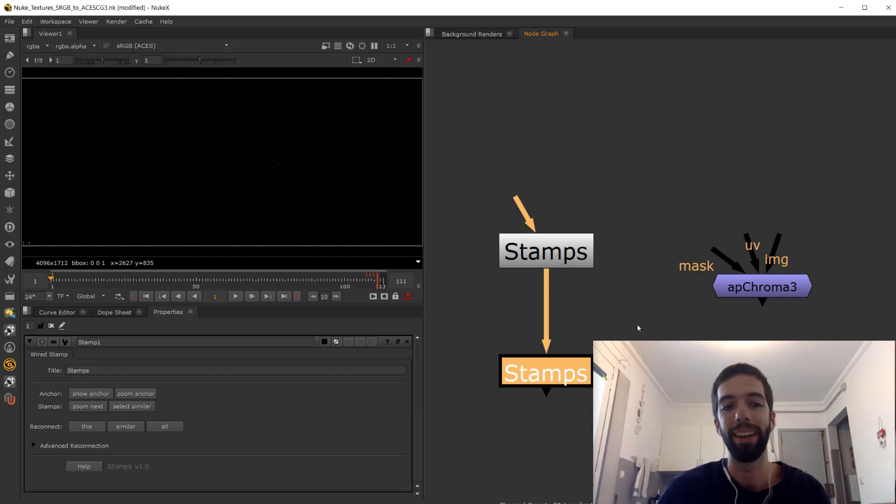
{"action": "scroll", "coordinate": [638, 327], "scroll_direction": "down", "scroll_amount": 3}
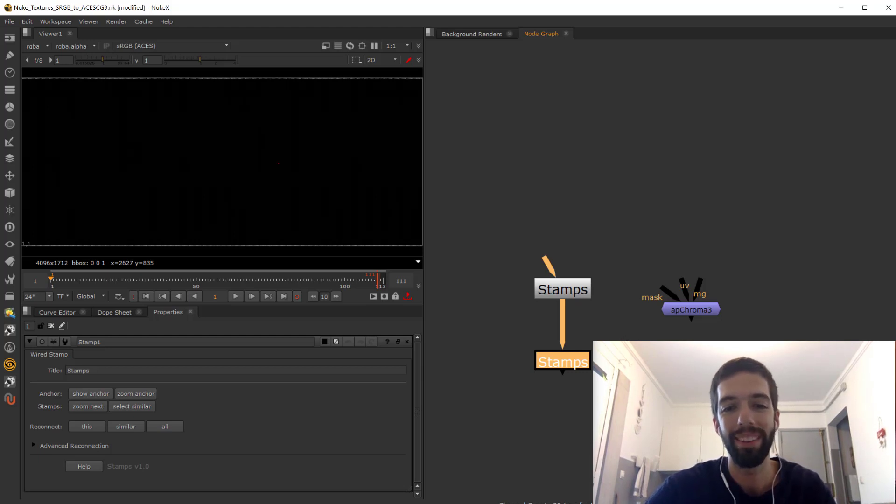
{"action": "left_click_drag", "start_coordinate": [580, 367], "coordinate": [583, 395]}
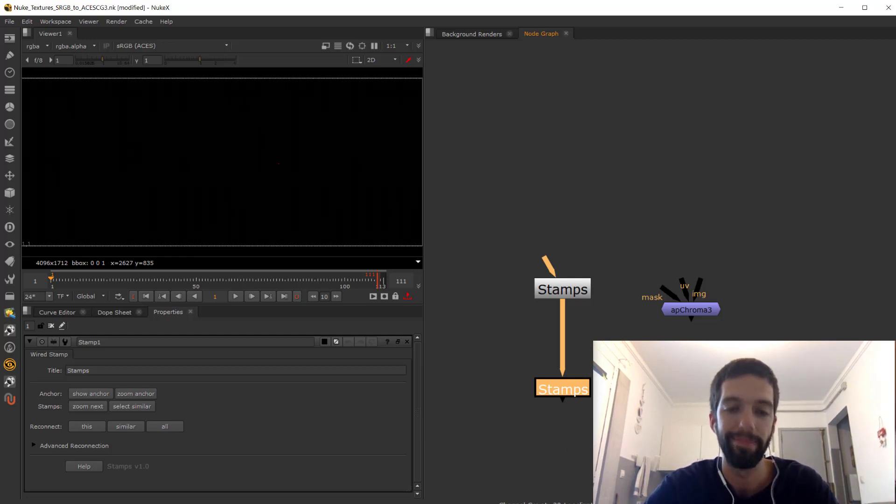
Add three Dot nodes in the empty area above the Stamps anchor and apChroma3, and connect them in a chain.
{"action": "key", "text": "."}
{"action": "key", "text": "."}
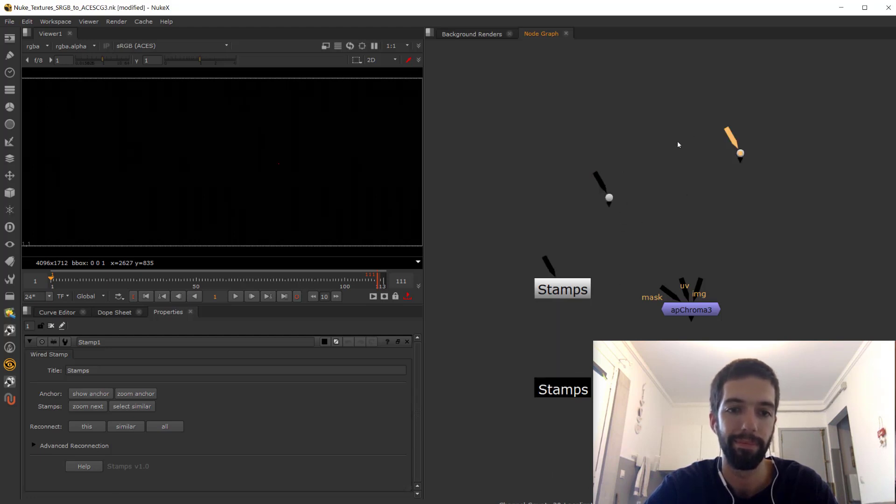
{"action": "key", "text": "."}
{"action": "left_click_drag", "start_coordinate": [649, 140], "coordinate": [609, 196]}
{"action": "left_click_drag", "start_coordinate": [738, 165], "coordinate": [658, 154]}
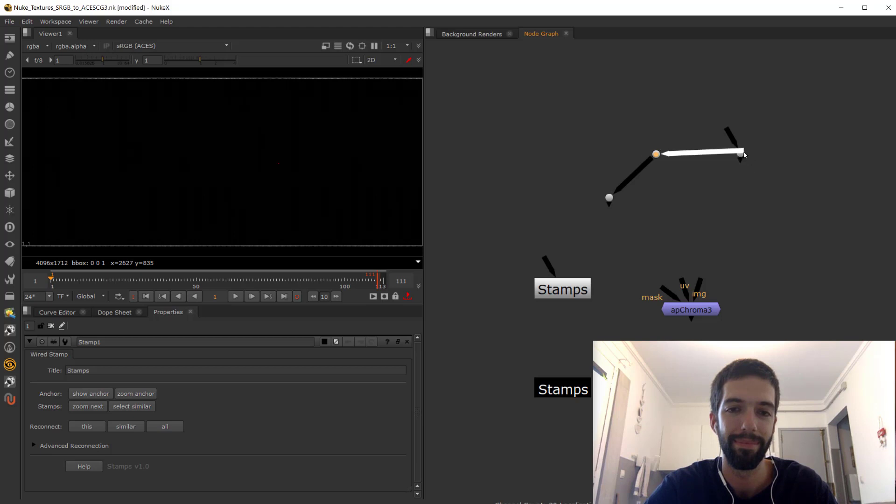
Delete the three chained Dot nodes and move the Stamps anchor just above and beside apChroma3.
{"action": "left_click_drag", "start_coordinate": [563, 290], "coordinate": [721, 200]}
{"action": "left_click_drag", "start_coordinate": [609, 197], "coordinate": [671, 291]}
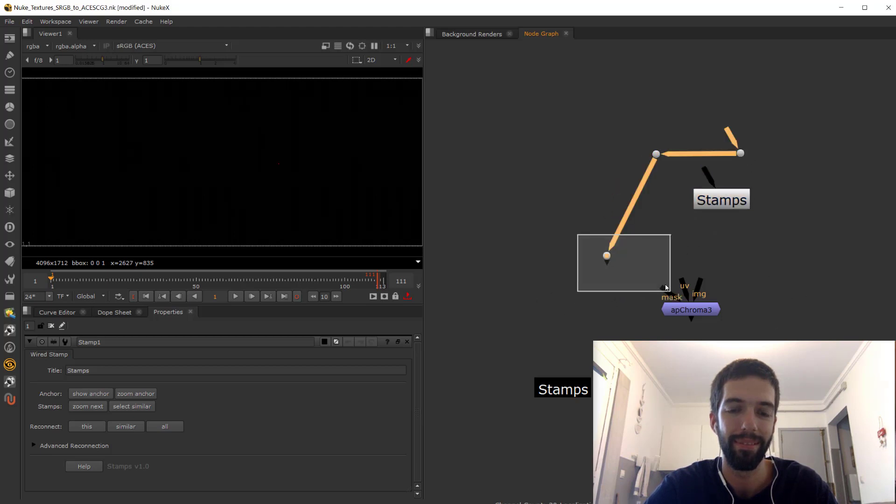
{"action": "key", "text": "Delete"}
{"action": "left_click_drag", "start_coordinate": [606, 141], "coordinate": [751, 170]}
{"action": "key", "text": "Delete"}
{"action": "key", "text": "Delete"}
{"action": "left_click_drag", "start_coordinate": [722, 199], "coordinate": [640, 251]}
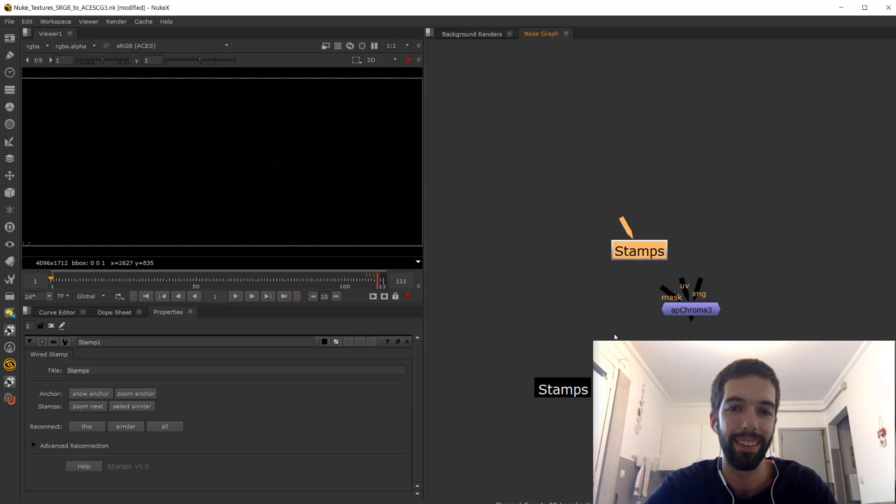
Select and deselect the black Stamps node to reveal its hidden connection to the anchor.
{"action": "left_click", "coordinate": [578, 392]}
{"action": "left_click", "coordinate": [560, 432]}
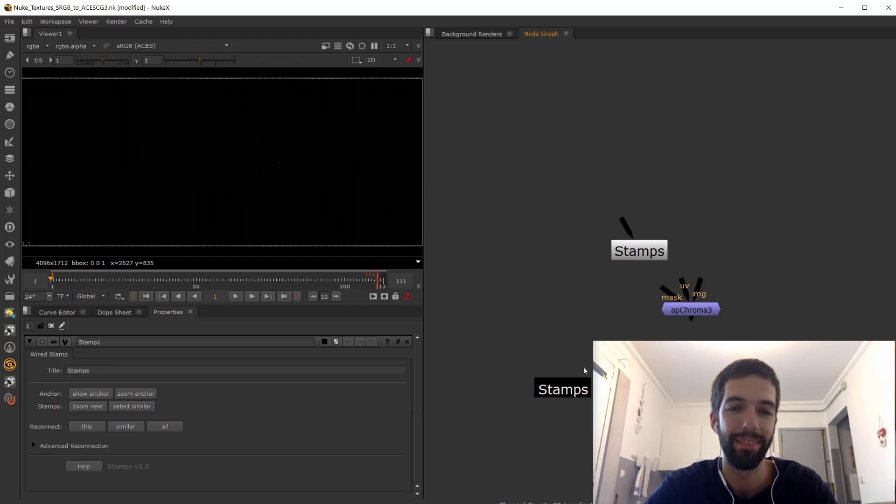
{"action": "left_click", "coordinate": [569, 389]}
{"action": "left_click", "coordinate": [555, 401]}
{"action": "left_click", "coordinate": [560, 394]}
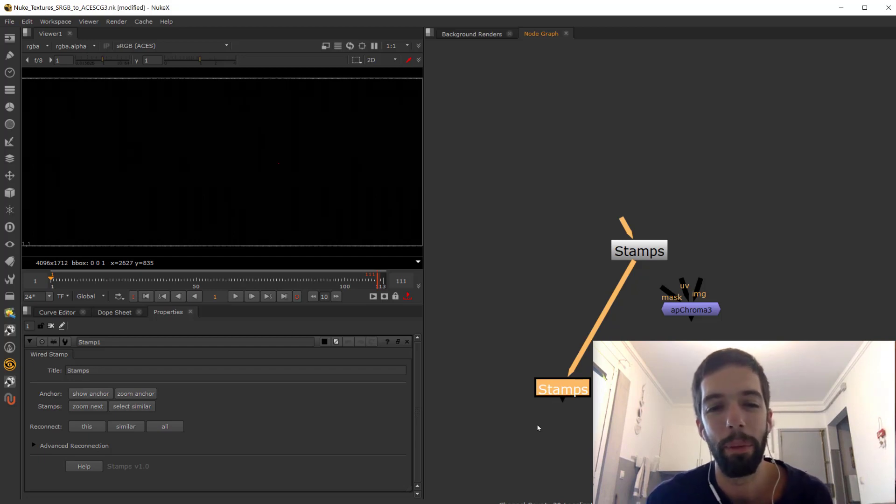
Place a second copy of the black Stamps node beside the original and select each one to show its link to the anchor.
{"action": "left_click_drag", "start_coordinate": [552, 396], "coordinate": [588, 382]}
{"action": "left_click", "coordinate": [475, 388]}
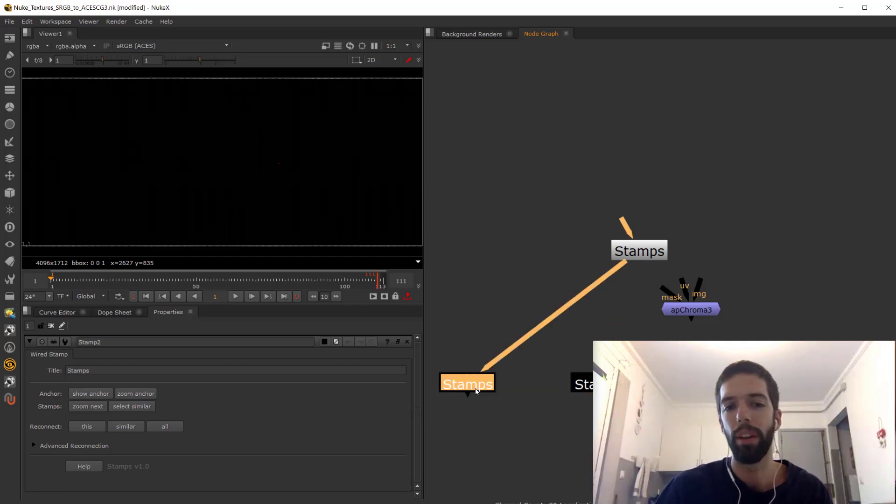
{"action": "left_click", "coordinate": [581, 390]}
{"action": "left_click", "coordinate": [483, 387]}
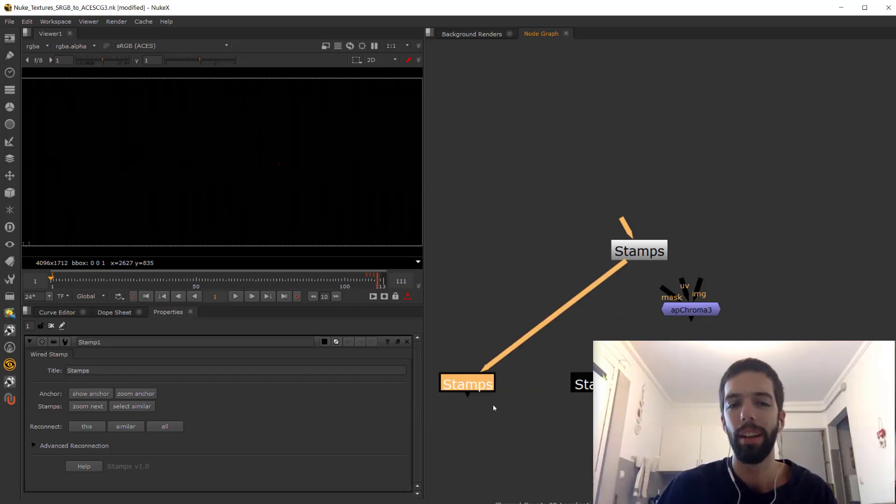
{"action": "left_click", "coordinate": [565, 407]}
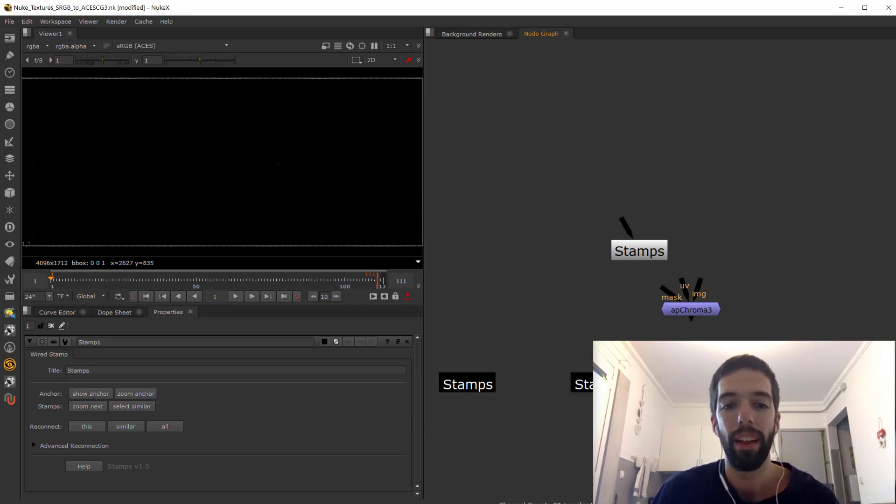
{"action": "left_click", "coordinate": [582, 383]}
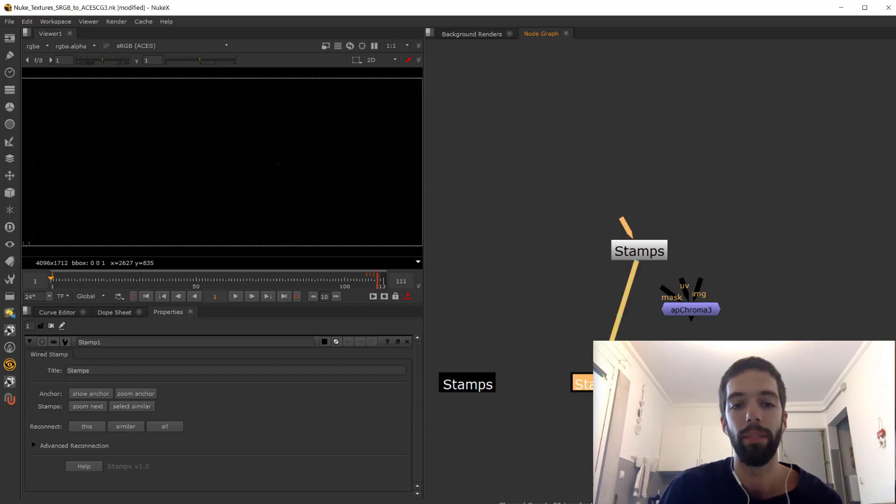
Move apChroma3 off to the side and place the Stamps anchor above the gap between the two black Stamps nodes.
{"action": "left_click", "coordinate": [518, 394]}
{"action": "left_click_drag", "start_coordinate": [696, 310], "coordinate": [792, 257]}
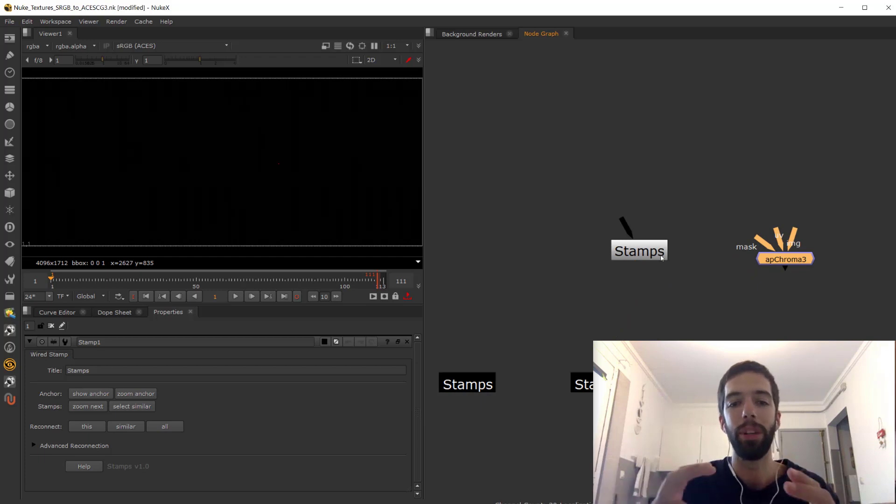
{"action": "left_click_drag", "start_coordinate": [647, 255], "coordinate": [553, 261]}
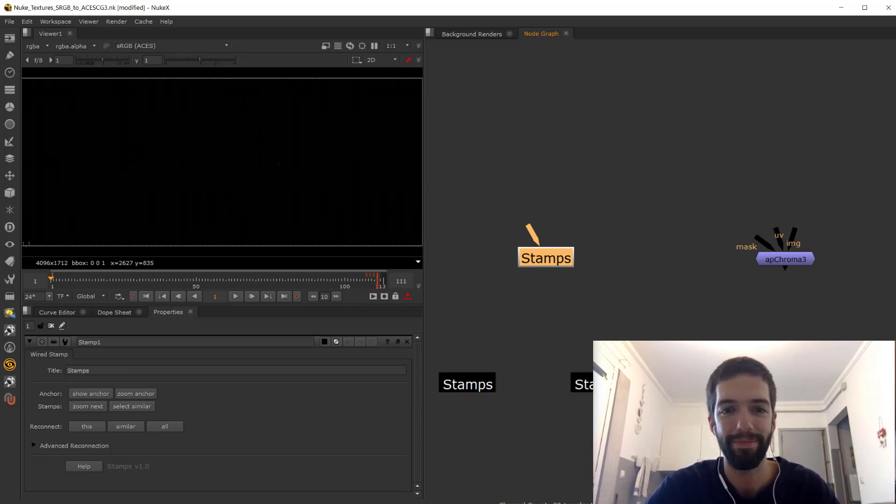
Switch to Photos to compare the node graph pictures Stamps_Selected2.JPG and Stamps_Selected.JPG, and minimize the viewer when finished.
{"action": "left_click_drag", "start_coordinate": [895, 144], "coordinate": [489, 110]}
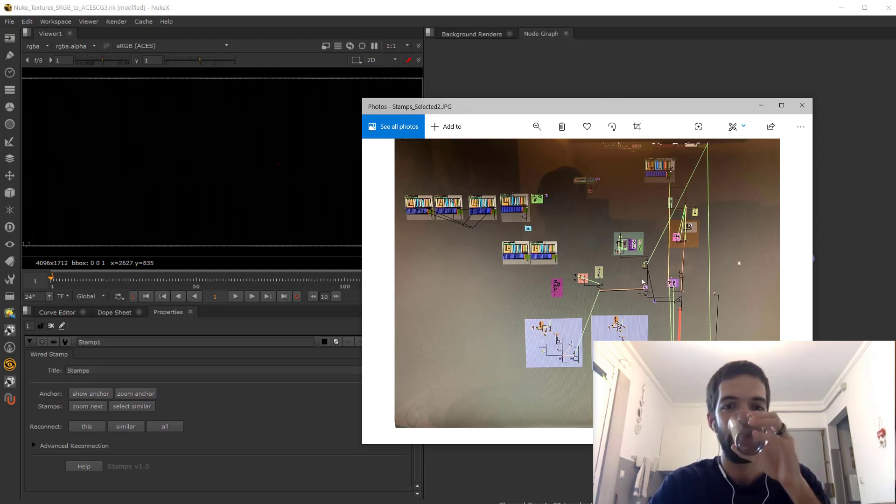
{"action": "key", "text": "Left"}
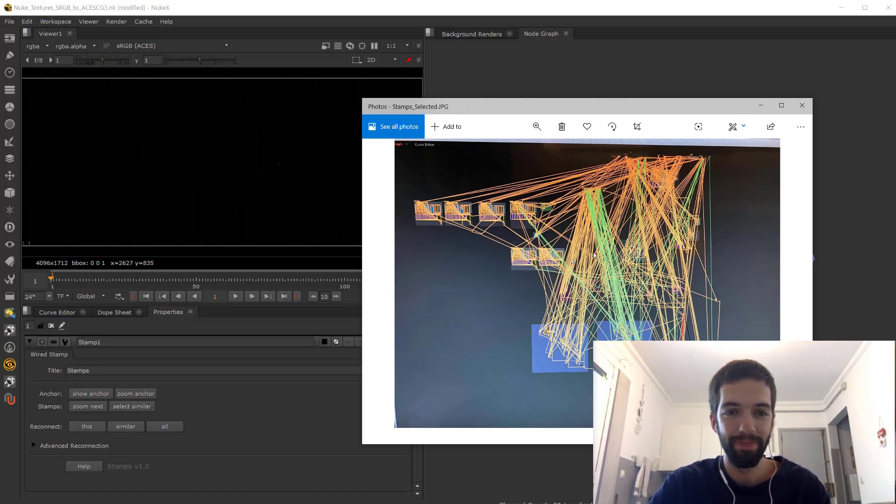
{"action": "key", "text": "Right"}
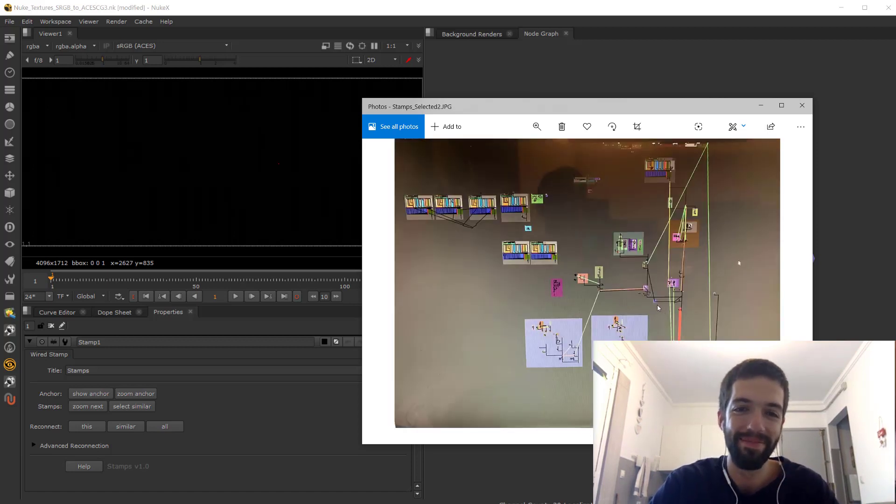
{"action": "key", "text": "Left"}
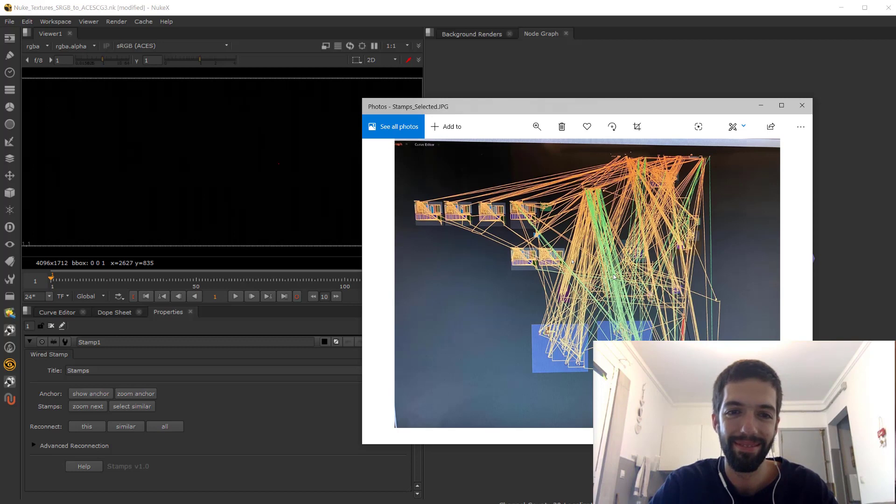
{"action": "key", "text": "Right"}
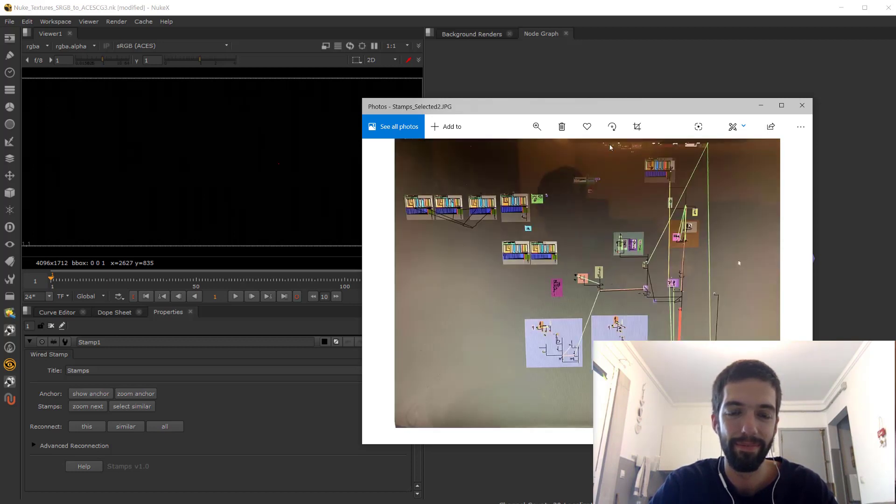
{"action": "left_click_drag", "start_coordinate": [589, 107], "coordinate": [569, 109]}
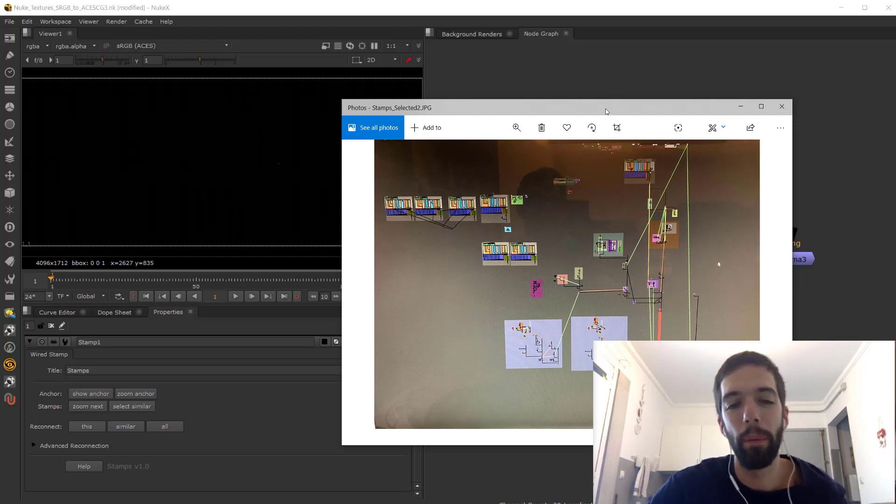
{"action": "key", "text": "Left"}
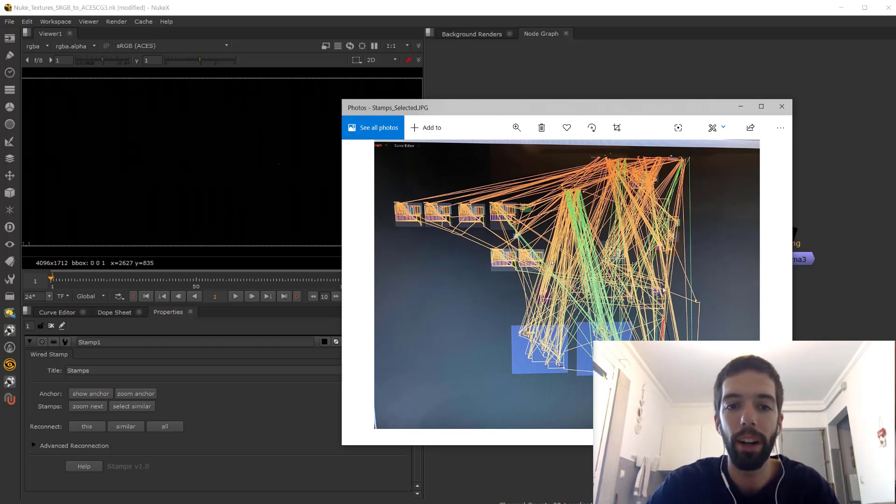
{"action": "left_click", "coordinate": [741, 106]}
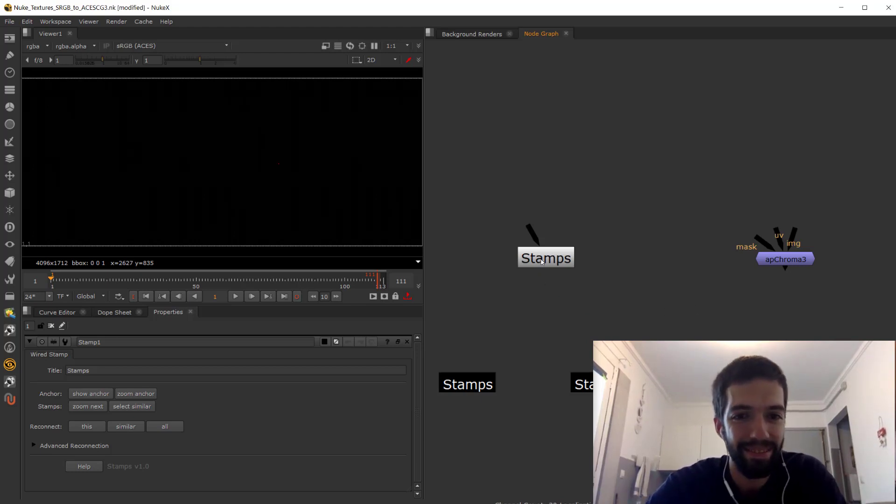
Nudge the Stamps anchor sideways and move the STAMPS DEMO (ASSETS ALL AT TOP) backdrop with its nodes slightly higher in the main script.
{"action": "left_click_drag", "start_coordinate": [541, 262], "coordinate": [538, 262]}
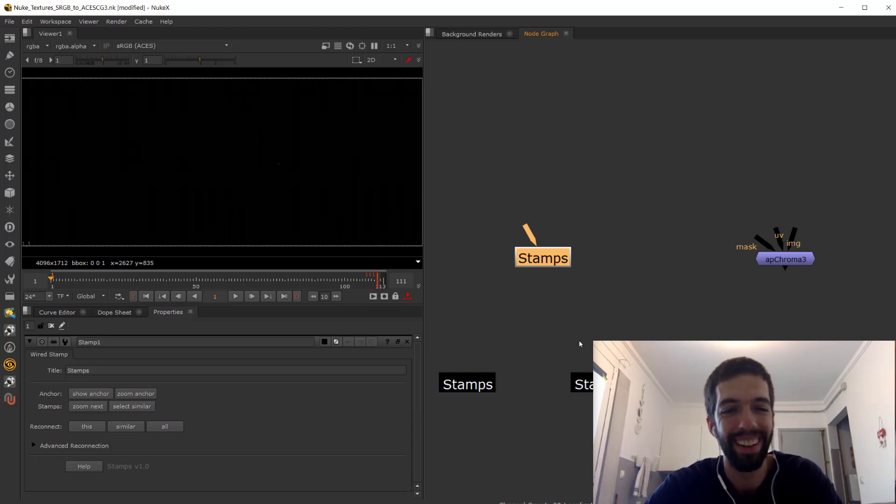
{"action": "scroll", "coordinate": [606, 322], "scroll_direction": "down", "scroll_amount": 5}
{"action": "scroll", "coordinate": [615, 322], "scroll_direction": "down", "scroll_amount": 4}
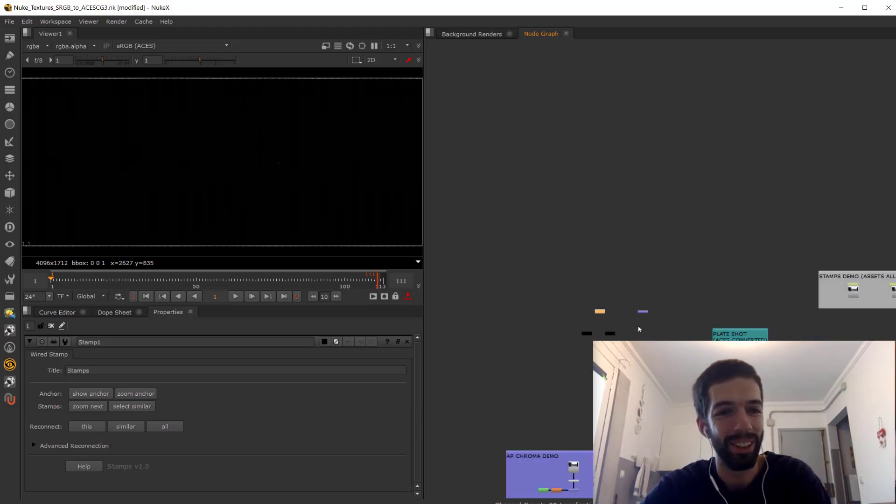
{"action": "middle_click_drag", "start_coordinate": [830, 324], "coordinate": [620, 324]}
{"action": "scroll", "coordinate": [645, 316], "scroll_direction": "up", "scroll_amount": 5}
{"action": "middle_click_drag", "start_coordinate": [700, 312], "coordinate": [604, 288]}
{"action": "scroll", "coordinate": [587, 311], "scroll_direction": "down", "scroll_amount": 5}
{"action": "scroll", "coordinate": [629, 295], "scroll_direction": "up", "scroll_amount": 3}
{"action": "scroll", "coordinate": [624, 309], "scroll_direction": "down", "scroll_amount": 3}
{"action": "scroll", "coordinate": [616, 316], "scroll_direction": "up", "scroll_amount": 2}
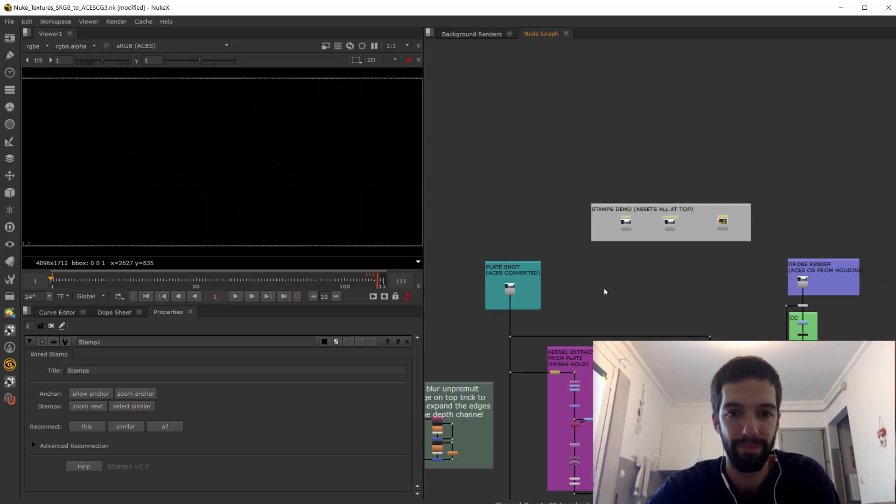
{"action": "left_click_drag", "start_coordinate": [629, 203], "coordinate": [641, 176]}
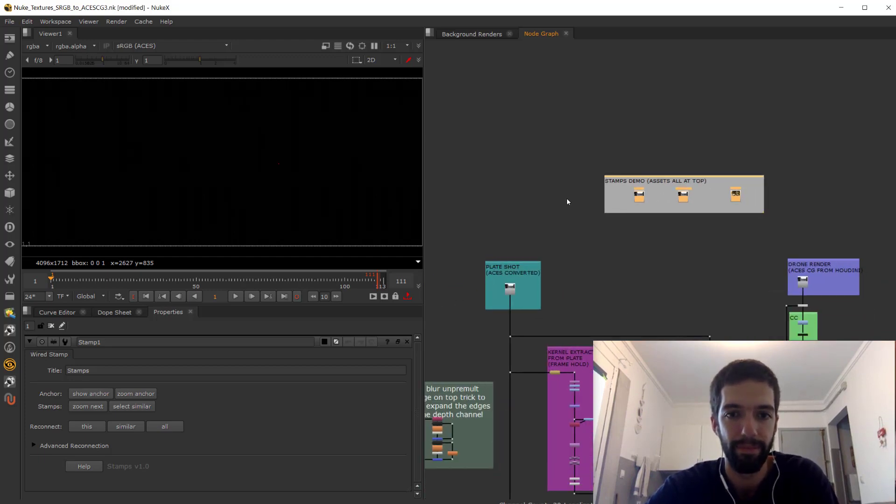
Show the Read4 node from the PLATE SHOT backdrop in the viewer.
{"action": "scroll", "coordinate": [585, 299], "scroll_direction": "down", "scroll_amount": 3}
{"action": "middle_click_drag", "start_coordinate": [585, 299], "coordinate": [575, 212]}
{"action": "scroll", "coordinate": [575, 216], "scroll_direction": "up", "scroll_amount": 3}
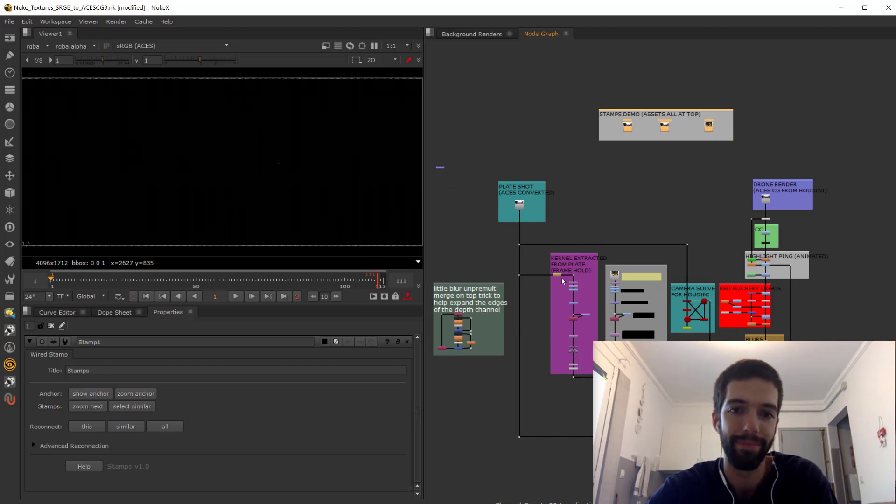
{"action": "scroll", "coordinate": [523, 205], "scroll_direction": "up", "scroll_amount": 5}
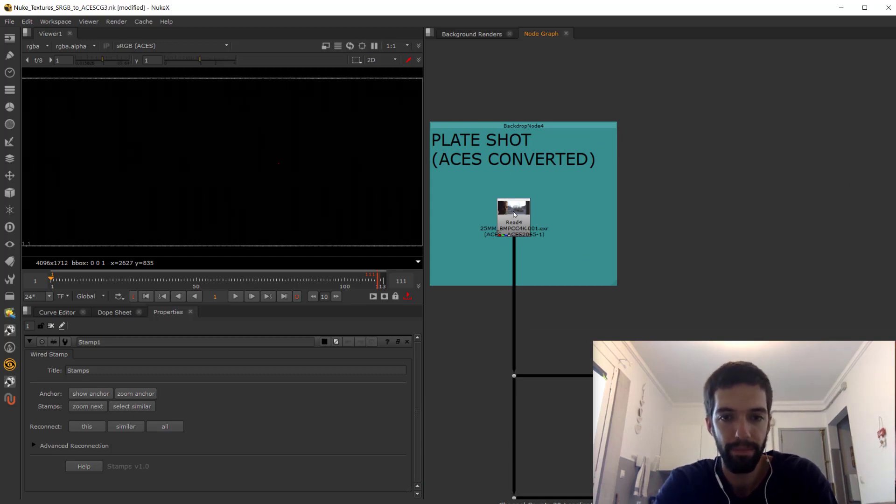
{"action": "left_click", "coordinate": [515, 214]}
{"action": "key", "text": "1"}
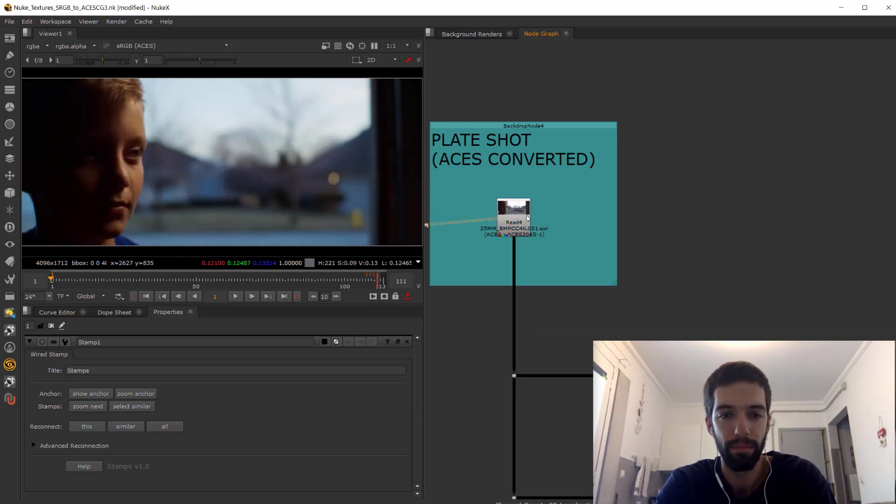
Show the Premult1 node below the DRONE RENDER backdrop in the viewer at frame 59.
{"action": "scroll", "coordinate": [547, 249], "scroll_direction": "down", "scroll_amount": 8}
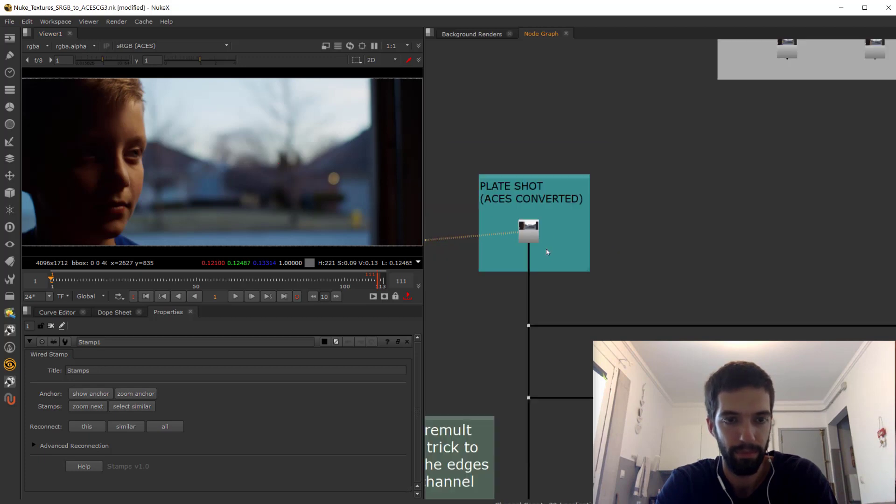
{"action": "middle_click_drag", "start_coordinate": [811, 259], "coordinate": [723, 245]}
{"action": "scroll", "coordinate": [723, 245], "scroll_direction": "up", "scroll_amount": 9}
{"action": "left_click", "coordinate": [670, 234]}
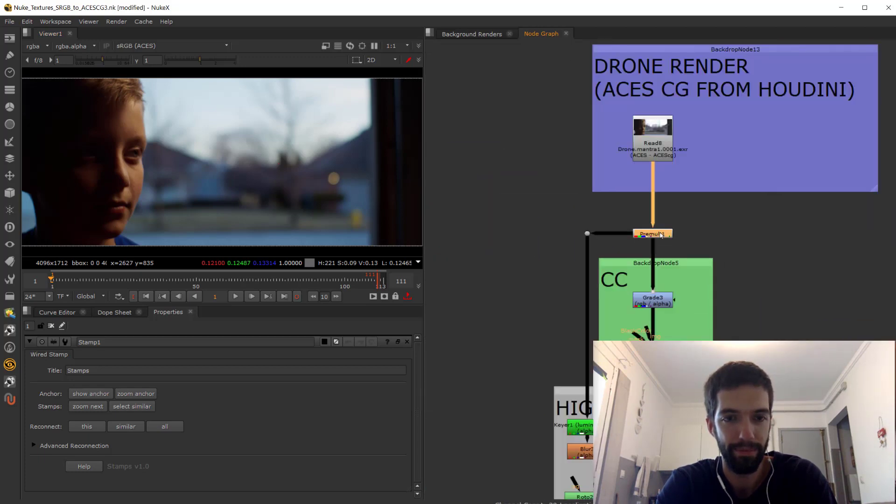
{"action": "key", "text": "1"}
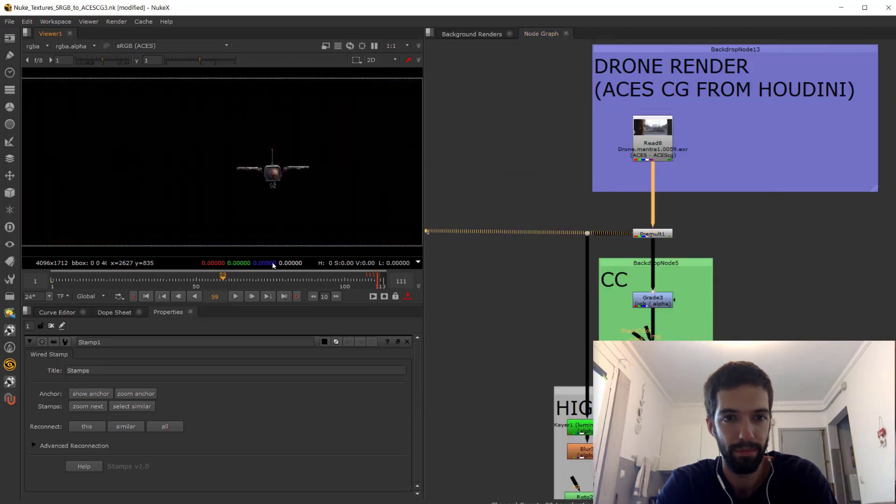
Show the Read5 bokeh image from the KERNEL FROM STILL ONLINE backdrop in the viewer.
{"action": "scroll", "coordinate": [584, 208], "scroll_direction": "down", "scroll_amount": 3}
{"action": "scroll", "coordinate": [584, 208], "scroll_direction": "down", "scroll_amount": 2}
{"action": "middle_click_drag", "start_coordinate": [583, 208], "coordinate": [690, 192]}
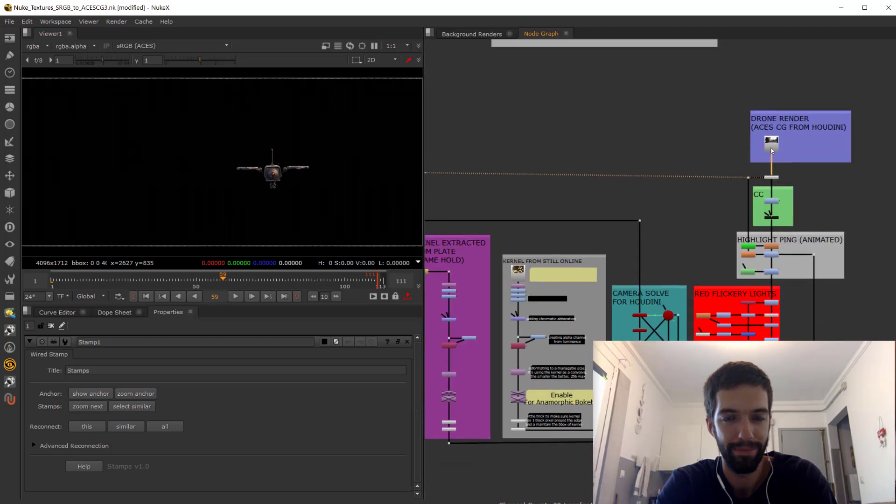
{"action": "scroll", "coordinate": [569, 276], "scroll_direction": "down", "scroll_amount": 5}
{"action": "scroll", "coordinate": [696, 248], "scroll_direction": "up", "scroll_amount": 8}
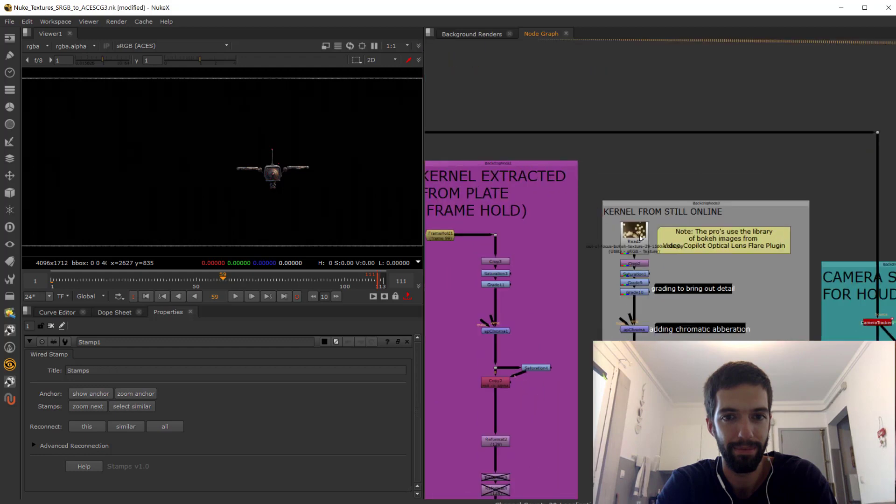
{"action": "left_click", "coordinate": [632, 238]}
{"action": "key", "text": "1"}
Show the Read6 plate from the grain backdrop in the viewer and select the F_ReGrain2 node it feeds.
{"action": "scroll", "coordinate": [326, 167], "scroll_direction": "down", "scroll_amount": 3}
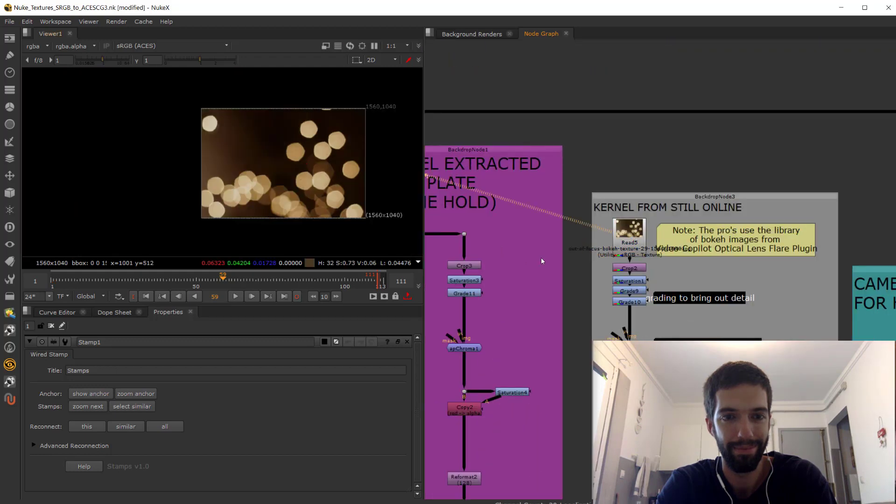
{"action": "scroll", "coordinate": [603, 279], "scroll_direction": "down", "scroll_amount": 4}
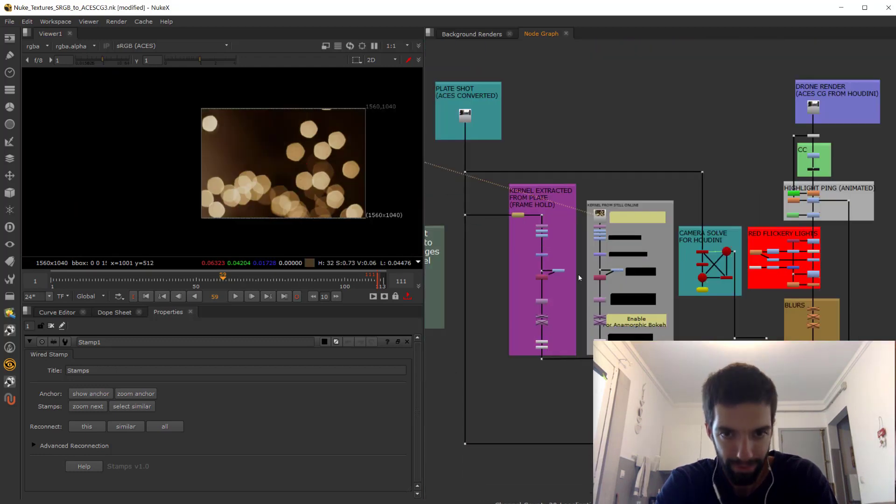
{"action": "middle_click_drag", "start_coordinate": [578, 274], "coordinate": [568, 225]}
{"action": "middle_click_drag", "start_coordinate": [733, 299], "coordinate": [575, 239]}
{"action": "scroll", "coordinate": [677, 303], "scroll_direction": "up", "scroll_amount": 6}
{"action": "scroll", "coordinate": [677, 305], "scroll_direction": "up", "scroll_amount": 2}
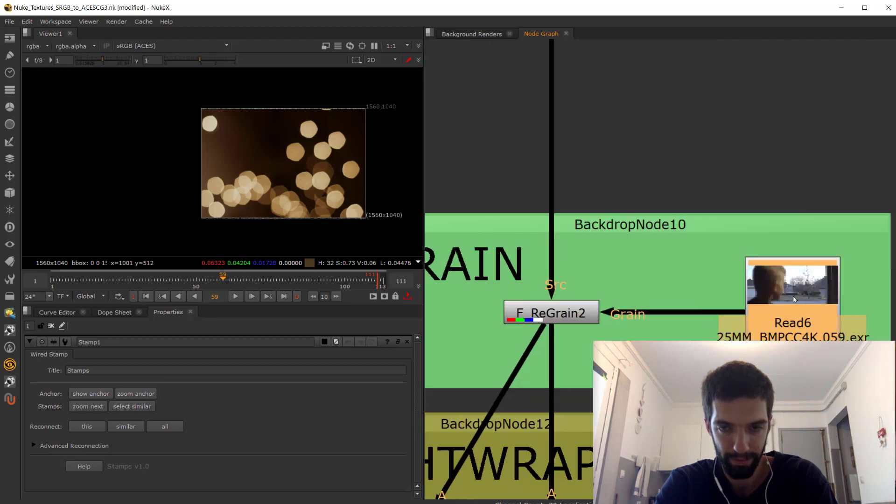
{"action": "left_click", "coordinate": [793, 285]}
{"action": "key", "text": "1"}
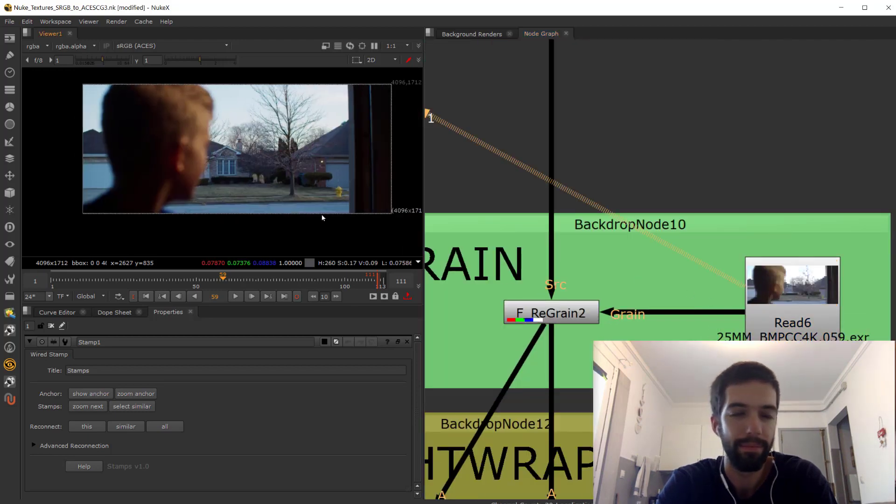
{"action": "left_click", "coordinate": [551, 323]}
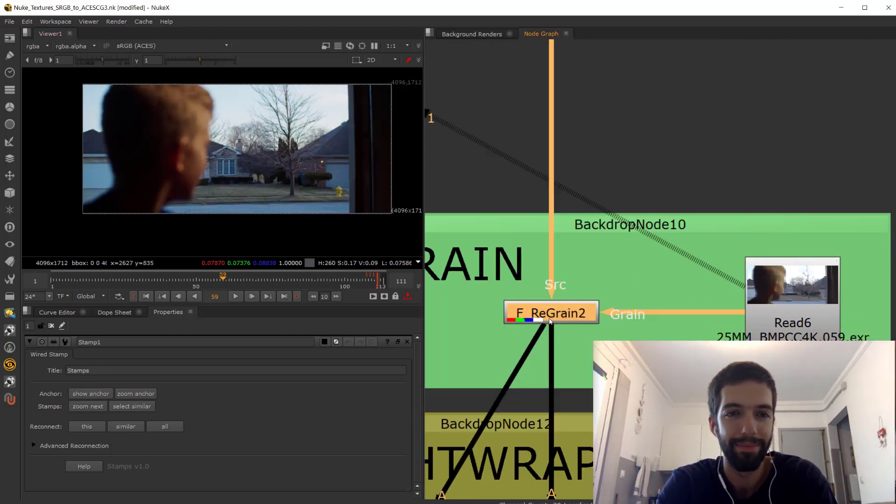
Examine the comp script's node layout from the GRAIN backdrop up to the PLATE SHOT and DRONE RENDER backdrops.
{"action": "scroll", "coordinate": [621, 305], "scroll_direction": "down", "scroll_amount": 6}
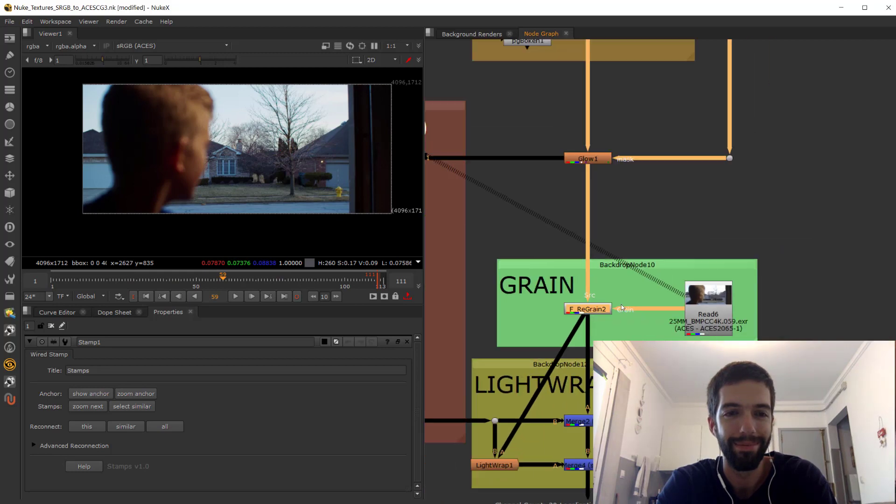
{"action": "middle_click_drag", "start_coordinate": [569, 306], "coordinate": [621, 358]}
{"action": "scroll", "coordinate": [643, 327], "scroll_direction": "up", "scroll_amount": 3}
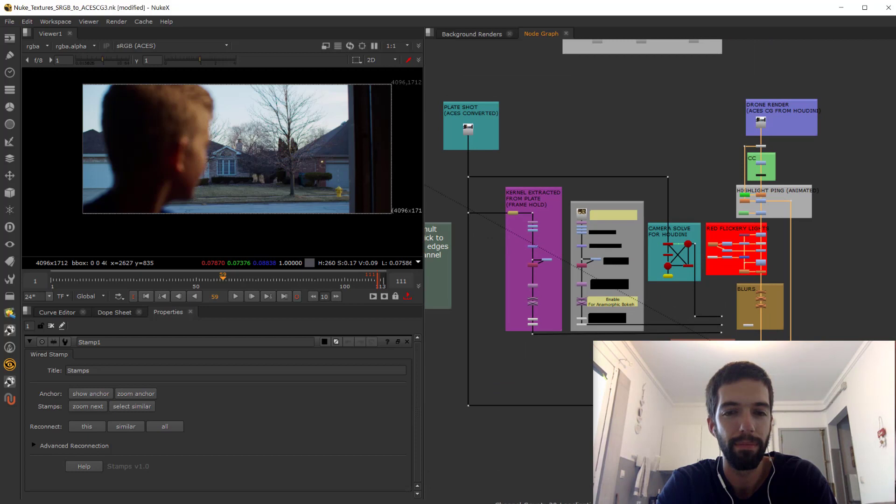
{"action": "scroll", "coordinate": [786, 388], "scroll_direction": "up", "scroll_amount": 4}
{"action": "left_click", "coordinate": [785, 388]}
{"action": "scroll", "coordinate": [647, 333], "scroll_direction": "down", "scroll_amount": 4}
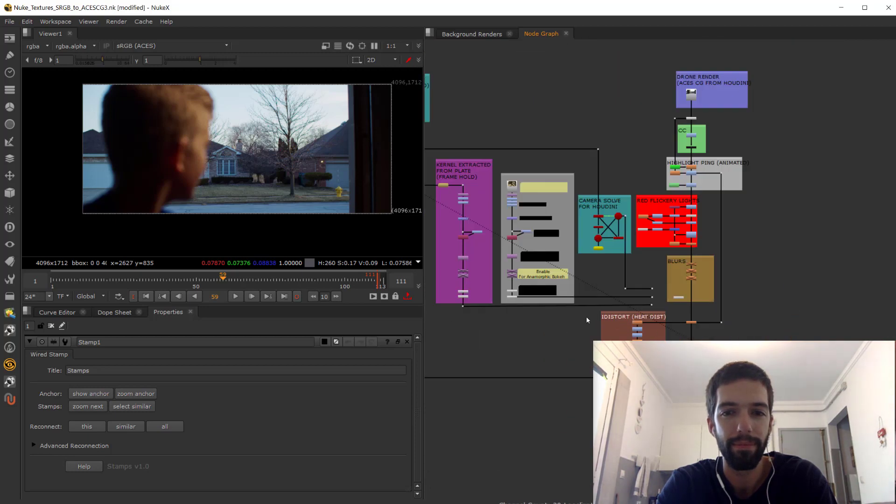
{"action": "middle_click_drag", "start_coordinate": [515, 217], "coordinate": [617, 262]}
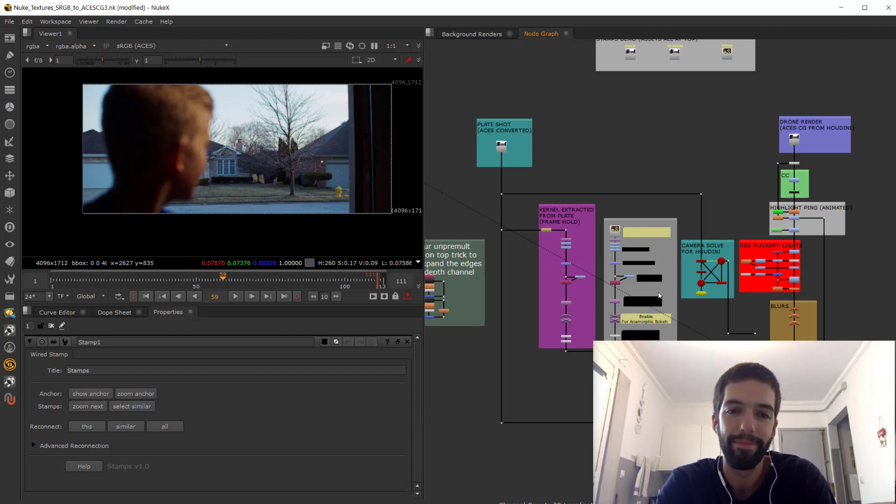
{"action": "middle_click_drag", "start_coordinate": [518, 179], "coordinate": [544, 251]}
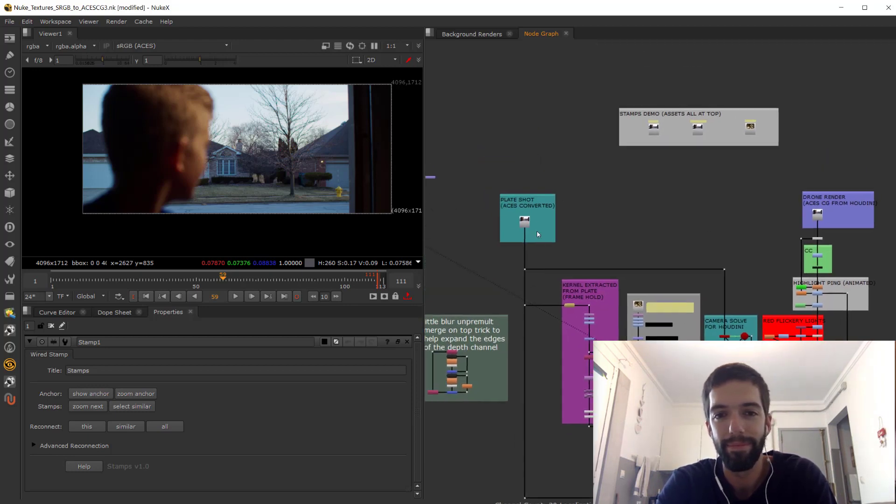
Examine the three assets in the STAMPS DEMO backdrop and compare their placement with the comp backdrops below.
{"action": "scroll", "coordinate": [642, 127], "scroll_direction": "up", "scroll_amount": 5}
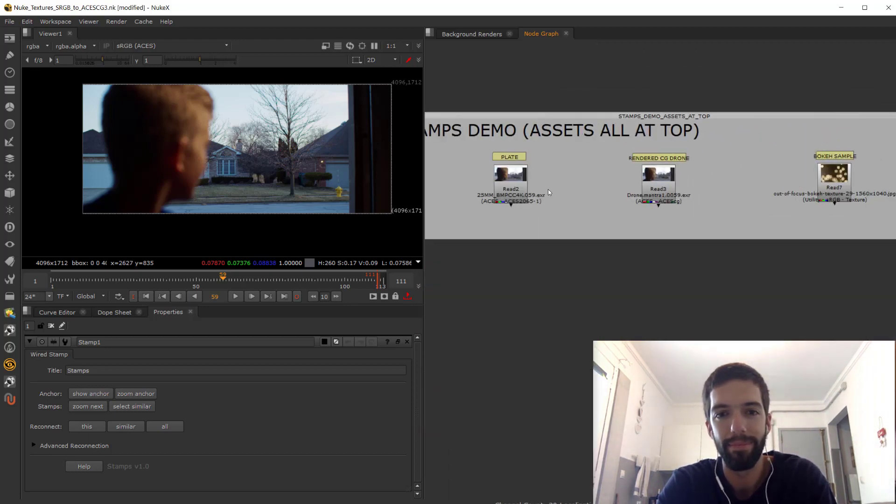
{"action": "scroll", "coordinate": [706, 200], "scroll_direction": "down", "scroll_amount": 2}
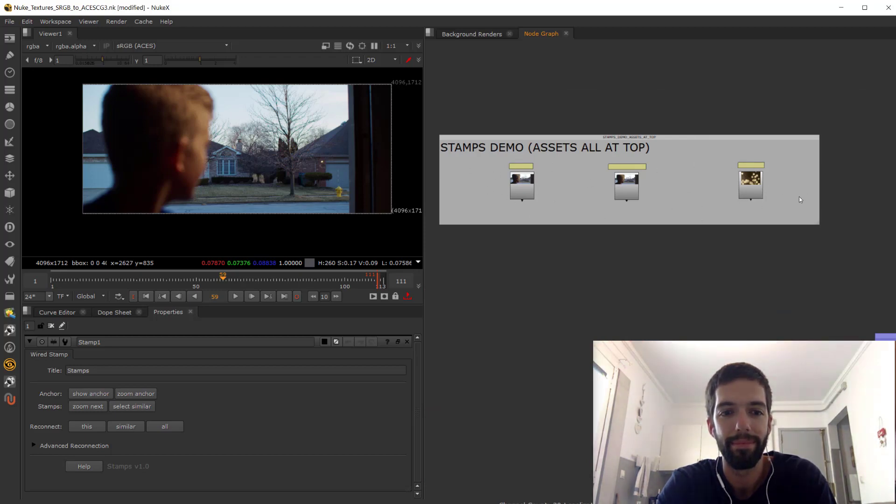
{"action": "scroll", "coordinate": [501, 189], "scroll_direction": "up", "scroll_amount": 2}
{"action": "scroll", "coordinate": [680, 214], "scroll_direction": "down", "scroll_amount": 2}
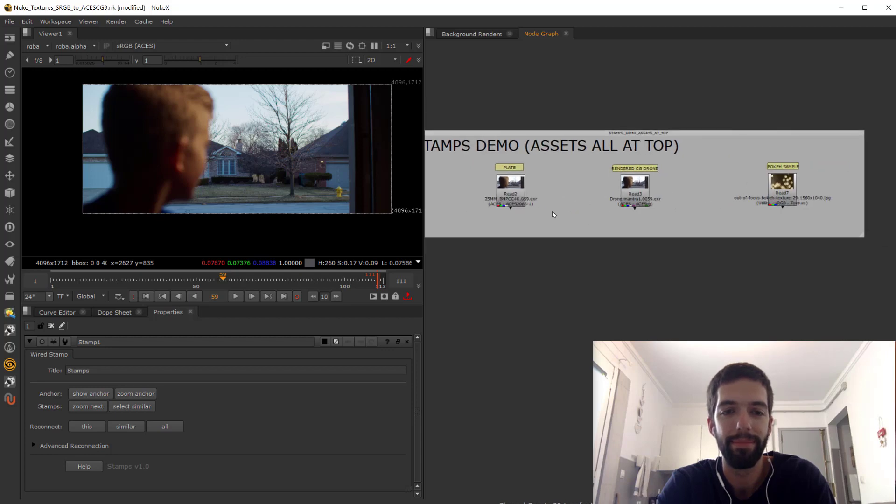
{"action": "scroll", "coordinate": [639, 311], "scroll_direction": "down", "scroll_amount": 3}
{"action": "scroll", "coordinate": [618, 316], "scroll_direction": "down", "scroll_amount": 2}
{"action": "middle_click_drag", "start_coordinate": [522, 393], "coordinate": [633, 182]}
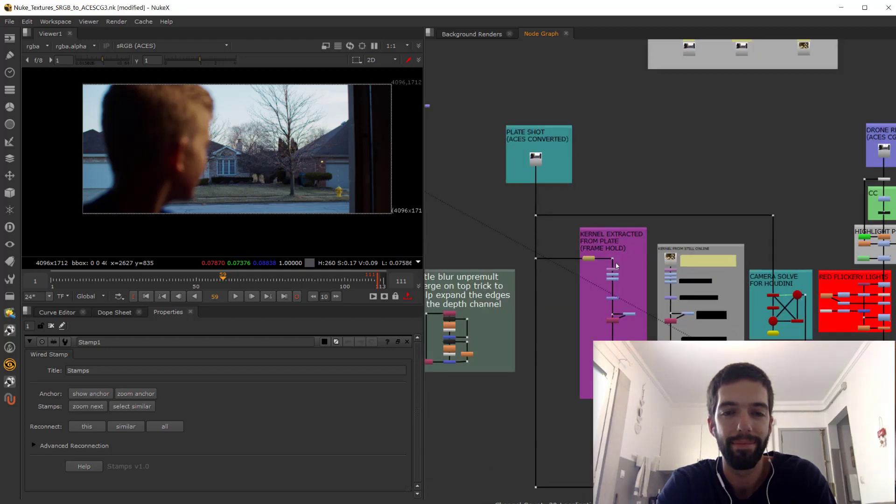
{"action": "scroll", "coordinate": [614, 266], "scroll_direction": "up", "scroll_amount": 1}
{"action": "middle_click_drag", "start_coordinate": [671, 330], "coordinate": [522, 198]}
{"action": "mouse_move", "coordinate": [639, 256]}
{"action": "middle_mouse_down"}
{"action": "mouse_move", "coordinate": [632, 308]}
{"action": "mouse_move", "coordinate": [652, 352]}
{"action": "middle_mouse_up"}
{"action": "middle_click_drag", "start_coordinate": [586, 107], "coordinate": [665, 286]}
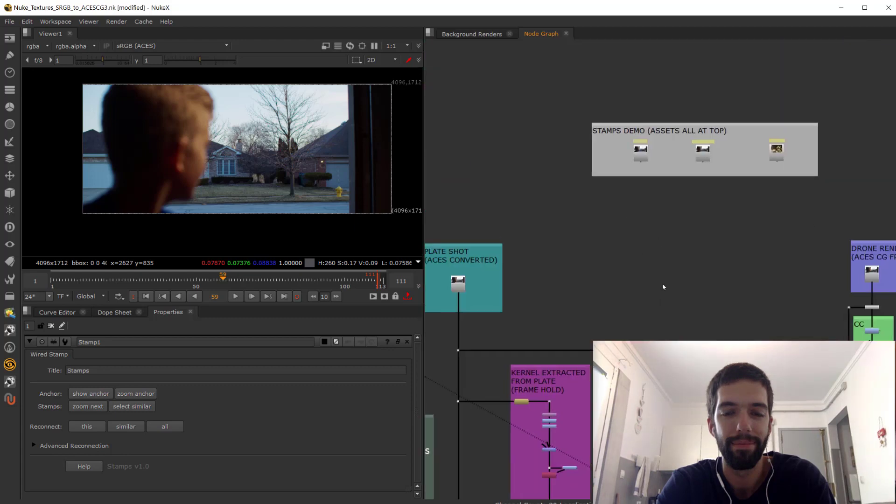
{"action": "middle_click_drag", "start_coordinate": [656, 229], "coordinate": [803, 226]}
{"action": "scroll", "coordinate": [651, 289], "scroll_direction": "up", "scroll_amount": 2}
{"action": "middle_click_drag", "start_coordinate": [791, 185], "coordinate": [701, 242]}
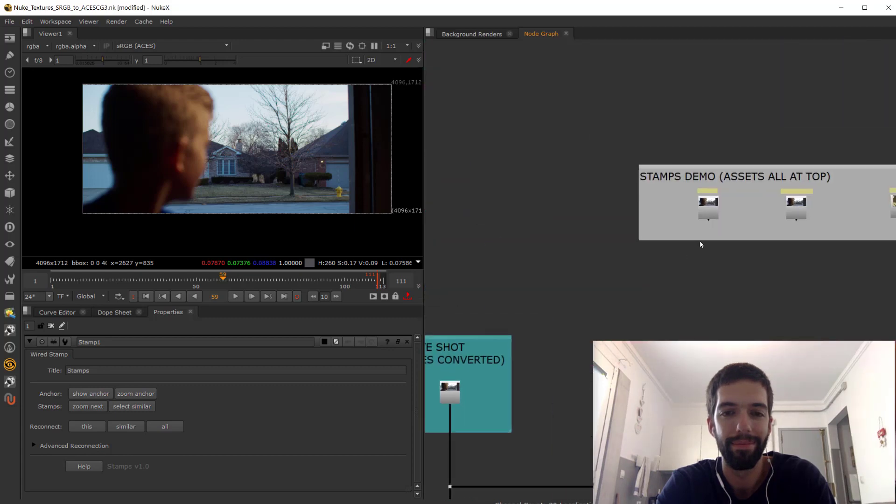
Search the available nodes for "stamp" with the Read2 plate node selected, then dismiss the search.
{"action": "scroll", "coordinate": [690, 266], "scroll_direction": "up", "scroll_amount": 2}
{"action": "scroll", "coordinate": [640, 294], "scroll_direction": "up", "scroll_amount": 3}
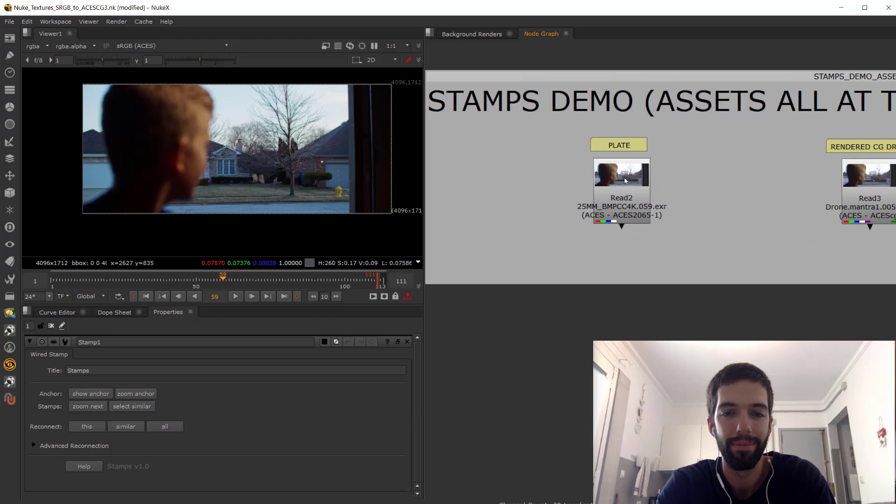
{"action": "left_click", "coordinate": [626, 181]}
{"action": "key", "text": "Tab"}
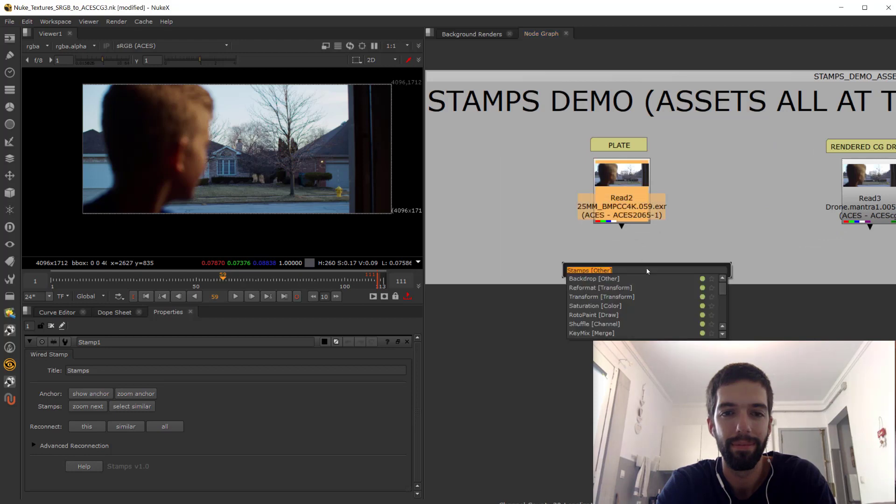
{"action": "type", "text": "stamp"}
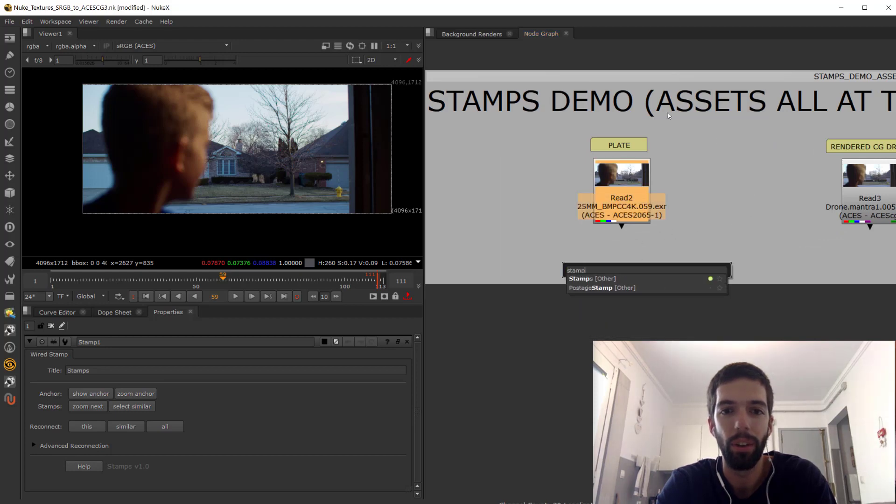
{"action": "left_click", "coordinate": [602, 330]}
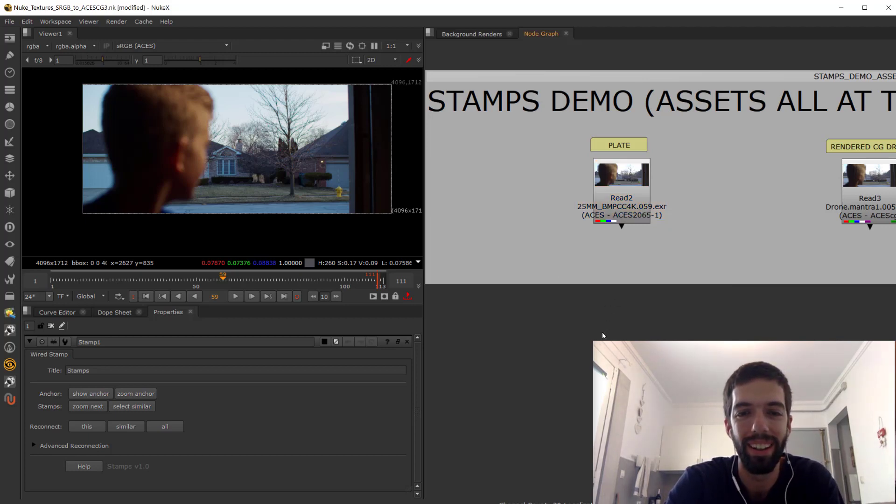
Compare the Anchor Stamp Selector shown with nothing selected and the New Anchor Stamp dialog shown for Read2, closing each without creating a stamp.
{"action": "key", "text": "F8"}
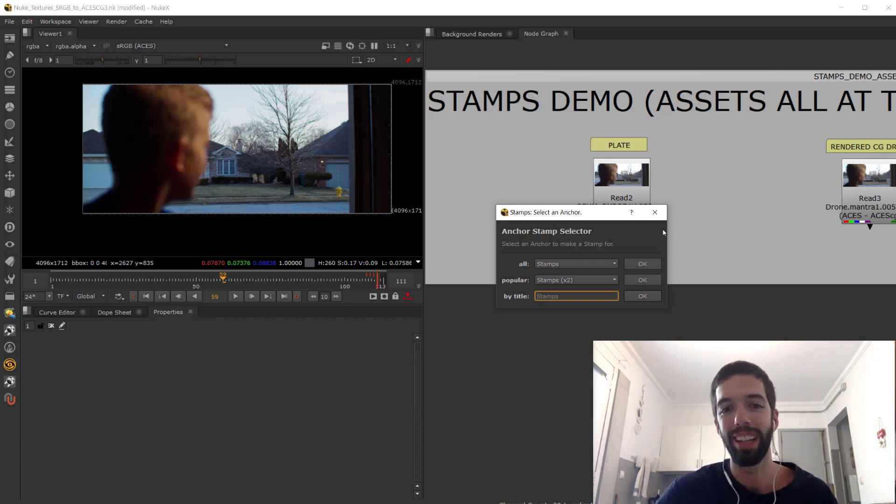
{"action": "left_click", "coordinate": [655, 212]}
{"action": "left_click", "coordinate": [619, 186]}
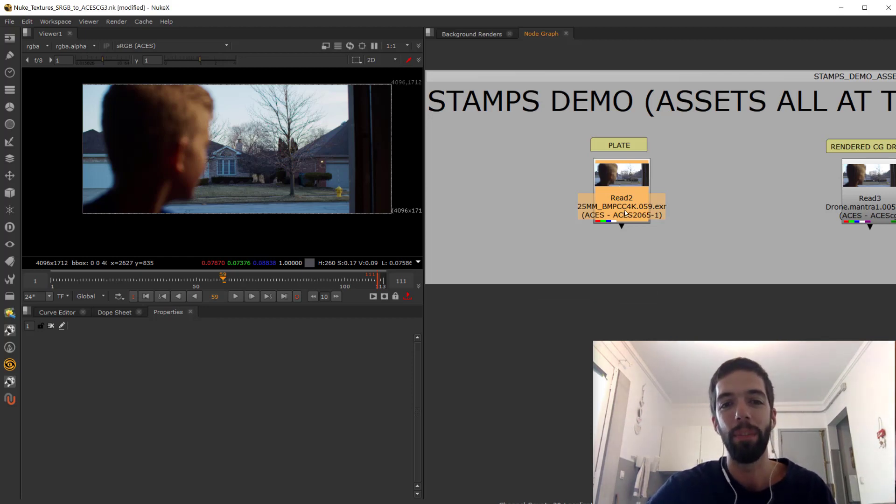
{"action": "key", "text": "F8"}
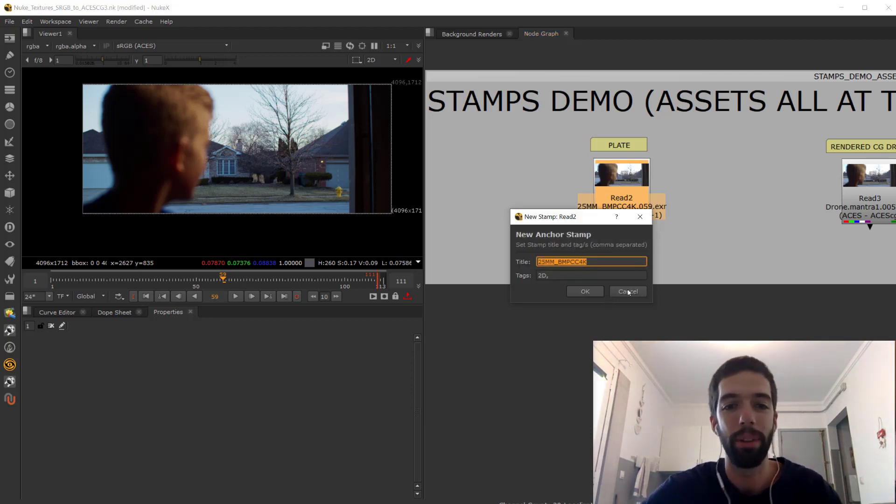
{"action": "left_click", "coordinate": [620, 292]}
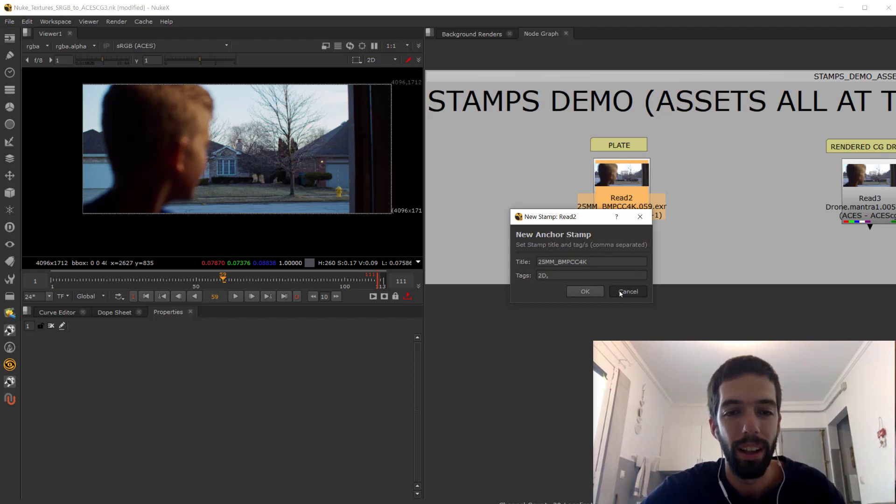
{"action": "left_click", "coordinate": [621, 200]}
{"action": "key", "text": "F8"}
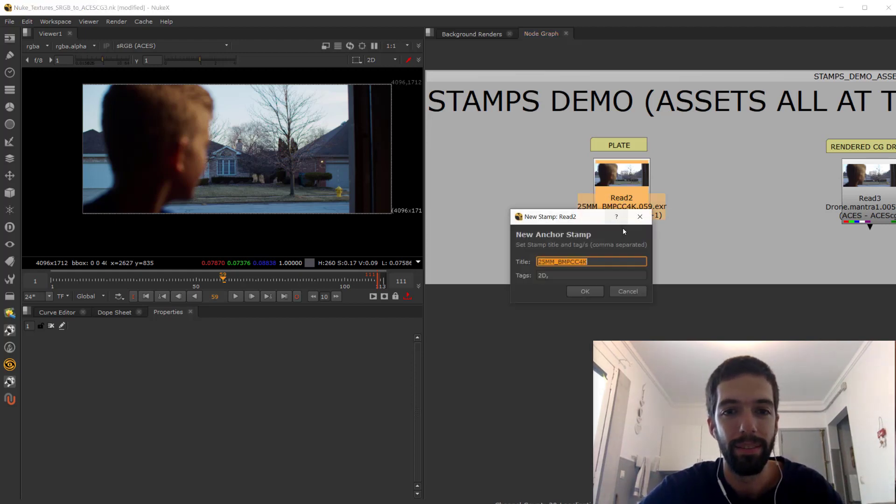
{"action": "left_click_drag", "start_coordinate": [586, 223], "coordinate": [594, 262]}
{"action": "left_click", "coordinate": [649, 256]}
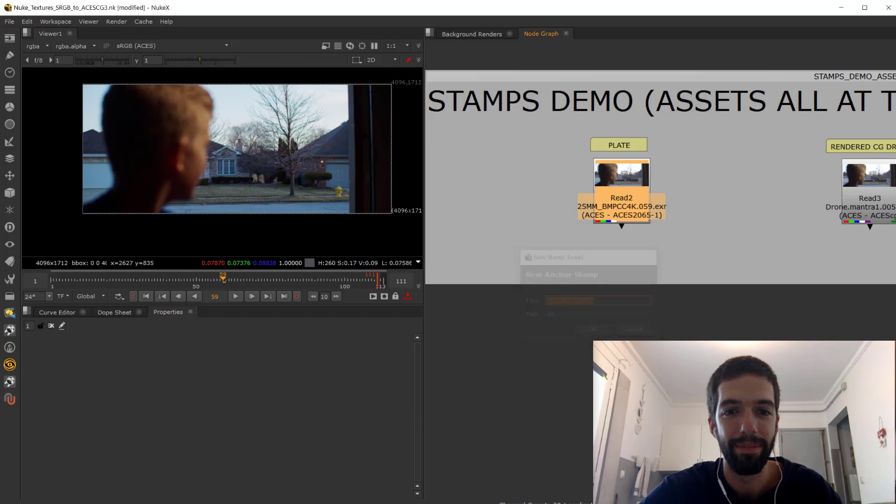
{"action": "key", "text": "F8"}
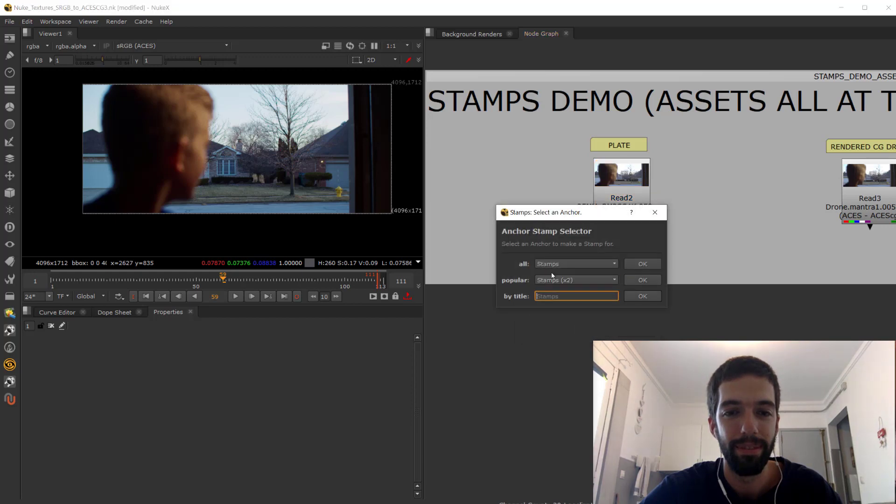
{"action": "left_click", "coordinate": [656, 213]}
Open the New Anchor Stamp dialog for the Read2 plate node and move it clear of the node.
{"action": "left_click", "coordinate": [620, 186]}
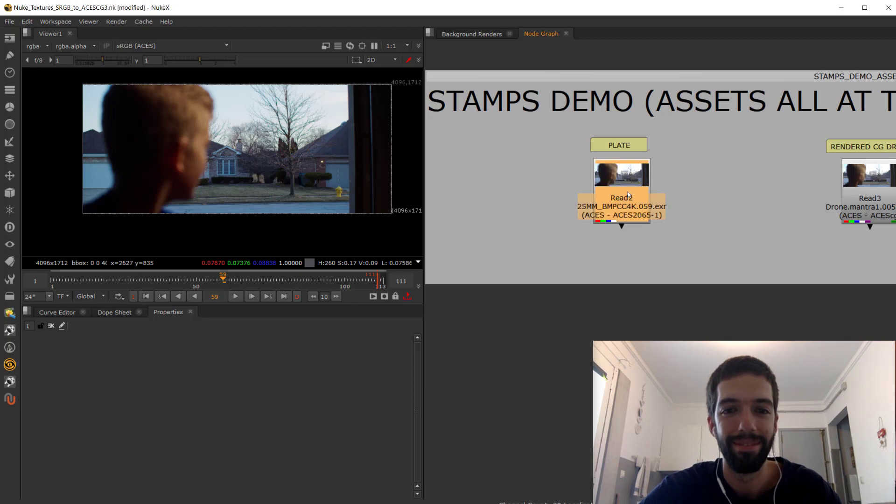
{"action": "key", "text": "F8"}
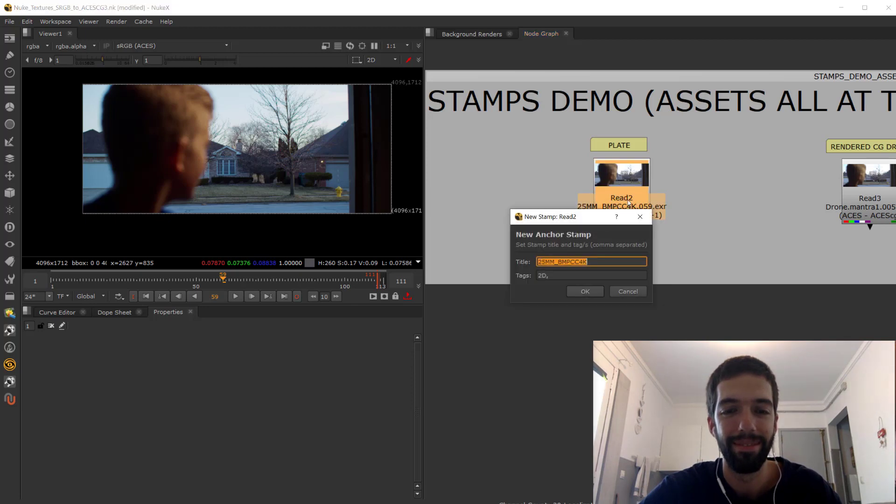
{"action": "left_click", "coordinate": [587, 263]}
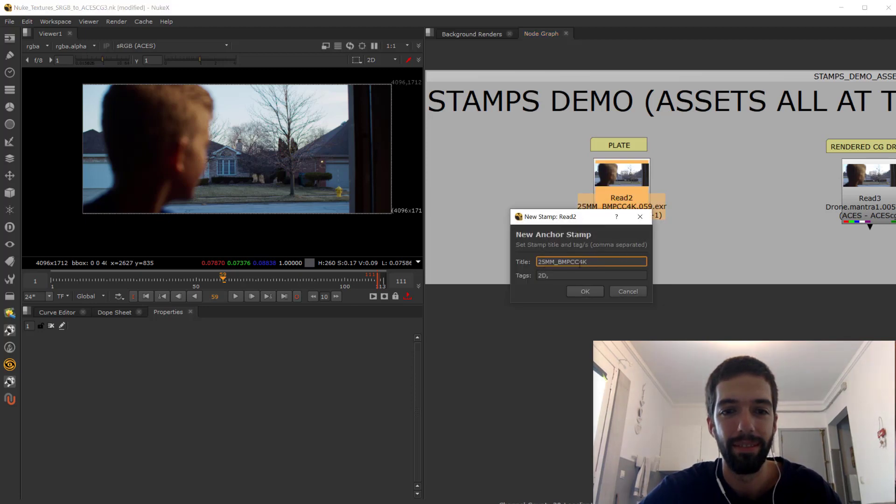
{"action": "left_click_drag", "start_coordinate": [572, 220], "coordinate": [581, 259]}
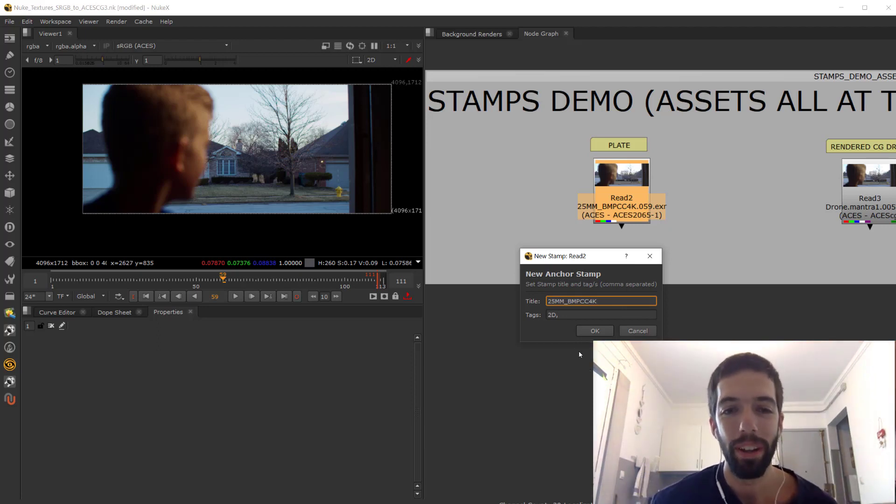
Replace the new anchor stamp's tags with plate.
{"action": "left_click", "coordinate": [569, 315]}
{"action": "type", "text": "p"}
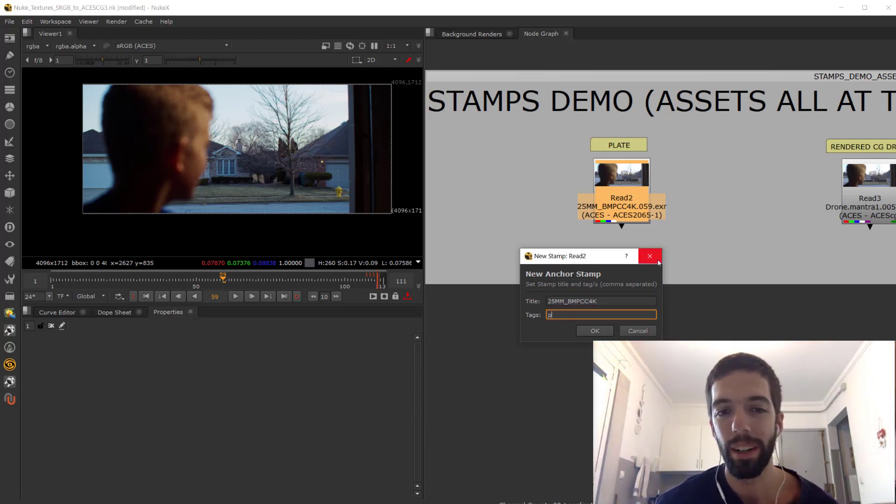
{"action": "type", "text": "late"}
{"action": "key", "text": "BackSpace"}
{"action": "type", "text": "te"}
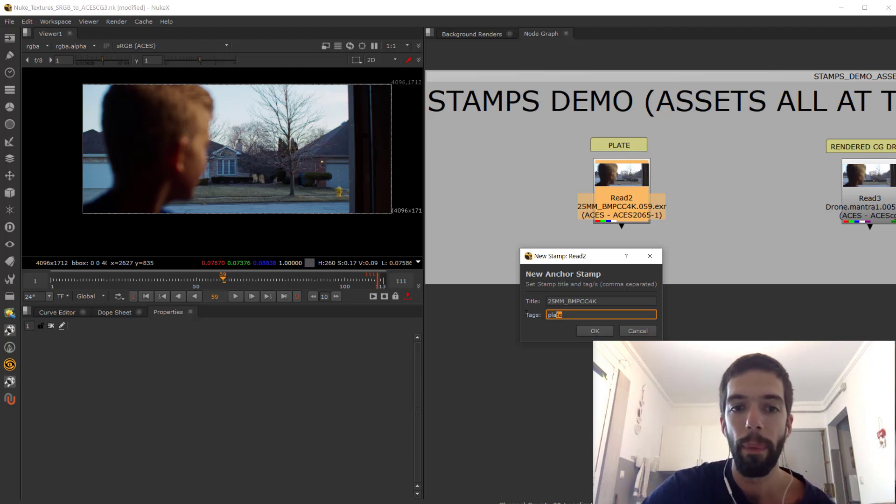
Set the stamp's tags to "2d, plate" and create the 25MM_BMPCC4K anchor and stamp for Read2.
{"action": "key", "text": "ctrl+a"}
{"action": "key", "text": "BackSpace"}
{"action": "type", "text": "2d"}
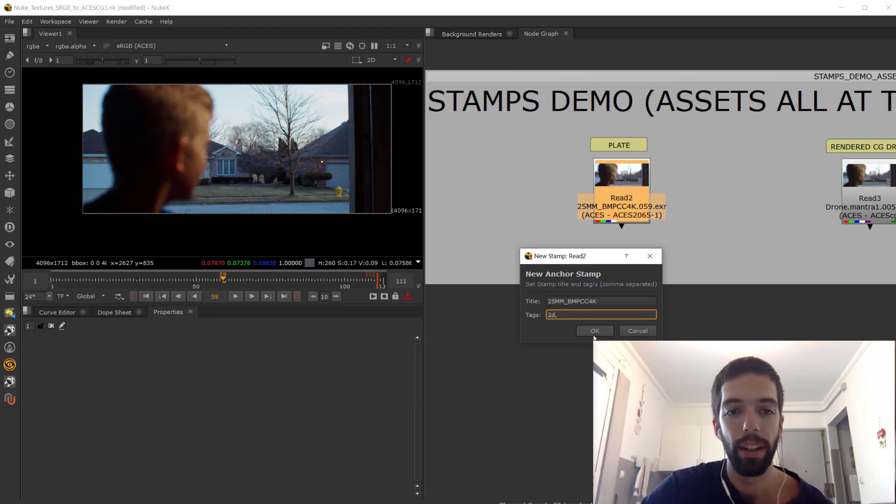
{"action": "type", "text": ", "}
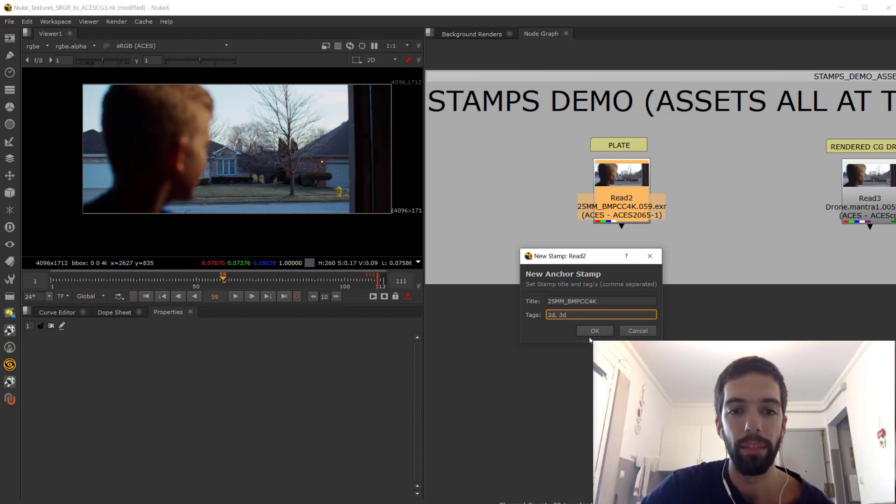
{"action": "type", "text": "plate"}
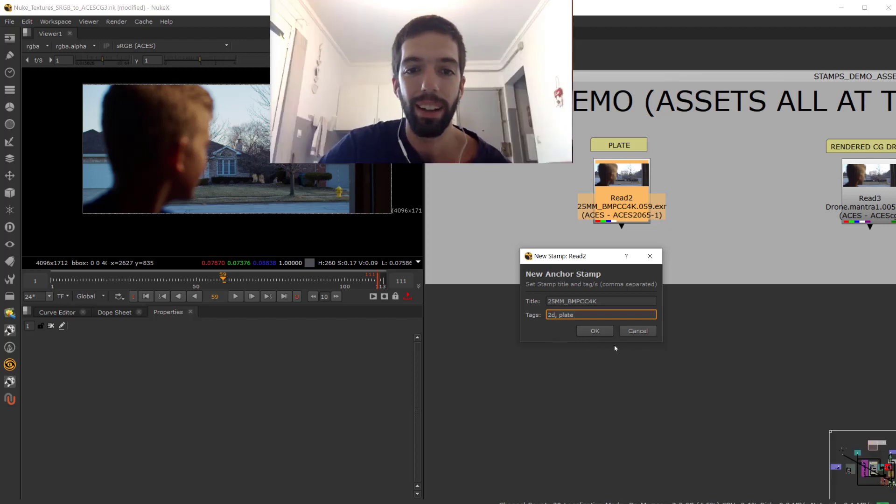
{"action": "left_click", "coordinate": [602, 331]}
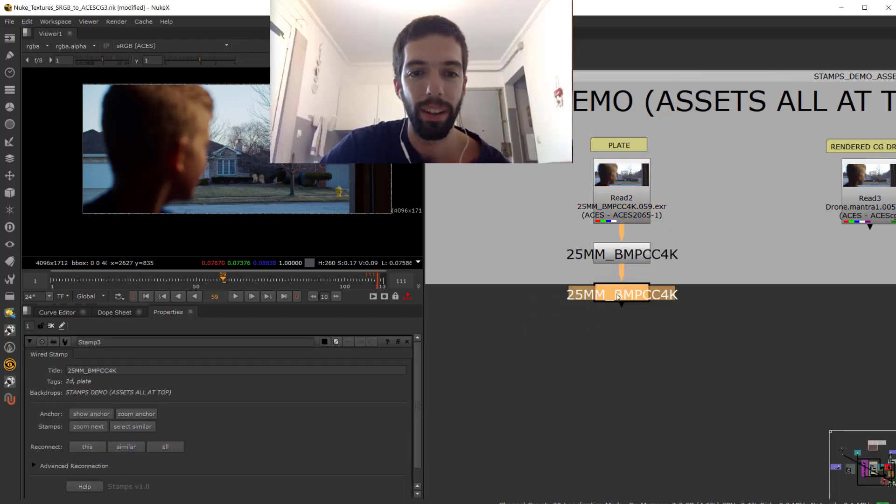
Move the 25MM_BMPCC4K stamp below the STAMPS DEMO backdrop and deselect it to hide its connection to the anchor.
{"action": "left_click_drag", "start_coordinate": [620, 294], "coordinate": [621, 403]}
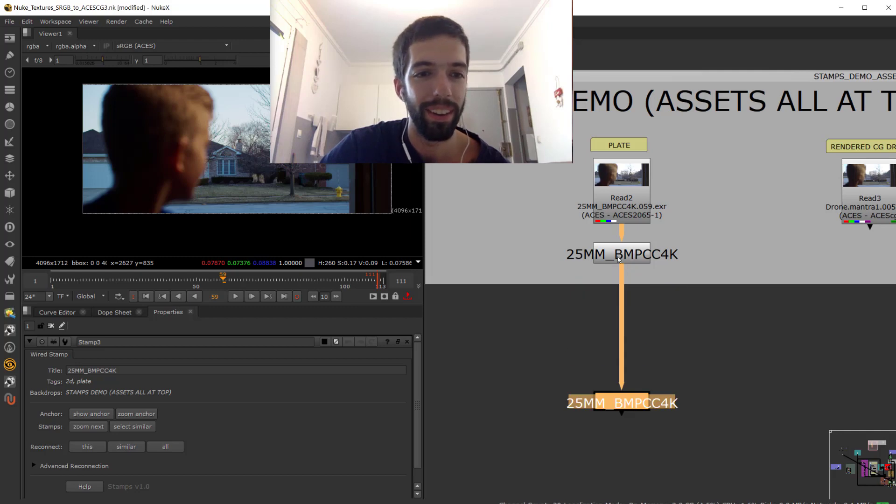
{"action": "left_click", "coordinate": [619, 260]}
{"action": "left_click", "coordinate": [619, 403]}
{"action": "left_click", "coordinate": [497, 342]}
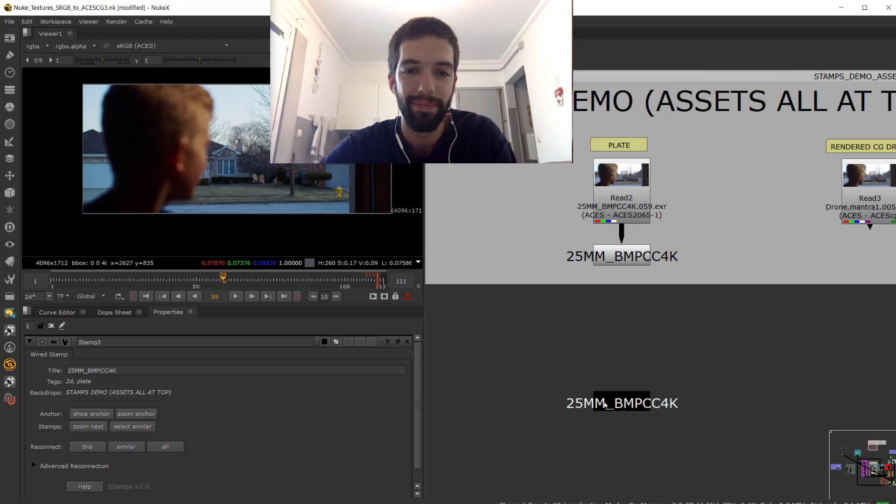
Move the 25MM_BMPCC4K stamp aside and paste a copy of it beside the original.
{"action": "left_click_drag", "start_coordinate": [605, 404], "coordinate": [554, 398]}
{"action": "key", "text": "ctrl+c"}
{"action": "key", "text": "ctrl+v"}
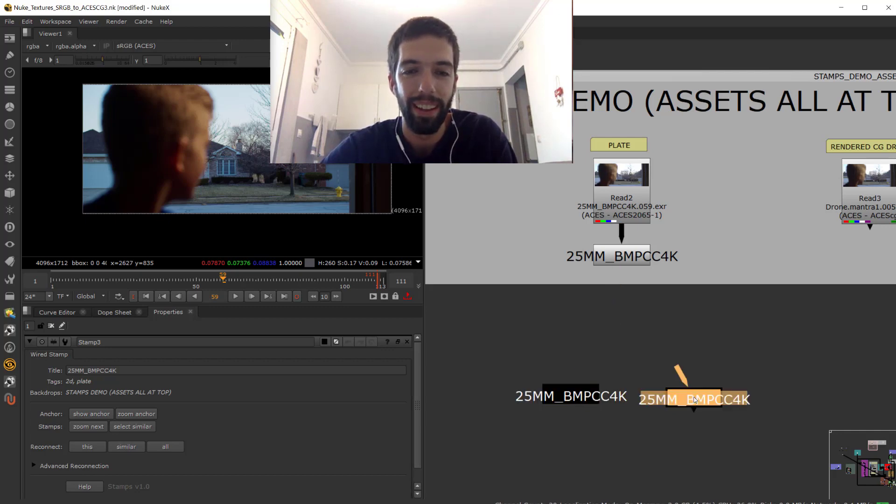
Move the pasted 25MM_BMPCC4K stamp beside the original and delete that copy.
{"action": "left_click_drag", "start_coordinate": [694, 399], "coordinate": [718, 393]}
{"action": "left_click", "coordinate": [540, 496]}
{"action": "left_click", "coordinate": [585, 395]}
{"action": "left_click", "coordinate": [720, 395]}
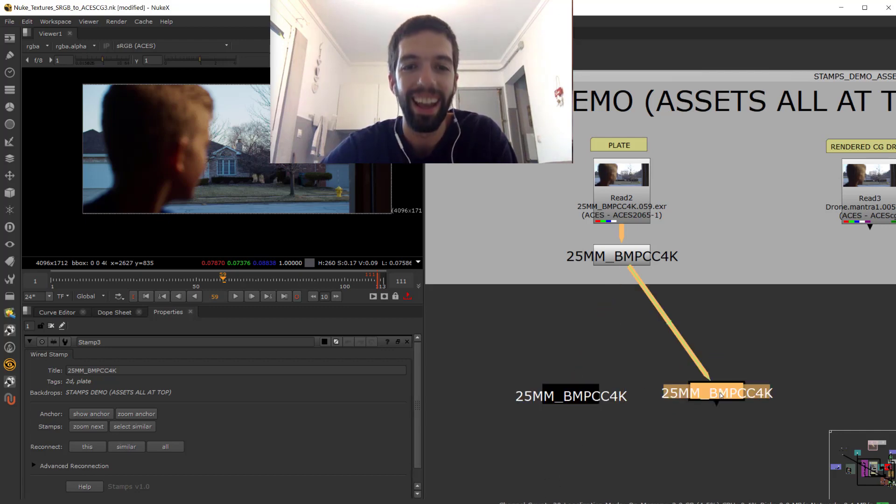
{"action": "key", "text": "Delete"}
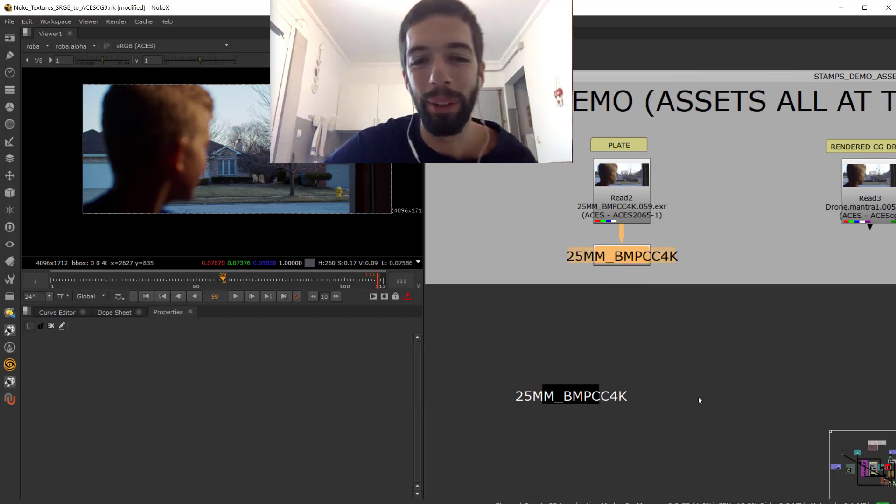
Duplicate the remaining 25MM_BMPCC4K stamp beside the original and delete the surplus copy, keeping two stamps.
{"action": "left_click", "coordinate": [595, 400]}
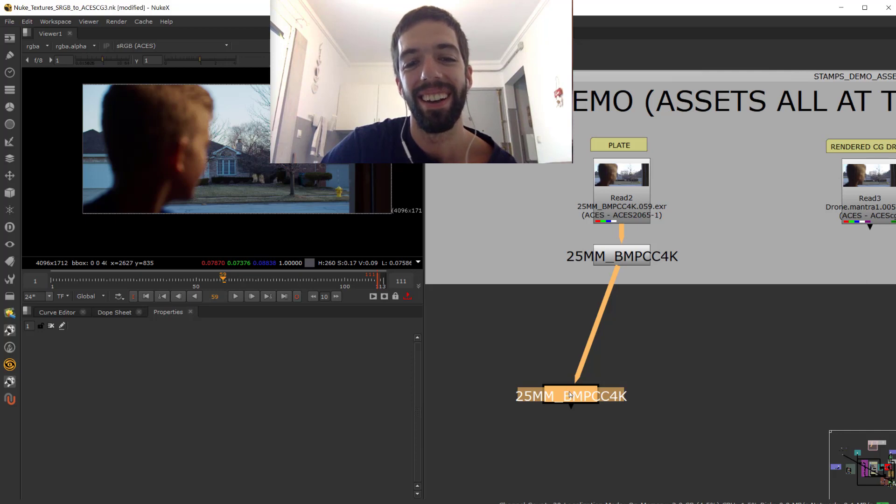
{"action": "left_click_drag", "start_coordinate": [563, 399], "coordinate": [687, 379]}
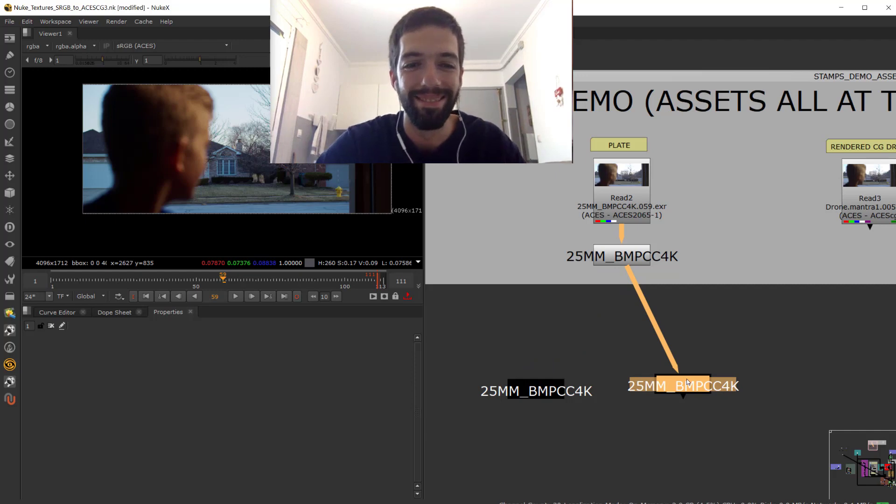
{"action": "key", "text": "ctrl+v"}
{"action": "left_click_drag", "start_coordinate": [613, 428], "coordinate": [692, 408]}
{"action": "left_click", "coordinate": [680, 387]}
{"action": "key", "text": "Delete"}
{"action": "left_click", "coordinate": [545, 396]}
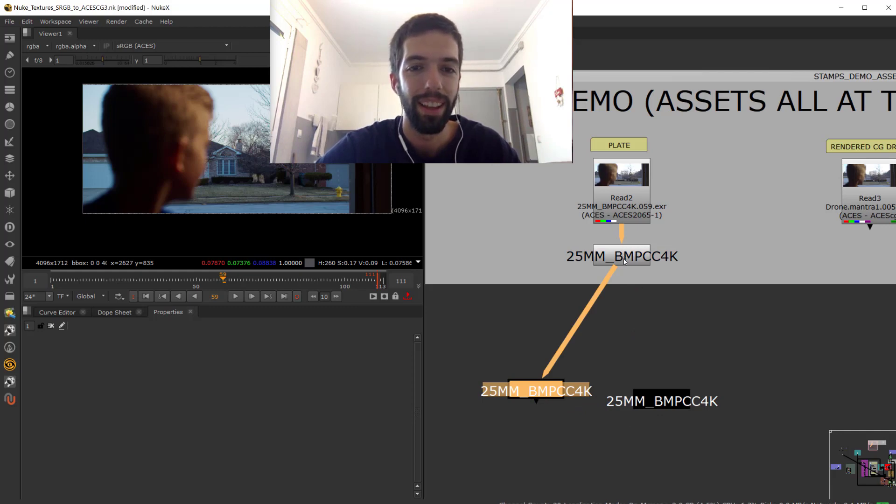
Line up the two 25MM_BMPCC4K stamps and select each in turn to inspect its hidden connection to the anchor.
{"action": "left_click", "coordinate": [611, 306]}
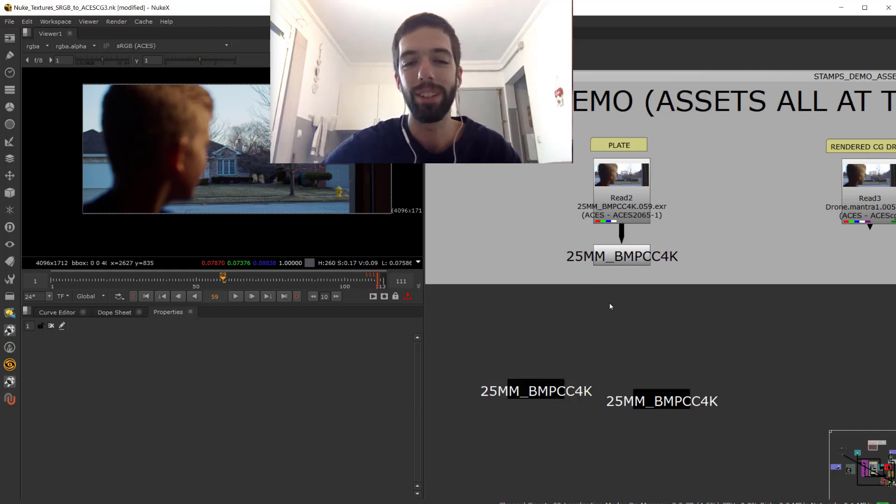
{"action": "left_click", "coordinate": [626, 259]}
{"action": "left_click_drag", "start_coordinate": [547, 391], "coordinate": [543, 401]}
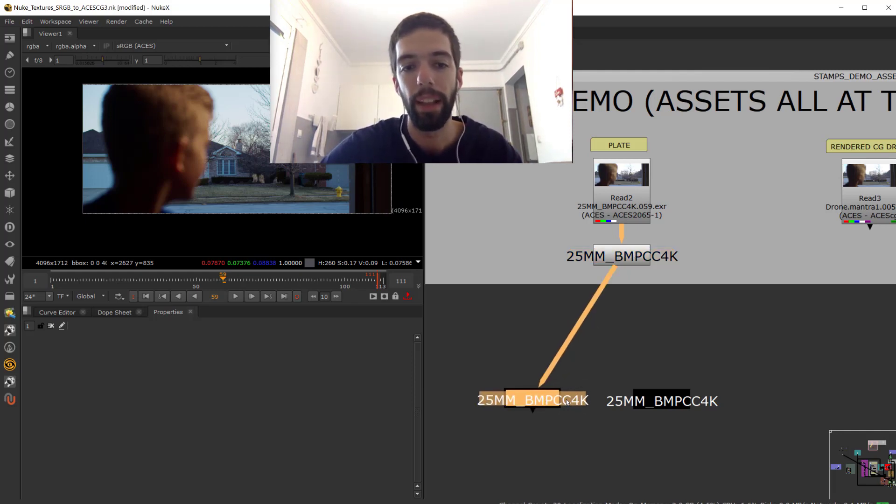
{"action": "left_click", "coordinate": [648, 403]}
{"action": "left_click", "coordinate": [543, 405]}
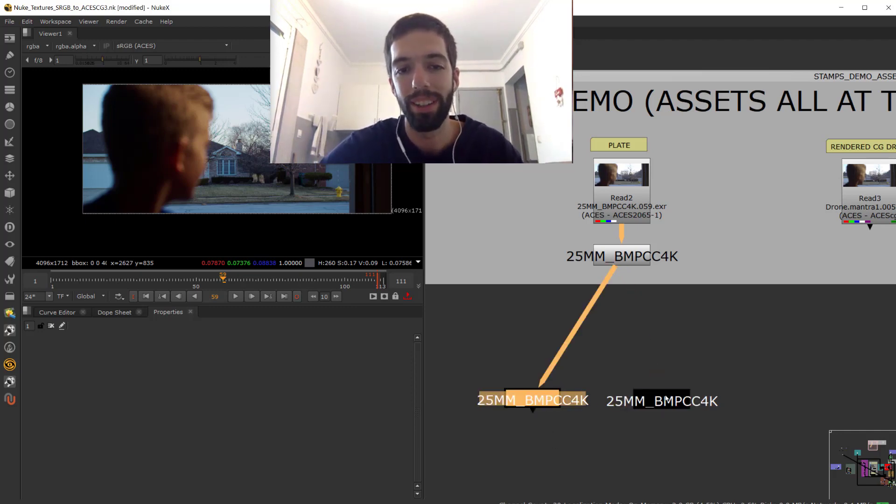
{"action": "left_click", "coordinate": [667, 401]}
{"action": "left_click", "coordinate": [533, 404]}
{"action": "left_click", "coordinate": [685, 402]}
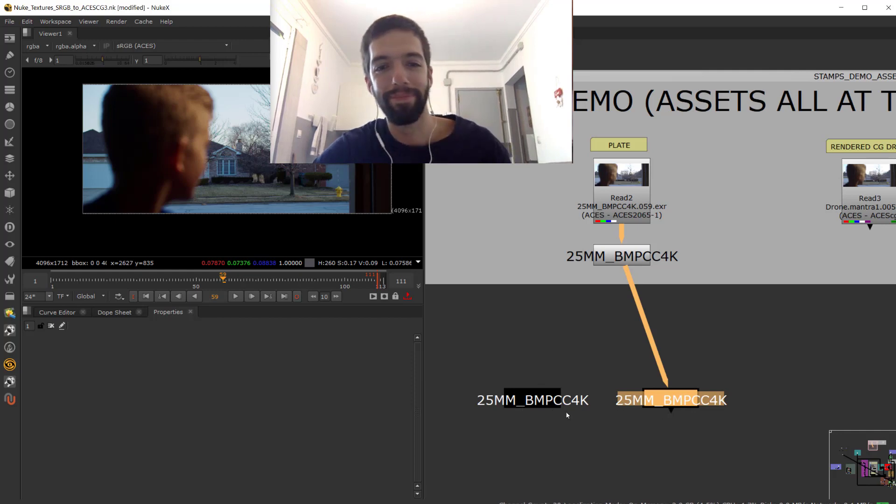
Move both 25MM_BMPCC4K stamps down to the PLATE SHOT (ACES CONVERTED) backdrop.
{"action": "scroll", "coordinate": [557, 419], "scroll_direction": "down", "scroll_amount": 5}
{"action": "middle_click_drag", "start_coordinate": [557, 417], "coordinate": [579, 368]}
{"action": "scroll", "coordinate": [609, 363], "scroll_direction": "up", "scroll_amount": 2}
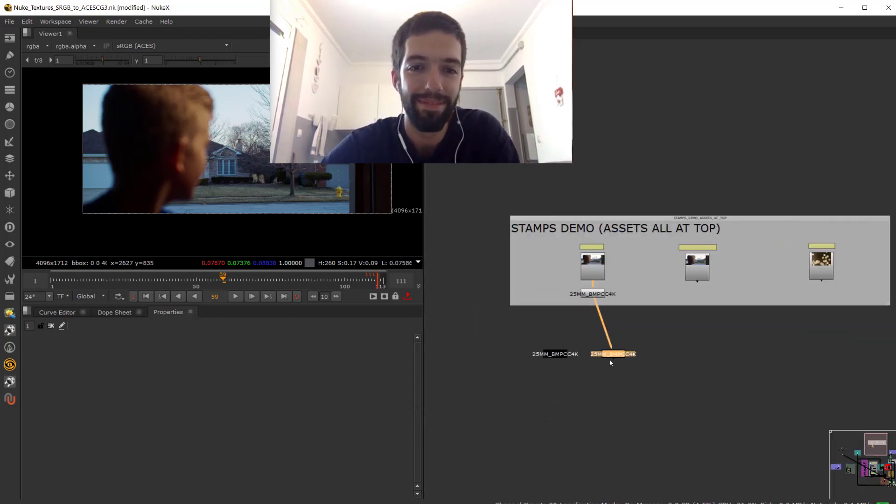
{"action": "scroll", "coordinate": [612, 358], "scroll_direction": "down", "scroll_amount": 6}
{"action": "scroll", "coordinate": [621, 337], "scroll_direction": "up", "scroll_amount": 2}
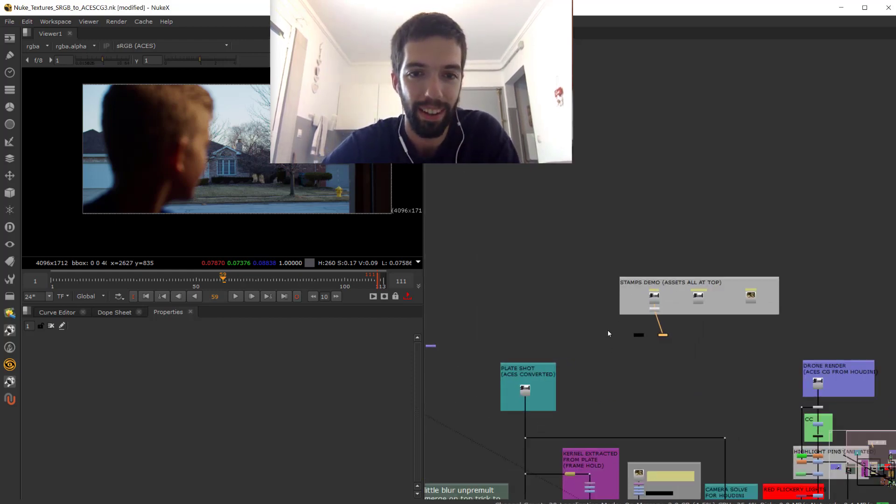
{"action": "left_click_drag", "start_coordinate": [642, 337], "coordinate": [529, 390]}
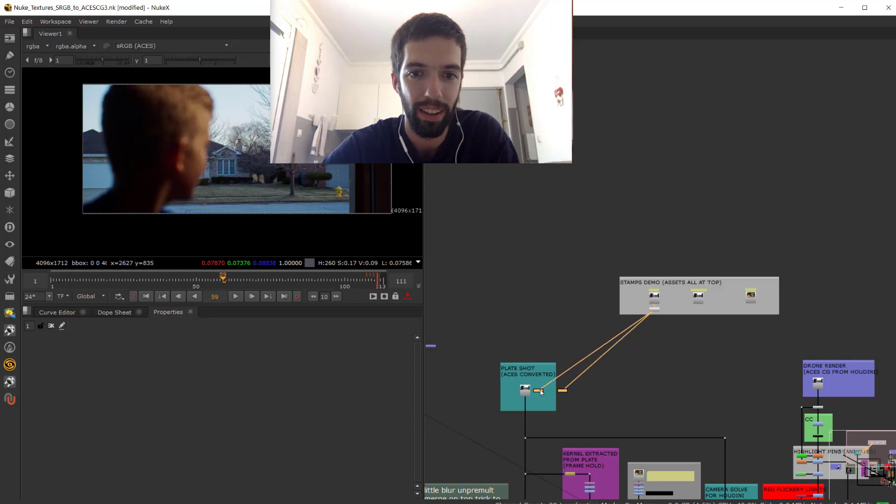
Replace Read4 in the PLATE SHOT backdrop with one of the 25MM_BMPCC4K stamps feeding the plate branch.
{"action": "scroll", "coordinate": [516, 407], "scroll_direction": "up", "scroll_amount": 6}
{"action": "scroll", "coordinate": [508, 414], "scroll_direction": "down", "scroll_amount": 3}
{"action": "scroll", "coordinate": [556, 364], "scroll_direction": "up", "scroll_amount": 1}
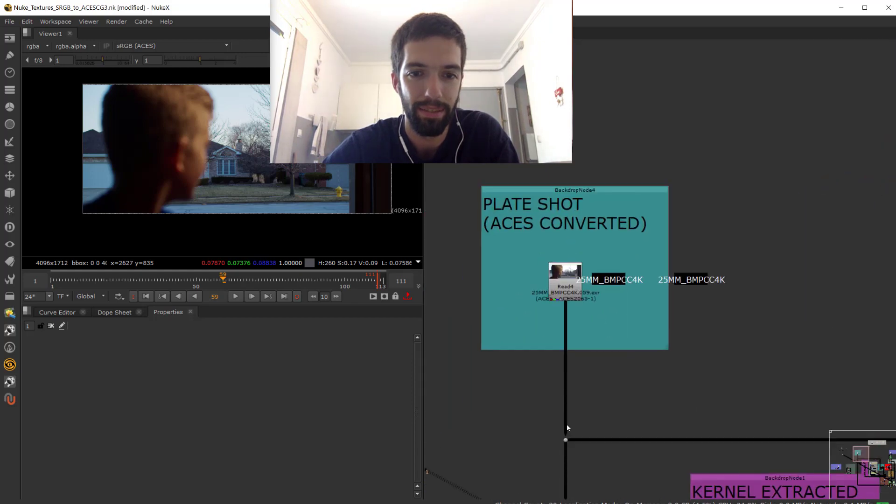
{"action": "left_click_drag", "start_coordinate": [566, 306], "coordinate": [490, 273]}
{"action": "key", "text": "Delete"}
{"action": "left_click_drag", "start_coordinate": [610, 279], "coordinate": [560, 279]}
{"action": "scroll", "coordinate": [706, 318], "scroll_direction": "down", "scroll_amount": 4}
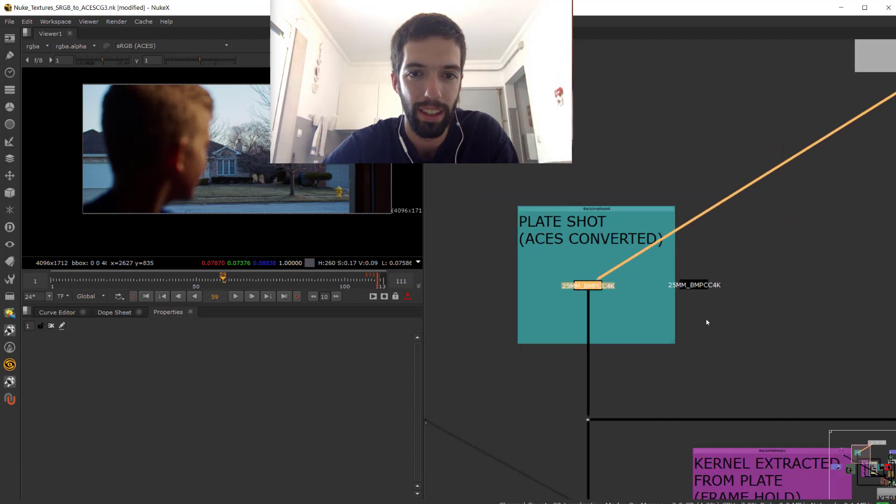
Move the second 25MM_BMPCC4K stamp down the script to just above the GRAIN backdrop.
{"action": "middle_click_drag", "start_coordinate": [687, 318], "coordinate": [576, 249]}
{"action": "left_click_drag", "start_coordinate": [574, 247], "coordinate": [768, 425]}
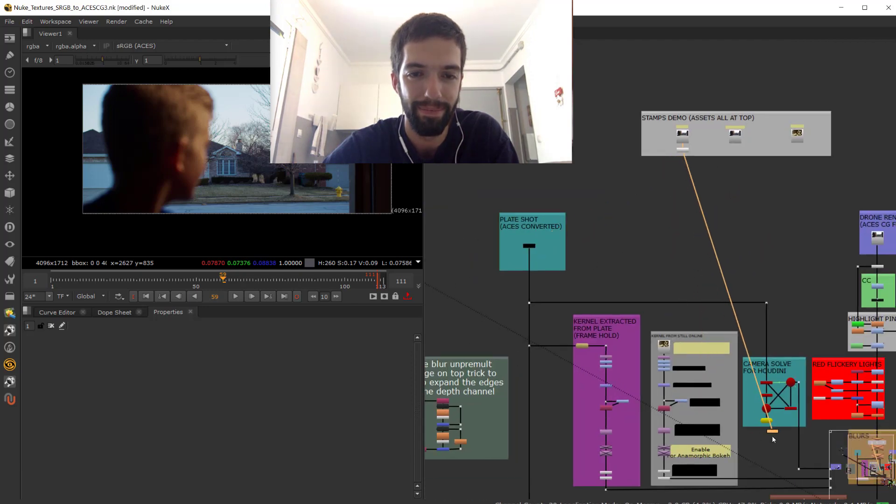
{"action": "middle_click_drag", "start_coordinate": [768, 425], "coordinate": [587, 308]}
{"action": "left_click_drag", "start_coordinate": [590, 316], "coordinate": [723, 401]}
{"action": "scroll", "coordinate": [722, 401], "scroll_direction": "up", "scroll_amount": 8}
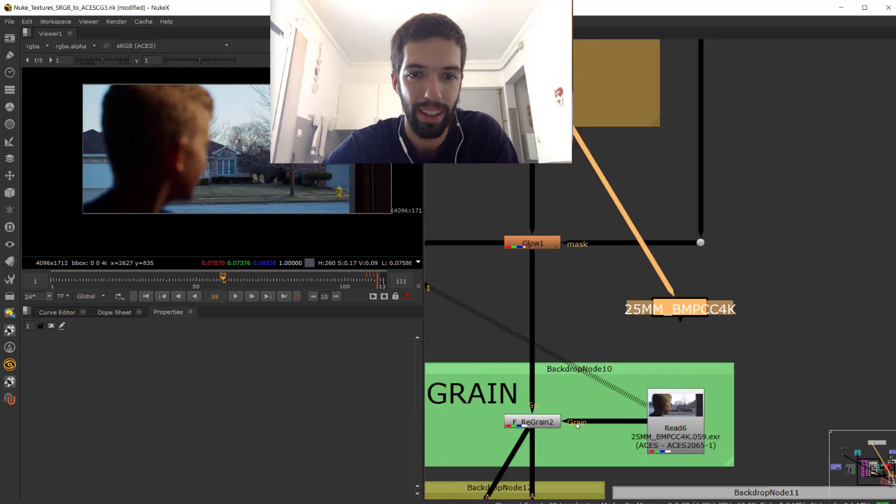
Replace Read6 with the 25MM_BMPCC4K stamp as the Grain input of F_ReGrain2 in the GRAIN backdrop.
{"action": "left_click_drag", "start_coordinate": [578, 423], "coordinate": [680, 427]}
{"action": "left_click", "coordinate": [671, 418]}
{"action": "key", "text": "Delete"}
{"action": "scroll", "coordinate": [654, 326], "scroll_direction": "down", "scroll_amount": 10}
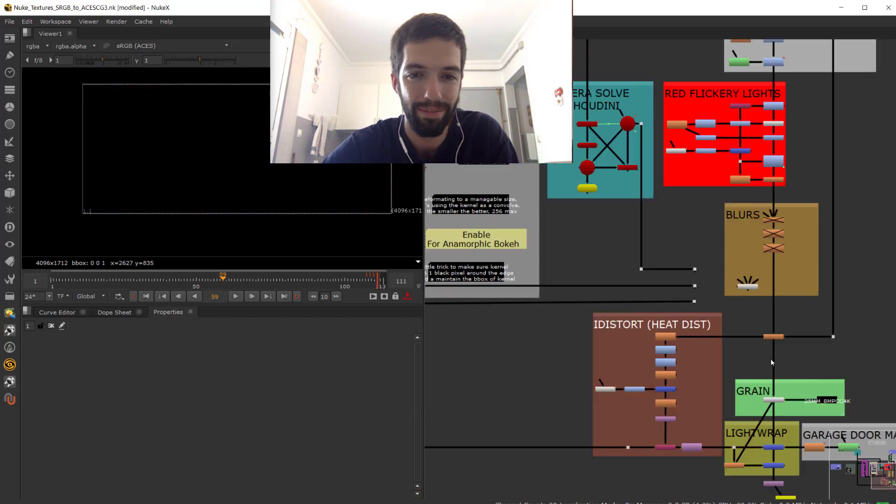
Open the properties of Read2 and of its 25MM_BMPCC4K anchor in the STAMPS DEMO backdrop.
{"action": "key", "text": "f"}
{"action": "scroll", "coordinate": [737, 233], "scroll_direction": "up", "scroll_amount": 10}
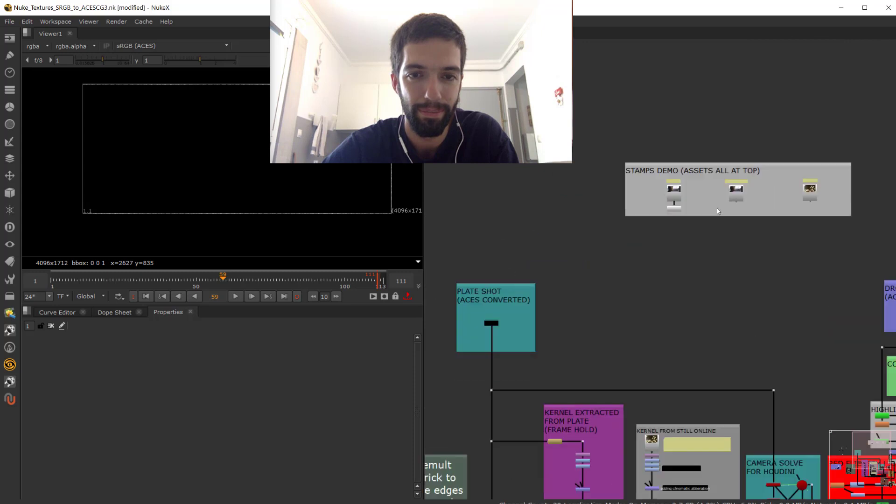
{"action": "scroll", "coordinate": [660, 268], "scroll_direction": "up", "scroll_amount": 3}
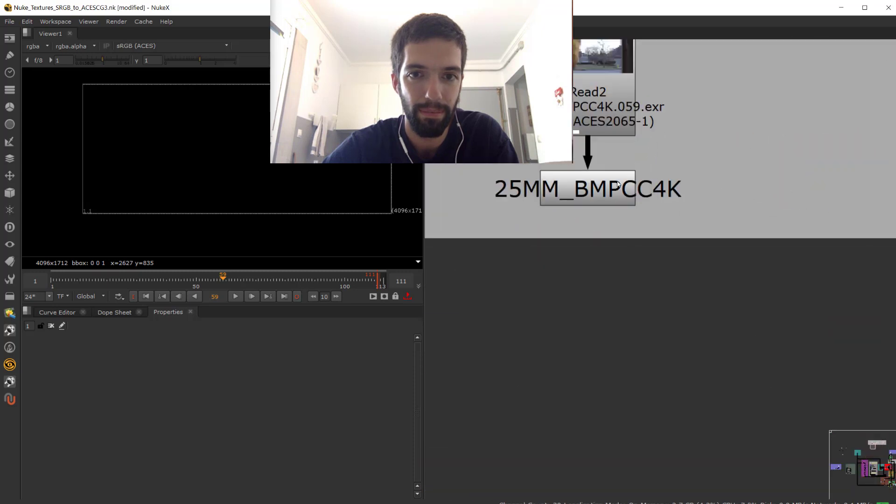
{"action": "scroll", "coordinate": [629, 267], "scroll_direction": "down", "scroll_amount": 6}
{"action": "scroll", "coordinate": [550, 196], "scroll_direction": "up", "scroll_amount": 4}
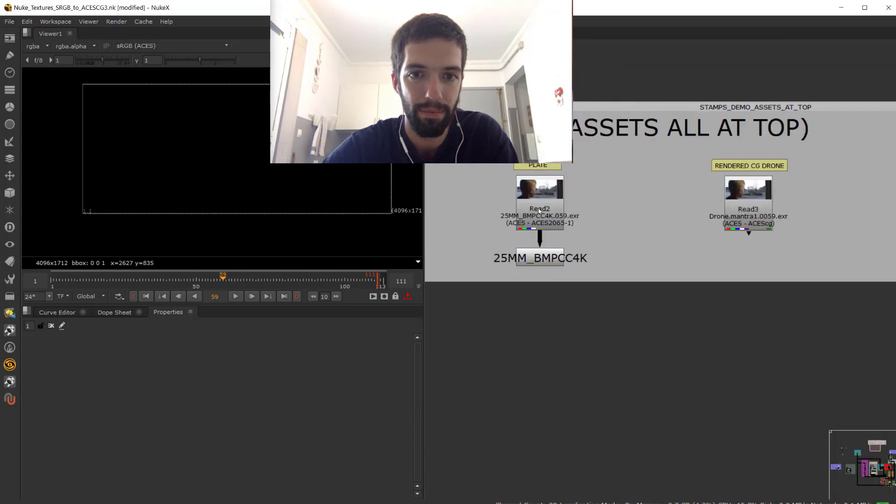
{"action": "double_click", "coordinate": [539, 203]}
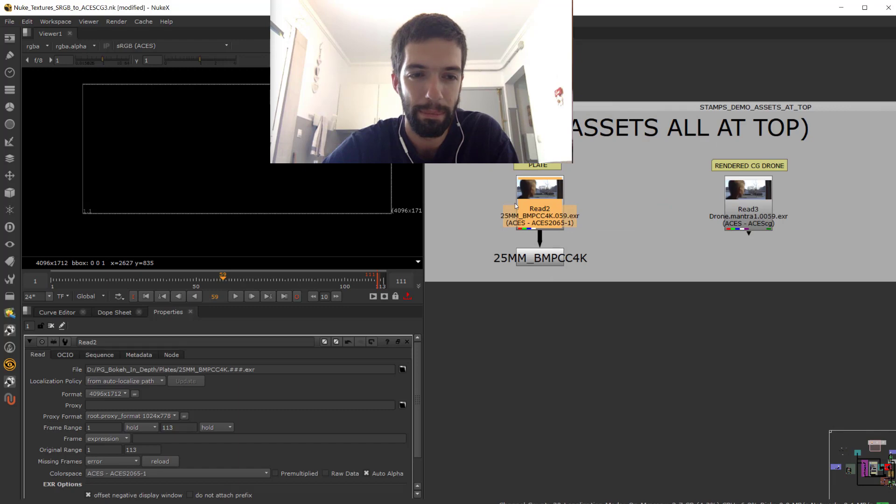
{"action": "double_click", "coordinate": [545, 257]}
{"action": "scroll", "coordinate": [536, 294], "scroll_direction": "down", "scroll_amount": 3}
{"action": "scroll", "coordinate": [536, 296], "scroll_direction": "up", "scroll_amount": 3}
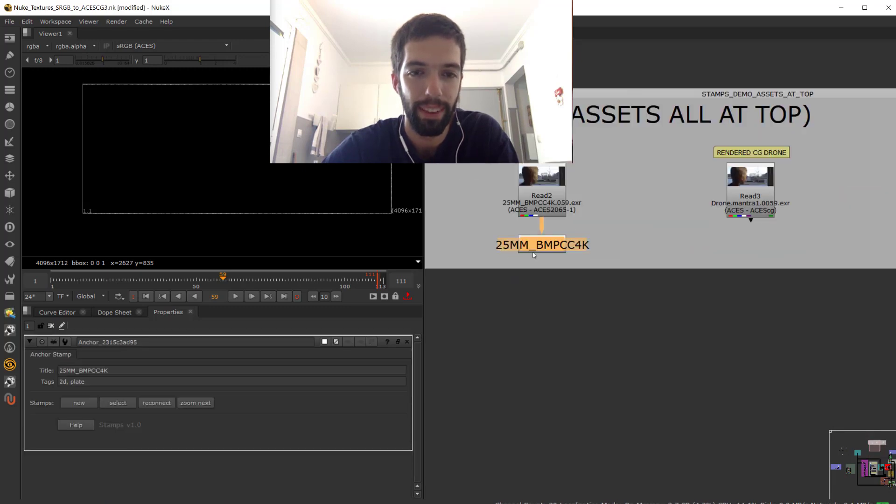
{"action": "double_click", "coordinate": [556, 244]}
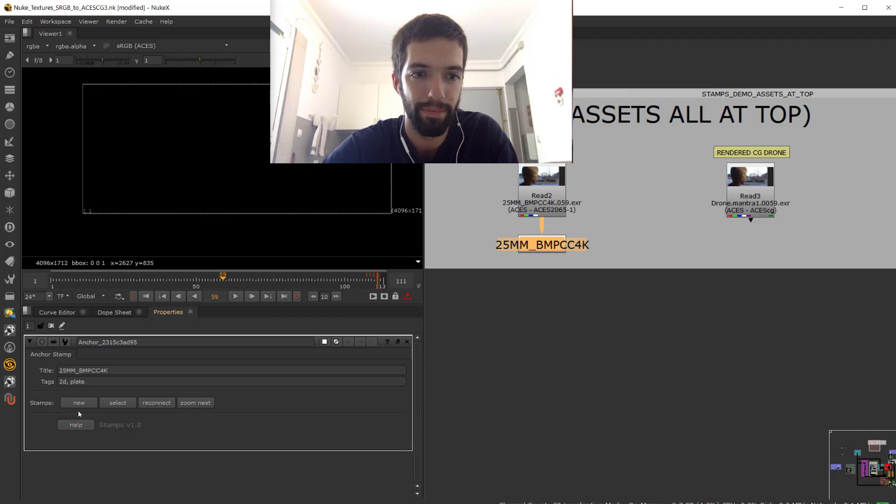
Select all stamps of the 25MM_BMPCC4K anchor to inspect their connections across the whole script, and deselect them.
{"action": "left_click", "coordinate": [117, 403]}
{"action": "key", "text": "f"}
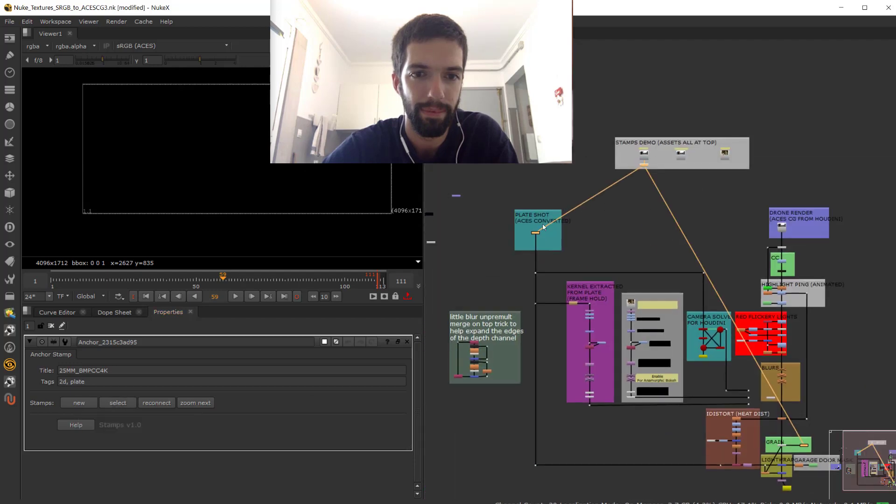
{"action": "left_click", "coordinate": [628, 229]}
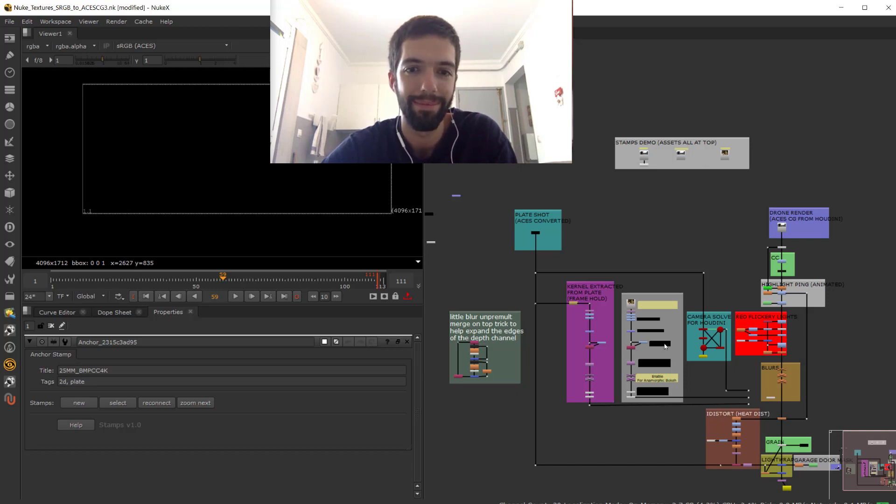
{"action": "scroll", "coordinate": [705, 417], "scroll_direction": "up", "scroll_amount": 3}
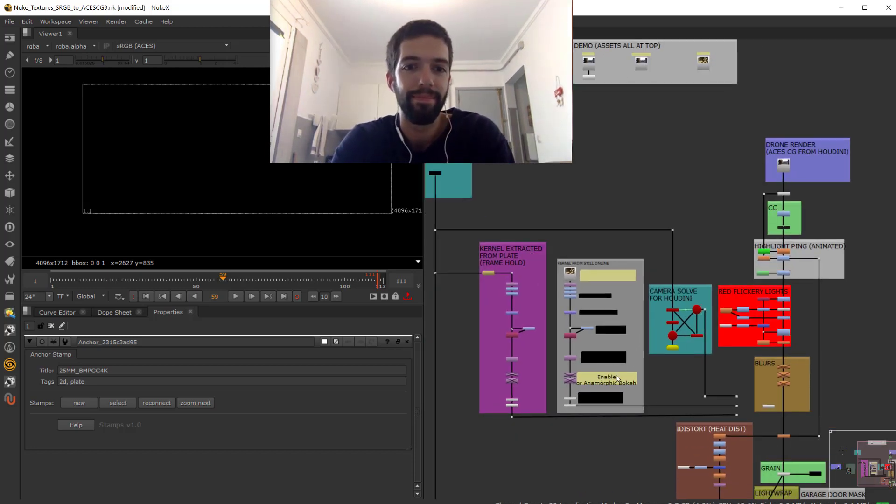
{"action": "middle_click_drag", "start_coordinate": [632, 363], "coordinate": [661, 361]}
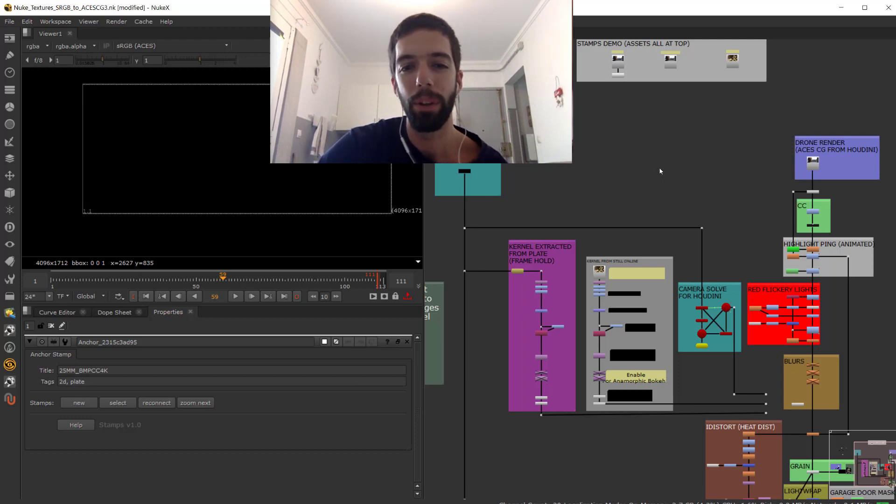
{"action": "middle_click_drag", "start_coordinate": [614, 159], "coordinate": [640, 172]}
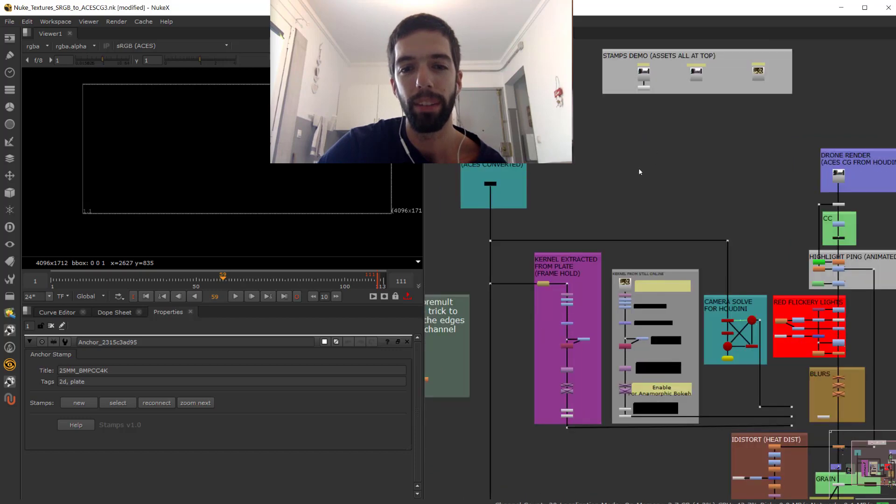
Delete the 25MM_BMPCC4K stamp from the PLATE SHOT backdrop and disconnect the dot below it from the anchor.
{"action": "scroll", "coordinate": [483, 174], "scroll_direction": "up", "scroll_amount": 6}
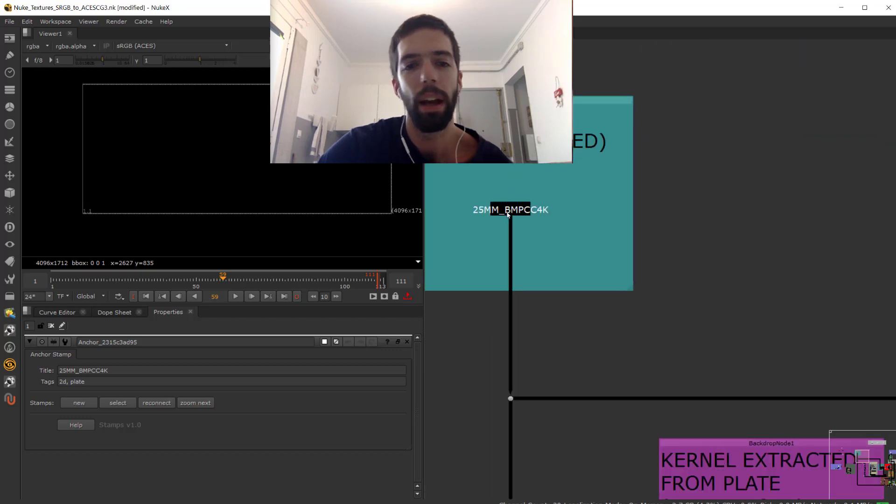
{"action": "left_click", "coordinate": [509, 213]}
{"action": "double_click", "coordinate": [508, 214]}
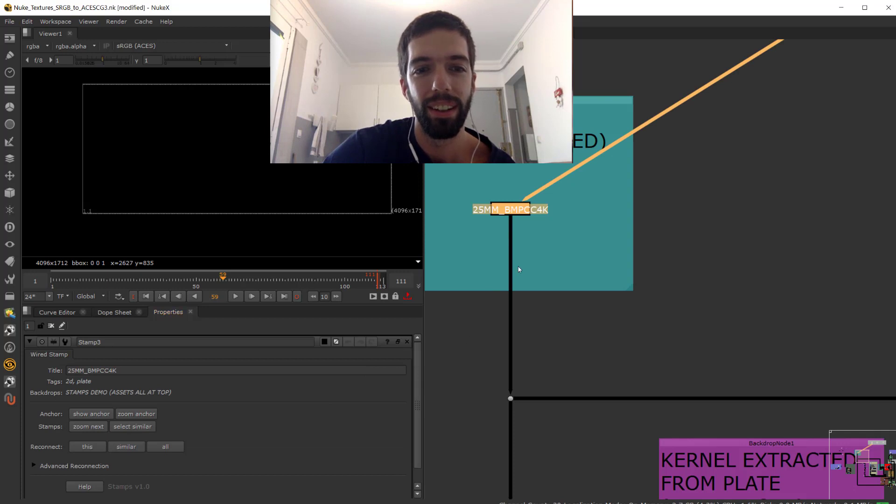
{"action": "key", "text": "Delete"}
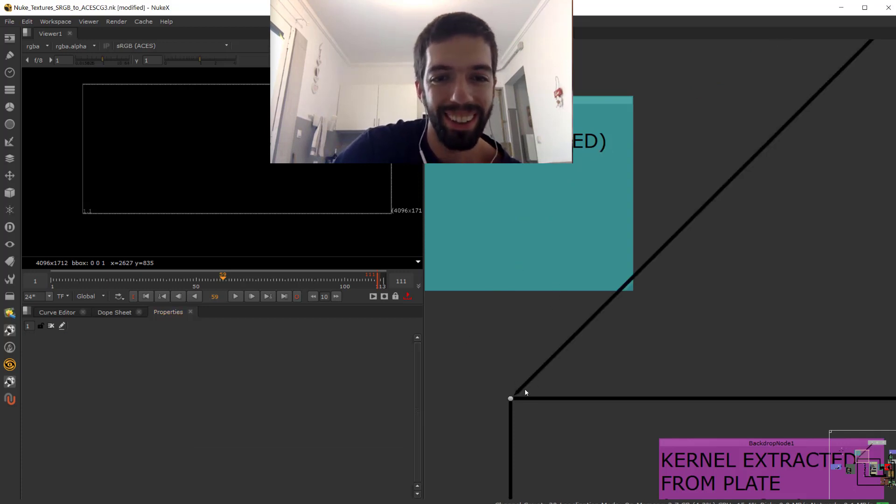
{"action": "left_click_drag", "start_coordinate": [525, 390], "coordinate": [571, 354]}
Create a 25MM_BMPCC4K stamp in the PLATE SHOT backdrop, choosing its anchor under the STAMPS DEMO (ASSETS ALL AT TOP) backdrop category.
{"action": "scroll", "coordinate": [616, 305], "scroll_direction": "down", "scroll_amount": 6}
{"action": "middle_click_drag", "start_coordinate": [670, 265], "coordinate": [573, 296]}
{"action": "scroll", "coordinate": [624, 194], "scroll_direction": "up", "scroll_amount": 3}
{"action": "scroll", "coordinate": [627, 224], "scroll_direction": "down", "scroll_amount": 3}
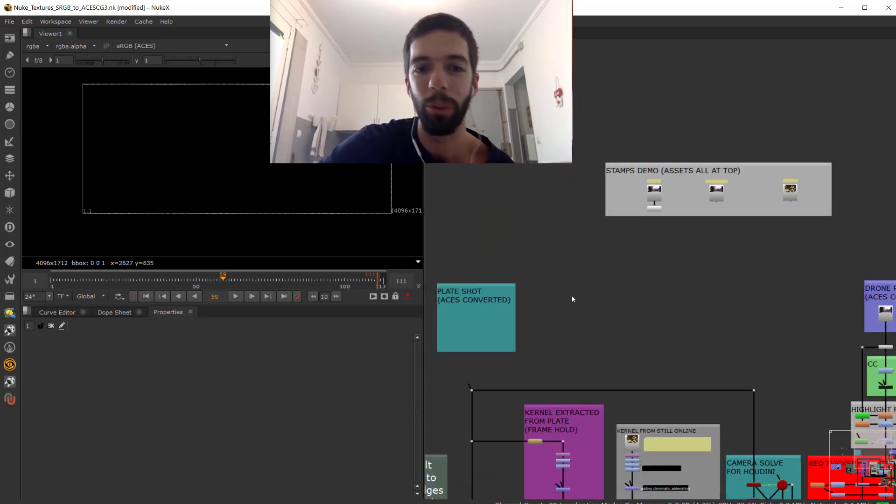
{"action": "scroll", "coordinate": [506, 324], "scroll_direction": "up", "scroll_amount": 5}
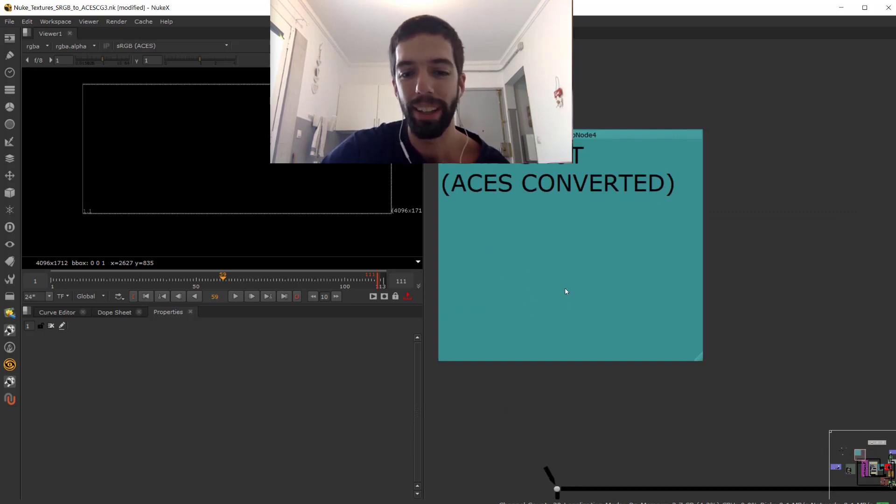
{"action": "key", "text": "F8"}
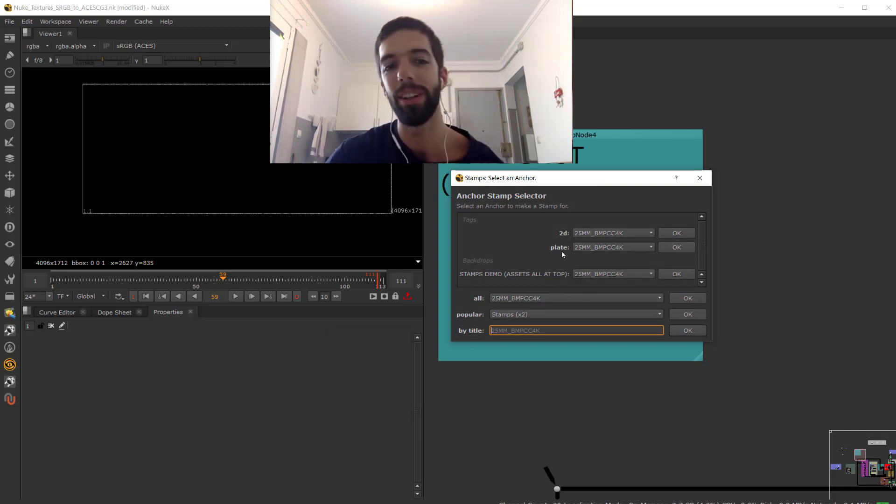
{"action": "left_click", "coordinate": [621, 233]}
{"action": "left_click", "coordinate": [622, 233]}
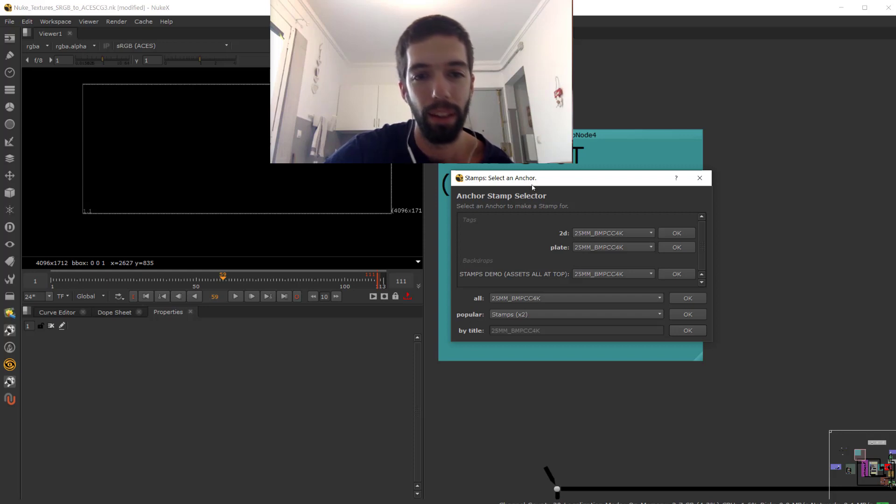
{"action": "left_click_drag", "start_coordinate": [531, 183], "coordinate": [683, 207]}
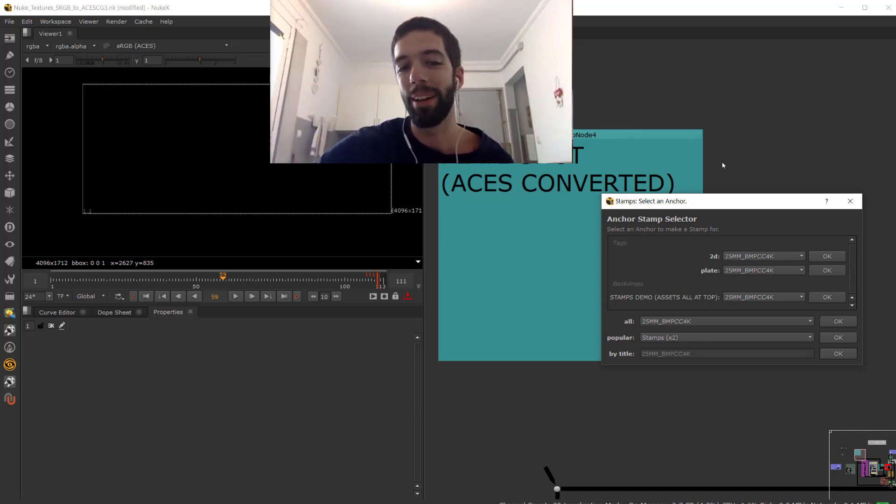
{"action": "left_click", "coordinate": [825, 296]}
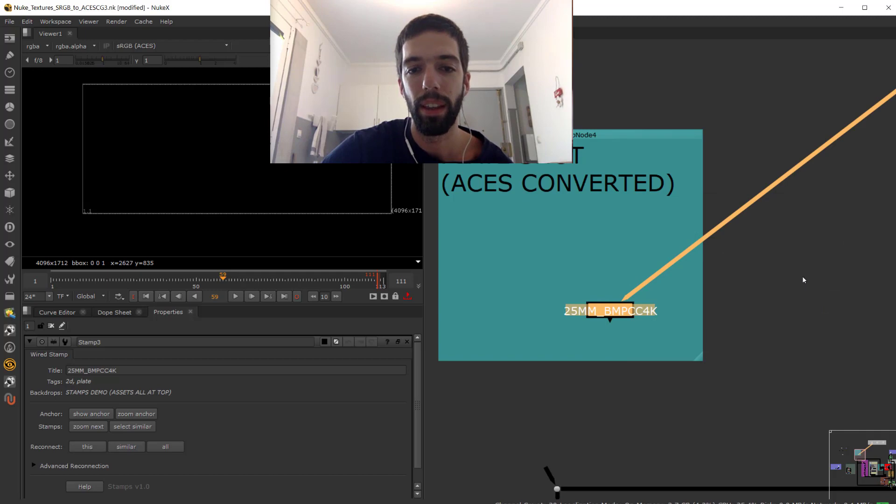
Shift the new 25MM_BMPCC4K stamp within the PLATE SHOT backdrop and delete it.
{"action": "scroll", "coordinate": [803, 276], "scroll_direction": "down", "scroll_amount": 6}
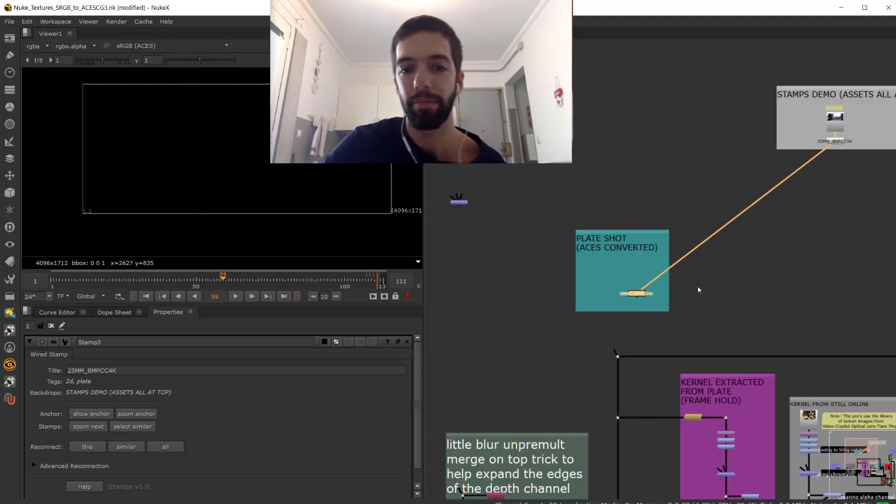
{"action": "scroll", "coordinate": [640, 303], "scroll_direction": "up", "scroll_amount": 3}
{"action": "left_click_drag", "start_coordinate": [638, 291], "coordinate": [612, 286]}
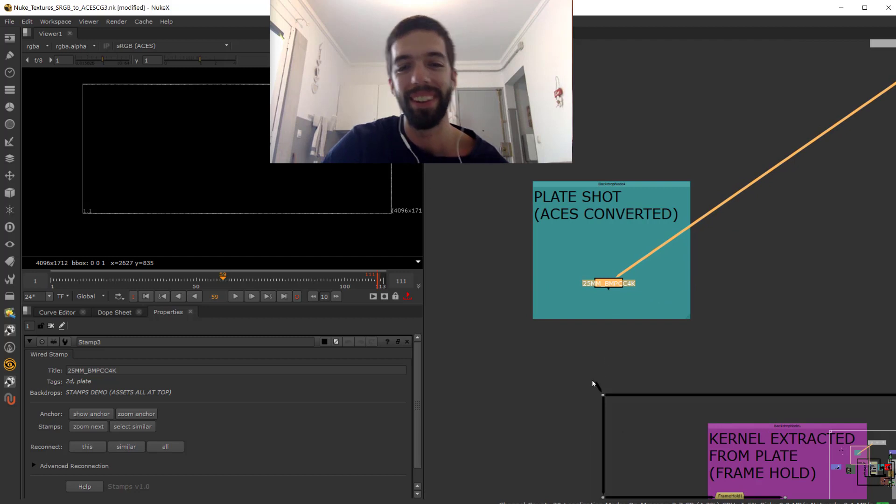
{"action": "key", "text": "Delete"}
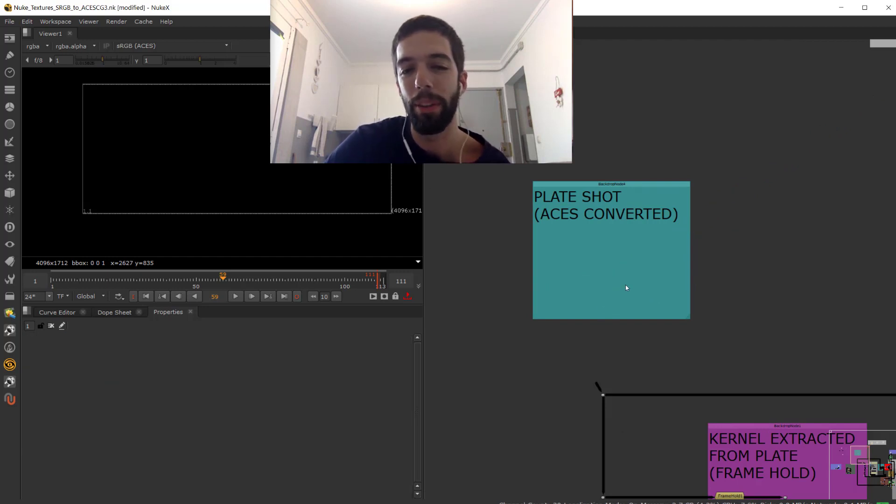
Open the anchor selector and browse the list of all anchors, leaving 25MM_BMPCC4K chosen.
{"action": "key", "text": "F8"}
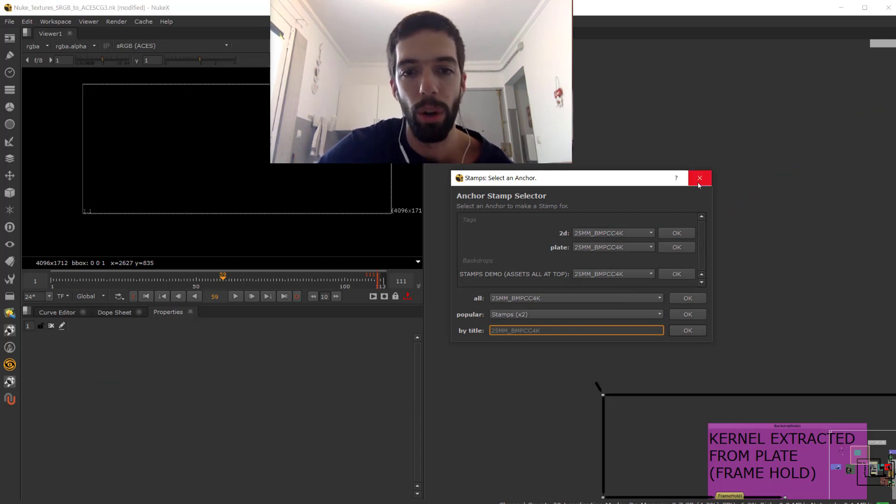
{"action": "left_click", "coordinate": [520, 299]}
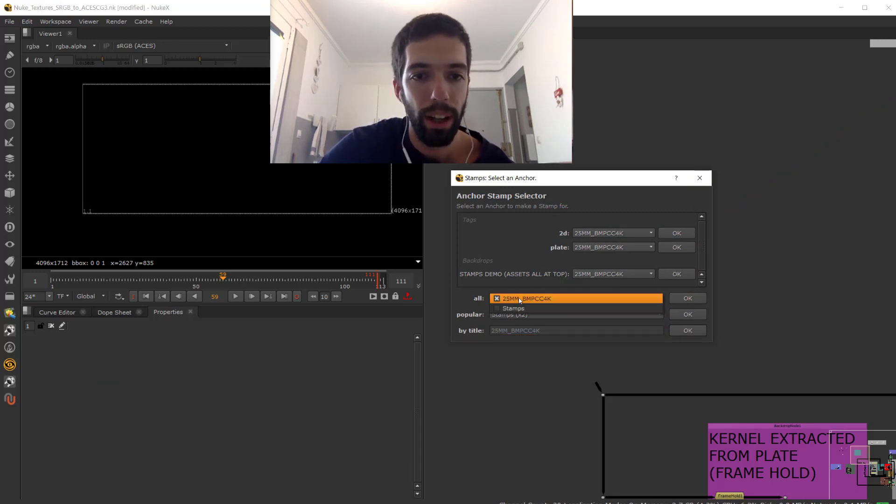
{"action": "left_click", "coordinate": [543, 306]}
{"action": "left_click", "coordinate": [544, 304]}
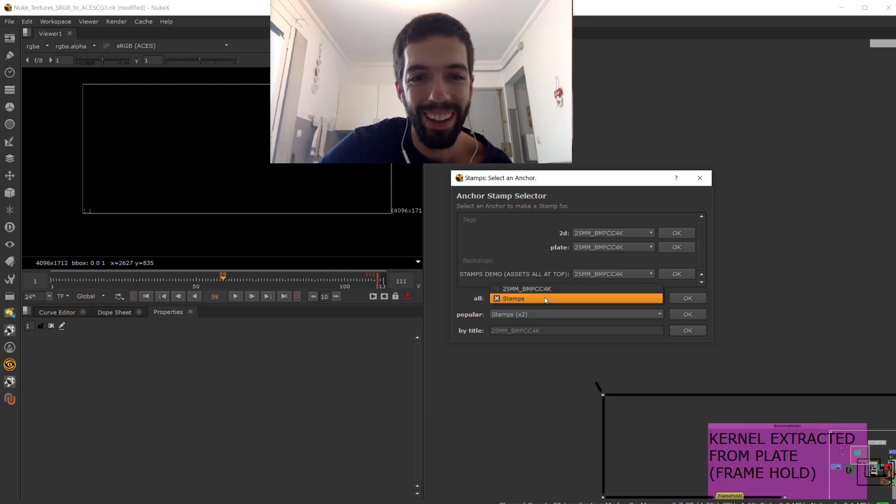
{"action": "left_click", "coordinate": [547, 286]}
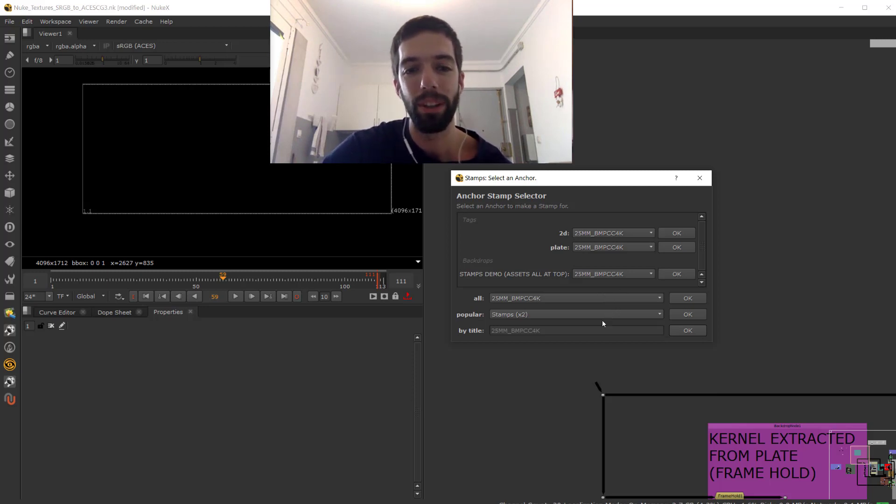
Create a stamp by the title 25MM_BMPCC4K and position it inside the PLATE SHOT backdrop.
{"action": "left_click", "coordinate": [547, 332]}
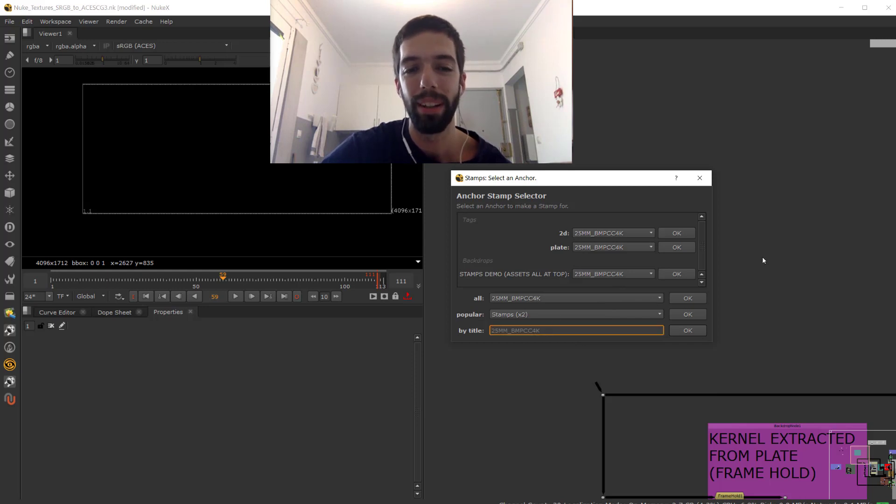
{"action": "type", "text": "25mm"}
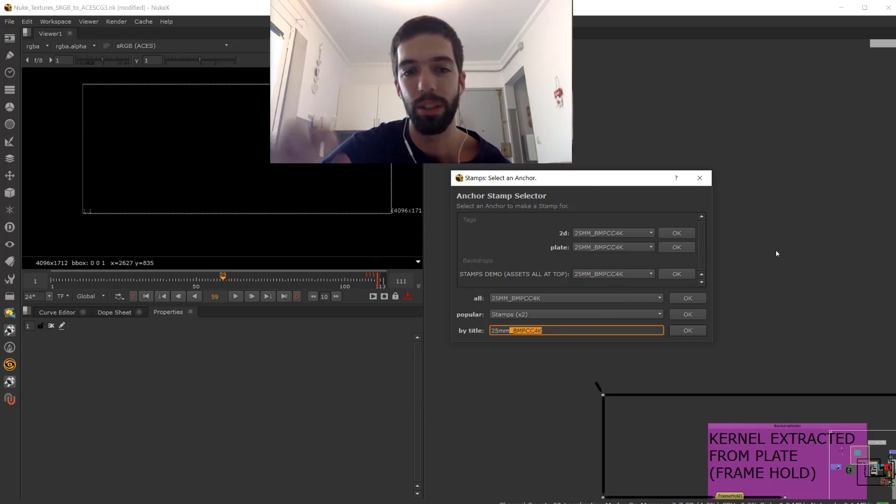
{"action": "key", "text": "BackSpace"}
{"action": "key", "text": "BackSpace"}
{"action": "key", "text": "BackSpace"}
{"action": "key", "text": "BackSpace"}
{"action": "key", "text": "BackSpace"}
{"action": "type", "text": "2"}
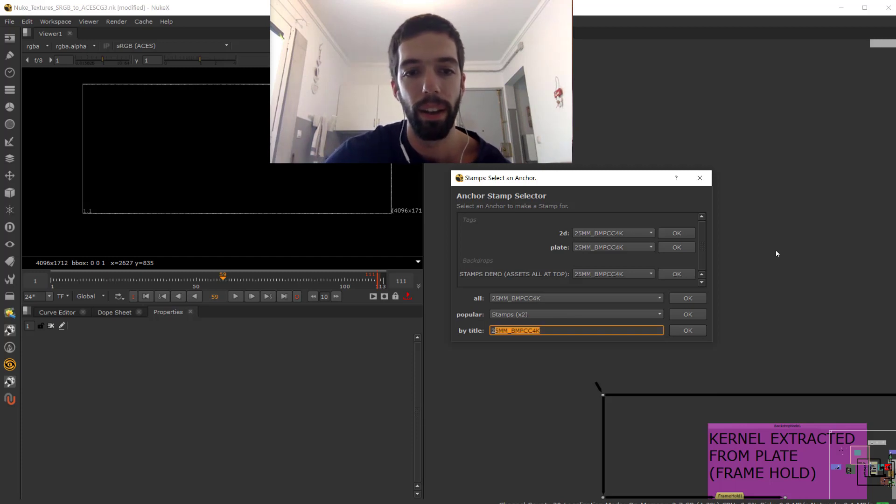
{"action": "key", "text": "Return"}
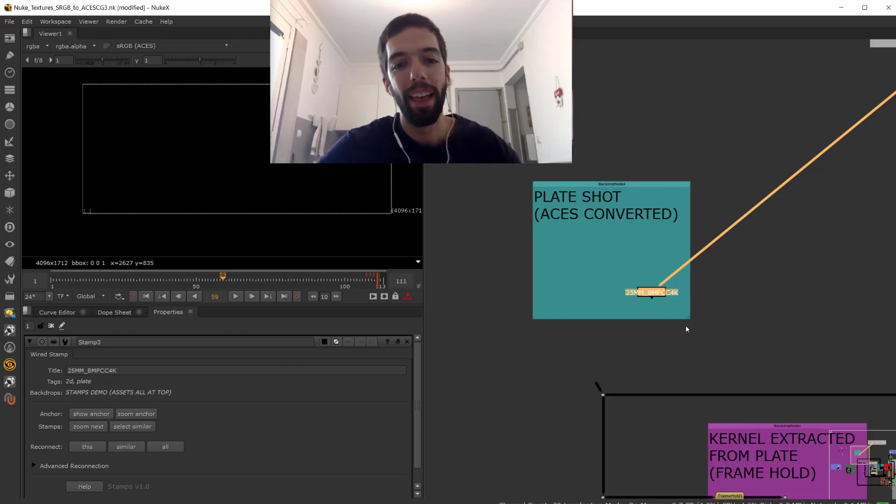
{"action": "left_click_drag", "start_coordinate": [663, 295], "coordinate": [630, 298]}
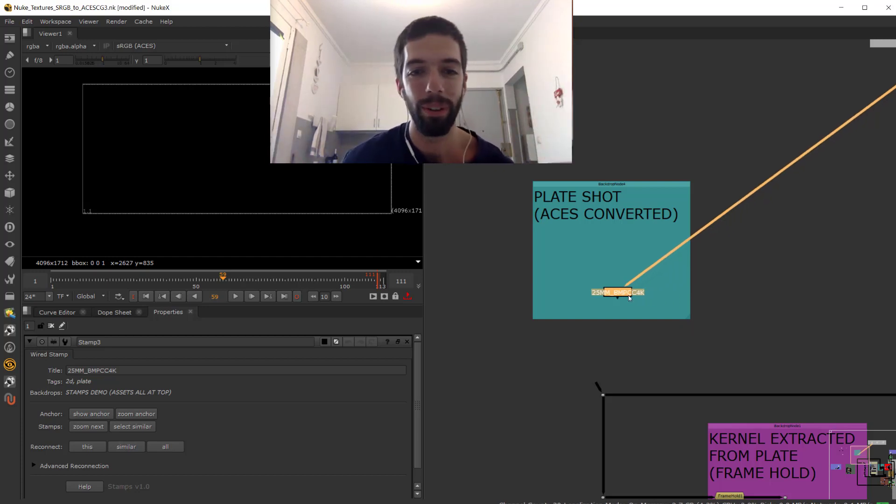
Disconnect the 25MM_BMPCC4K stamp in the PLATE SHOT backdrop from its anchor.
{"action": "left_click_drag", "start_coordinate": [628, 286], "coordinate": [651, 268]}
{"action": "scroll", "coordinate": [650, 283], "scroll_direction": "down", "scroll_amount": 5}
{"action": "middle_click_drag", "start_coordinate": [651, 282], "coordinate": [570, 304]}
{"action": "scroll", "coordinate": [570, 303], "scroll_direction": "up", "scroll_amount": 3}
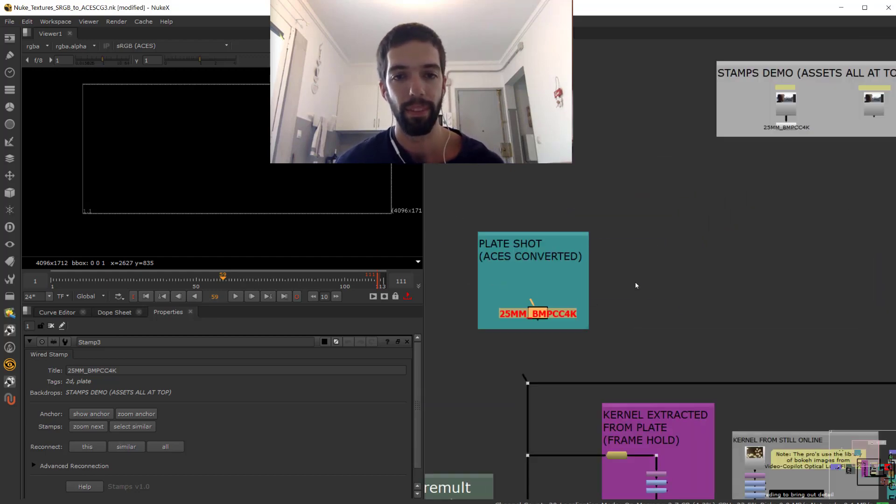
{"action": "middle_click_drag", "start_coordinate": [636, 285], "coordinate": [610, 282]}
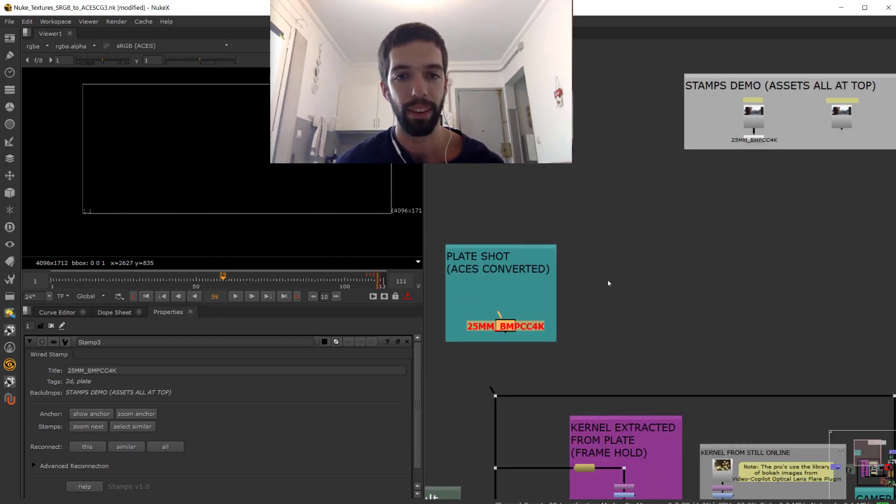
Examine the node names of the disconnected PLATE SHOT stamp and of its 25MM_BMPCC4K anchor in their properties.
{"action": "double_click", "coordinate": [752, 140]}
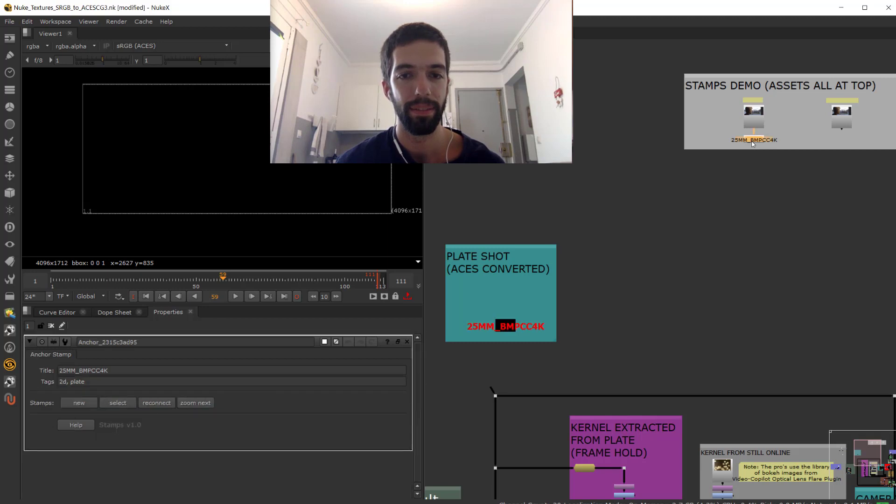
{"action": "double_click", "coordinate": [508, 326]}
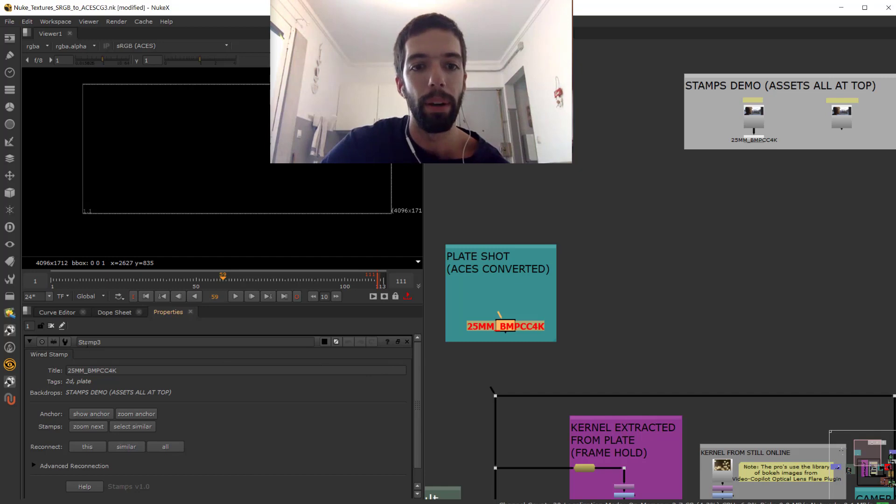
{"action": "left_click_drag", "start_coordinate": [104, 342], "coordinate": [76, 341]}
{"action": "left_click", "coordinate": [157, 340]}
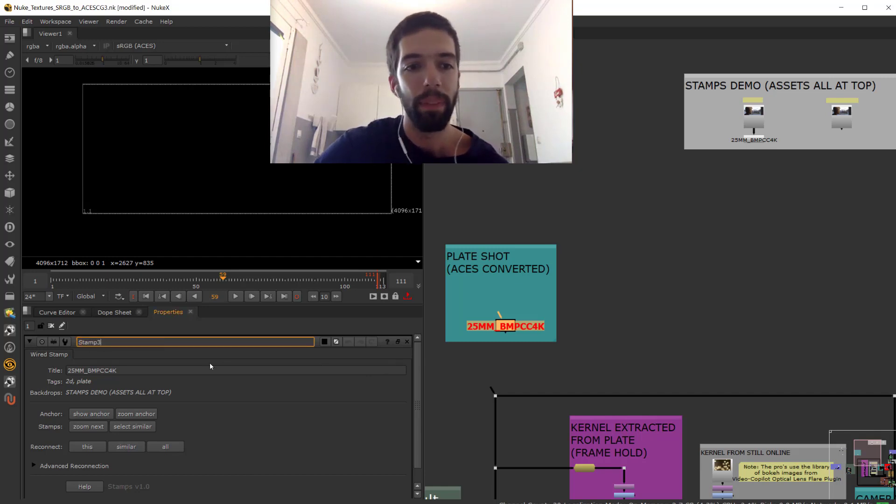
{"action": "left_click", "coordinate": [251, 400]}
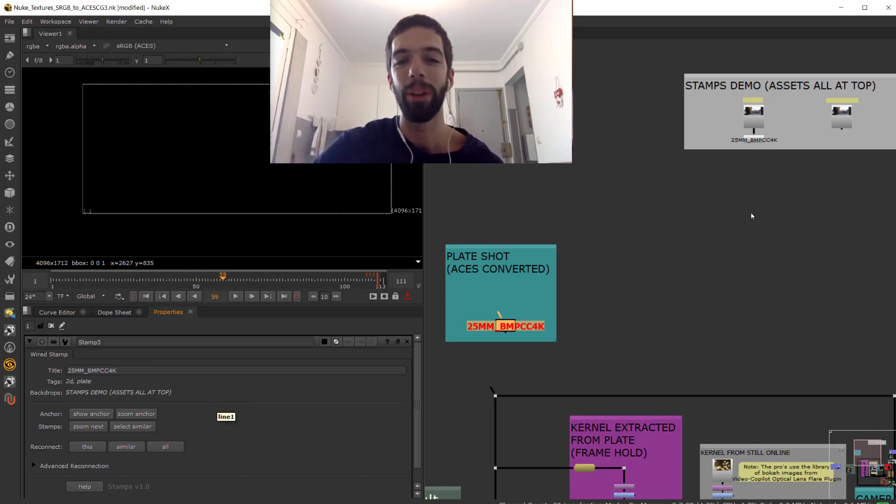
{"action": "double_click", "coordinate": [755, 126]}
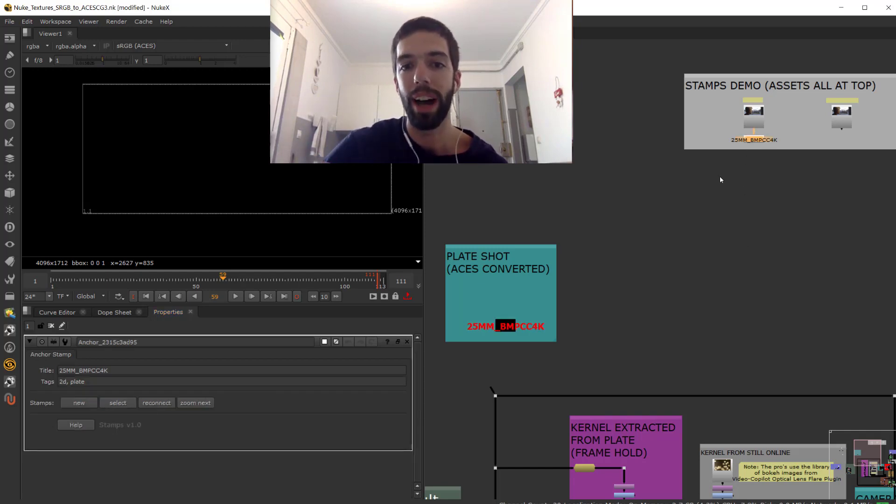
{"action": "double_click", "coordinate": [151, 341]}
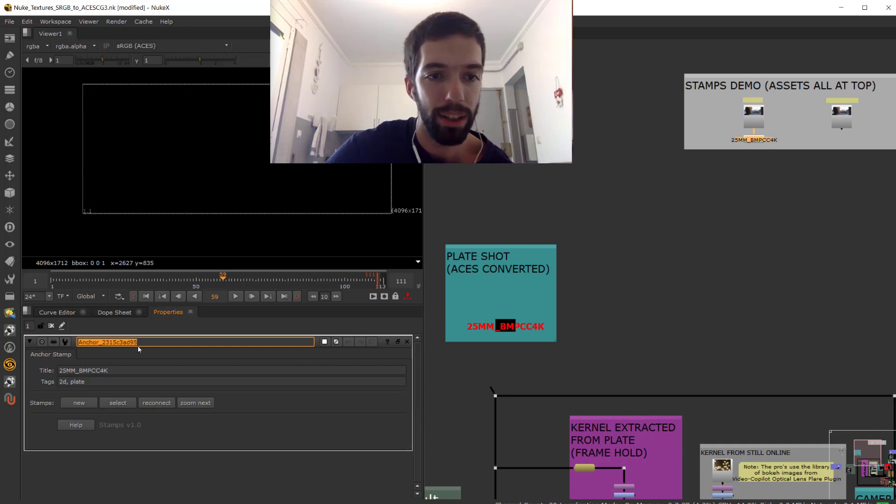
{"action": "left_click", "coordinate": [157, 341]}
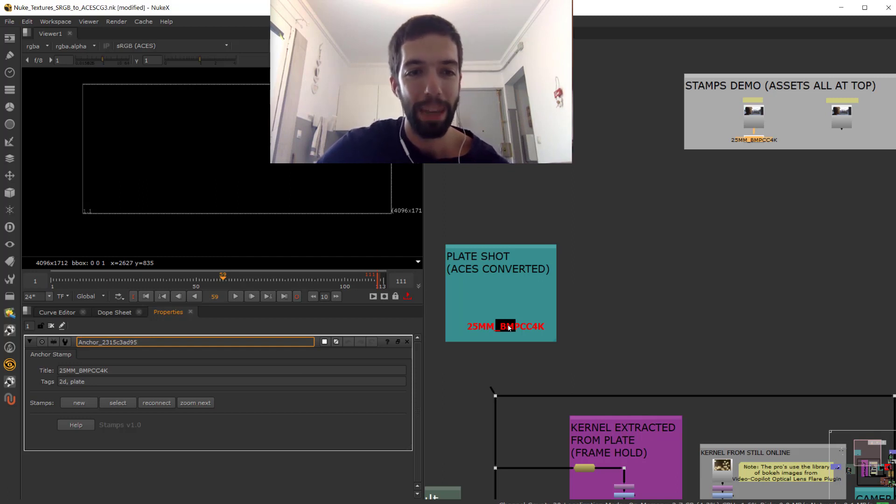
Open the disconnected stamp's properties and expand the Advanced Reconnection options to examine its stored anchor name.
{"action": "key", "text": "F8"}
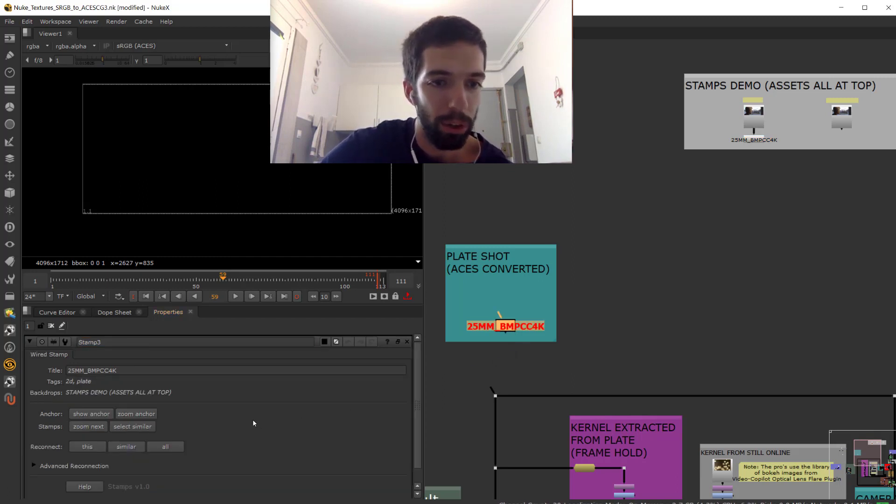
{"action": "scroll", "coordinate": [247, 425], "scroll_direction": "down", "scroll_amount": 1}
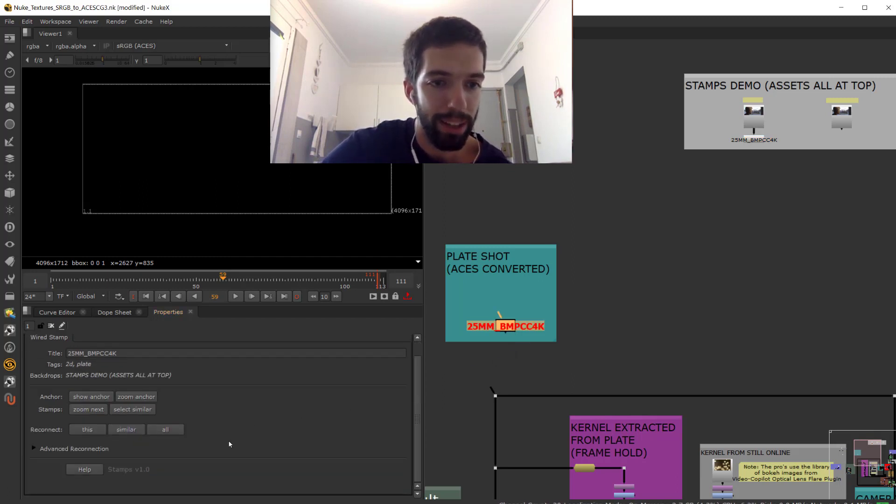
{"action": "left_click", "coordinate": [34, 449]}
{"action": "scroll", "coordinate": [194, 431], "scroll_direction": "down", "scroll_amount": 3}
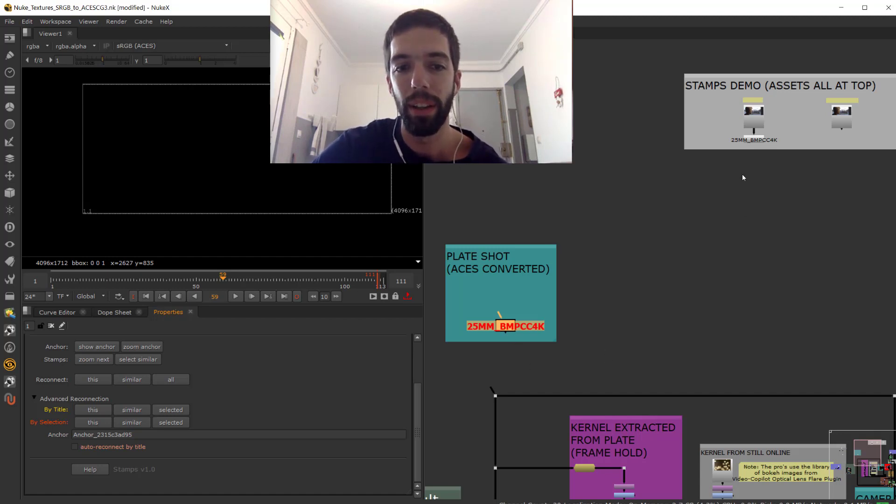
Duplicate the 25MM_BMPCC4K anchor beside the original in the STAMPS DEMO backdrop and open the anchors' properties.
{"action": "left_click", "coordinate": [752, 143]}
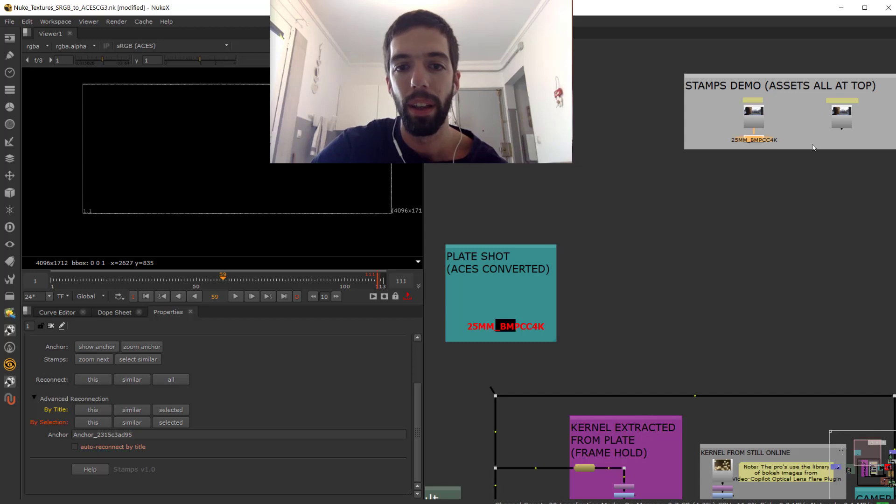
{"action": "left_click", "coordinate": [827, 140]}
{"action": "left_click_drag", "start_coordinate": [826, 141], "coordinate": [813, 141]}
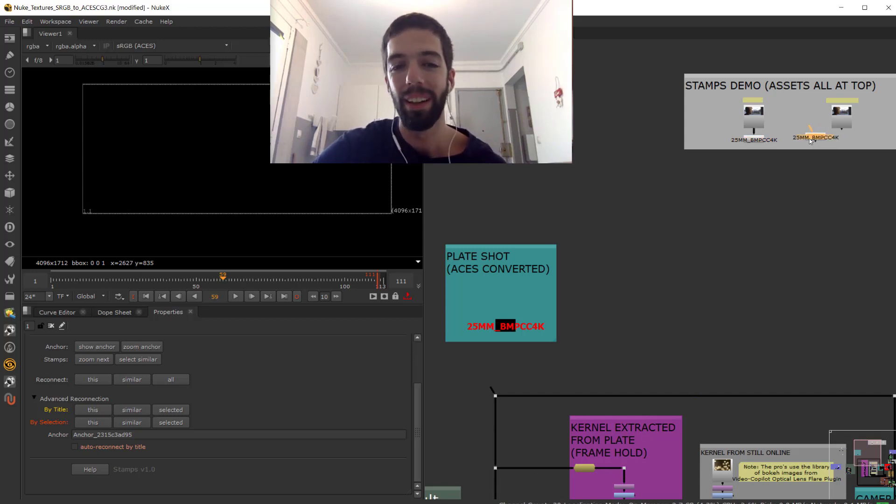
{"action": "double_click", "coordinate": [755, 141]}
{"action": "left_click", "coordinate": [816, 139]}
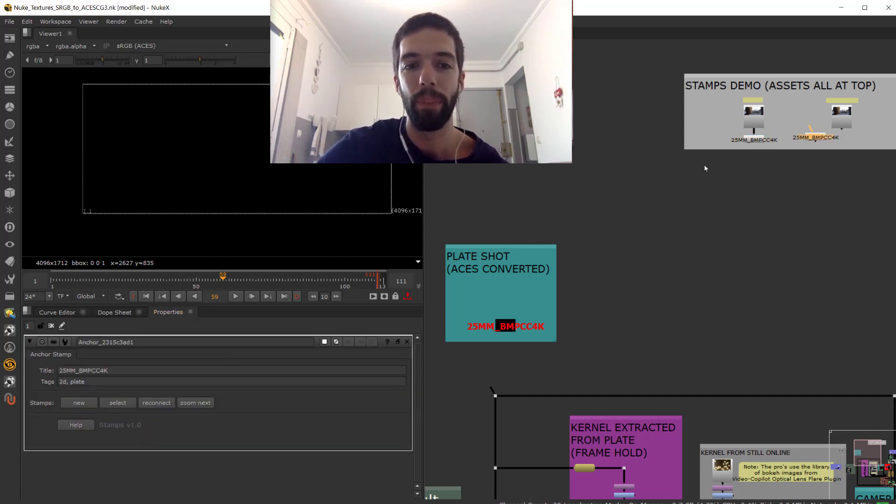
Reconnect only the disconnected PLATE SHOT stamp to its stored 25MM_BMPCC4K anchor.
{"action": "double_click", "coordinate": [513, 328]}
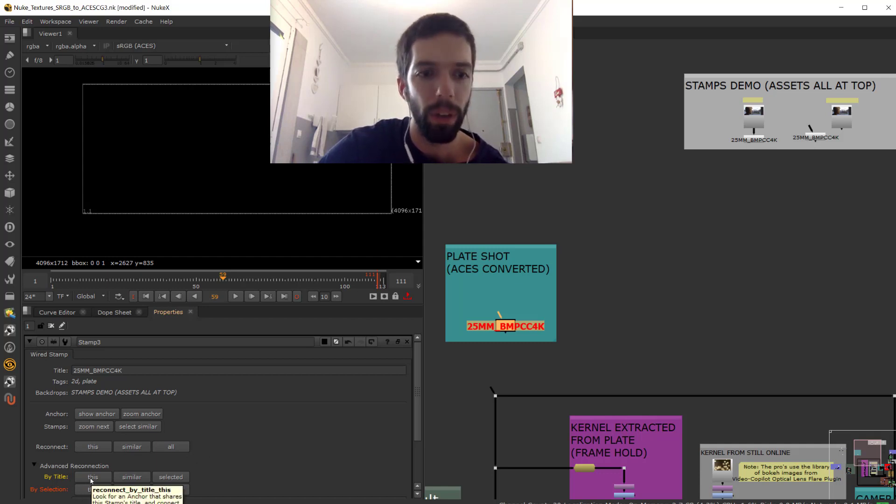
{"action": "left_click", "coordinate": [93, 446]}
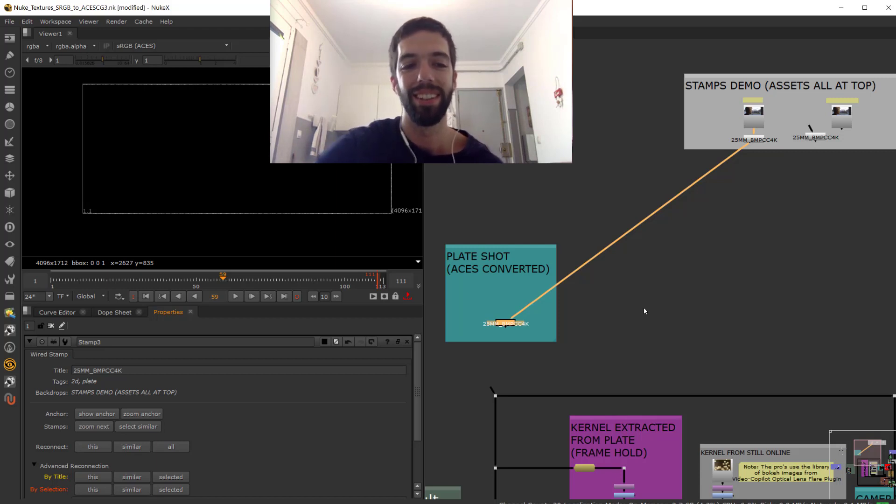
Check which 25MM_BMPCC4K anchor the PLATE SHOT stamp connects to and compare the anchor's and the stamp's properties.
{"action": "left_click", "coordinate": [644, 290]}
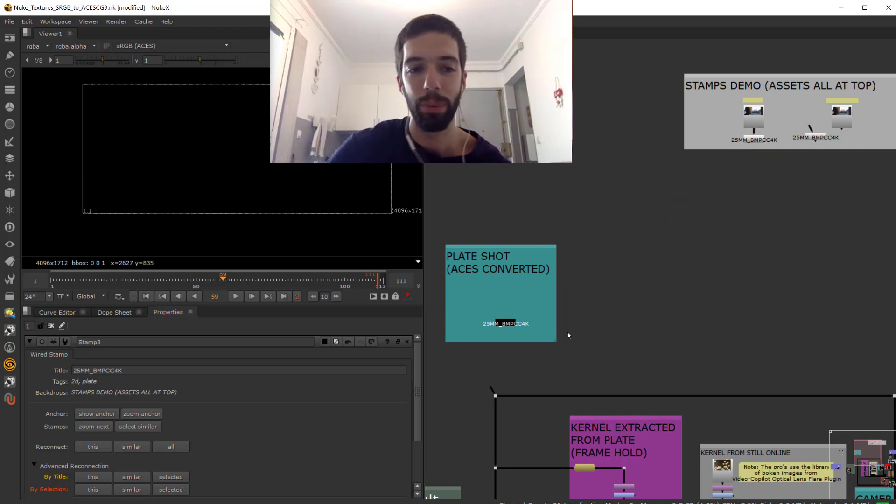
{"action": "left_click", "coordinate": [507, 324]}
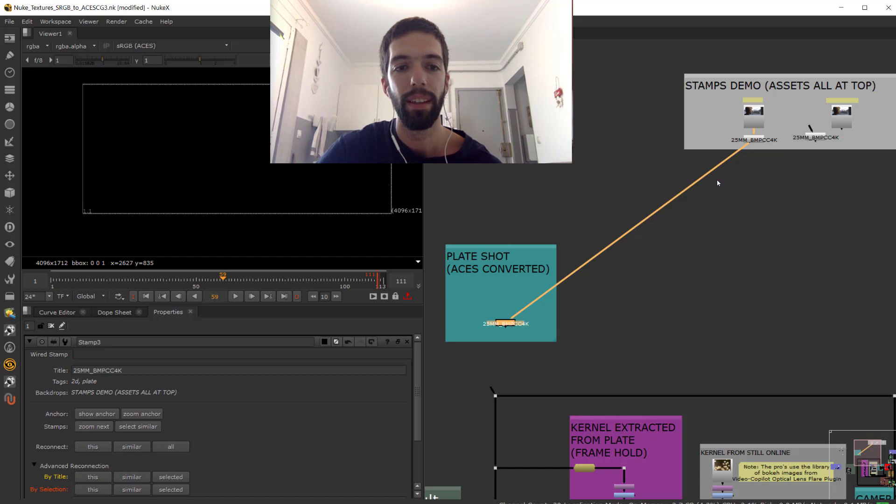
{"action": "double_click", "coordinate": [754, 139]}
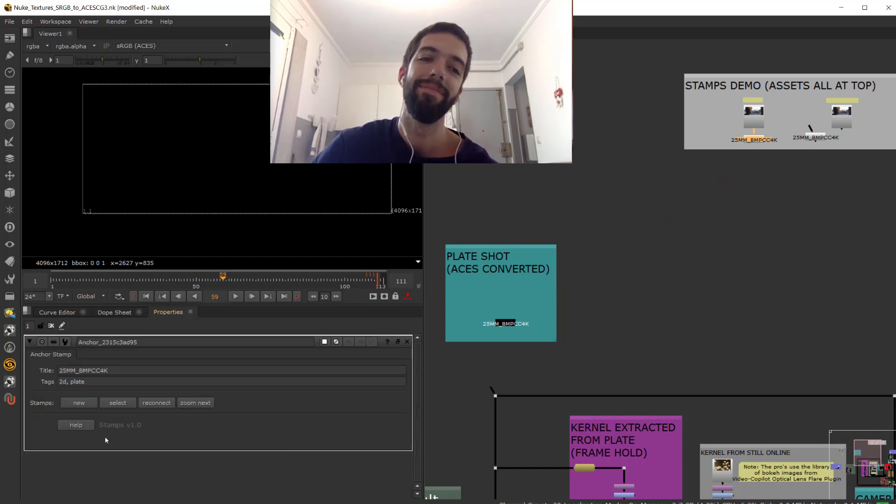
{"action": "left_click", "coordinate": [648, 210]}
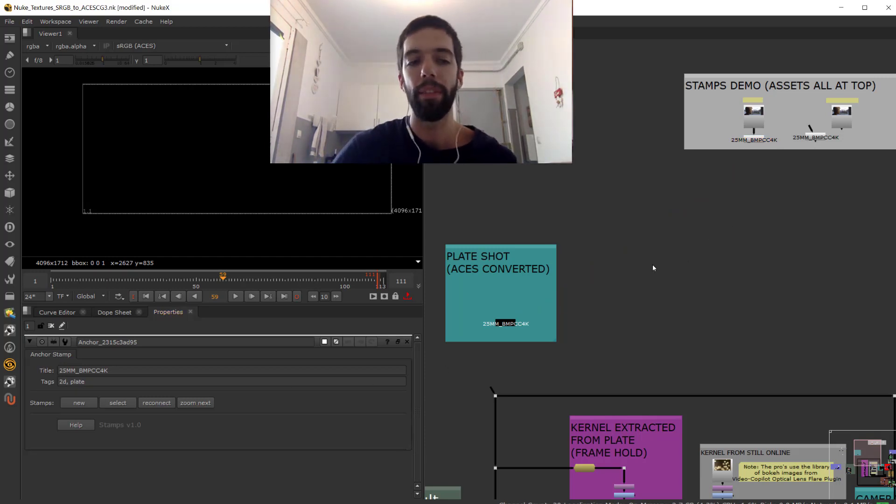
{"action": "double_click", "coordinate": [504, 325]}
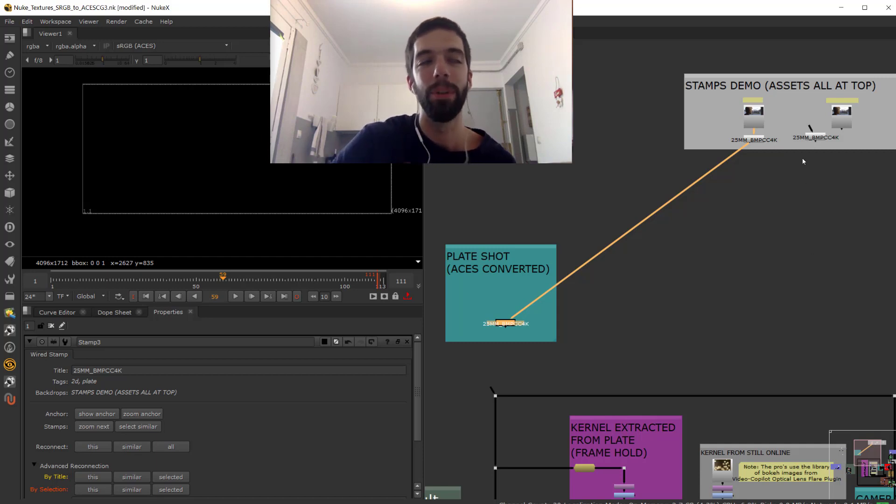
Compare the node names of the original and duplicate 25MM_BMPCC4K anchors in their properties.
{"action": "left_click_drag", "start_coordinate": [814, 136], "coordinate": [808, 140]}
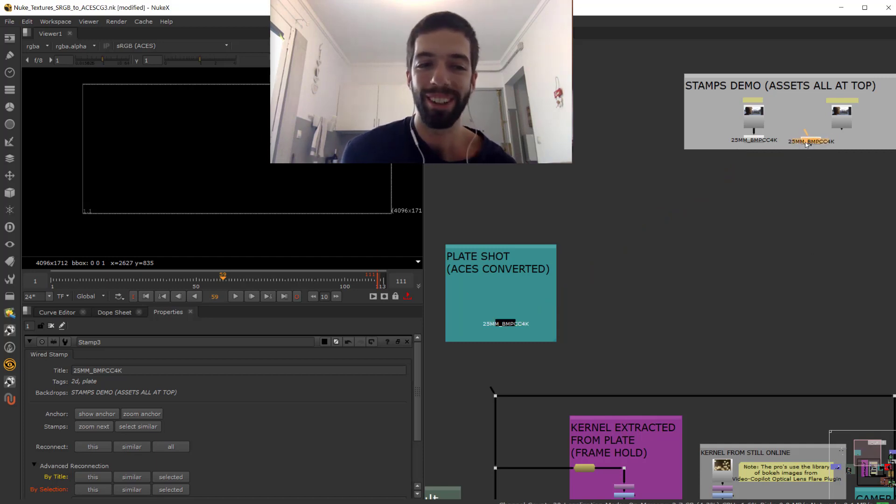
{"action": "left_click", "coordinate": [755, 140]}
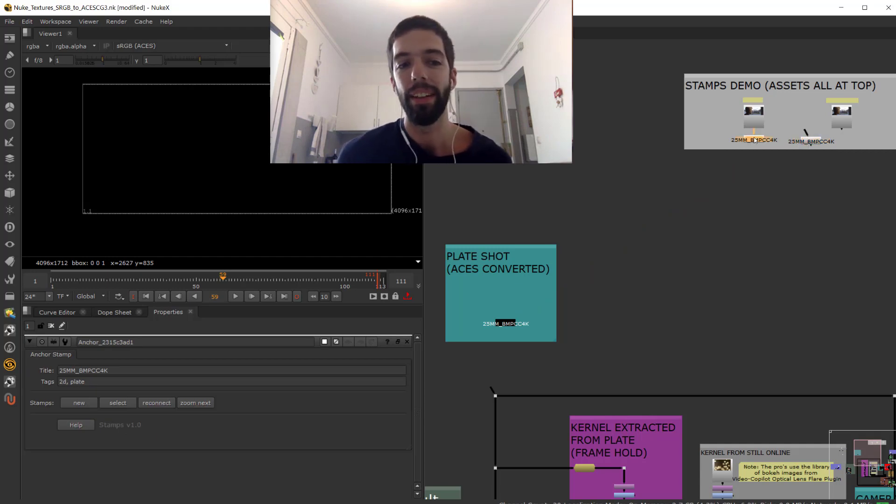
{"action": "left_click", "coordinate": [811, 142]}
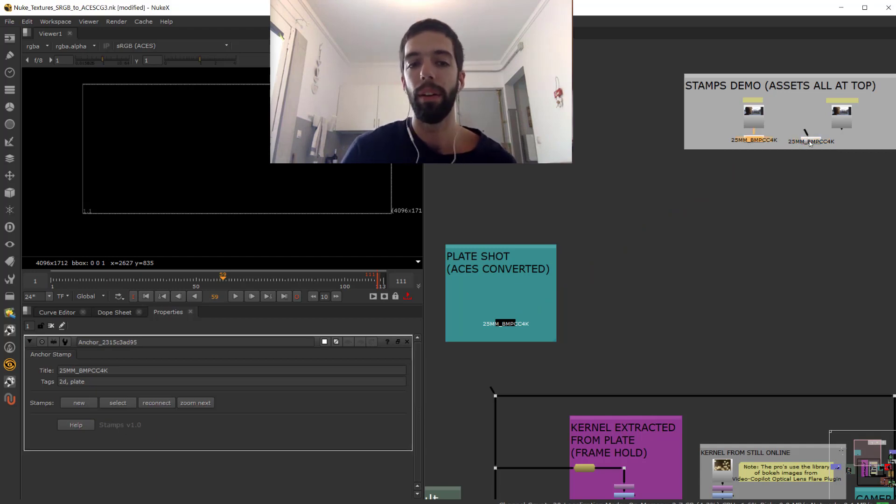
{"action": "left_click", "coordinate": [758, 141]}
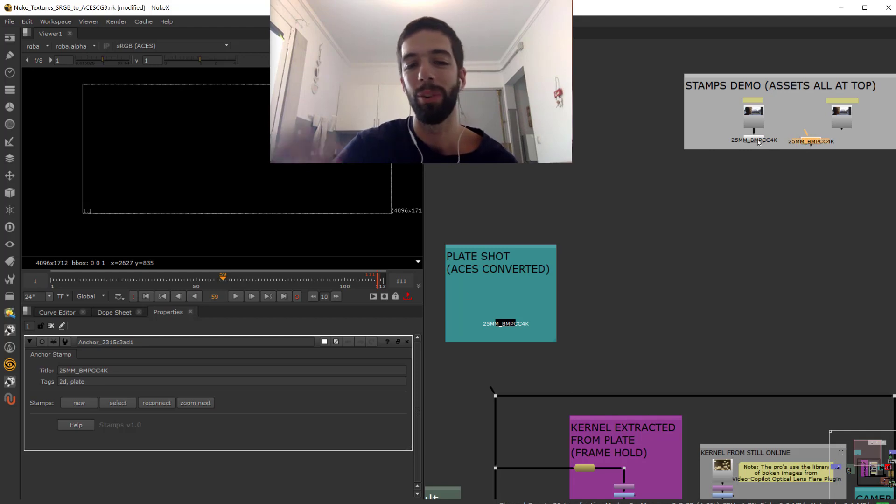
Delete the duplicate 25MM_BMPCC4K anchor from the STAMPS DEMO backdrop.
{"action": "double_click", "coordinate": [814, 141]}
{"action": "scroll", "coordinate": [814, 141], "scroll_direction": "up", "scroll_amount": 3}
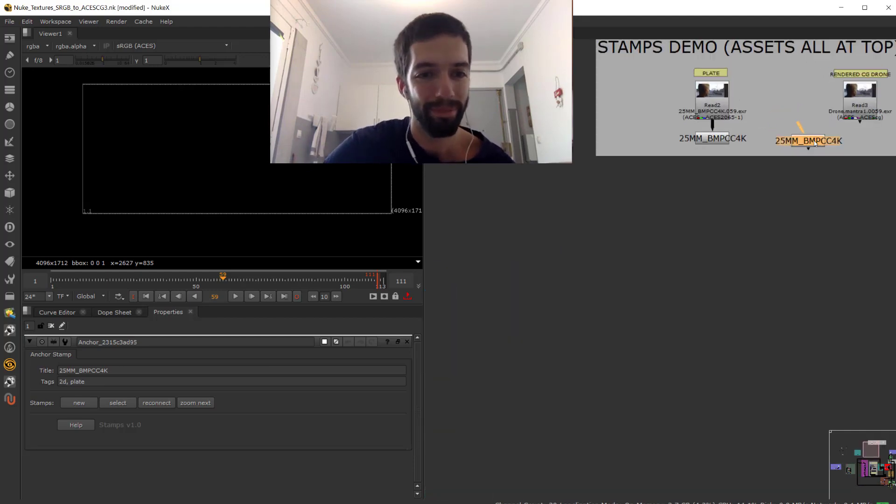
{"action": "key", "text": "Delete"}
View the RENDERED CG DRONE Read3 node in the viewer.
{"action": "middle_click_drag", "start_coordinate": [817, 143], "coordinate": [638, 210]}
{"action": "scroll", "coordinate": [680, 200], "scroll_direction": "up", "scroll_amount": 3}
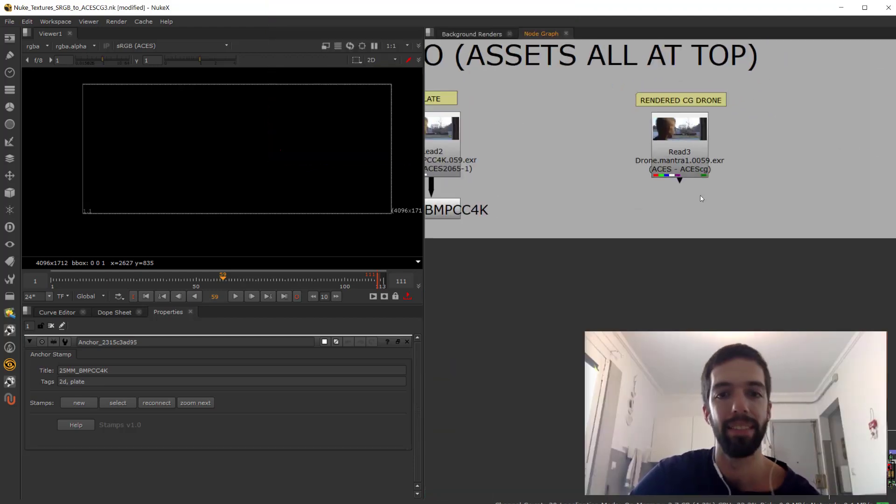
{"action": "scroll", "coordinate": [678, 133], "scroll_direction": "up", "scroll_amount": 2}
{"action": "left_click", "coordinate": [678, 134]}
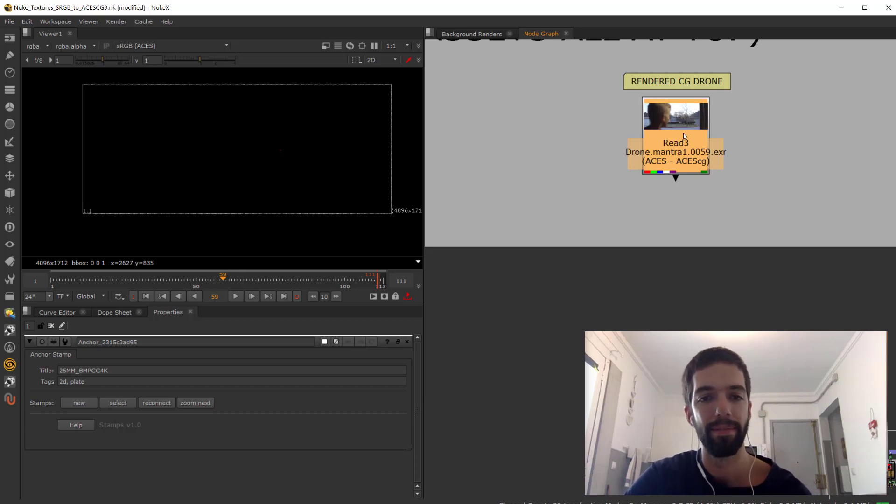
{"action": "key", "text": "1"}
{"action": "left_click", "coordinate": [579, 124]}
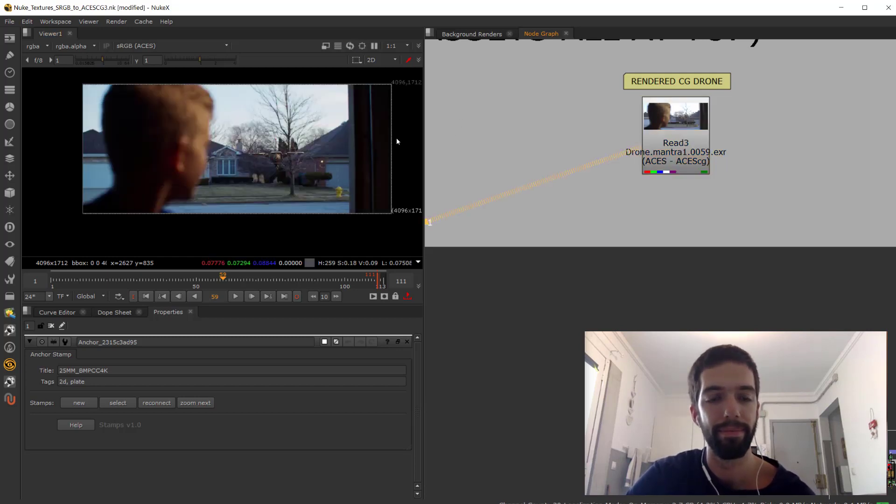
Create an anchor and stamp from Read3 with the title Drone and the tags 2D, cg.
{"action": "left_click", "coordinate": [673, 169]}
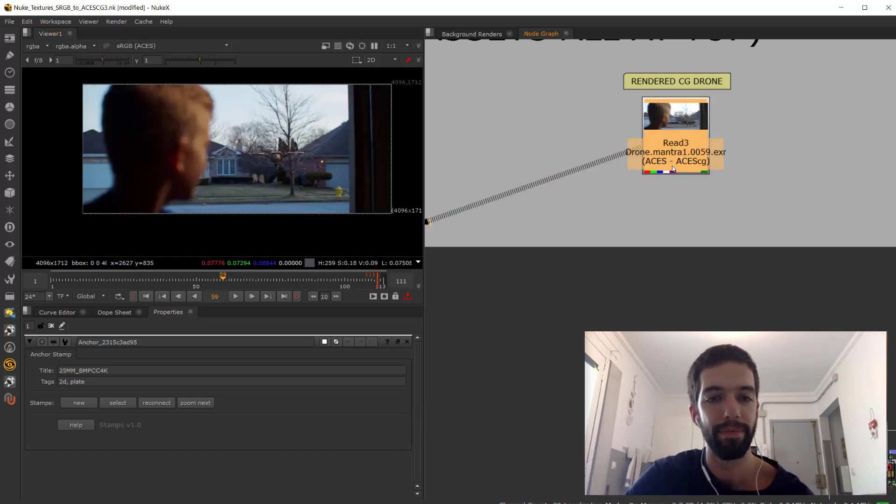
{"action": "key", "text": "F8"}
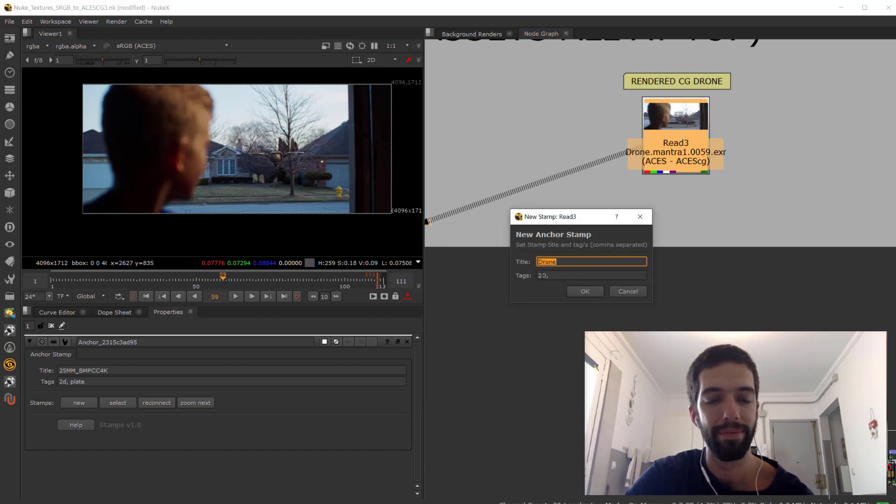
{"action": "left_click", "coordinate": [574, 275]}
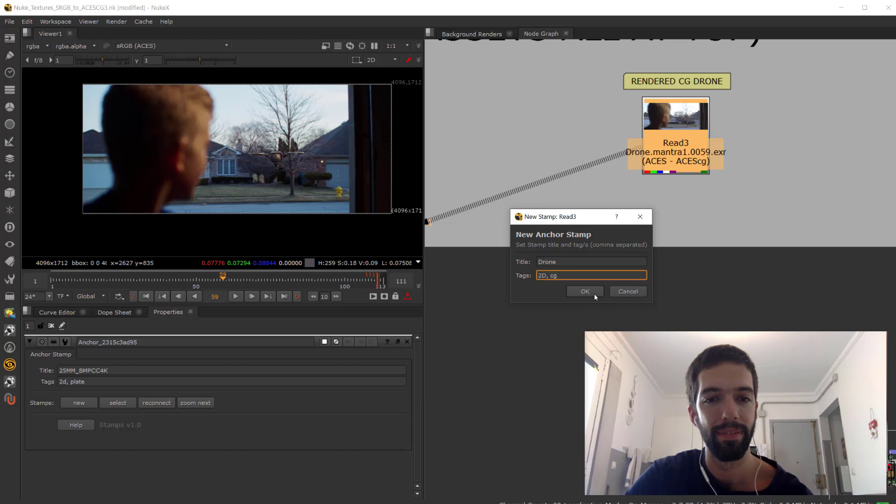
{"action": "left_click", "coordinate": [595, 294]}
{"action": "left_click", "coordinate": [666, 220]}
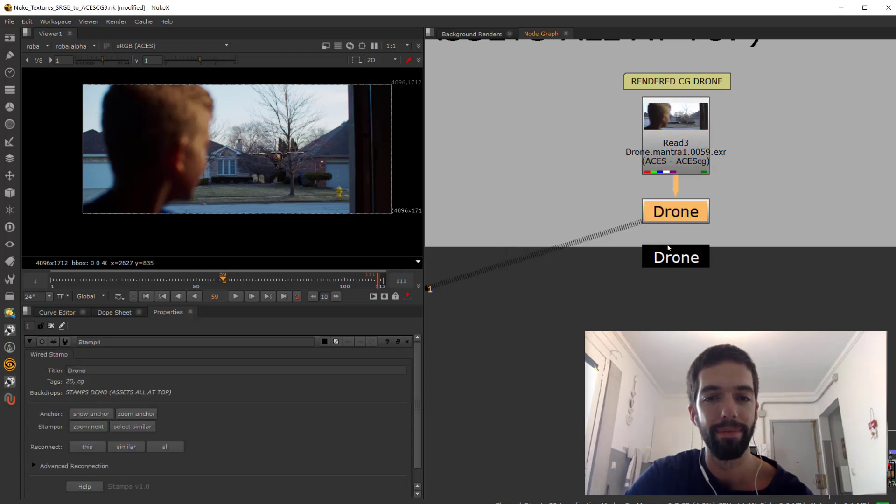
Move the new Drone stamp into the DRONE RENDER backdrop beside the Read8 node.
{"action": "left_click_drag", "start_coordinate": [668, 256], "coordinate": [606, 390]}
{"action": "scroll", "coordinate": [595, 379], "scroll_direction": "down", "scroll_amount": 6}
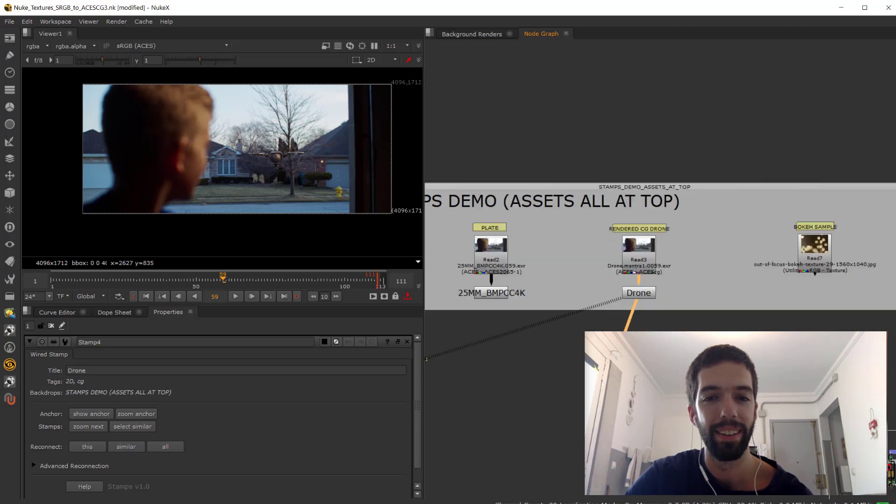
{"action": "middle_click_drag", "start_coordinate": [645, 307], "coordinate": [691, 248]}
{"action": "scroll", "coordinate": [691, 248], "scroll_direction": "down", "scroll_amount": 4}
{"action": "scroll", "coordinate": [702, 227], "scroll_direction": "up", "scroll_amount": 1}
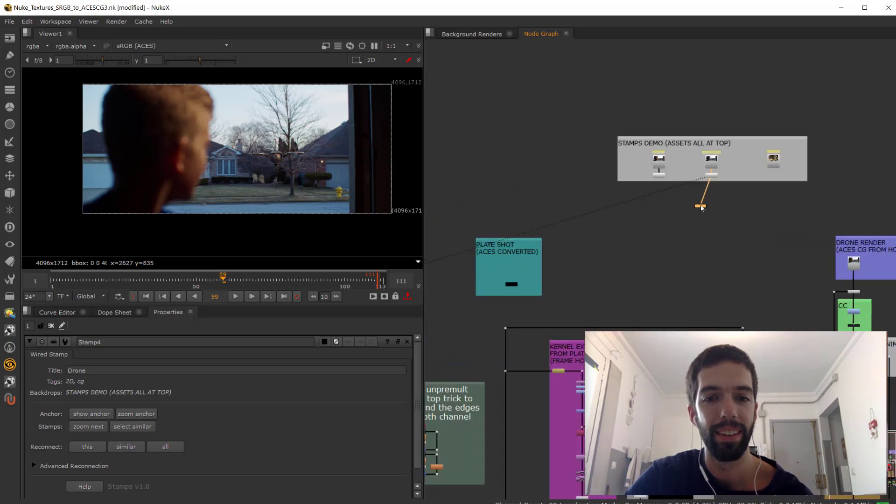
{"action": "left_click_drag", "start_coordinate": [702, 206], "coordinate": [868, 276]}
{"action": "scroll", "coordinate": [739, 228], "scroll_direction": "up", "scroll_amount": 5}
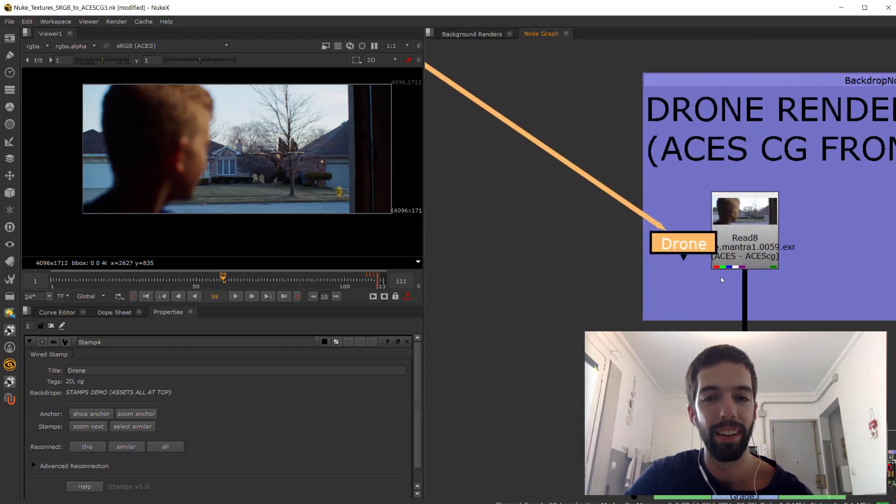
Replace Read8 with the Drone stamp as input of the node below the backdrop, and view that node.
{"action": "left_click", "coordinate": [737, 228]}
{"action": "key", "text": "Delete"}
{"action": "left_click_drag", "start_coordinate": [702, 251], "coordinate": [778, 253]}
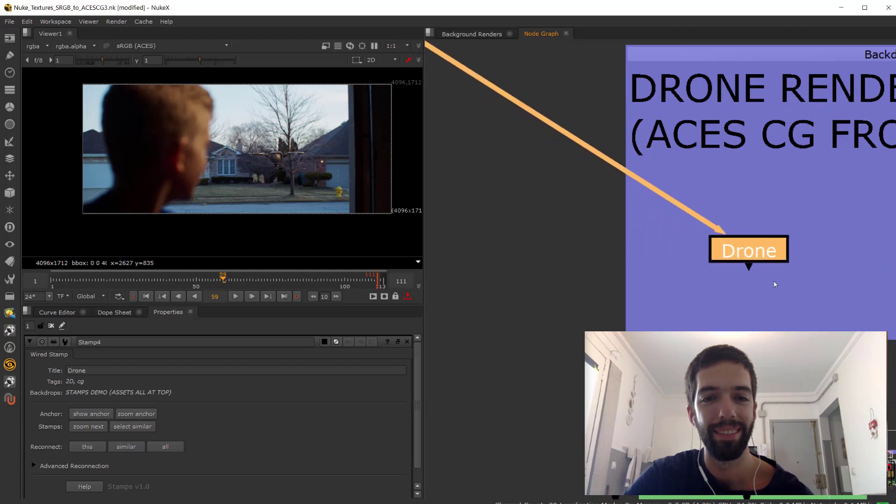
{"action": "left_click_drag", "start_coordinate": [747, 394], "coordinate": [749, 254]}
{"action": "left_click", "coordinate": [747, 422]}
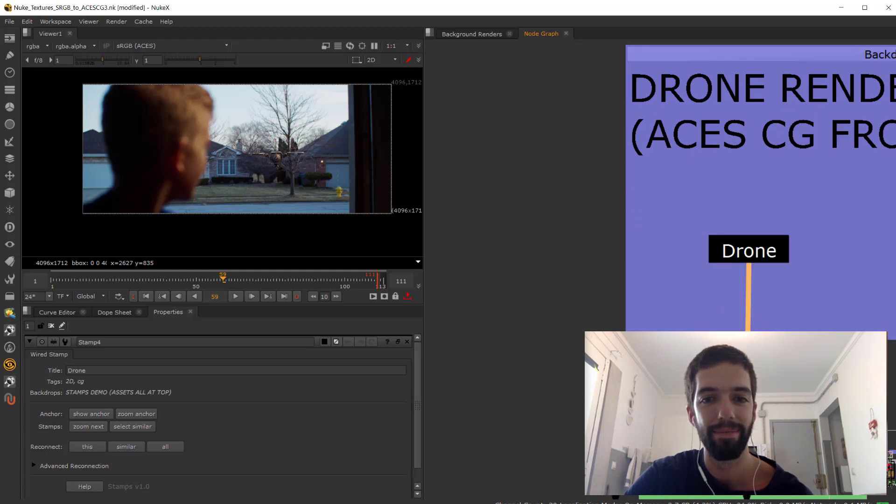
{"action": "key", "text": "1"}
Examine how the DRONE RENDER and PLATE SHOT stamps trace back to their anchors in the STAMPS DEMO backdrop.
{"action": "scroll", "coordinate": [488, 242], "scroll_direction": "down", "scroll_amount": 5}
{"action": "middle_click_drag", "start_coordinate": [488, 242], "coordinate": [744, 247]}
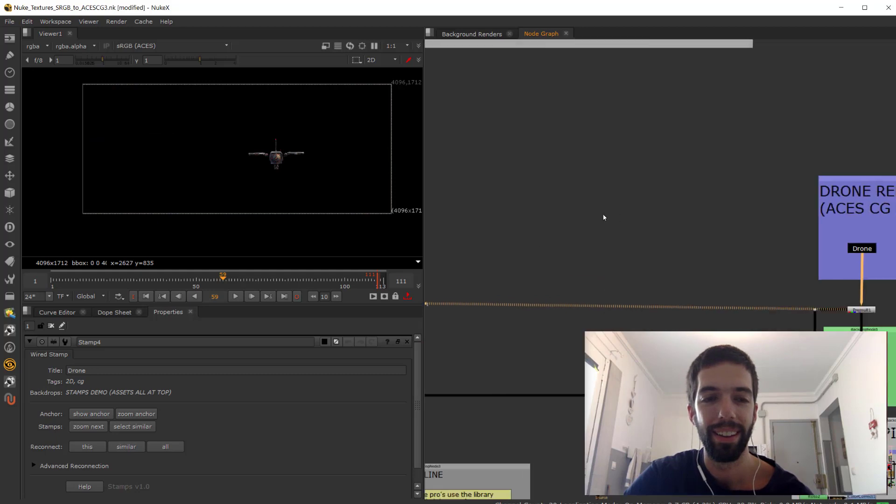
{"action": "scroll", "coordinate": [574, 252], "scroll_direction": "down", "scroll_amount": 3}
{"action": "scroll", "coordinate": [569, 172], "scroll_direction": "up", "scroll_amount": 1}
{"action": "middle_click_drag", "start_coordinate": [563, 140], "coordinate": [635, 209]}
{"action": "double_click", "coordinate": [563, 157]}
{"action": "scroll", "coordinate": [632, 206], "scroll_direction": "down", "scroll_amount": 3}
{"action": "double_click", "coordinate": [764, 259]}
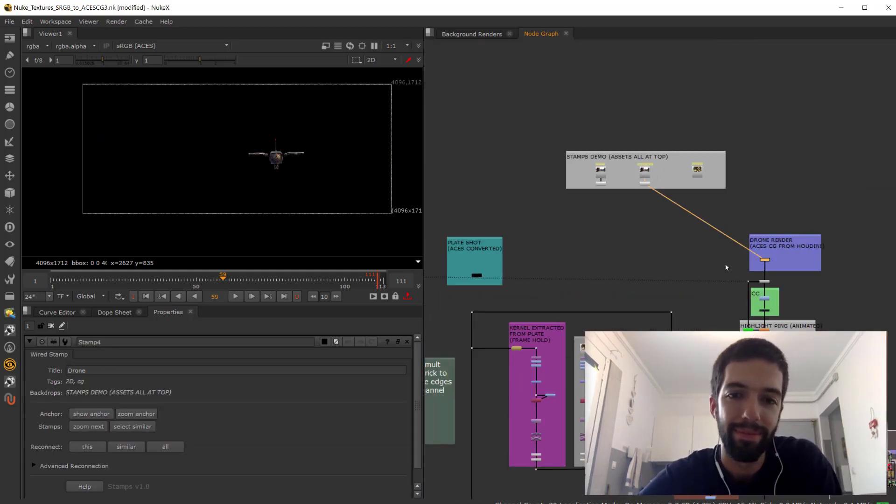
{"action": "double_click", "coordinate": [472, 278]}
{"action": "scroll", "coordinate": [598, 205], "scroll_direction": "up", "scroll_amount": 3}
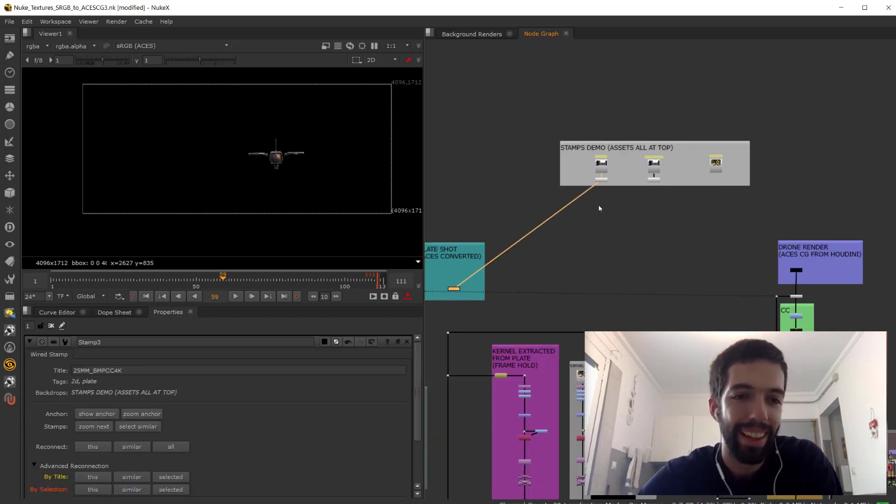
Connect the dot below PLATE SHOT to its 25MM_BMPCC4K stamp and disconnect the stamp from its anchor.
{"action": "middle_click_drag", "start_coordinate": [527, 290], "coordinate": [604, 280]}
{"action": "scroll", "coordinate": [560, 280], "scroll_direction": "up", "scroll_amount": 2}
{"action": "scroll", "coordinate": [559, 278], "scroll_direction": "down", "scroll_amount": 2}
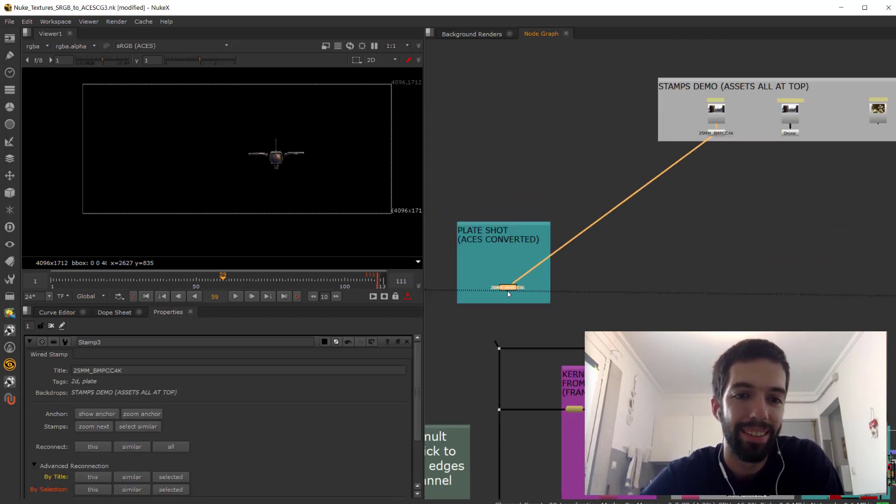
{"action": "scroll", "coordinate": [508, 290], "scroll_direction": "up", "scroll_amount": 4}
{"action": "left_click_drag", "start_coordinate": [489, 409], "coordinate": [525, 276]}
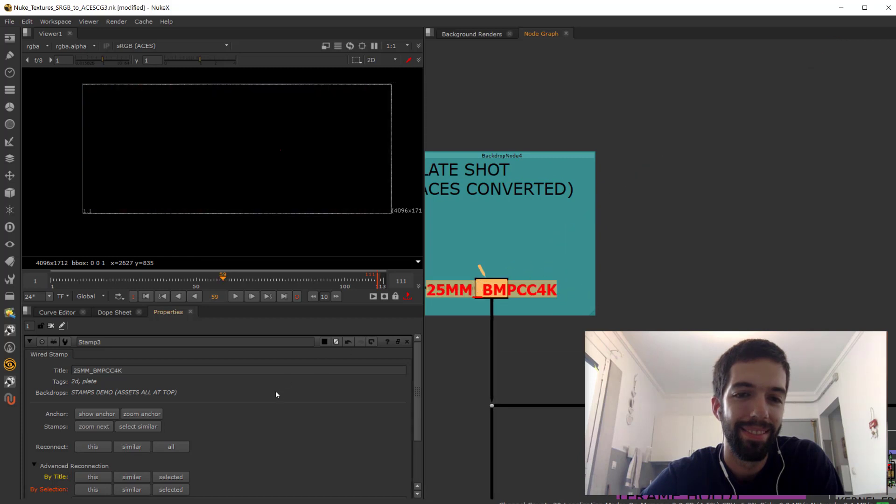
Examine the Advanced Reconnection options and the stored anchor name of the disconnected PLATE SHOT stamp.
{"action": "scroll", "coordinate": [275, 391], "scroll_direction": "down", "scroll_amount": 3}
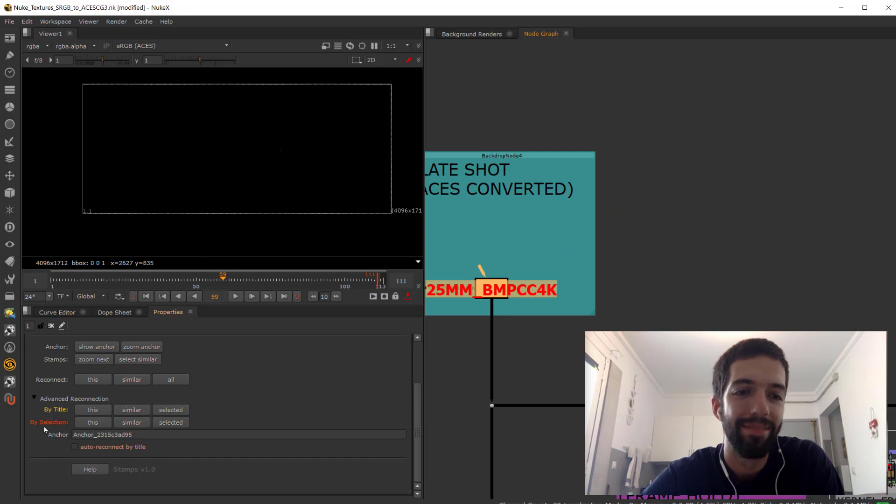
{"action": "scroll", "coordinate": [645, 245], "scroll_direction": "down", "scroll_amount": 3}
{"action": "middle_click_drag", "start_coordinate": [524, 307], "coordinate": [452, 360]}
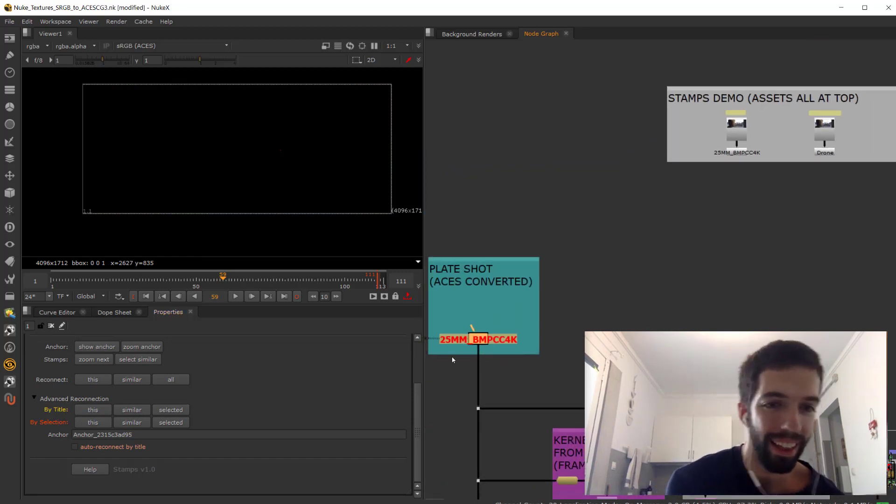
{"action": "scroll", "coordinate": [147, 364], "scroll_direction": "up", "scroll_amount": 3}
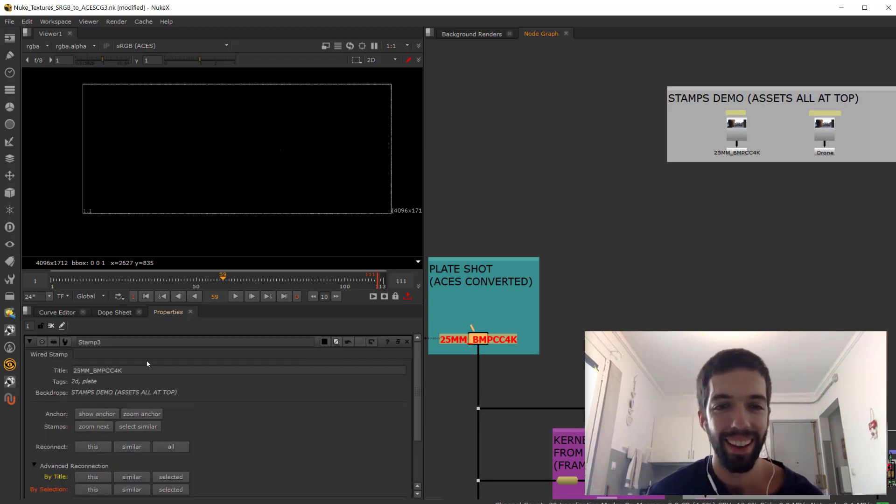
{"action": "scroll", "coordinate": [140, 374], "scroll_direction": "down", "scroll_amount": 1}
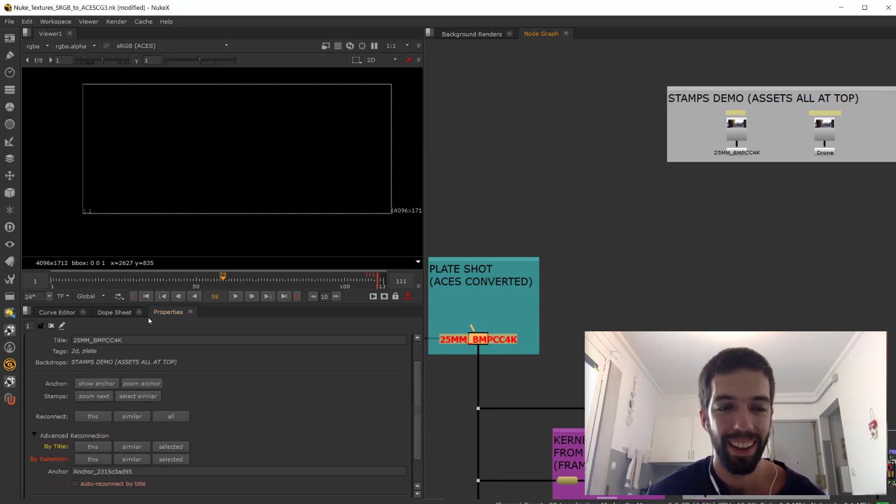
{"action": "scroll", "coordinate": [740, 274], "scroll_direction": "down", "scroll_amount": 2}
Reconnect only the PLATE SHOT stamp by selection to the Drone anchor, and select the stamp to check its connection.
{"action": "middle_click_drag", "start_coordinate": [740, 275], "coordinate": [512, 319]}
{"action": "scroll", "coordinate": [444, 261], "scroll_direction": "up", "scroll_amount": 4}
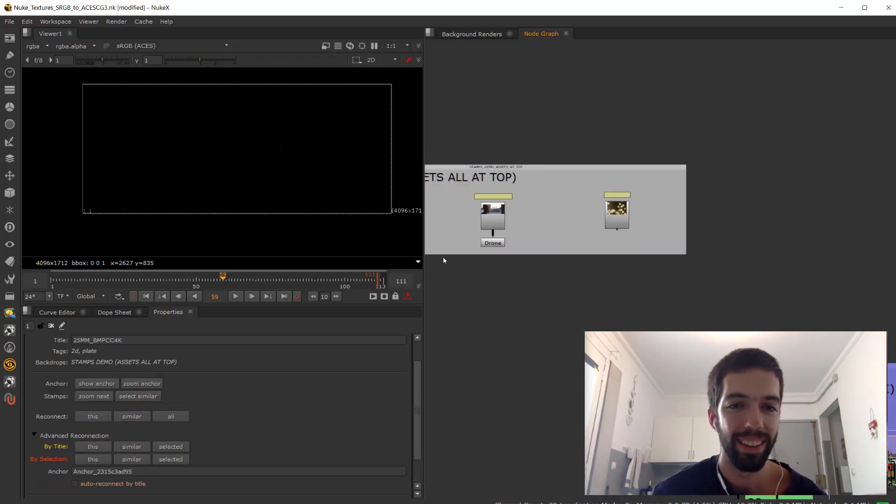
{"action": "scroll", "coordinate": [444, 260], "scroll_direction": "up", "scroll_amount": 3}
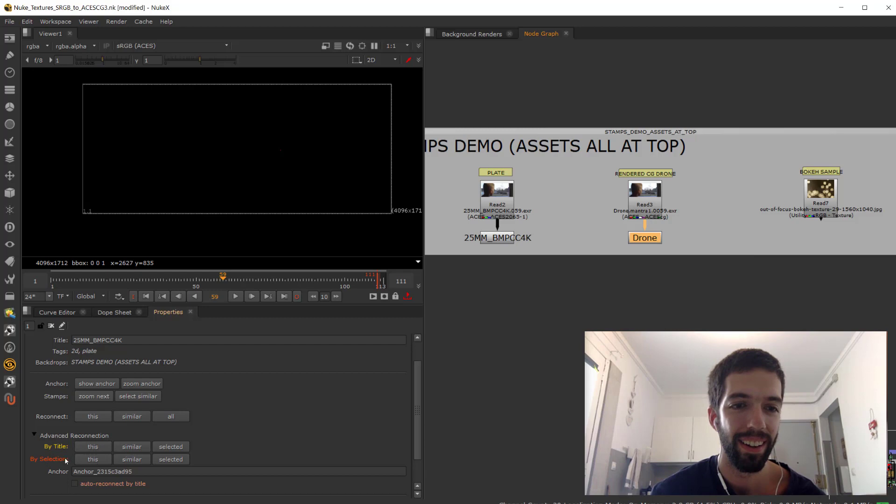
{"action": "left_click", "coordinate": [95, 460]}
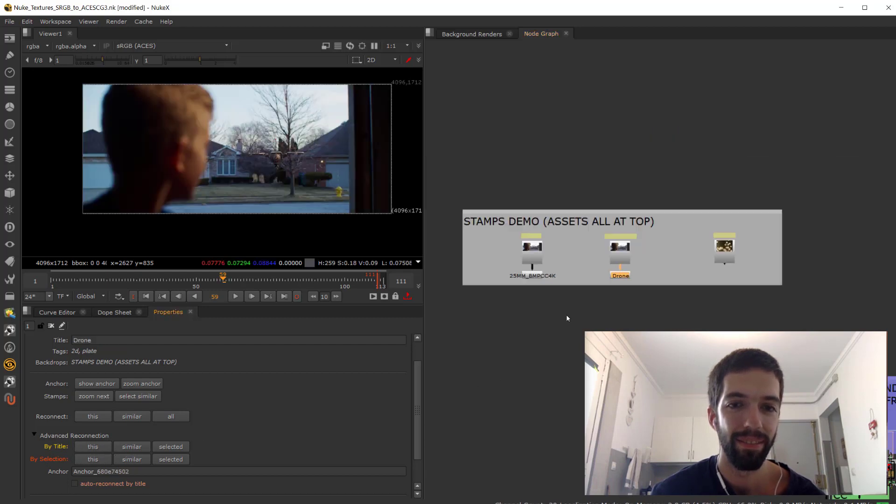
{"action": "left_click", "coordinate": [466, 393]}
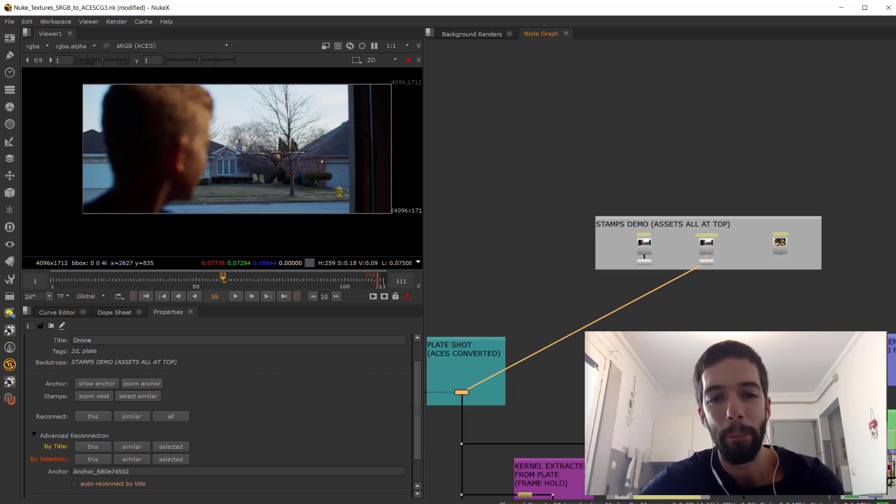
Add a Camera node in the empty space below the STAMPS DEMO backdrop.
{"action": "right_click", "coordinate": [645, 336]}
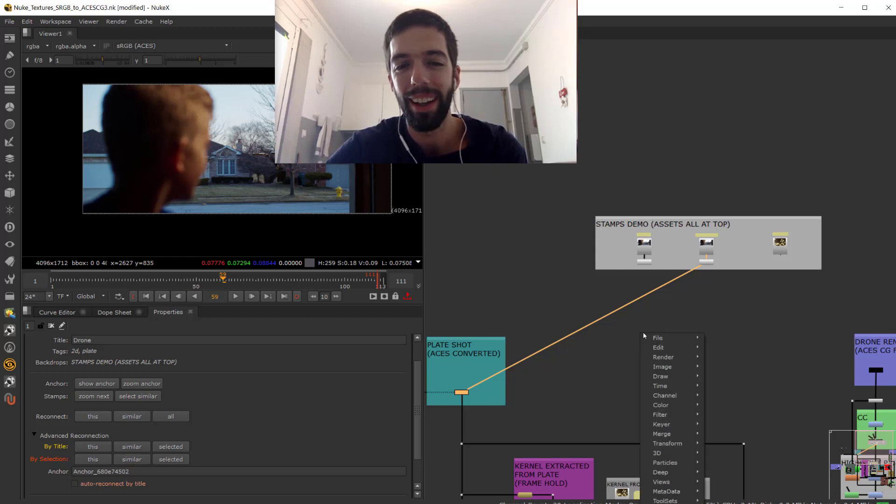
{"action": "key", "text": "Escape"}
{"action": "key", "text": "Tab"}
{"action": "type", "text": "ca"}
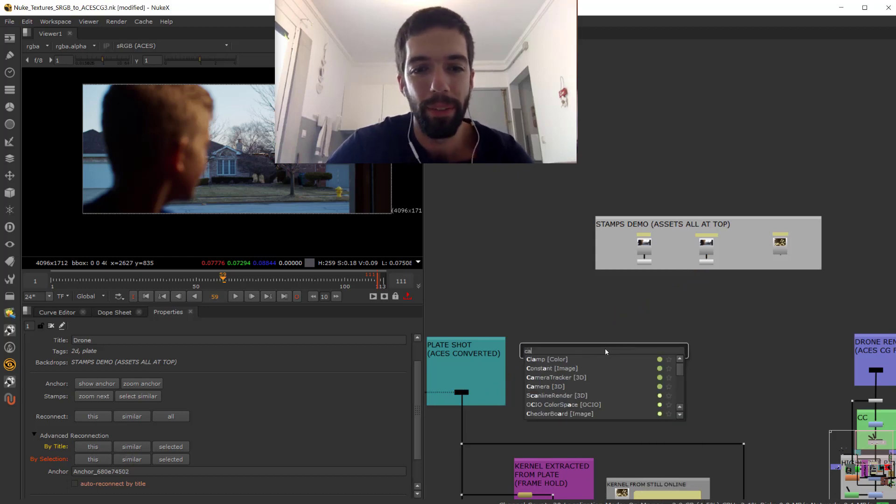
{"action": "type", "text": "m"}
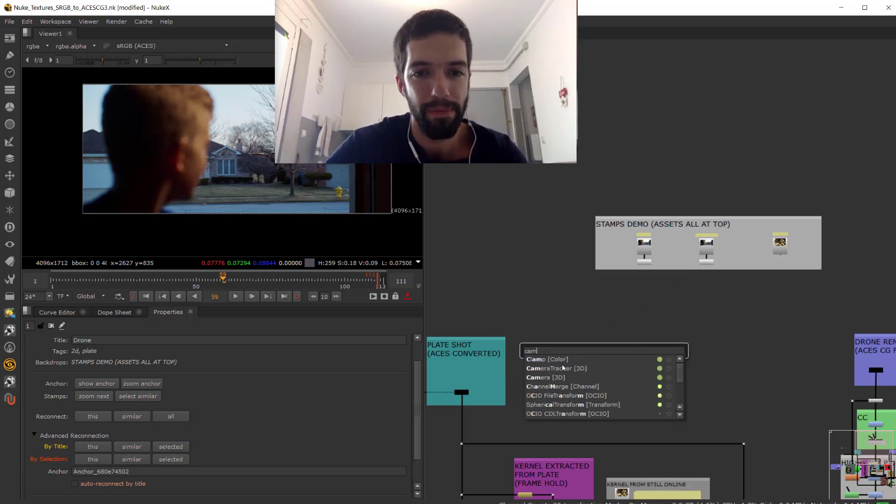
{"action": "type", "text": "er"}
{"action": "left_click", "coordinate": [553, 370]}
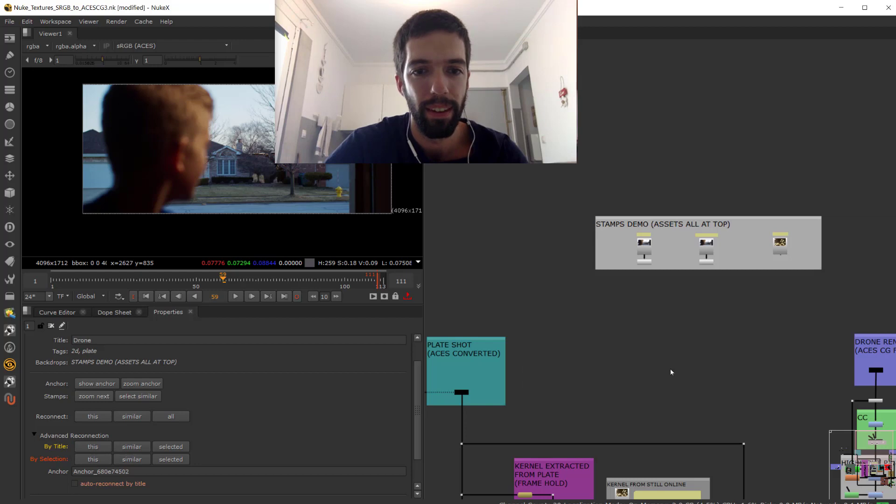
{"action": "scroll", "coordinate": [621, 336], "scroll_direction": "up", "scroll_amount": 3}
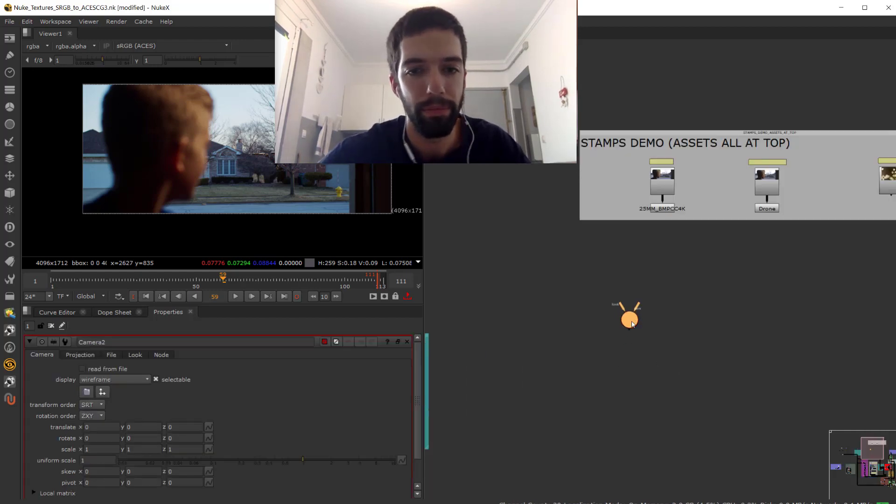
Create an anchor and stamp titled cam with the Camera tag from the new camera, and space the stamp below its anchor.
{"action": "key", "text": "F8"}
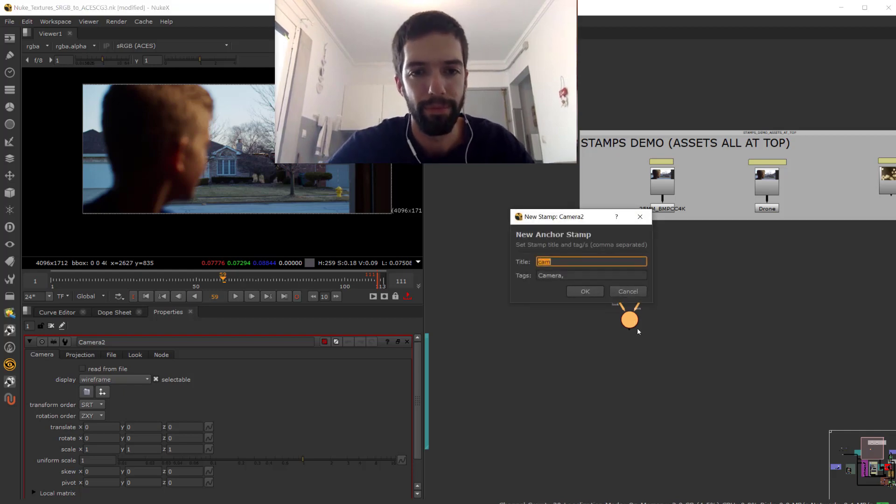
{"action": "key", "text": "Return"}
{"action": "scroll", "coordinate": [615, 370], "scroll_direction": "up", "scroll_amount": 2}
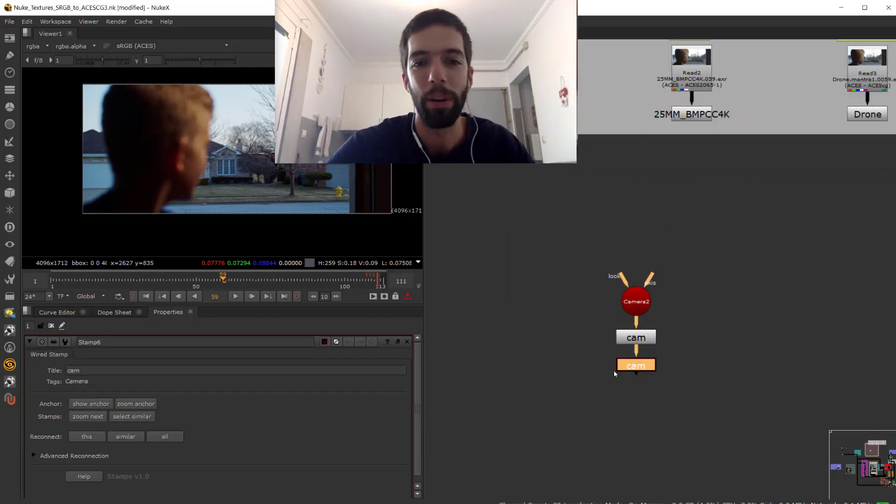
{"action": "scroll", "coordinate": [616, 373], "scroll_direction": "up", "scroll_amount": 3}
{"action": "left_click", "coordinate": [621, 388]}
{"action": "left_click_drag", "start_coordinate": [644, 366], "coordinate": [644, 394]}
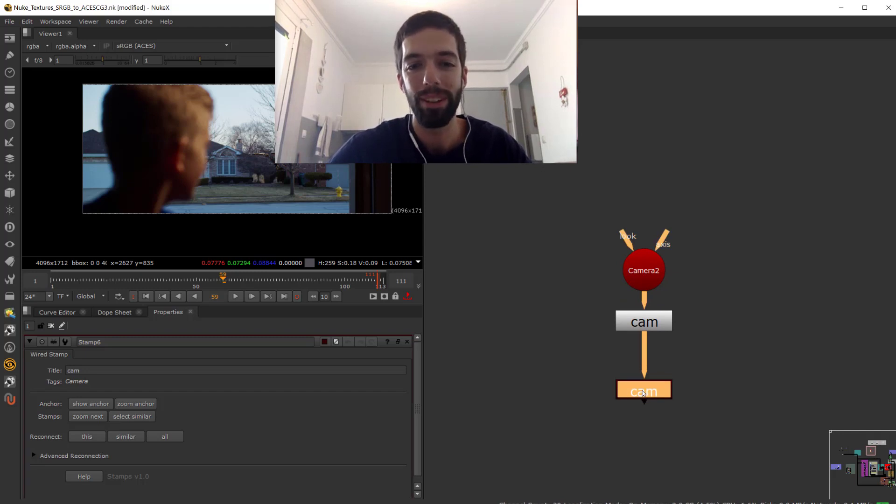
Start a new comp and add a Camera node to its empty node graph.
{"action": "left_click", "coordinate": [8, 22]}
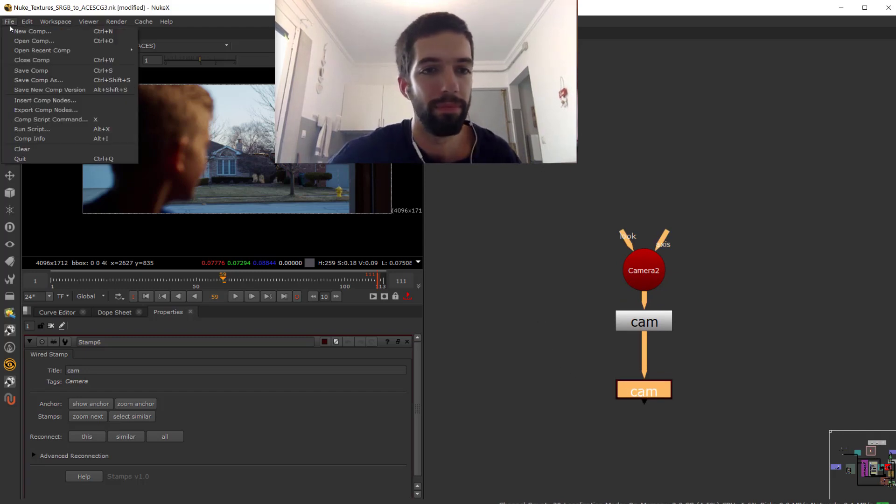
{"action": "left_click", "coordinate": [24, 31]}
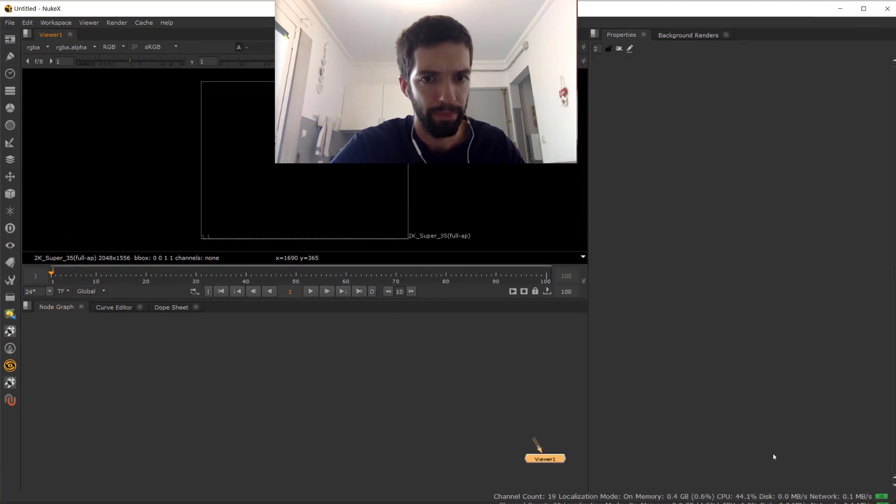
{"action": "left_click", "coordinate": [381, 413]}
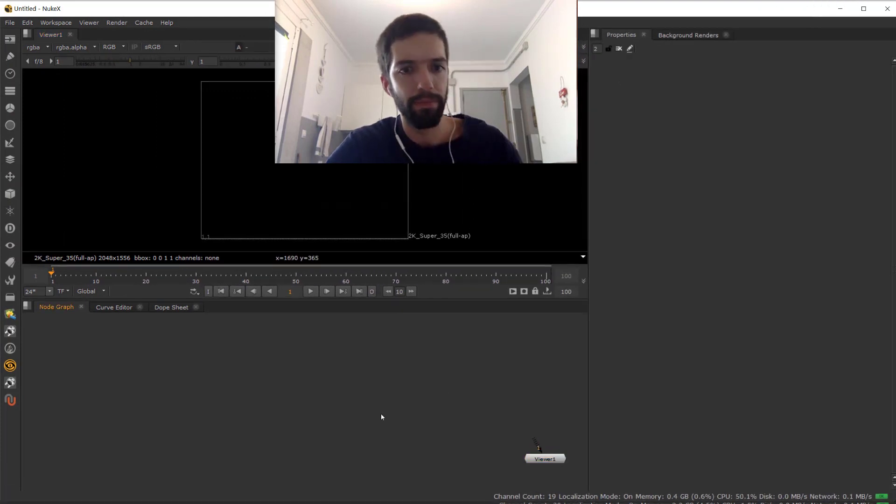
{"action": "key", "text": "Tab"}
{"action": "type", "text": "cam"}
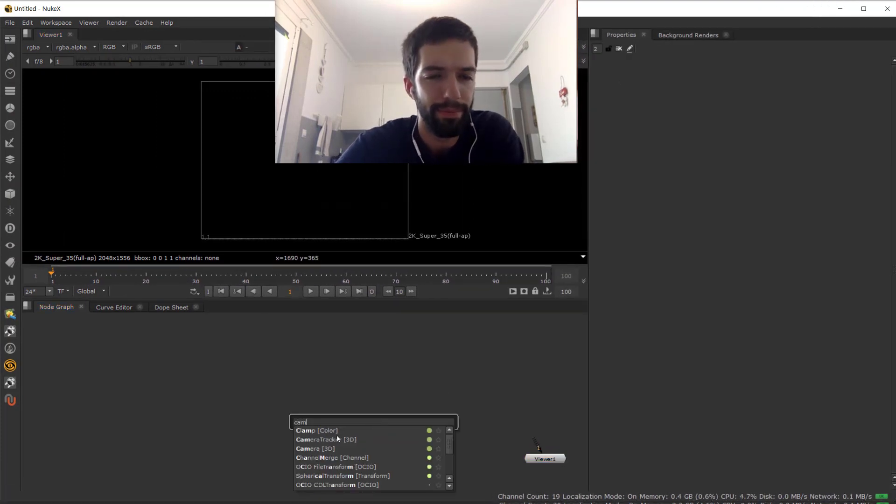
{"action": "left_click", "coordinate": [333, 448]}
{"action": "left_click_drag", "start_coordinate": [441, 392], "coordinate": [360, 385]}
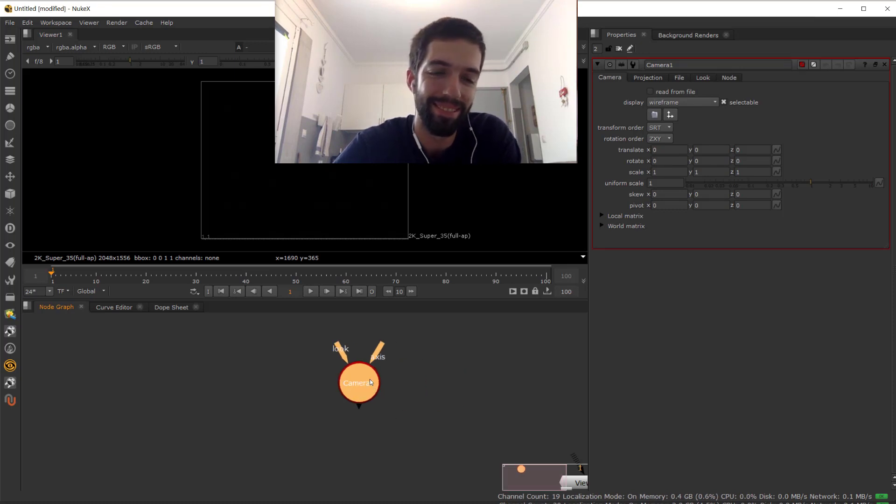
Create a cam anchor and stamp with the Camera tag from Camera1, and adjust the spacing of the camera and anchor.
{"action": "key", "text": "F8"}
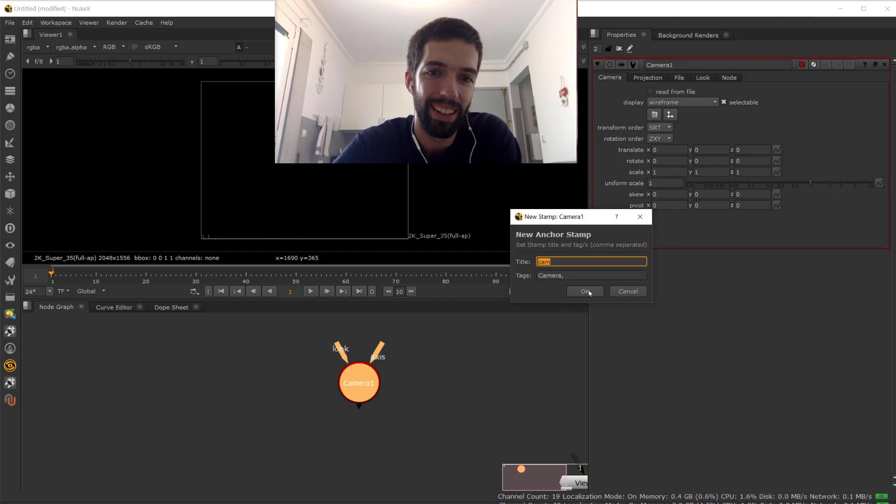
{"action": "left_click", "coordinate": [586, 292]}
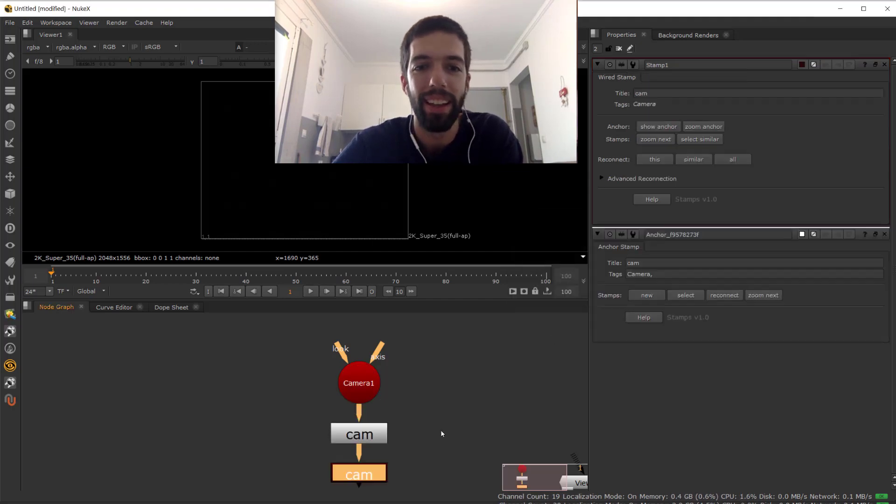
{"action": "left_click", "coordinate": [301, 434]}
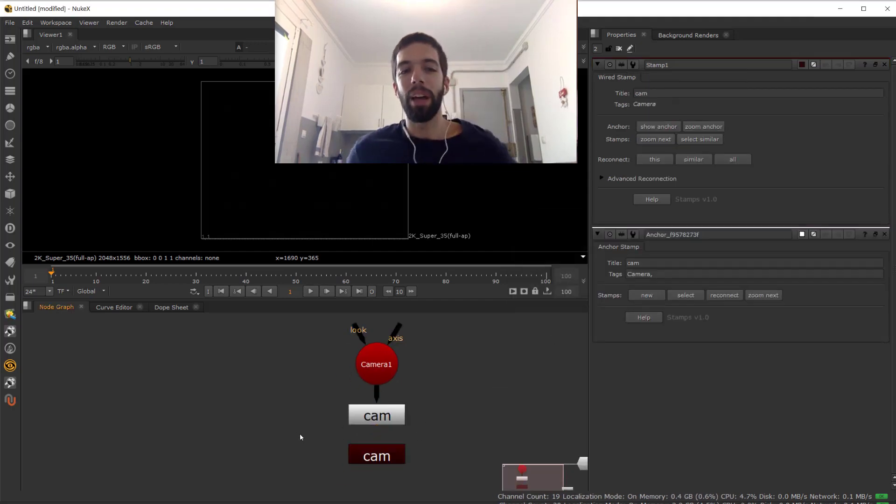
{"action": "left_click_drag", "start_coordinate": [379, 376], "coordinate": [376, 358]}
{"action": "left_click_drag", "start_coordinate": [378, 415], "coordinate": [378, 405]}
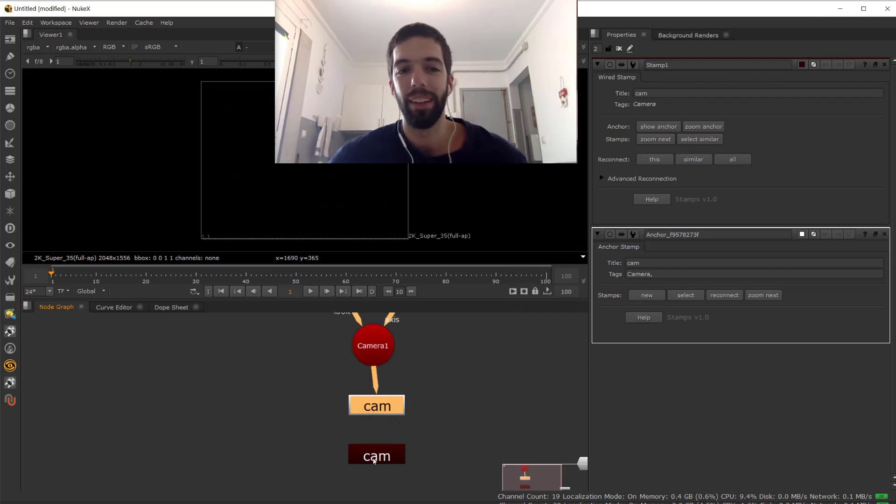
{"action": "left_click", "coordinate": [373, 458]}
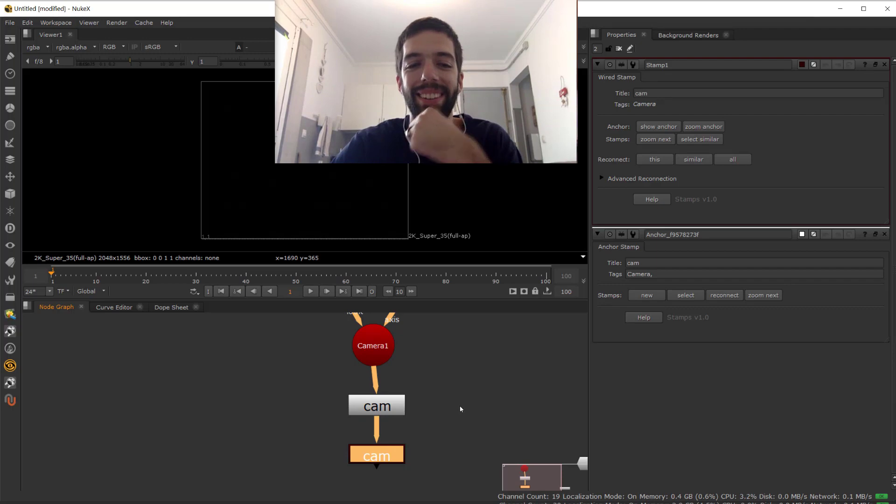
Add a ScanlineRender node beside the cam stamp, with the stamp feeding its cam input.
{"action": "left_click", "coordinate": [444, 404]}
{"action": "key", "text": "Tab"}
{"action": "type", "text": "s"}
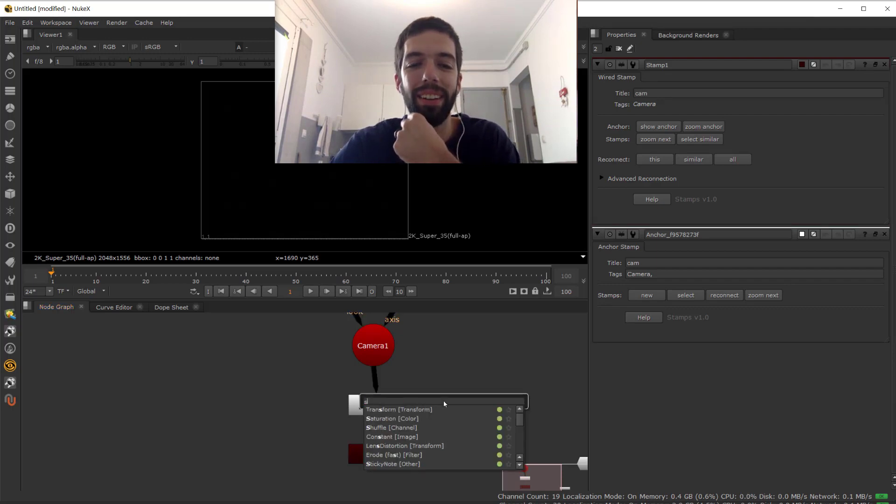
{"action": "type", "text": "dr"}
{"action": "key", "text": "Return"}
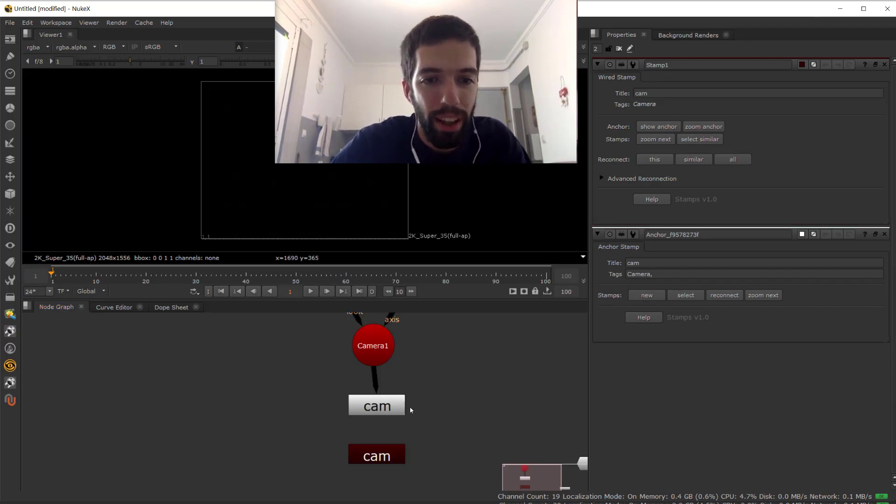
{"action": "left_click_drag", "start_coordinate": [443, 402], "coordinate": [483, 454]}
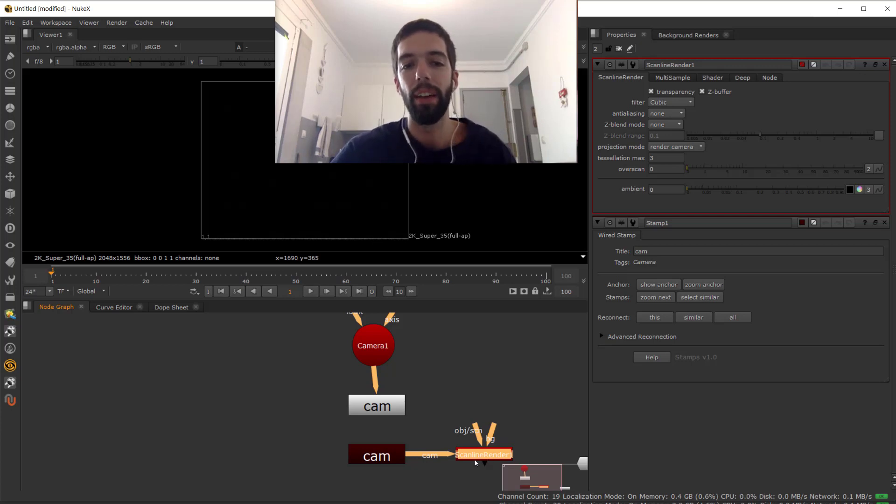
{"action": "scroll", "coordinate": [296, 452], "scroll_direction": "down", "scroll_amount": 1}
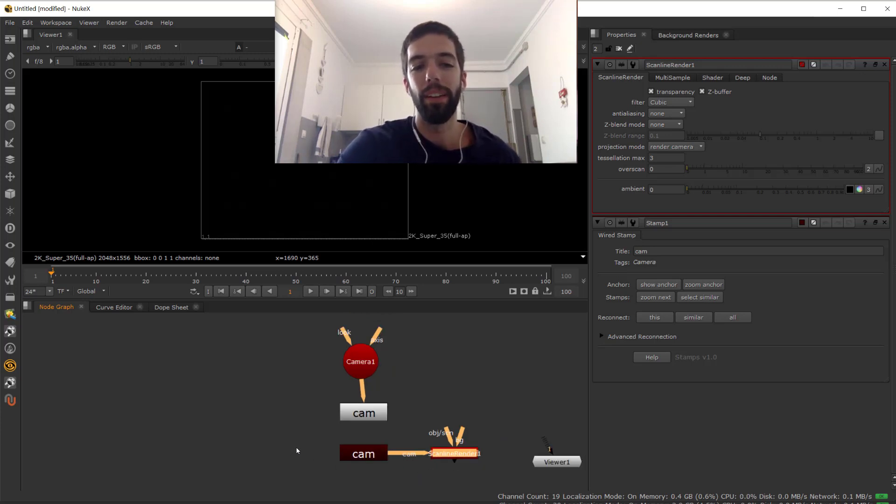
Copy the cam stamp and ScanlineRender from the new comp and paste them beside Camera2 in the Nuke_Textures_SRGB_to_ACESCG3.nk comp.
{"action": "left_click", "coordinate": [364, 373]}
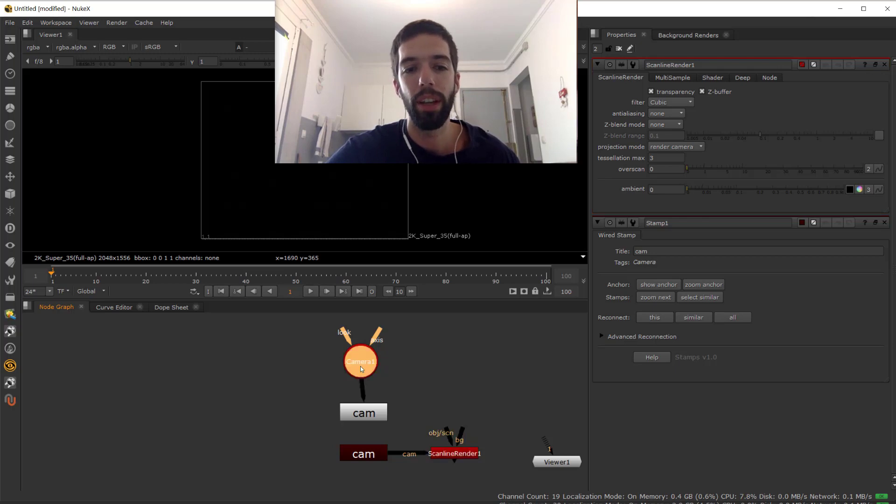
{"action": "left_click_drag", "start_coordinate": [300, 486], "coordinate": [486, 464]}
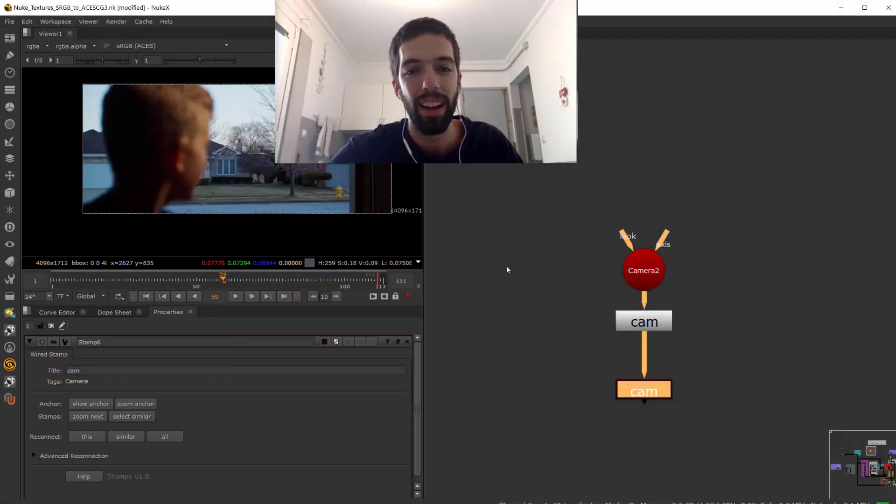
{"action": "scroll", "coordinate": [556, 280], "scroll_direction": "down", "scroll_amount": 3}
{"action": "key", "text": "ctrl+v"}
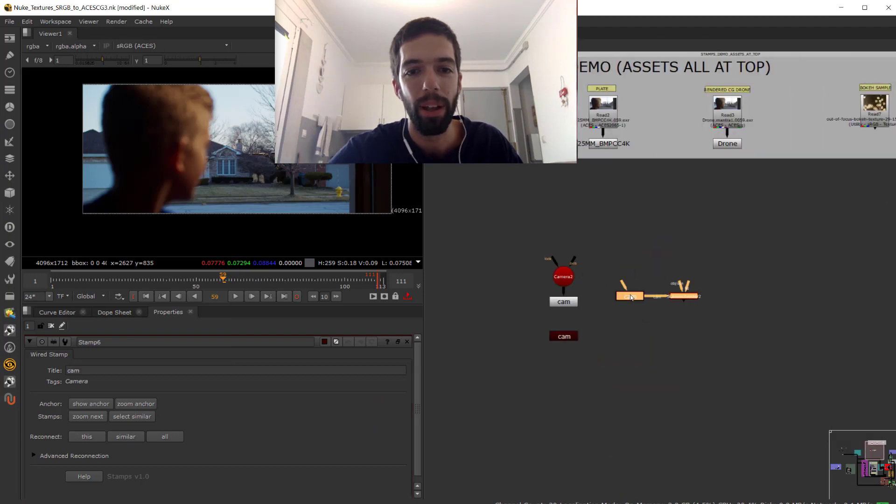
{"action": "scroll", "coordinate": [620, 323], "scroll_direction": "up", "scroll_amount": 3}
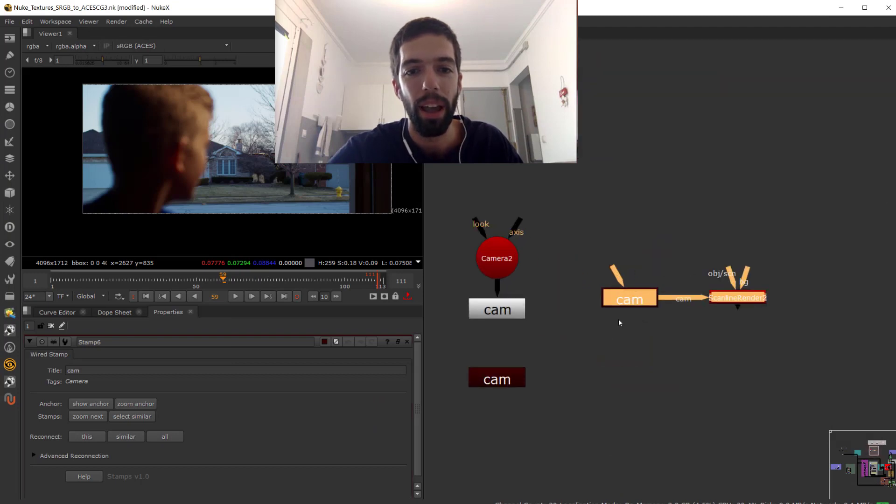
{"action": "left_click", "coordinate": [621, 347]}
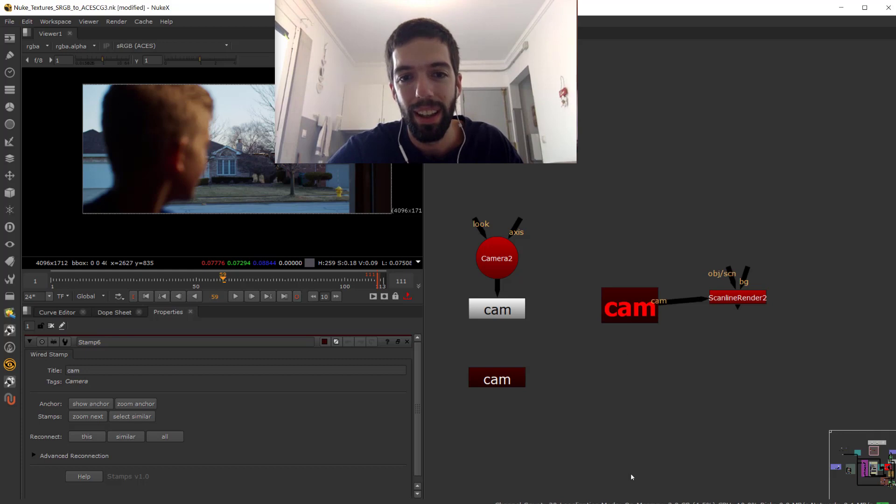
Open the pasted cam stamp's properties and try the standard reconnection for this stamp only.
{"action": "left_click", "coordinate": [632, 317]}
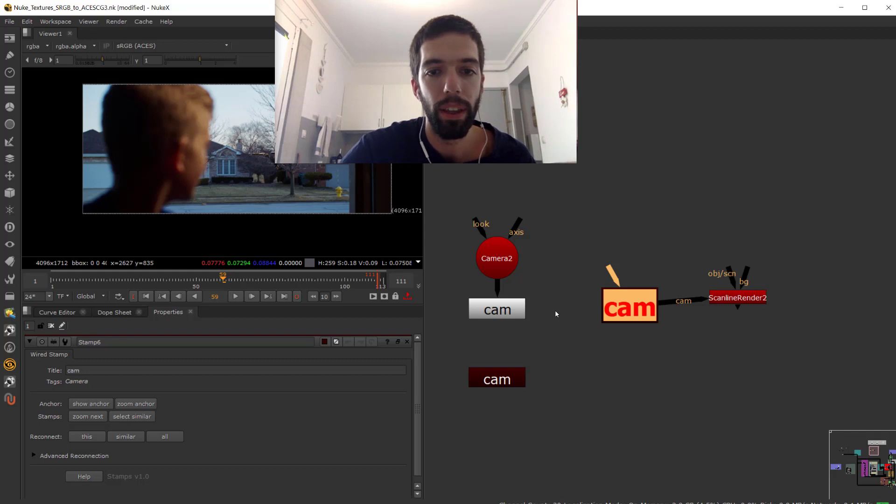
{"action": "left_click", "coordinate": [570, 314]}
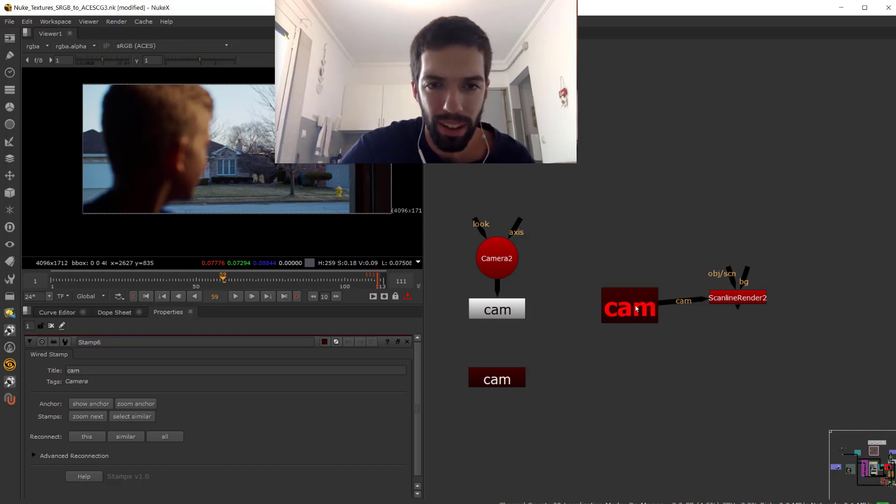
{"action": "left_click", "coordinate": [636, 309]}
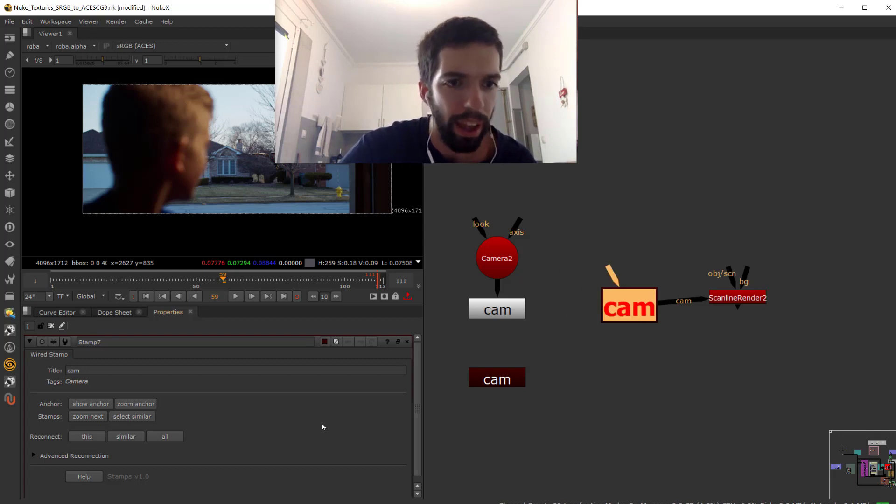
{"action": "scroll", "coordinate": [228, 413], "scroll_direction": "down", "scroll_amount": 1}
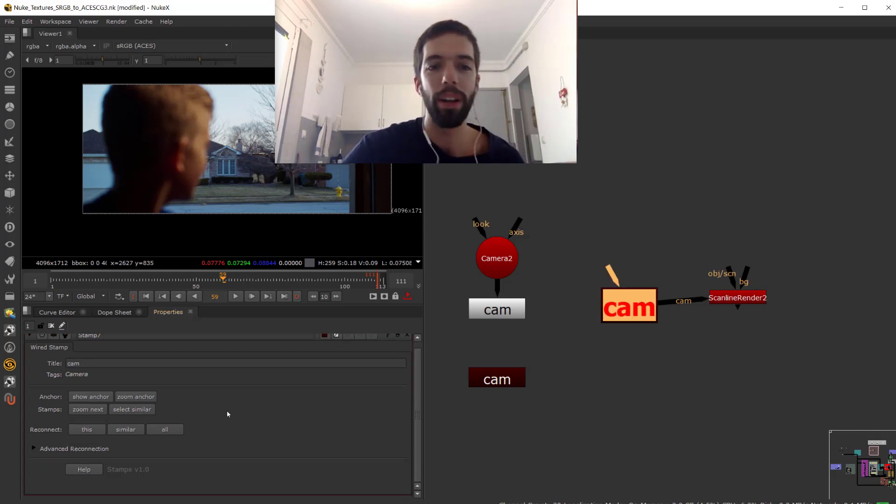
{"action": "left_click", "coordinate": [89, 433]}
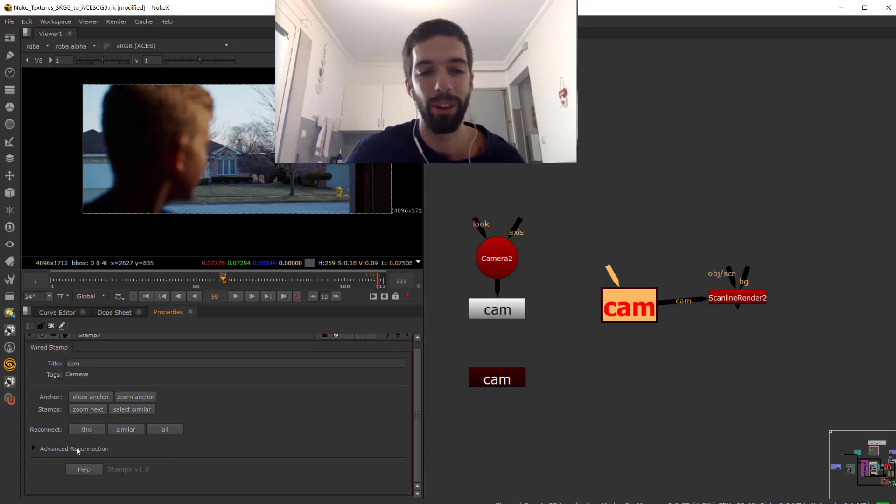
Reconnect only the pasted cam stamp by title using Advanced Reconnection, and nudge the stamp to check its link.
{"action": "left_click", "coordinate": [33, 449]}
{"action": "scroll", "coordinate": [140, 432], "scroll_direction": "down", "scroll_amount": 2}
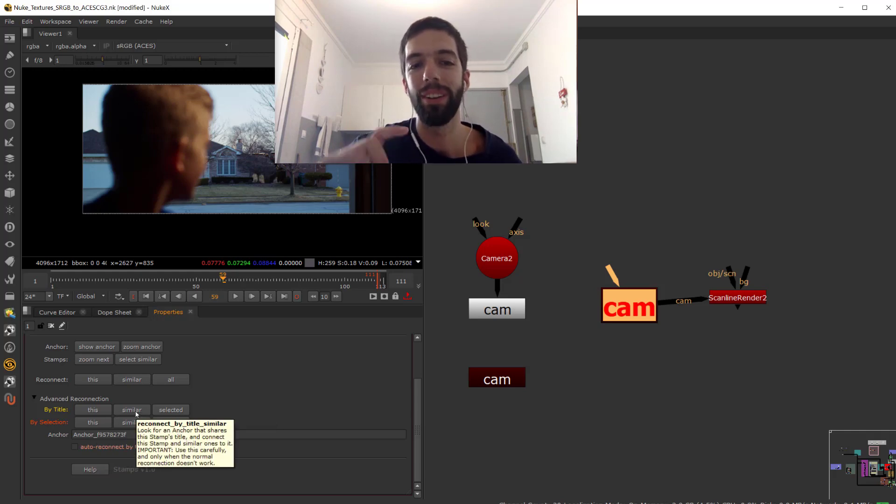
{"action": "left_click", "coordinate": [99, 411]}
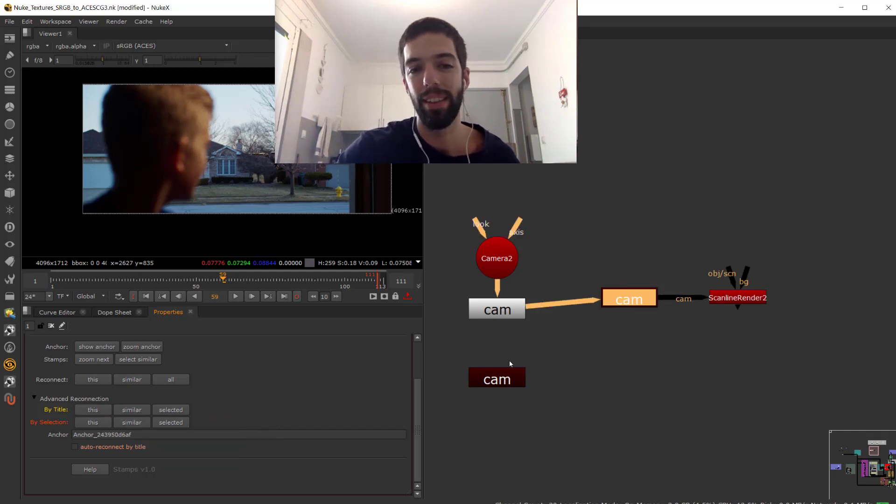
{"action": "left_click_drag", "start_coordinate": [617, 304], "coordinate": [617, 310]}
{"action": "left_click", "coordinate": [613, 350]}
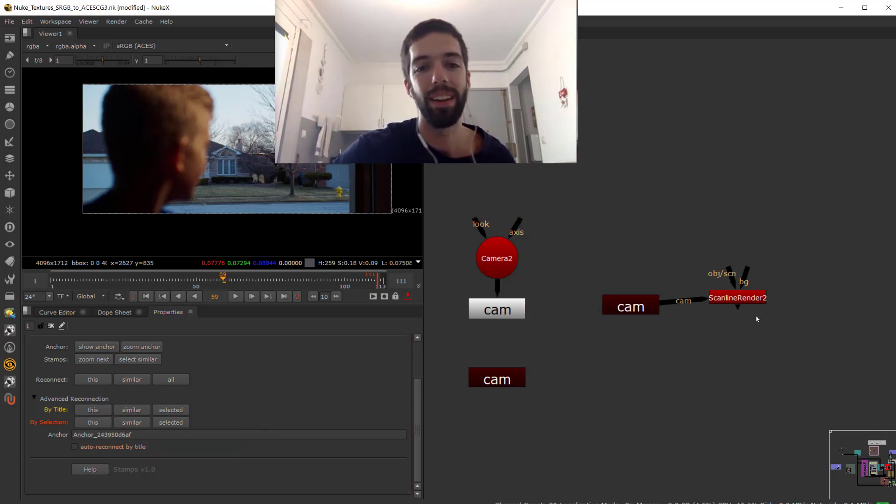
Check the links of both cam stamps, open the cam anchor's properties and select all of its stamps.
{"action": "left_click", "coordinate": [511, 317]}
{"action": "left_click", "coordinate": [493, 372]}
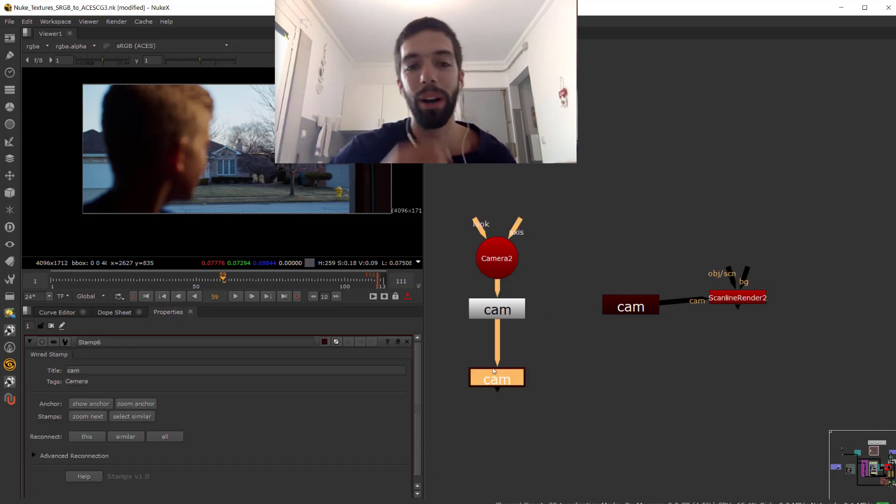
{"action": "left_click", "coordinate": [622, 308]}
{"action": "left_click", "coordinate": [497, 309]}
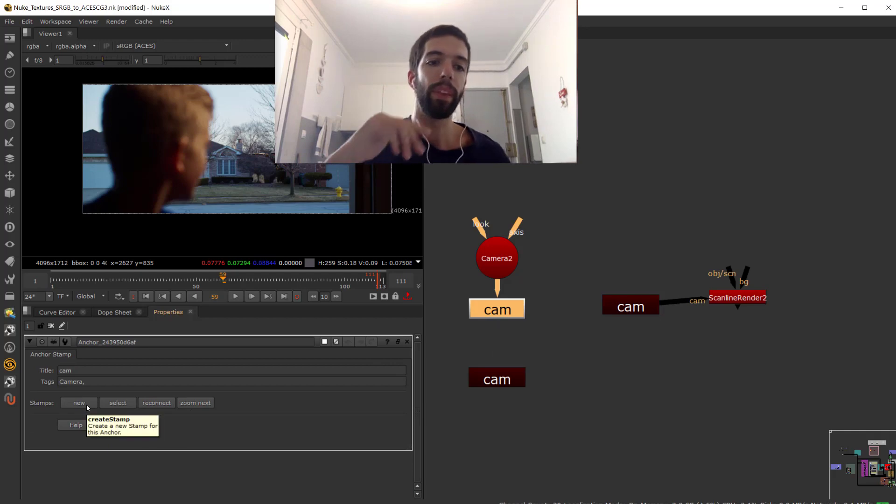
{"action": "left_click", "coordinate": [124, 402]}
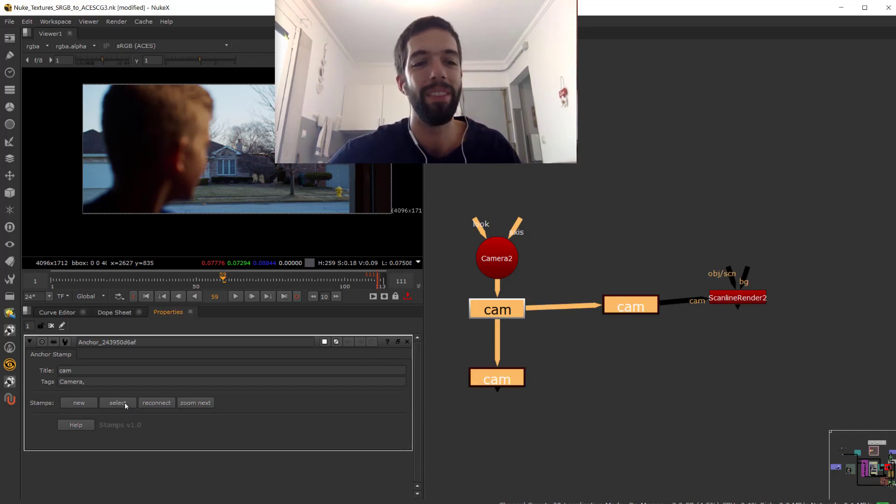
Cycle the view through the cam anchor's stamps with zoom next, and clear the node selection.
{"action": "left_click", "coordinate": [193, 403]}
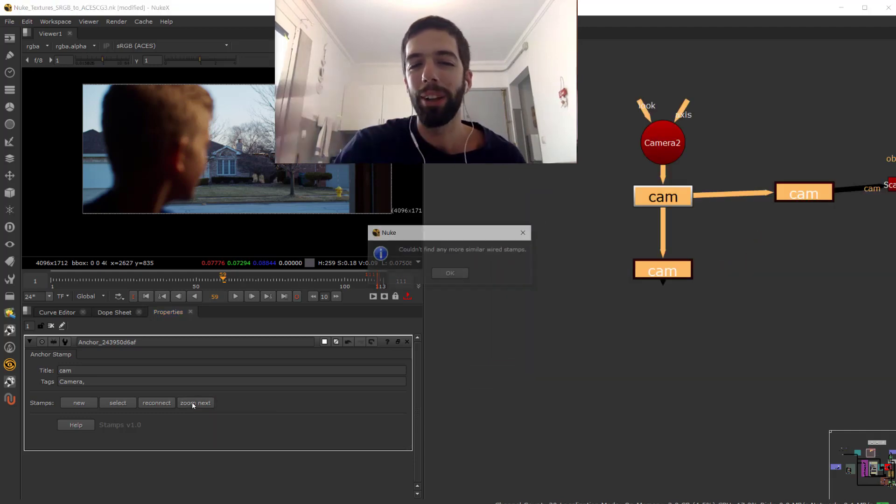
{"action": "left_click", "coordinate": [451, 274]}
{"action": "scroll", "coordinate": [578, 290], "scroll_direction": "down", "scroll_amount": 5}
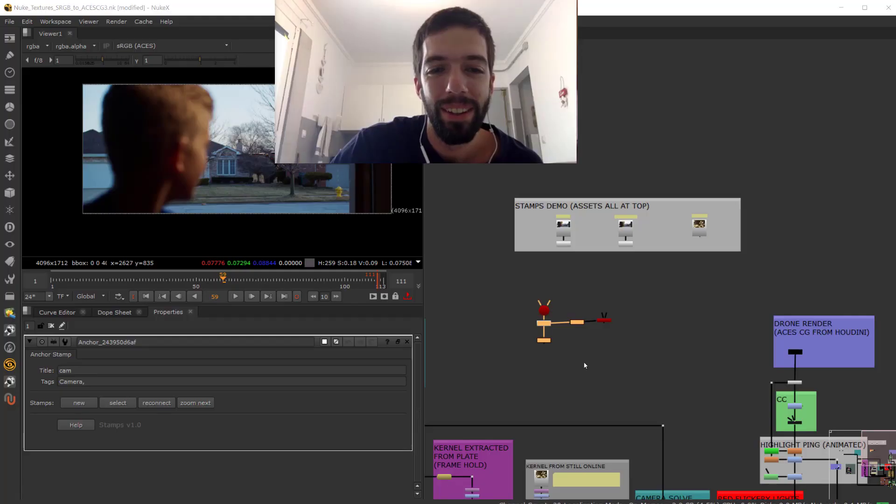
{"action": "left_click", "coordinate": [585, 365]}
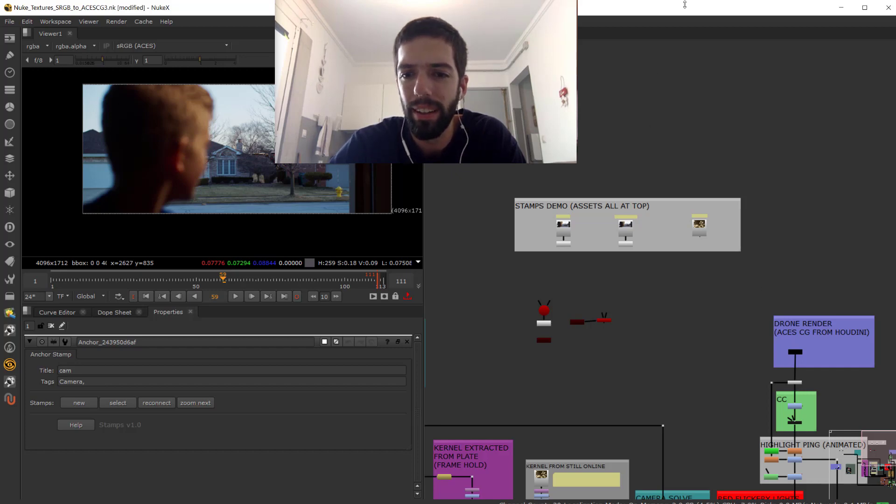
{"action": "left_click_drag", "start_coordinate": [687, 3], "coordinate": [714, 27]}
{"action": "left_click", "coordinate": [763, 4]}
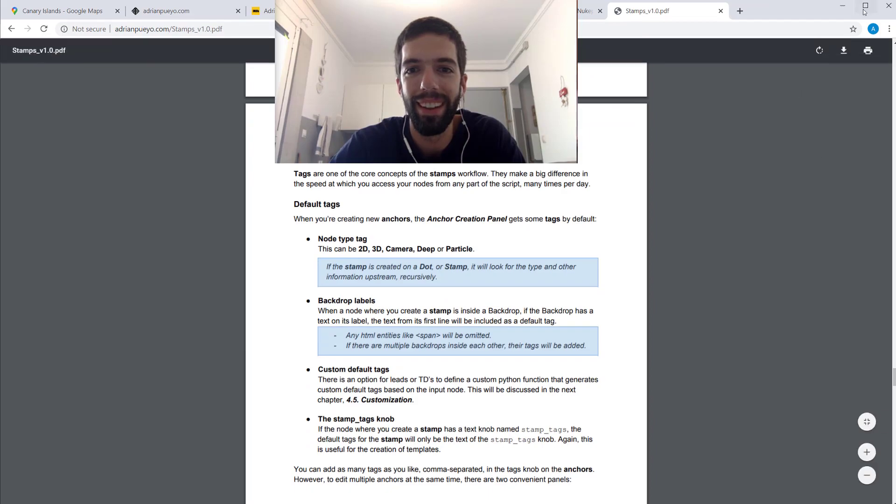
{"action": "left_click", "coordinate": [843, 6]}
{"action": "double_click", "coordinate": [760, 27]}
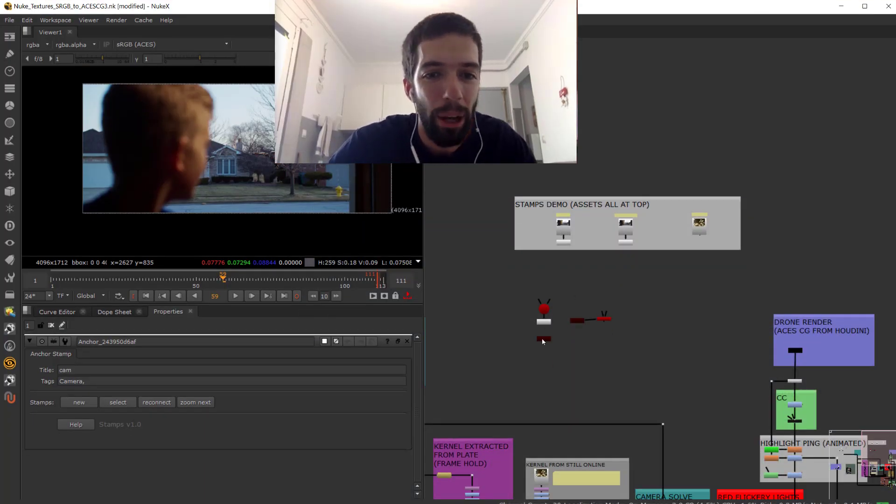
Try to replace the Anchor name in the Advanced Reconnection settings of the cam stamp feeding ScanlineRender2 with "blabla".
{"action": "scroll", "coordinate": [542, 339], "scroll_direction": "up", "scroll_amount": 3}
{"action": "scroll", "coordinate": [541, 339], "scroll_direction": "up", "scroll_amount": 2}
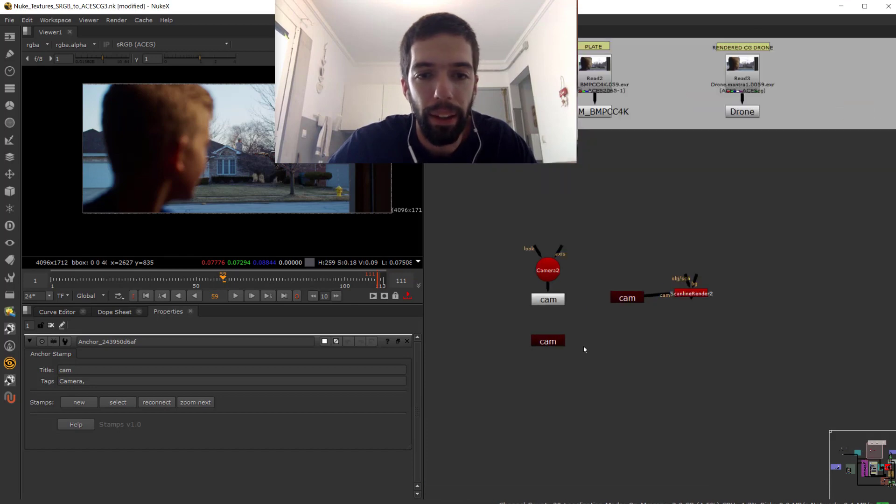
{"action": "scroll", "coordinate": [626, 330], "scroll_direction": "up", "scroll_amount": 2}
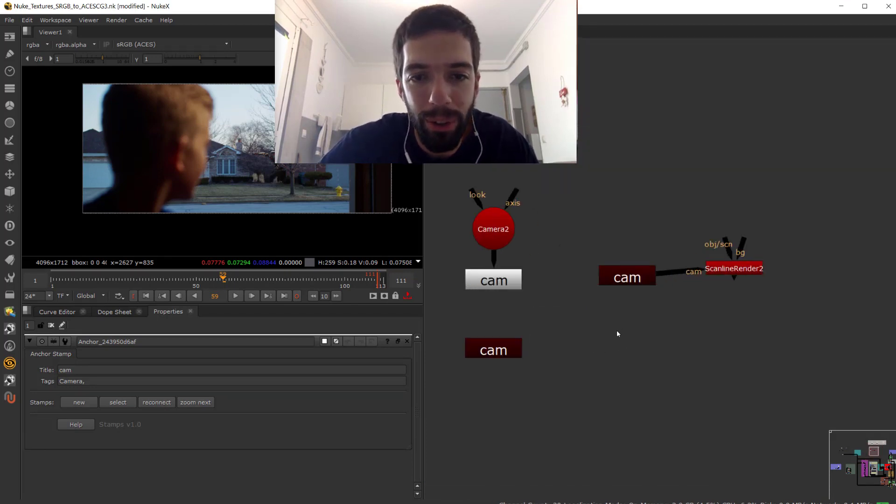
{"action": "left_click", "coordinate": [638, 281]}
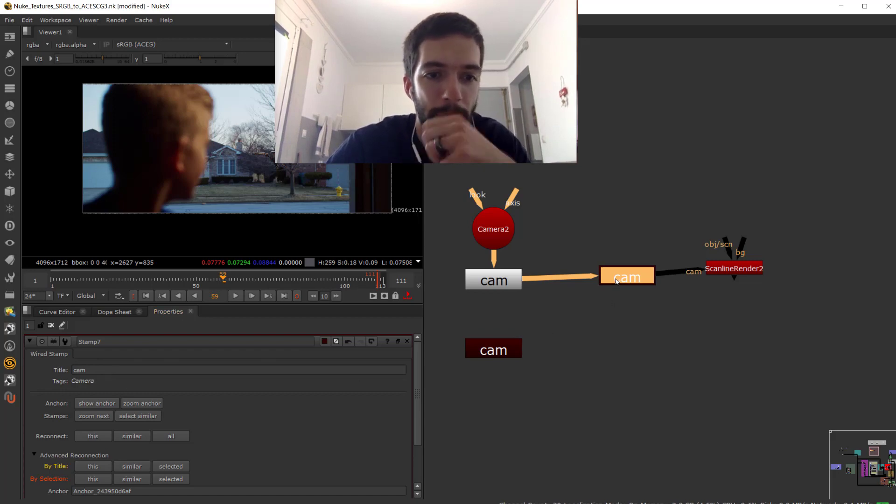
{"action": "scroll", "coordinate": [276, 415], "scroll_direction": "down", "scroll_amount": 3}
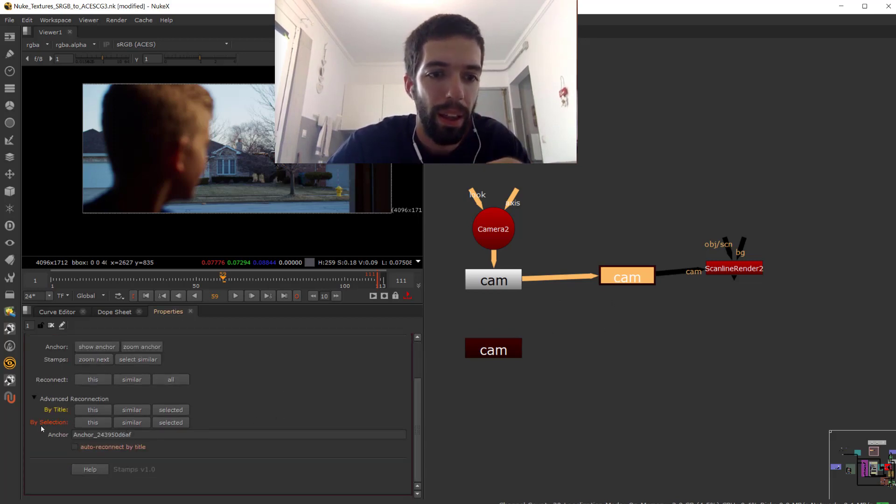
{"action": "left_click_drag", "start_coordinate": [132, 435], "coordinate": [102, 434]}
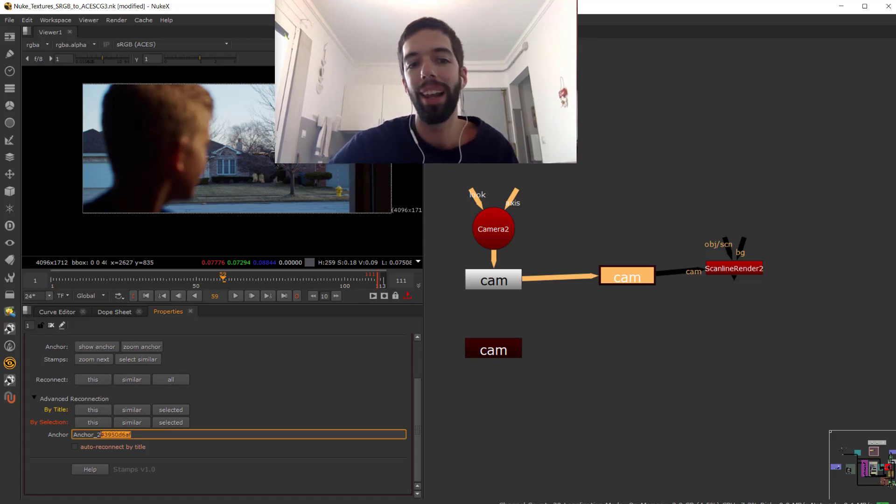
{"action": "key", "text": "BackSpace"}
{"action": "key", "text": "BackSpace"}
{"action": "key", "text": "BackSpace"}
{"action": "key", "text": "BackSpace"}
{"action": "key", "text": "BackSpace"}
{"action": "key", "text": "BackSpace"}
{"action": "key", "text": "BackSpace"}
{"action": "key", "text": "BackSpace"}
{"action": "key", "text": "BackSpace"}
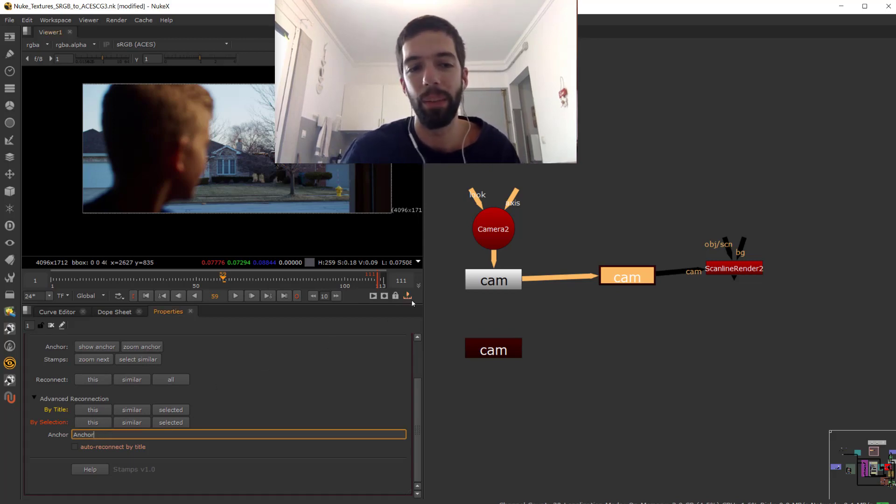
{"action": "type", "text": "bla"}
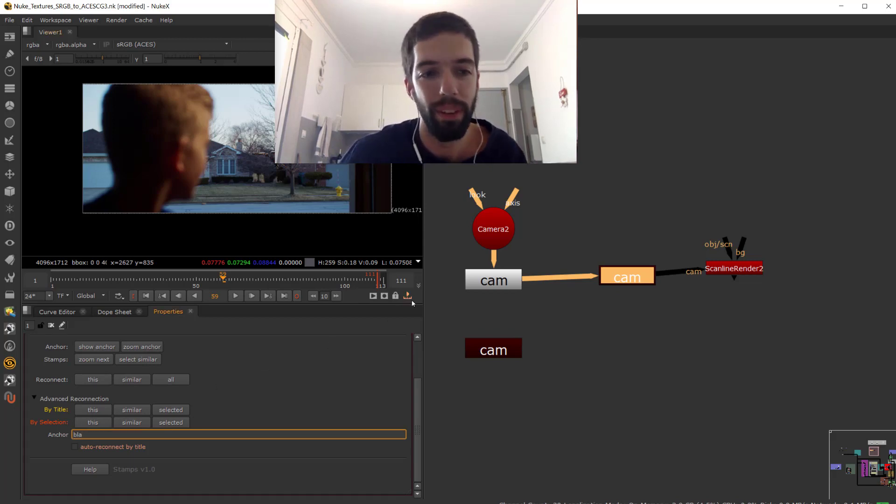
{"action": "type", "text": "bla"}
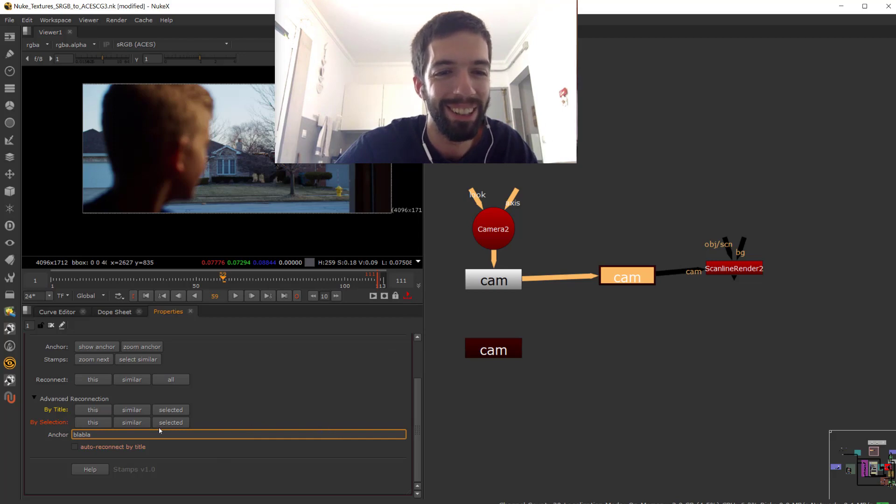
{"action": "left_click", "coordinate": [486, 427]}
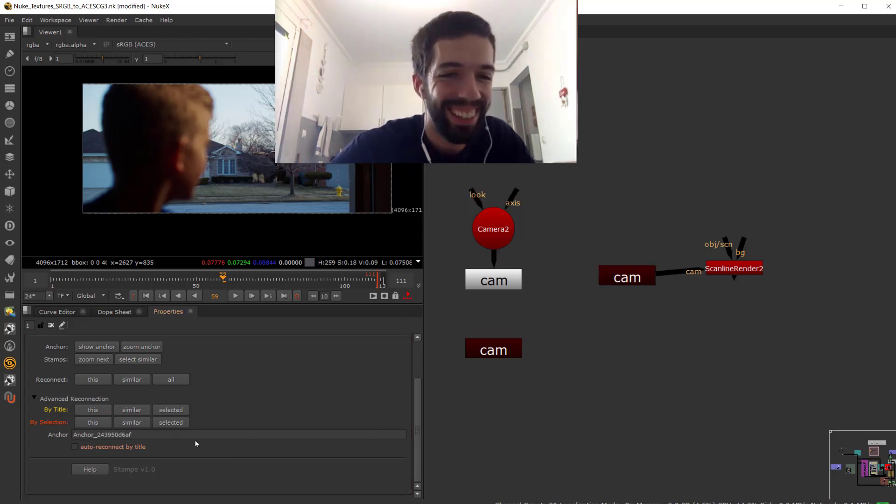
Try to change only the suffix of the stamp's Anchor name to 45445454, keeping the "Anchor_" prefix.
{"action": "left_click_drag", "start_coordinate": [145, 437], "coordinate": [97, 433]}
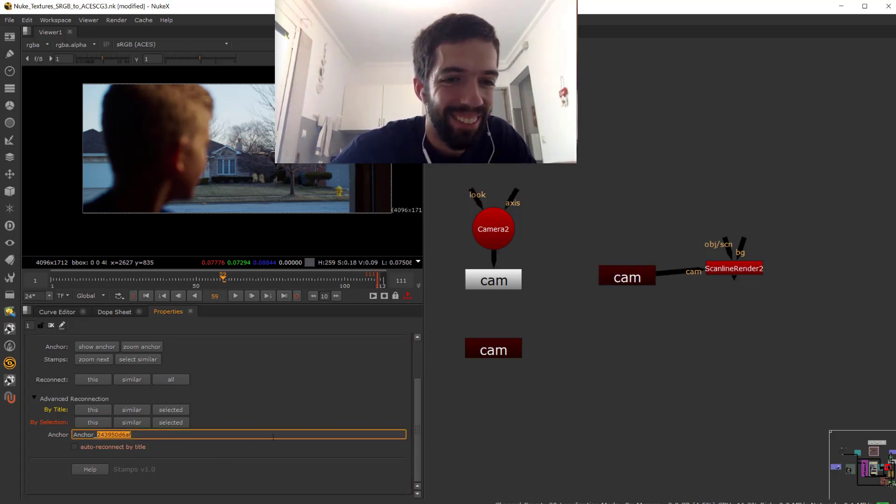
{"action": "type", "text": "45445454"}
{"action": "left_click", "coordinate": [496, 420]}
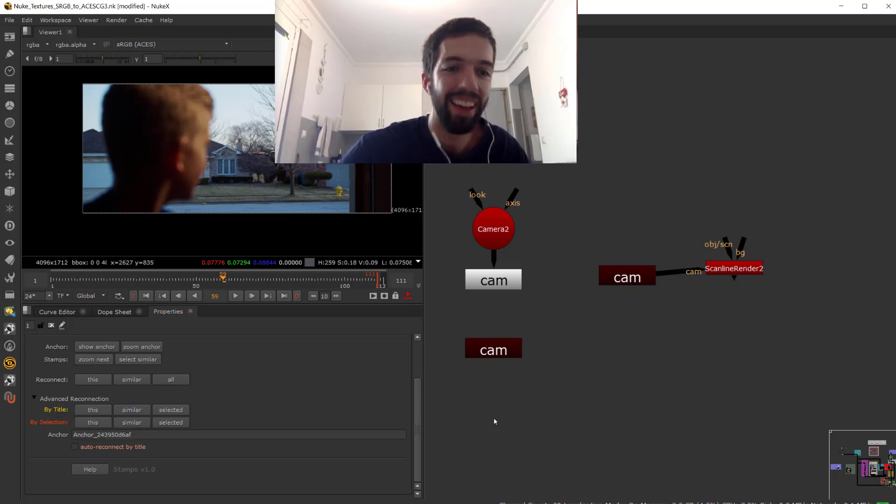
Try to set the stamp's Anchor name to Anchor_4434344.
{"action": "left_click", "coordinate": [132, 435]}
{"action": "double_click", "coordinate": [133, 434]}
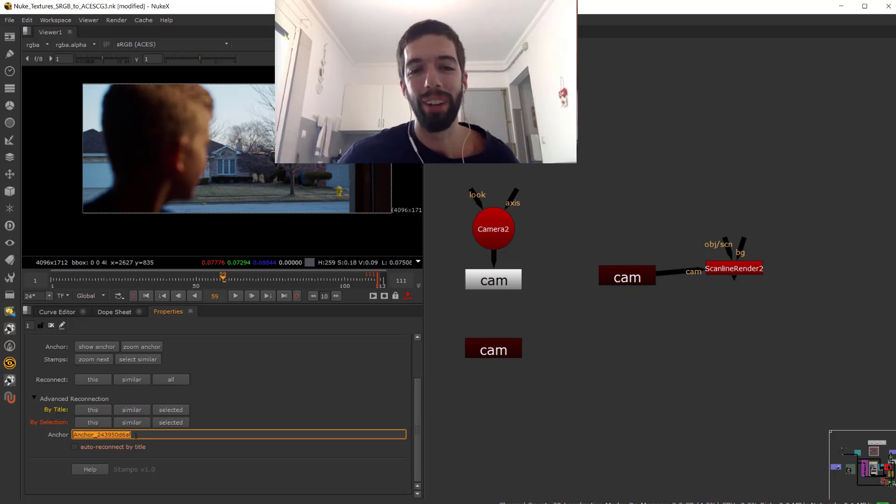
{"action": "left_click", "coordinate": [134, 434]}
{"action": "left_click_drag", "start_coordinate": [133, 435], "coordinate": [98, 436]}
{"action": "type", "text": "4434344"}
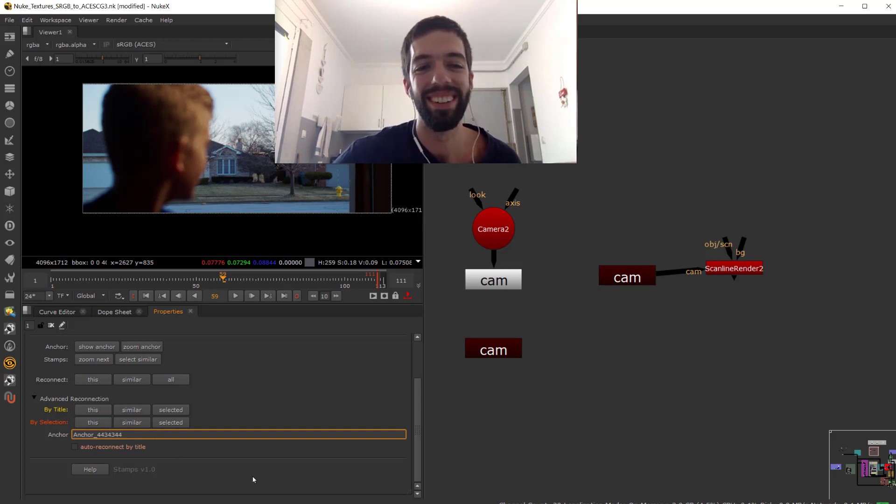
{"action": "left_click", "coordinate": [580, 345]}
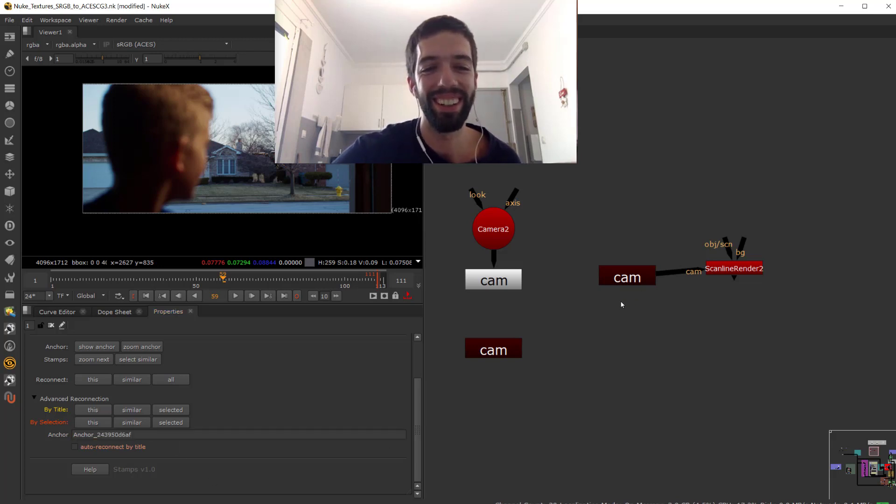
{"action": "left_click", "coordinate": [624, 279]}
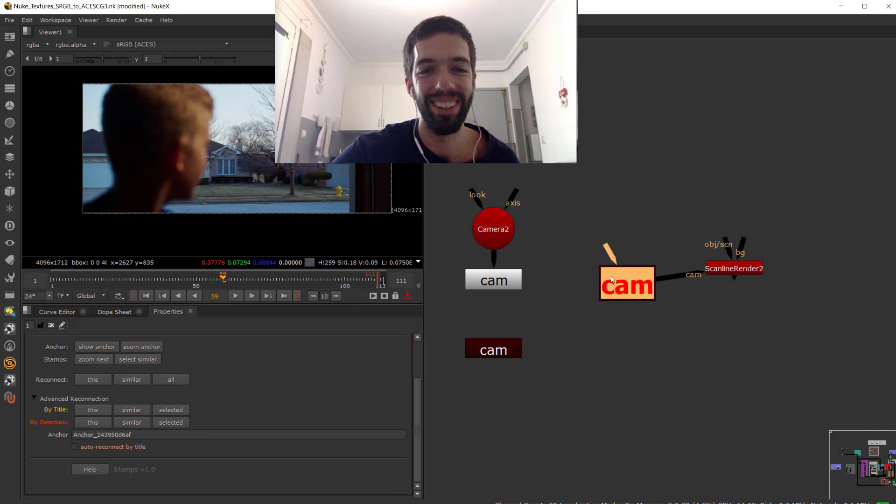
{"action": "double_click", "coordinate": [612, 276]}
{"action": "scroll", "coordinate": [171, 420], "scroll_direction": "down", "scroll_amount": 3}
{"action": "left_click", "coordinate": [125, 438]}
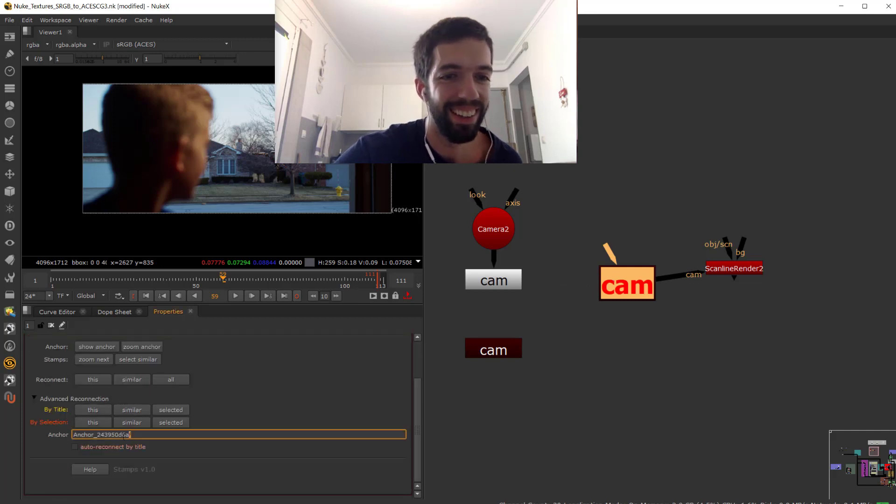
{"action": "left_click_drag", "start_coordinate": [132, 438], "coordinate": [96, 438]}
{"action": "type", "text": "55646456645"}
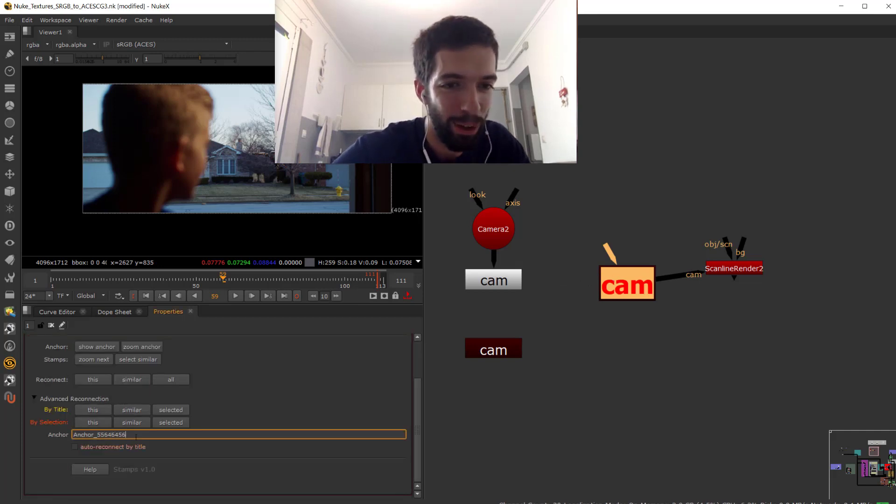
{"action": "left_click", "coordinate": [482, 414]}
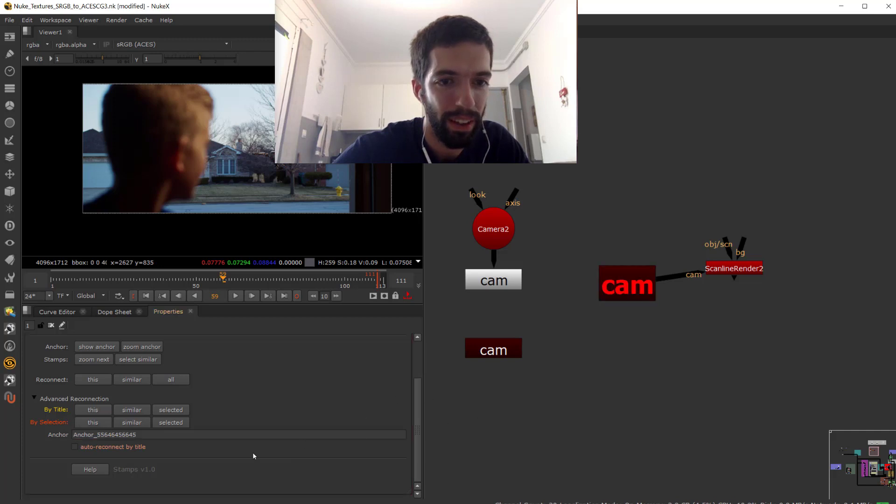
Shift the broken cam stamp slightly in the node graph and enable its auto-reconnect by title option.
{"action": "left_click", "coordinate": [628, 283]}
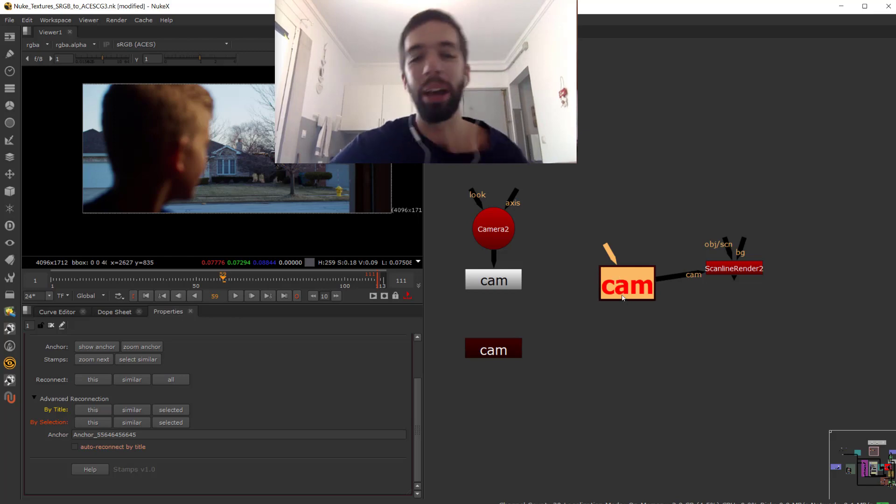
{"action": "left_click_drag", "start_coordinate": [623, 298], "coordinate": [613, 291]}
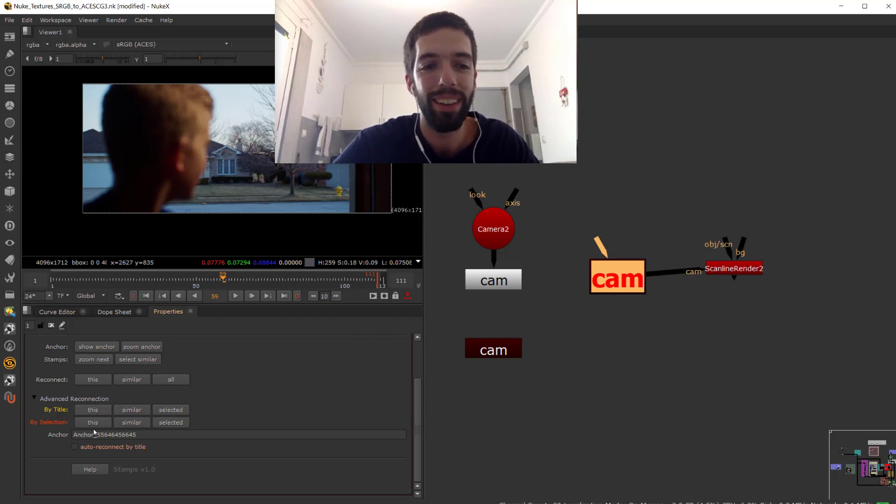
{"action": "left_click", "coordinate": [77, 448]}
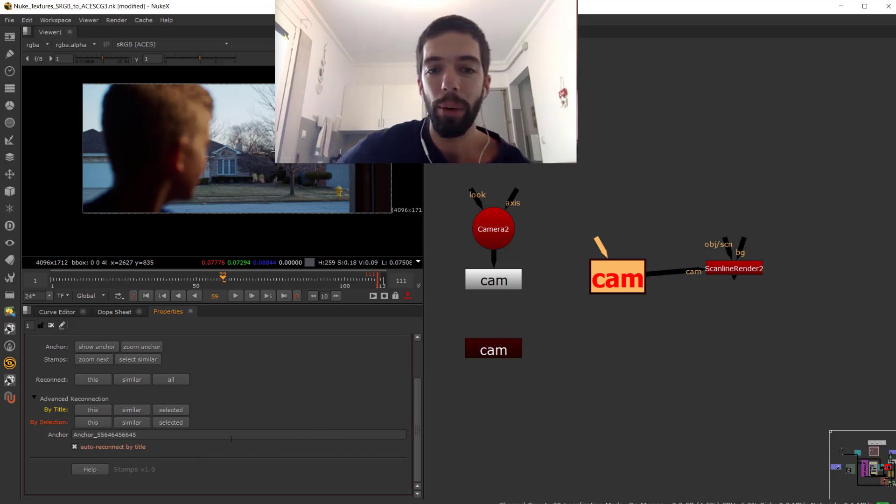
Duplicate the broken cam stamp together with ScanlineRender2 below the originals, and open the pasted stamp's properties.
{"action": "left_click_drag", "start_coordinate": [569, 211], "coordinate": [819, 323]}
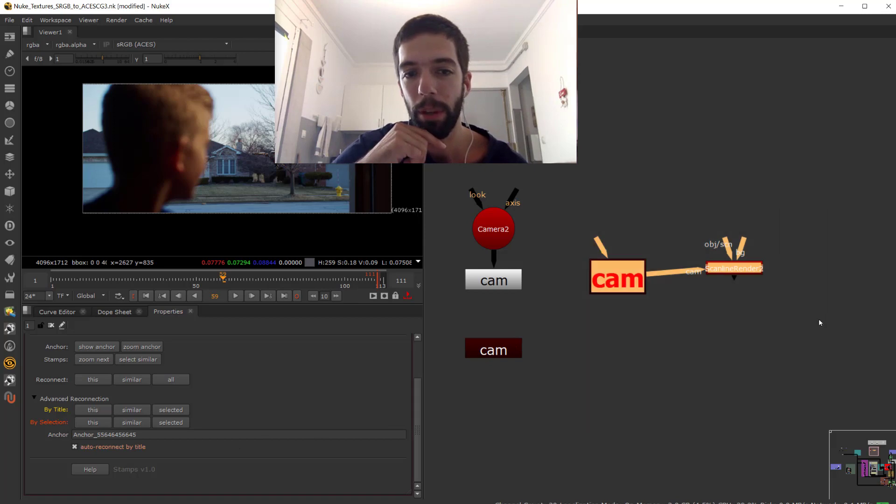
{"action": "key", "text": "ctrl+c"}
{"action": "key", "text": "ctrl+v"}
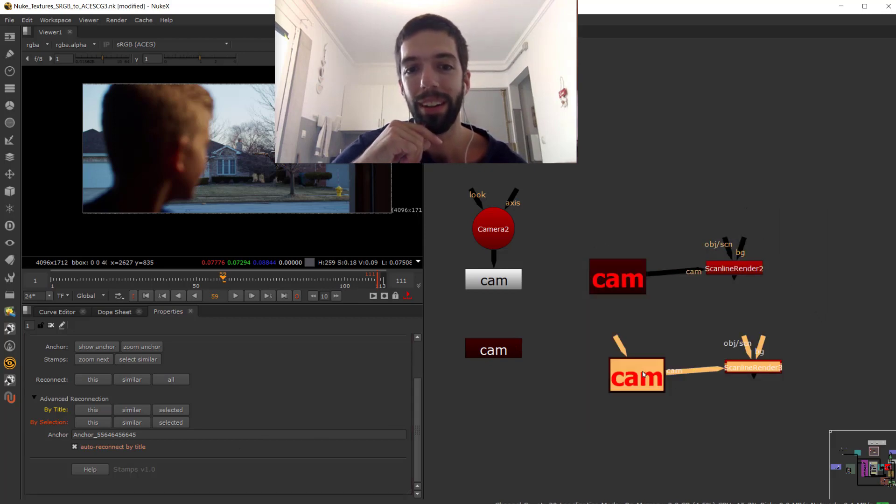
{"action": "left_click", "coordinate": [581, 350]}
{"action": "double_click", "coordinate": [643, 374]}
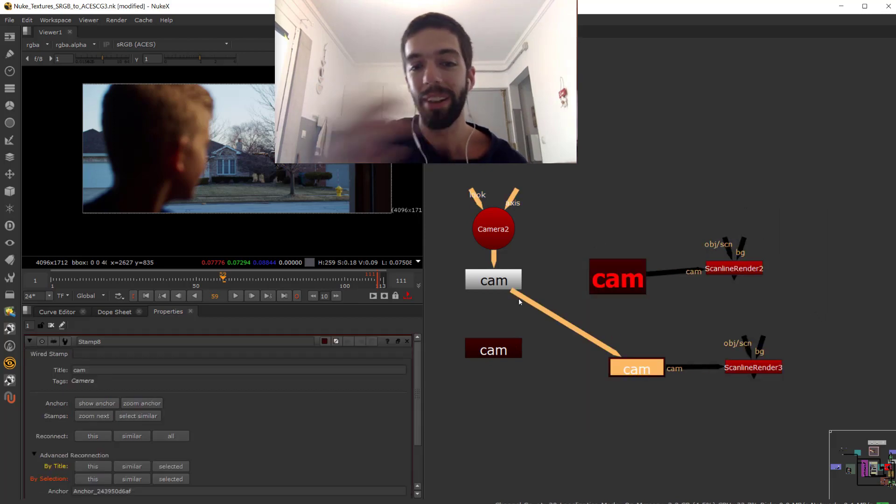
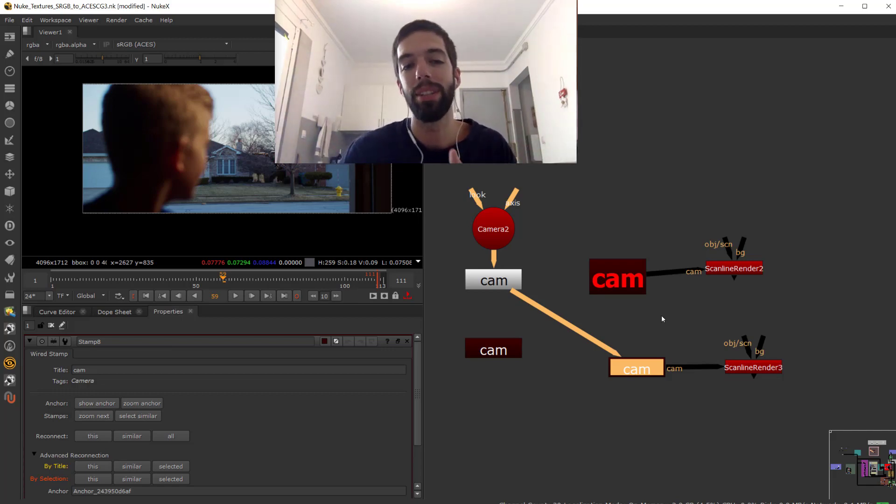
Move the Camera2 node so it sits beside its cam anchor instead of directly above it.
{"action": "scroll", "coordinate": [648, 322], "scroll_direction": "down", "scroll_amount": 5}
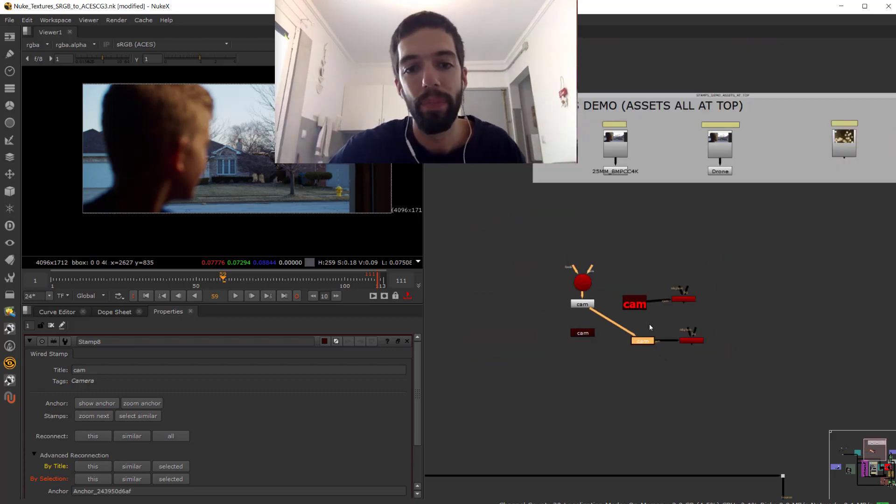
{"action": "scroll", "coordinate": [649, 324], "scroll_direction": "up", "scroll_amount": 2}
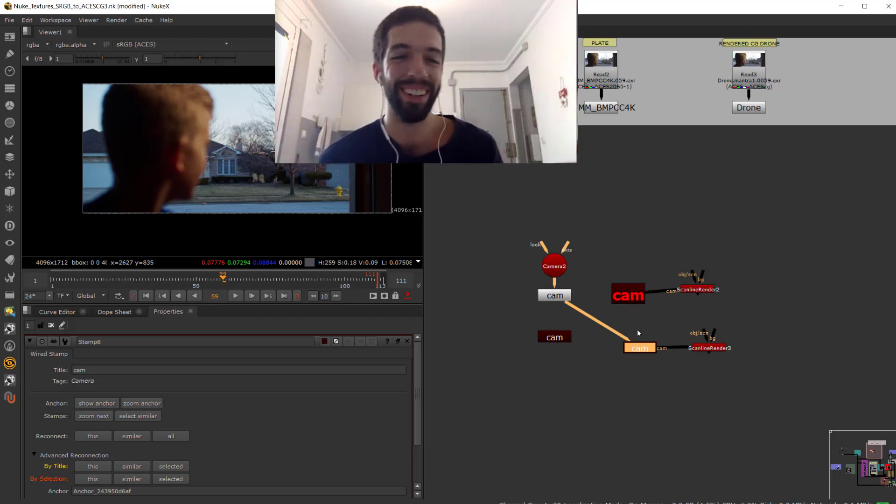
{"action": "left_click_drag", "start_coordinate": [555, 266], "coordinate": [522, 256]}
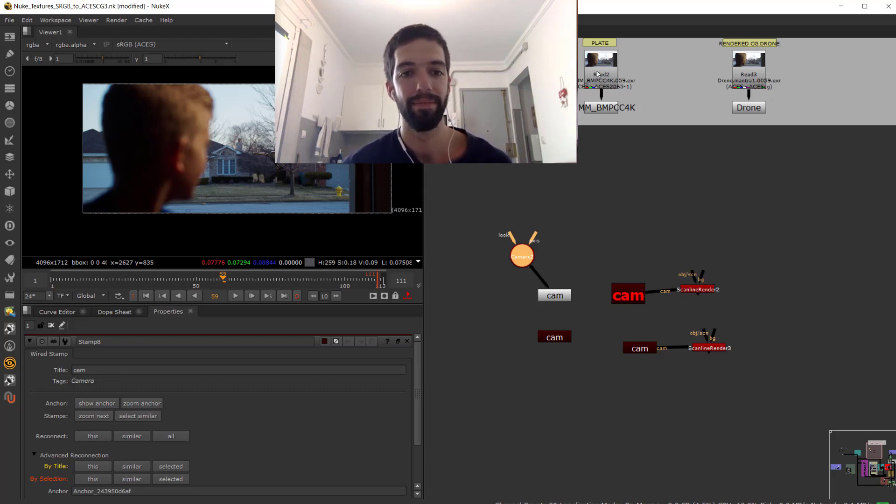
{"action": "left_click_drag", "start_coordinate": [518, 259], "coordinate": [511, 285]}
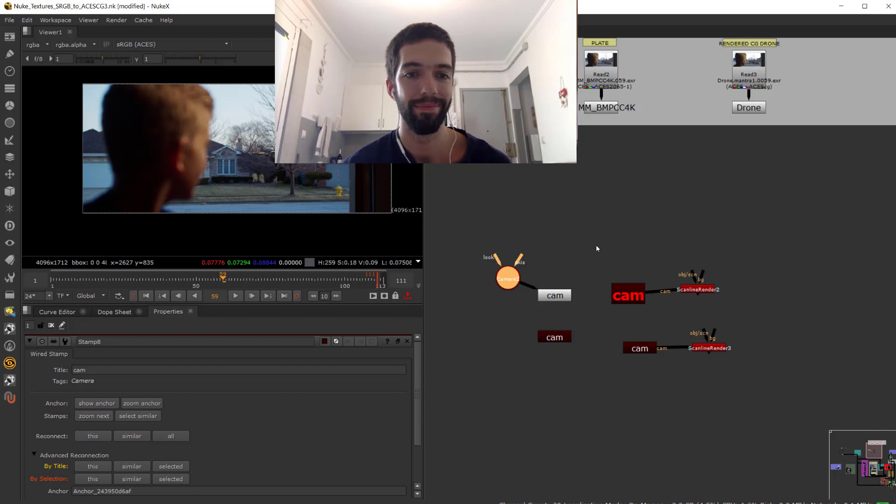
Examine the STAMPS DEMO assets backdrop, the camera stamps and the surrounding sections of the node graph.
{"action": "scroll", "coordinate": [596, 245], "scroll_direction": "down", "scroll_amount": 4}
{"action": "middle_click_drag", "start_coordinate": [626, 224], "coordinate": [558, 280]}
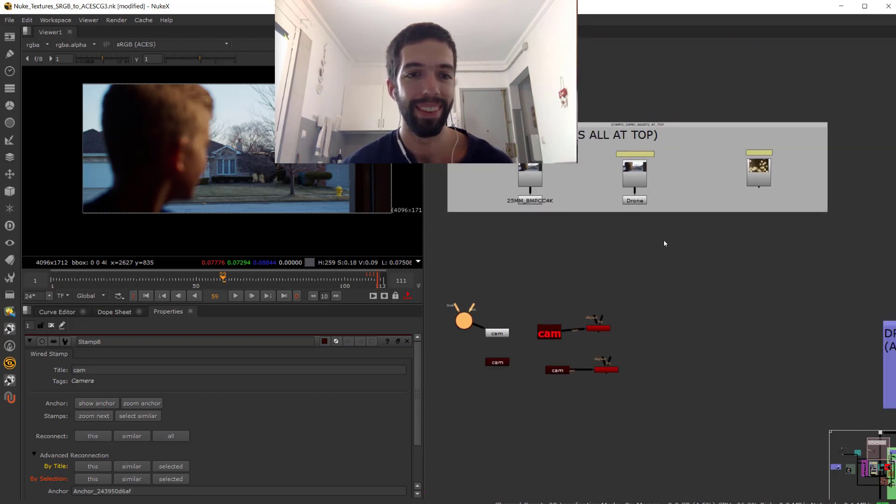
{"action": "scroll", "coordinate": [535, 173], "scroll_direction": "up", "scroll_amount": 3}
{"action": "scroll", "coordinate": [724, 168], "scroll_direction": "down", "scroll_amount": 3}
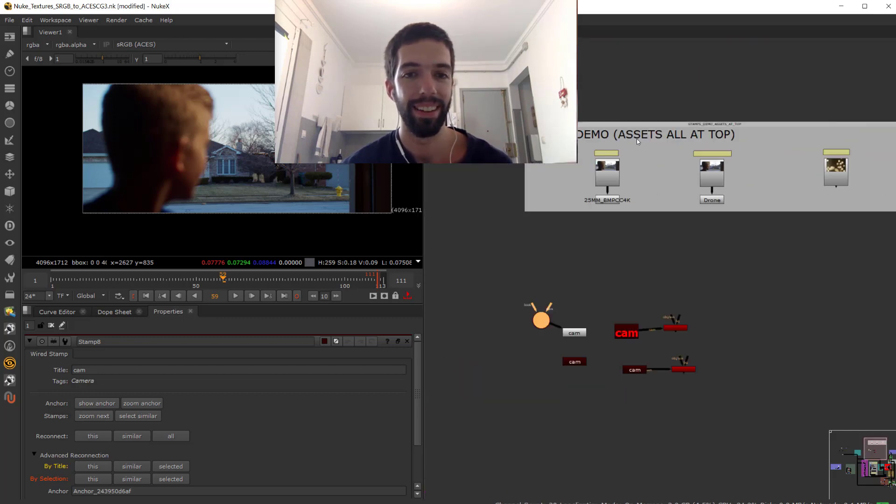
{"action": "left_click", "coordinate": [637, 139]}
{"action": "scroll", "coordinate": [615, 242], "scroll_direction": "down", "scroll_amount": 4}
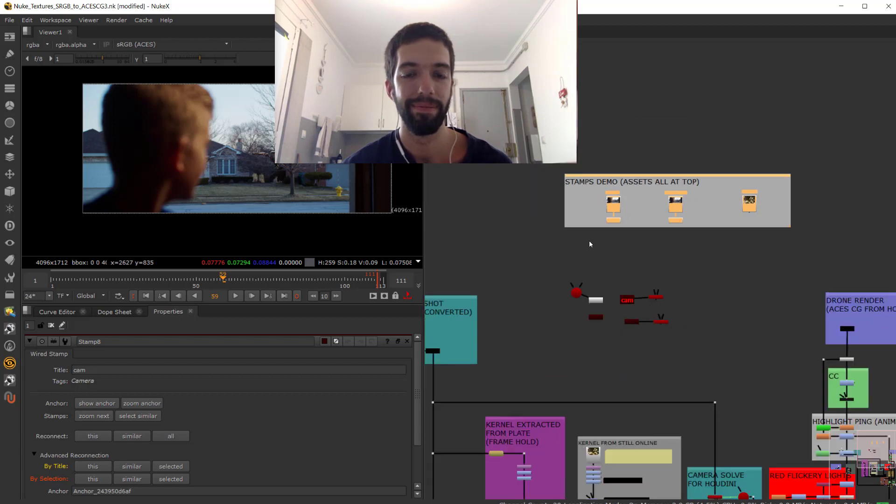
{"action": "scroll", "coordinate": [589, 242], "scroll_direction": "up", "scroll_amount": 2}
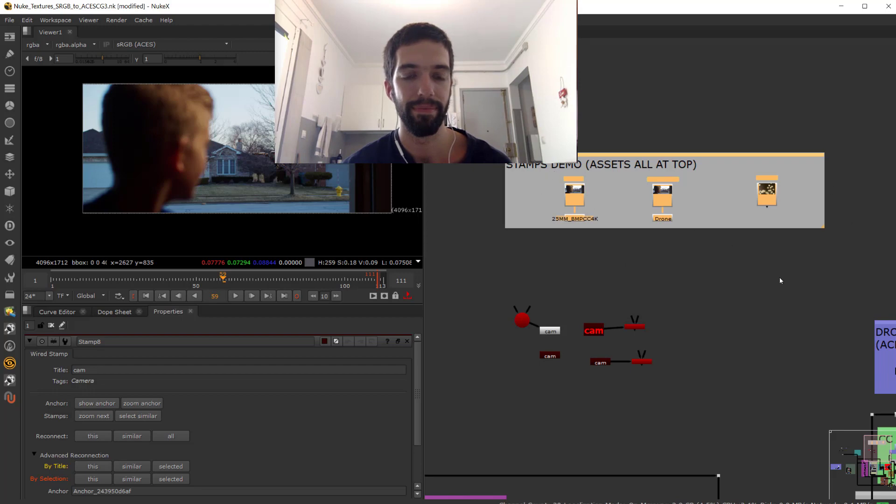
{"action": "scroll", "coordinate": [700, 303], "scroll_direction": "down", "scroll_amount": 3}
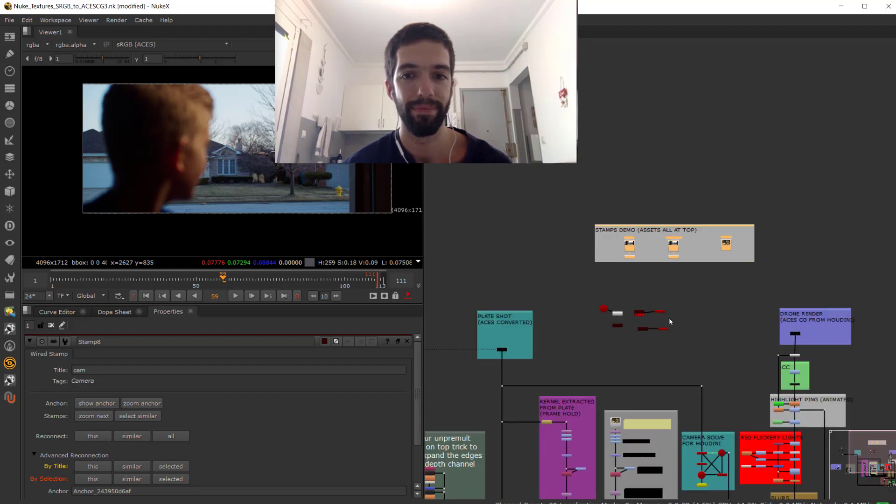
{"action": "middle_click_drag", "start_coordinate": [670, 339], "coordinate": [662, 274]}
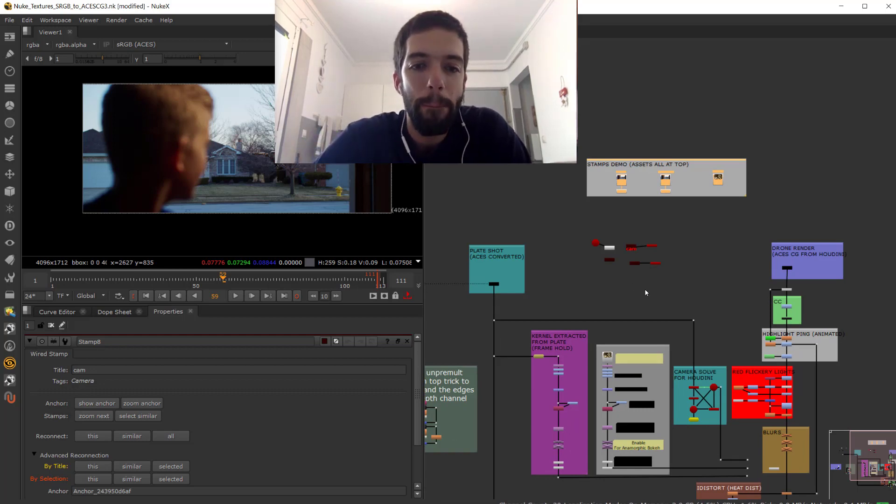
{"action": "scroll", "coordinate": [632, 257], "scroll_direction": "up", "scroll_amount": 6}
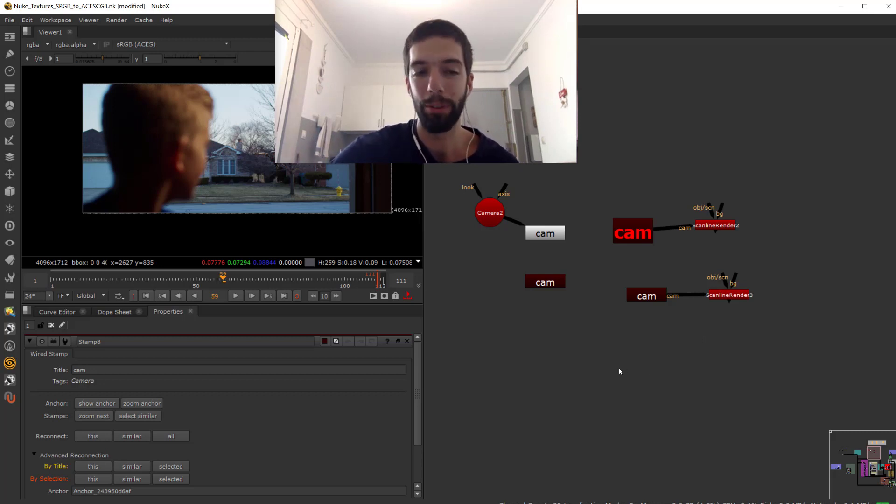
{"action": "scroll", "coordinate": [611, 364], "scroll_direction": "down", "scroll_amount": 4}
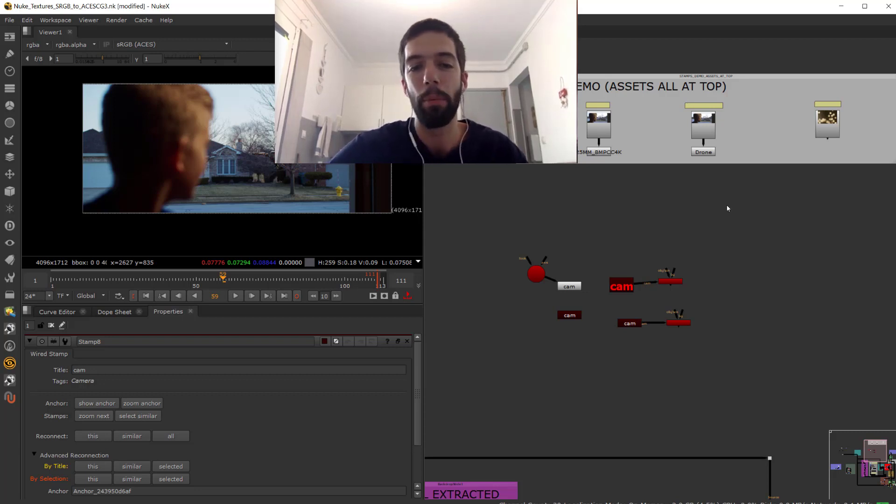
Create a stamp of the cam anchor, chosen under the Camera tag, near the BOKEH SAMPLE image.
{"action": "middle_click_drag", "start_coordinate": [741, 214], "coordinate": [662, 246]}
{"action": "scroll", "coordinate": [800, 129], "scroll_direction": "up", "scroll_amount": 4}
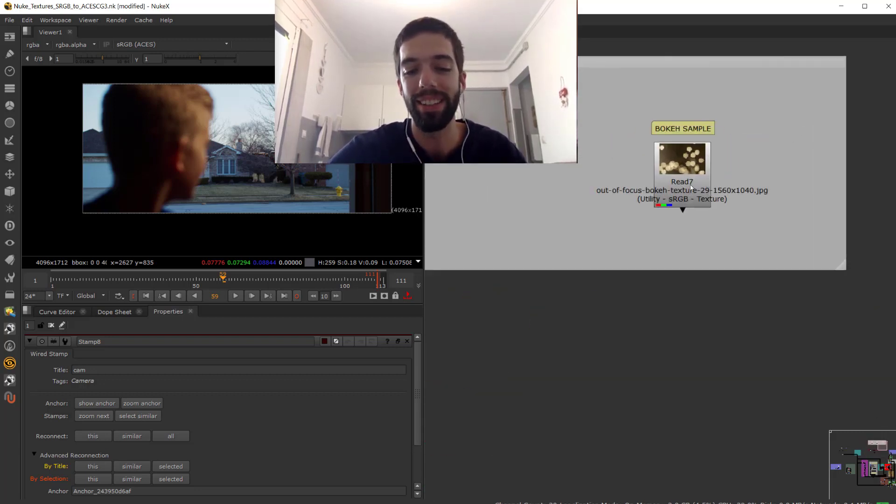
{"action": "left_click", "coordinate": [687, 184]}
{"action": "key", "text": "F8"}
{"action": "left_click", "coordinate": [642, 216]}
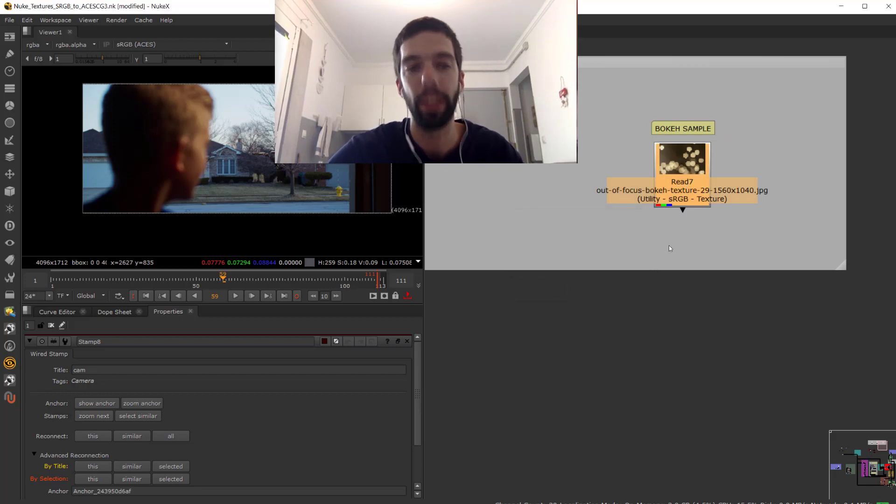
{"action": "left_click", "coordinate": [669, 246]}
{"action": "key", "text": "F8"}
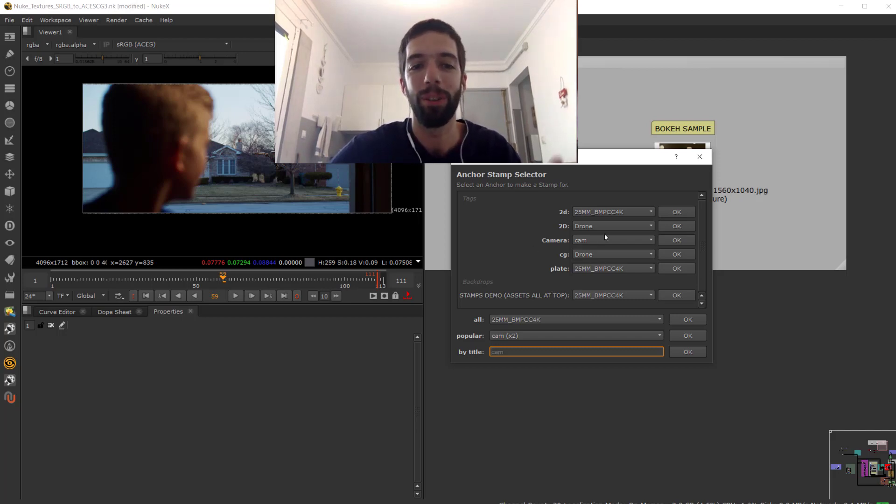
{"action": "left_click", "coordinate": [602, 255]}
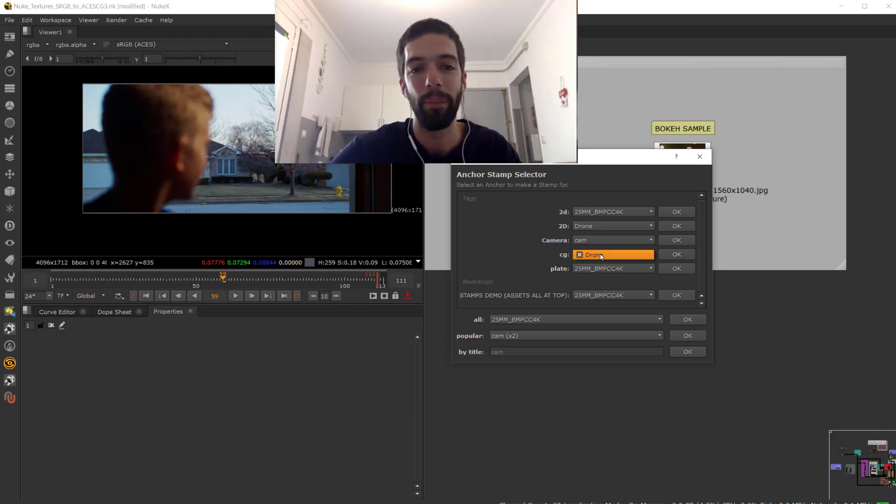
{"action": "left_click", "coordinate": [602, 255]}
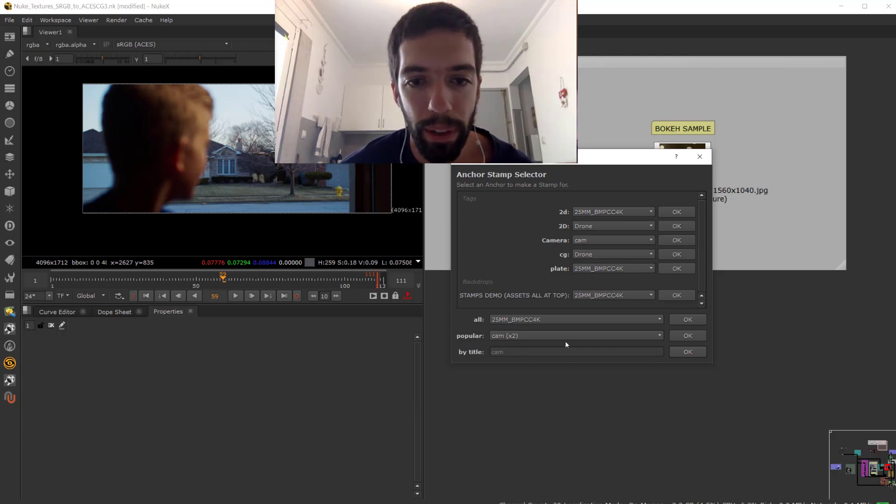
{"action": "left_click", "coordinate": [677, 241]}
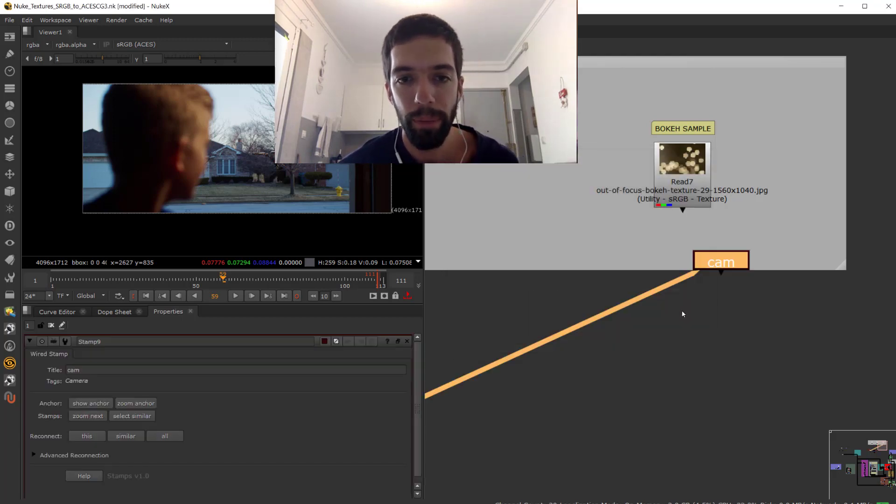
Move the new cam stamp out of the STAMPS DEMO backdrop to the empty area below the ScanlineRender nodes.
{"action": "scroll", "coordinate": [702, 272], "scroll_direction": "down", "scroll_amount": 3}
{"action": "scroll", "coordinate": [709, 297], "scroll_direction": "up", "scroll_amount": 2}
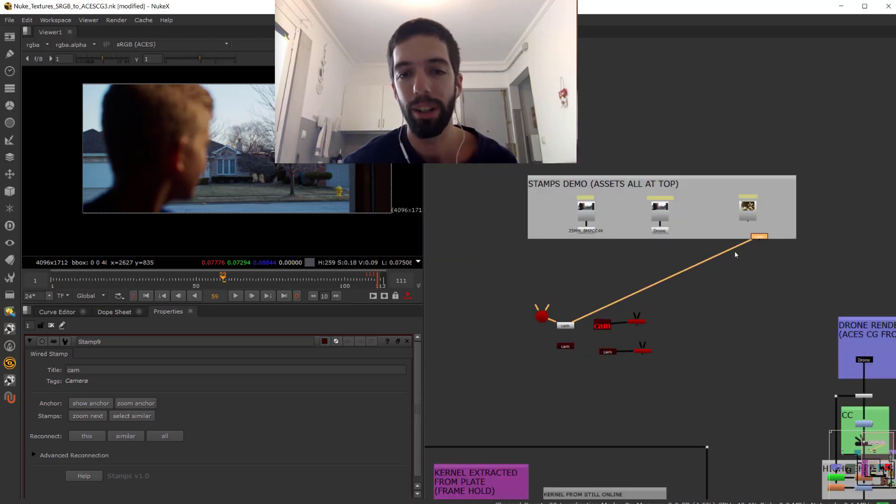
{"action": "left_click_drag", "start_coordinate": [759, 241], "coordinate": [719, 393]}
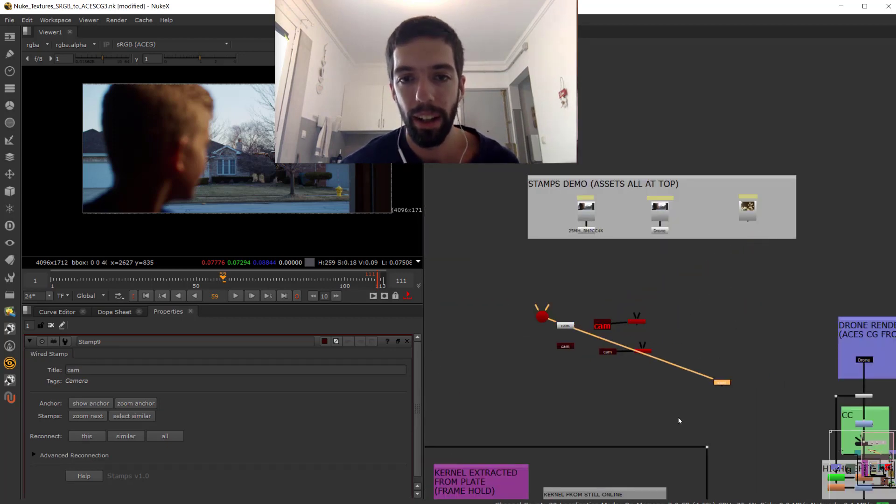
Create another stamp by the title cam in the empty area beside the IDISTORT (HEAT DIST) backdrop.
{"action": "middle_click_drag", "start_coordinate": [671, 411], "coordinate": [557, 79]}
{"action": "middle_click_drag", "start_coordinate": [530, 420], "coordinate": [522, 330]}
{"action": "scroll", "coordinate": [522, 329], "scroll_direction": "up", "scroll_amount": 3}
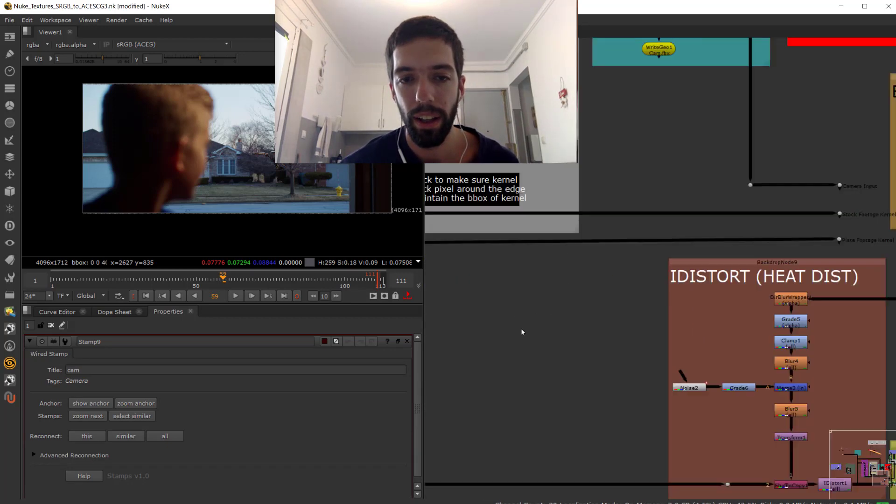
{"action": "scroll", "coordinate": [522, 345], "scroll_direction": "up", "scroll_amount": 2}
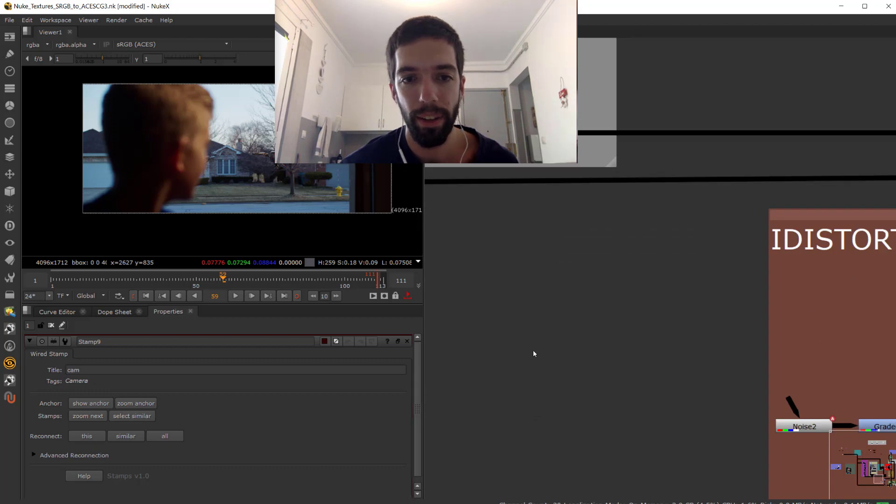
{"action": "key", "text": "F8"}
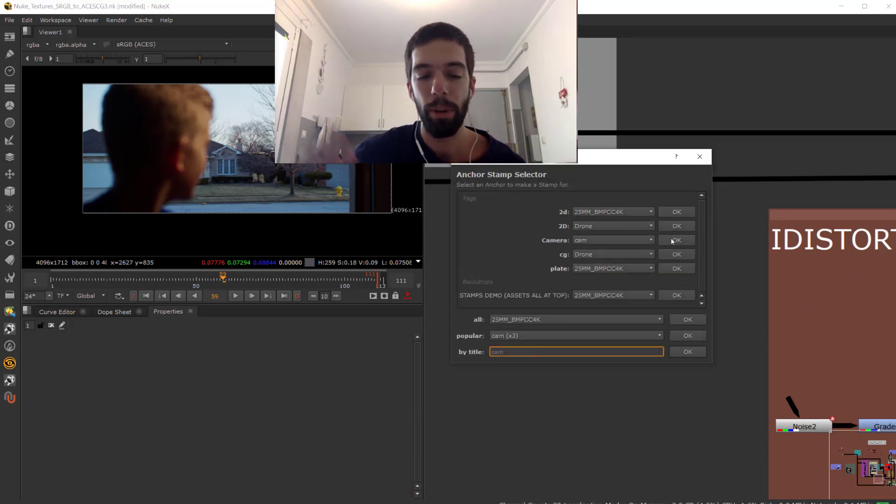
{"action": "key", "text": "Return"}
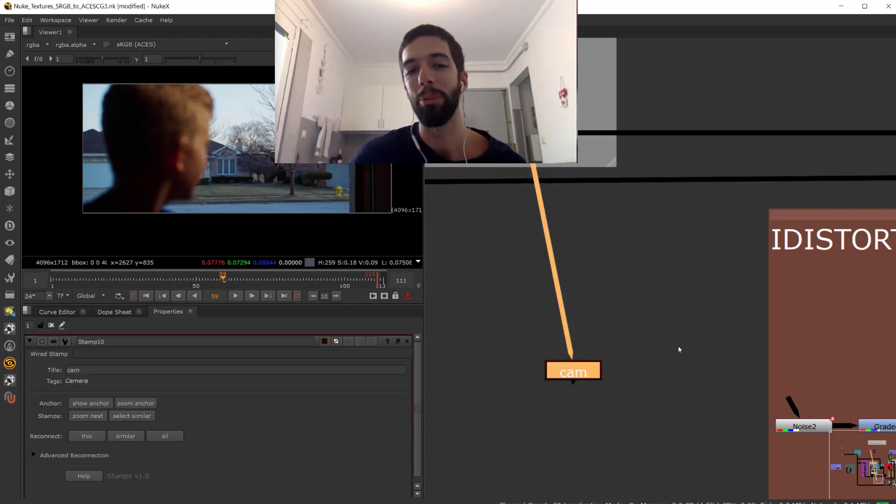
Create another cam stamp in the empty area next to the existing one, below the kernel backdrops.
{"action": "scroll", "coordinate": [587, 366], "scroll_direction": "down", "scroll_amount": 3}
{"action": "middle_click_drag", "start_coordinate": [562, 391], "coordinate": [689, 336]}
{"action": "scroll", "coordinate": [662, 328], "scroll_direction": "up", "scroll_amount": 4}
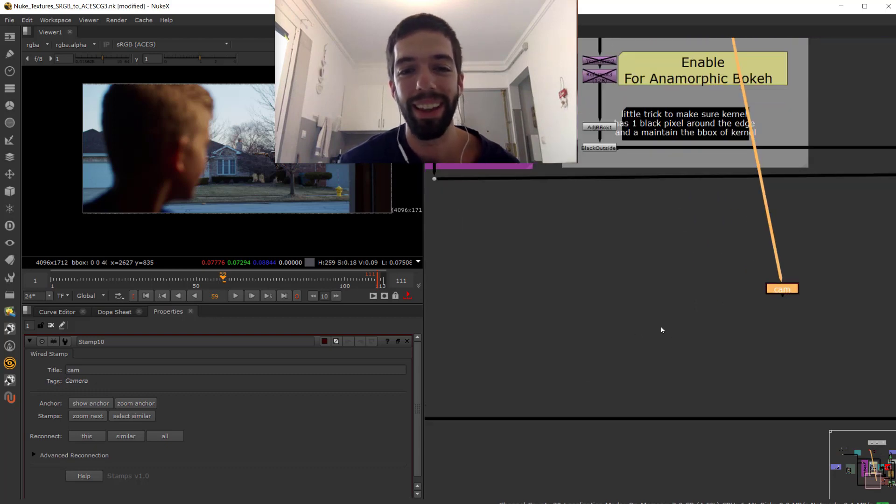
{"action": "key", "text": "F8"}
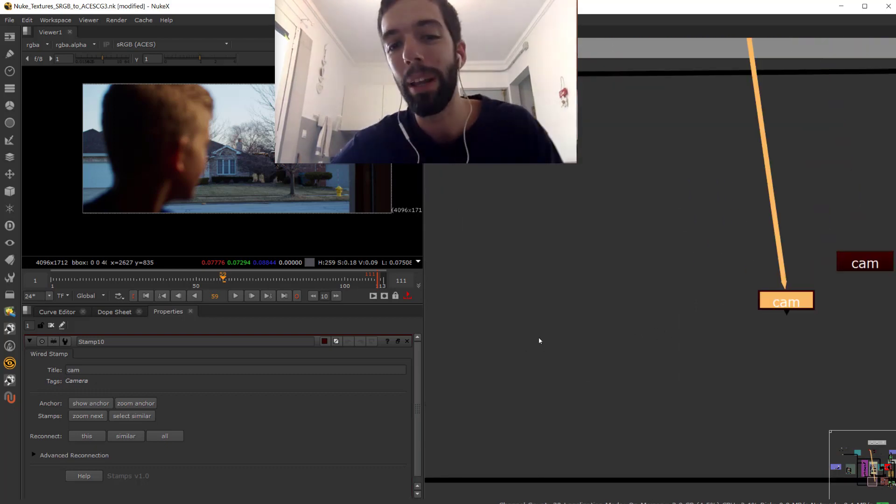
Create one more cam stamp in the empty area, choosing cam (x5) from the popular anchors.
{"action": "left_click", "coordinate": [553, 334]}
{"action": "key", "text": "F8"}
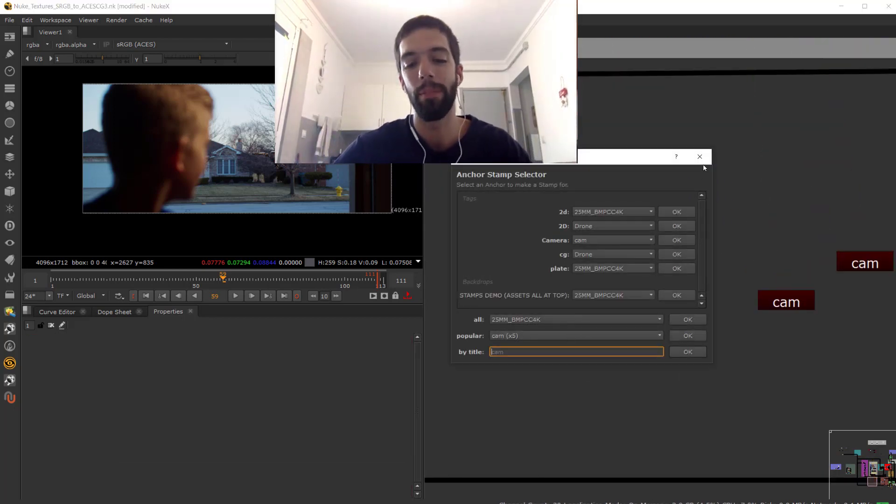
{"action": "left_click", "coordinate": [677, 226]}
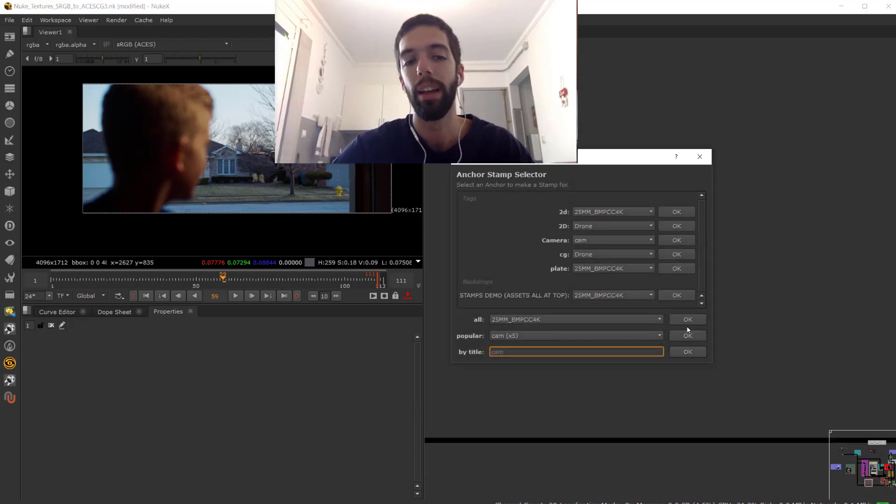
{"action": "left_click", "coordinate": [628, 334]}
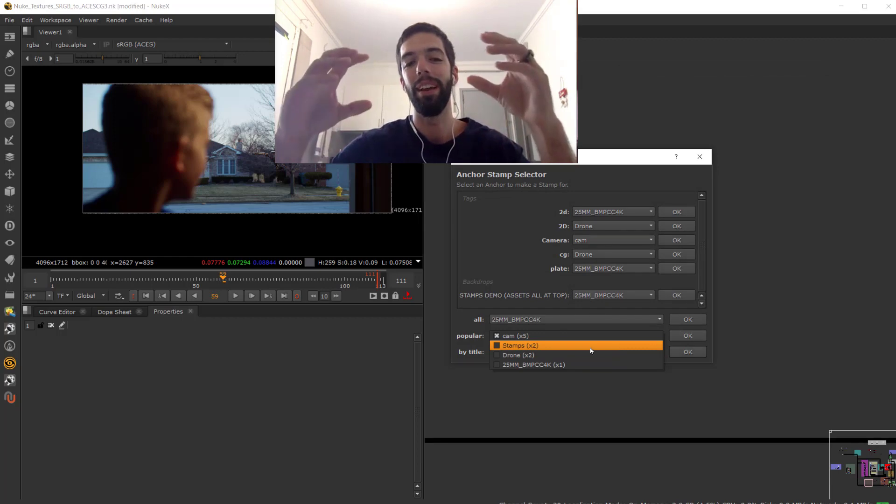
{"action": "left_click", "coordinate": [470, 338]}
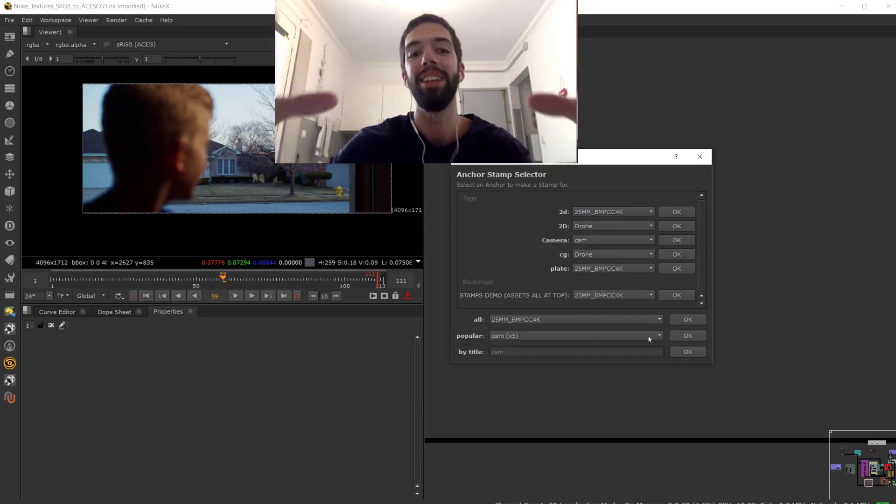
{"action": "left_click", "coordinate": [691, 337]}
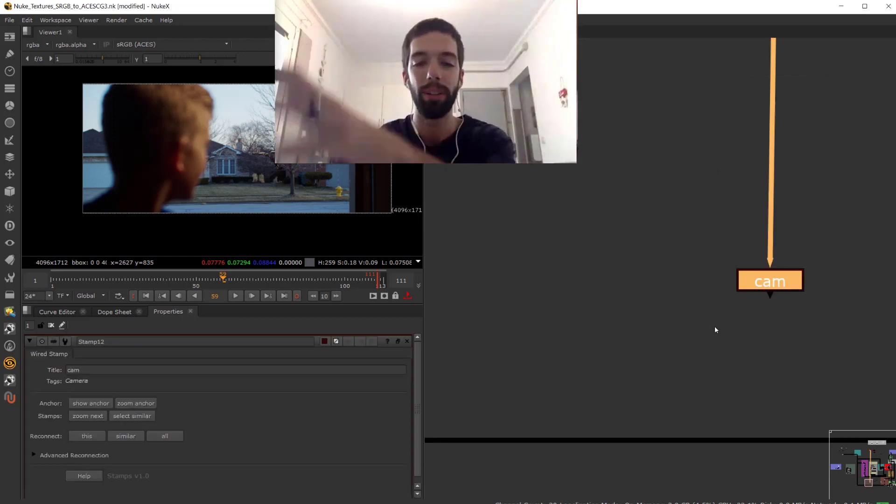
Examine the STAMPS DEMO (ASSETS ALL AT TOP) backdrop with its contents selected.
{"action": "scroll", "coordinate": [716, 327], "scroll_direction": "down", "scroll_amount": 6}
{"action": "middle_click_drag", "start_coordinate": [717, 68], "coordinate": [691, 181]}
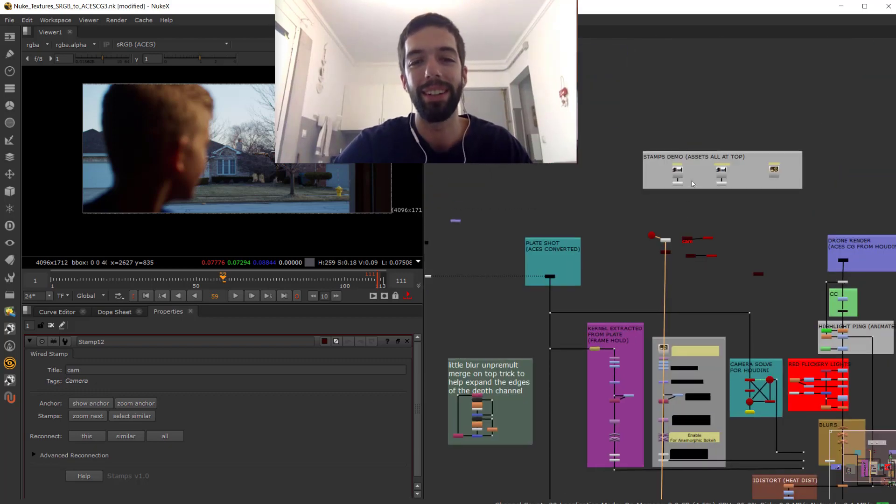
{"action": "scroll", "coordinate": [707, 175], "scroll_direction": "up", "scroll_amount": 8}
{"action": "middle_click_drag", "start_coordinate": [817, 171], "coordinate": [690, 251]}
{"action": "scroll", "coordinate": [691, 251], "scroll_direction": "down", "scroll_amount": 3}
{"action": "mouse_move", "coordinate": [631, 204]}
{"action": "left_mouse_down"}
{"action": "mouse_move", "coordinate": [623, 209]}
{"action": "mouse_move", "coordinate": [632, 195]}
{"action": "left_mouse_up"}
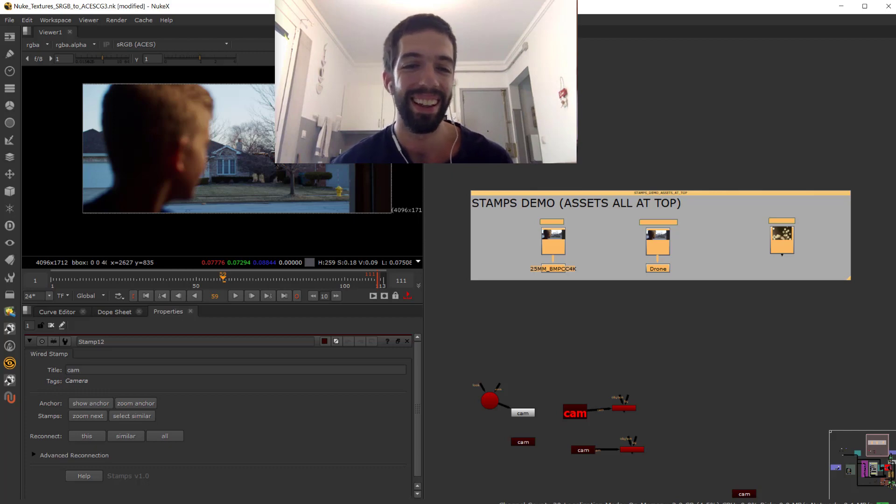
{"action": "scroll", "coordinate": [639, 332], "scroll_direction": "down", "scroll_amount": 3}
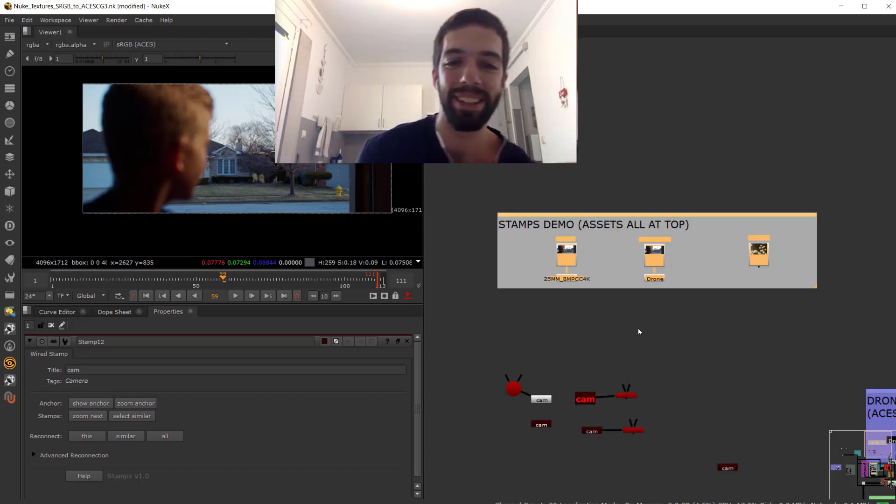
{"action": "scroll", "coordinate": [639, 332], "scroll_direction": "up", "scroll_amount": 1}
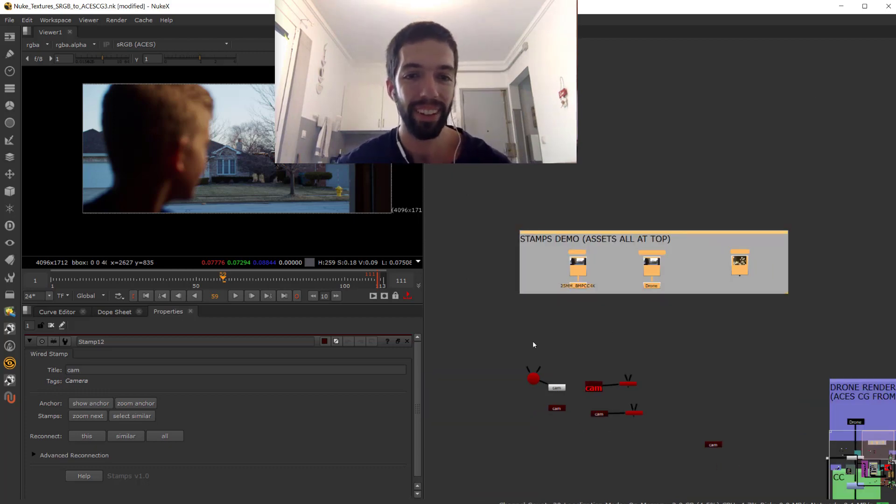
Select the camera, cam anchor, stamps and connected nodes below STAMPS DEMO to reveal their hidden links, and clear the selection.
{"action": "left_click_drag", "start_coordinate": [505, 357], "coordinate": [657, 427]}
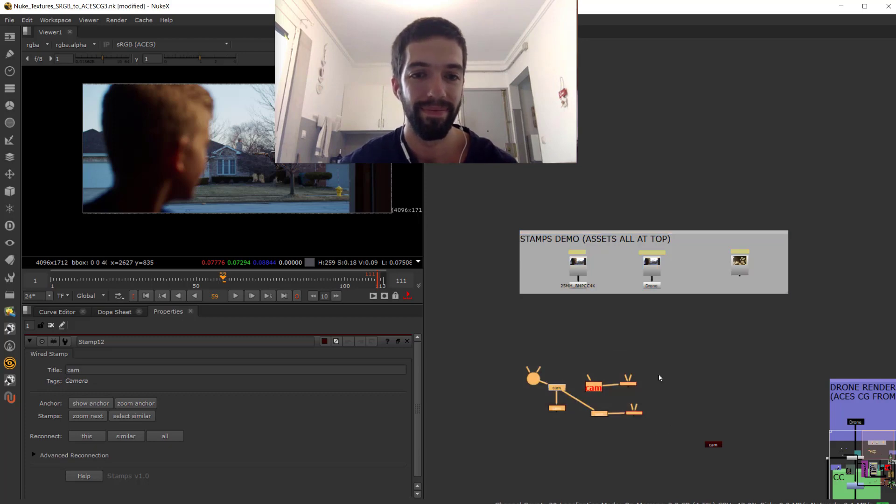
{"action": "left_click", "coordinate": [658, 374]}
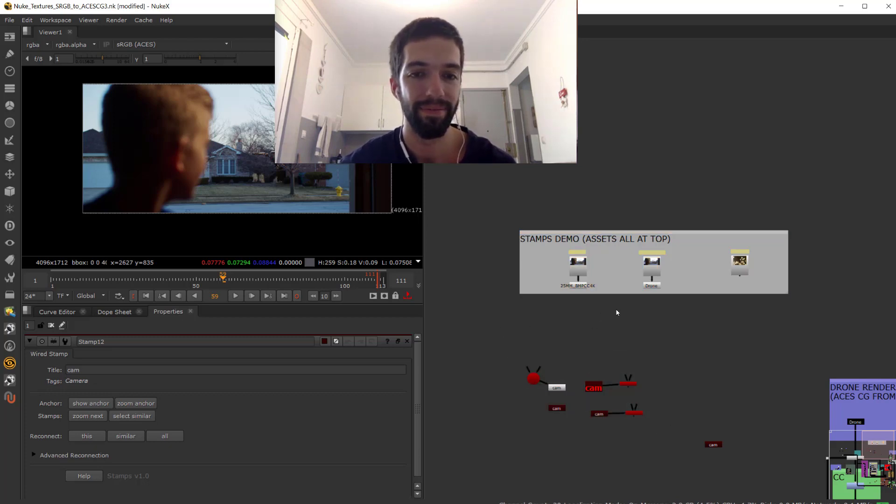
{"action": "scroll", "coordinate": [616, 310], "scroll_direction": "up", "scroll_amount": 2}
{"action": "middle_click_drag", "start_coordinate": [617, 311], "coordinate": [592, 267]}
{"action": "scroll", "coordinate": [589, 309], "scroll_direction": "down", "scroll_amount": 1}
{"action": "scroll", "coordinate": [589, 326], "scroll_direction": "up", "scroll_amount": 1}
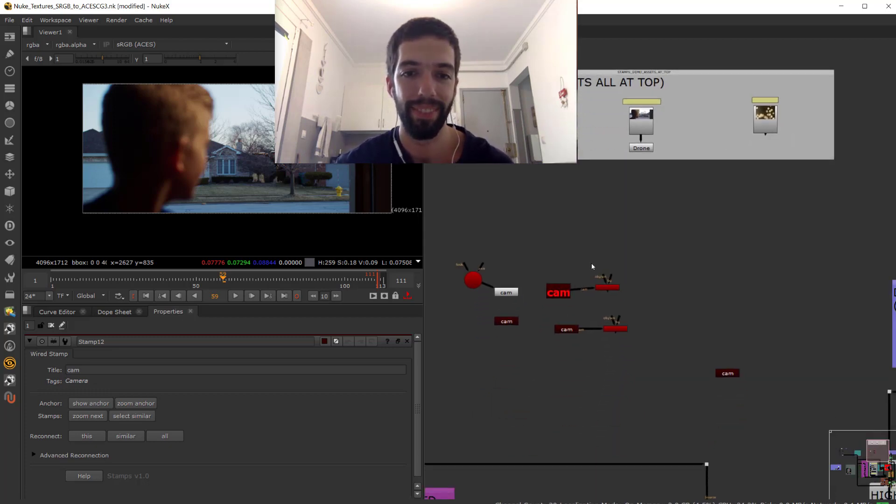
Look through the node graph from the apChroma3 node and AP CHROMA DEMO backdrop to the two kernel backdrops.
{"action": "scroll", "coordinate": [575, 287], "scroll_direction": "down", "scroll_amount": 4}
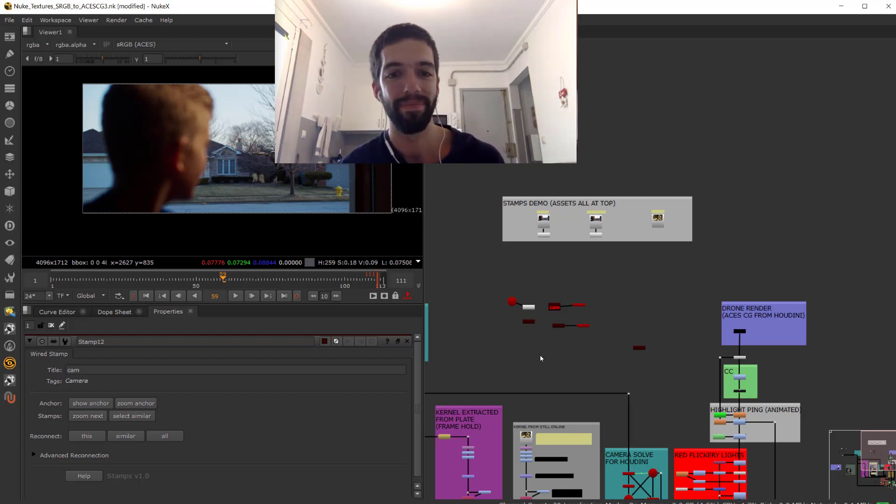
{"action": "middle_click_drag", "start_coordinate": [540, 355], "coordinate": [661, 305]}
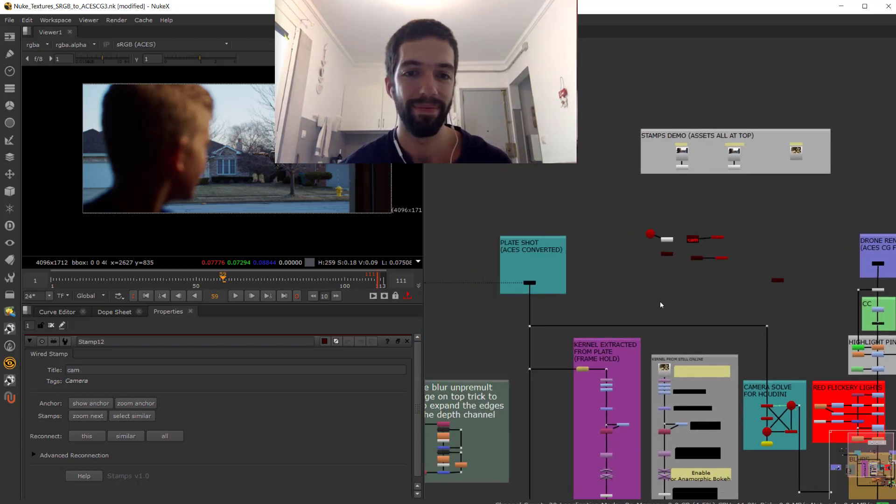
{"action": "middle_click_drag", "start_coordinate": [498, 368], "coordinate": [587, 325]}
{"action": "middle_click_drag", "start_coordinate": [535, 262], "coordinate": [636, 272]}
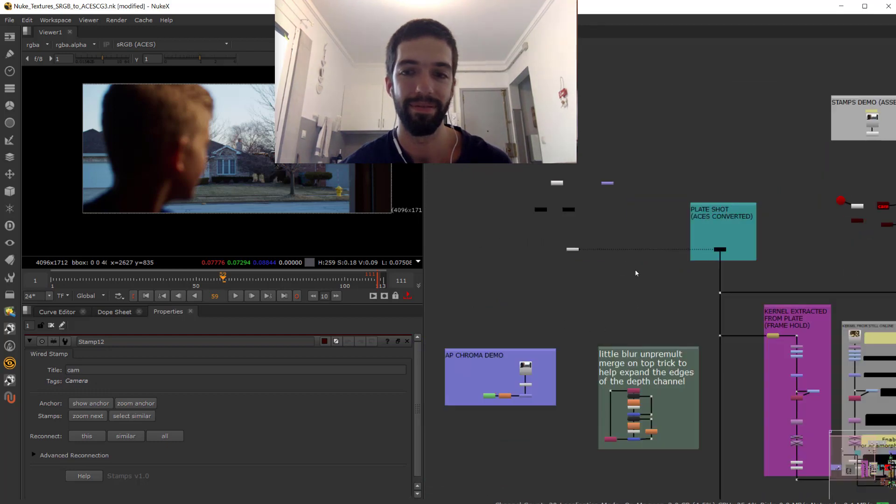
{"action": "scroll", "coordinate": [603, 185], "scroll_direction": "up", "scroll_amount": 4}
{"action": "scroll", "coordinate": [602, 185], "scroll_direction": "up", "scroll_amount": 4}
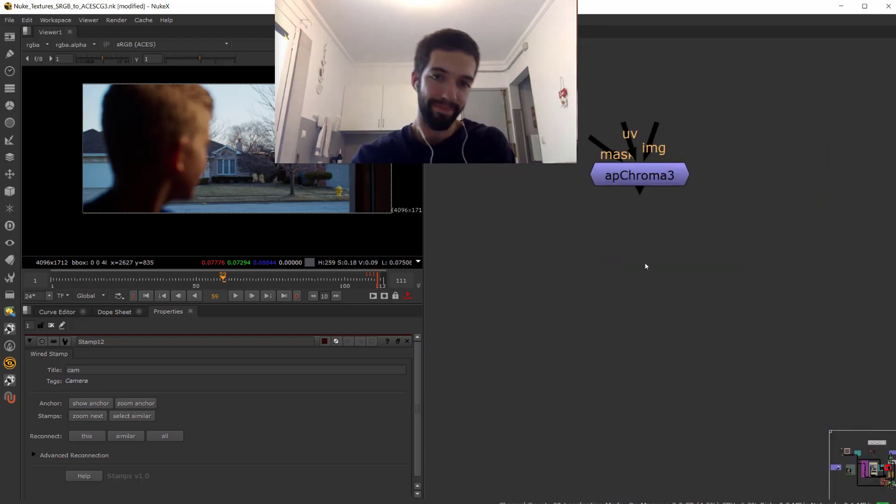
{"action": "scroll", "coordinate": [646, 267], "scroll_direction": "down", "scroll_amount": 4}
{"action": "middle_click_drag", "start_coordinate": [627, 261], "coordinate": [609, 272]}
{"action": "scroll", "coordinate": [608, 307], "scroll_direction": "down", "scroll_amount": 6}
{"action": "middle_click_drag", "start_coordinate": [608, 357], "coordinate": [602, 265]}
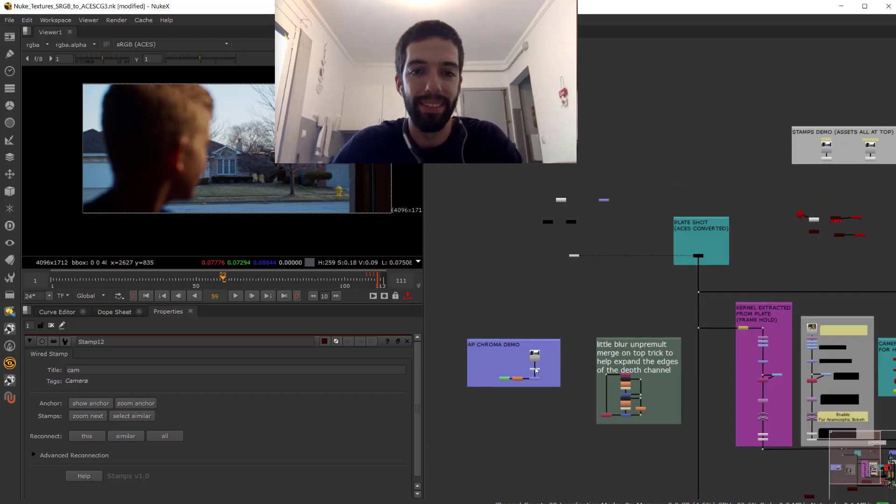
{"action": "scroll", "coordinate": [467, 390], "scroll_direction": "up", "scroll_amount": 6}
{"action": "scroll", "coordinate": [600, 382], "scroll_direction": "down", "scroll_amount": 5}
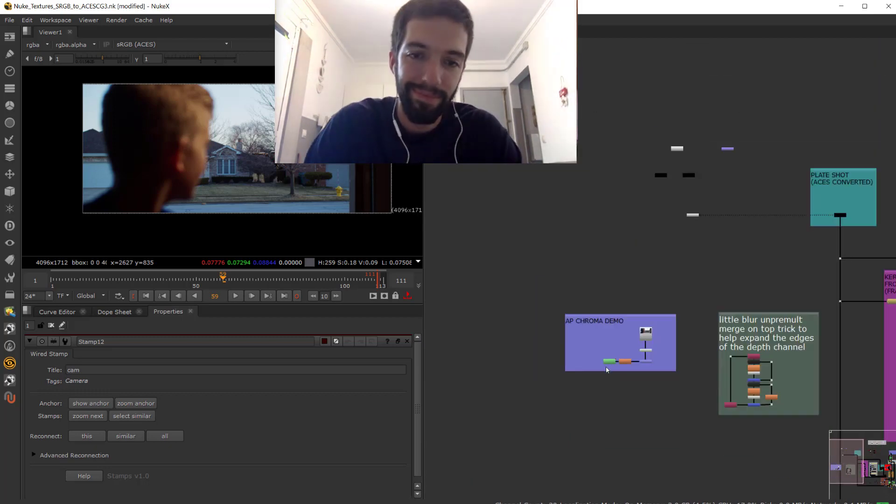
{"action": "scroll", "coordinate": [607, 370], "scroll_direction": "down", "scroll_amount": 3}
{"action": "middle_click_drag", "start_coordinate": [704, 373], "coordinate": [447, 289]}
{"action": "middle_click_drag", "start_coordinate": [564, 298], "coordinate": [629, 298]}
{"action": "scroll", "coordinate": [628, 299], "scroll_direction": "up", "scroll_amount": 4}
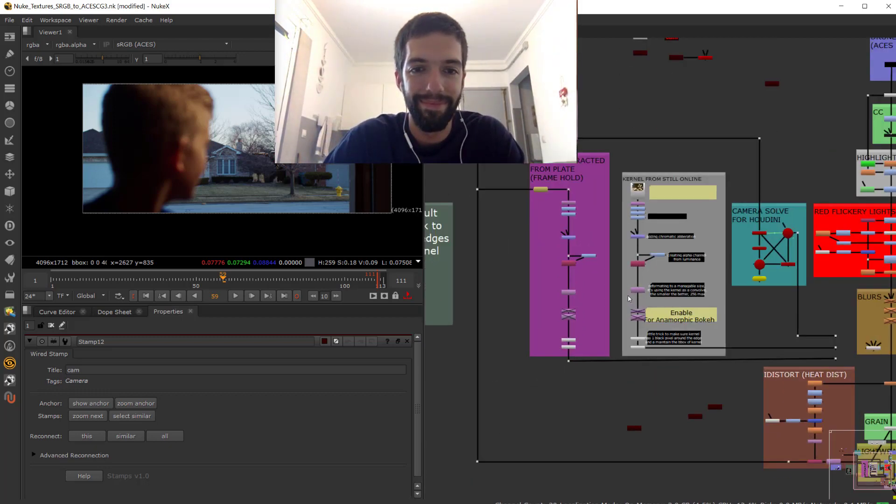
Examine the nodes and notes inside the KERNEL FROM STILL ONLINE backdrop, from the Read5 image down to BlackOutside1.
{"action": "scroll", "coordinate": [629, 299], "scroll_direction": "up", "scroll_amount": 1}
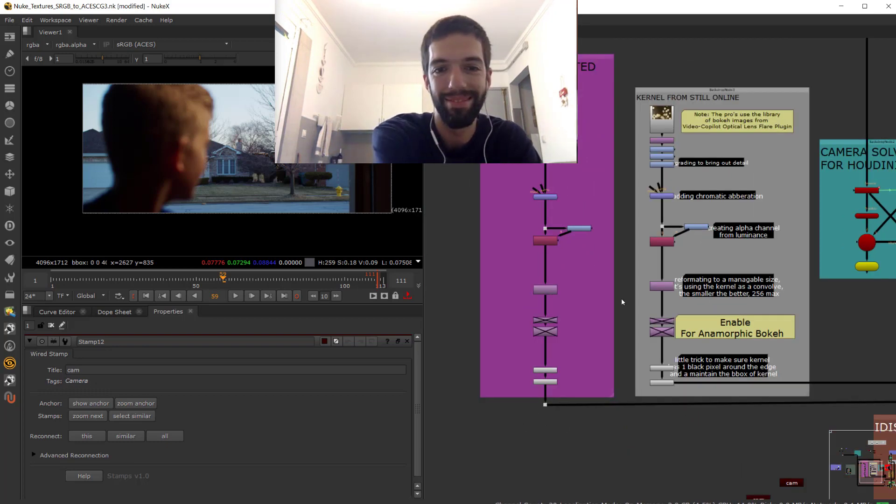
{"action": "scroll", "coordinate": [626, 279], "scroll_direction": "up", "scroll_amount": 2}
{"action": "scroll", "coordinate": [627, 286], "scroll_direction": "up", "scroll_amount": 1}
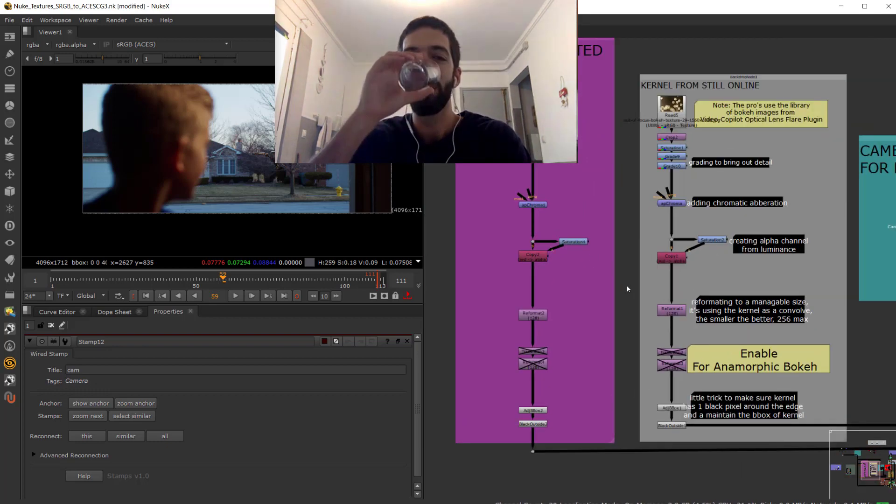
{"action": "scroll", "coordinate": [625, 302], "scroll_direction": "down", "scroll_amount": 1}
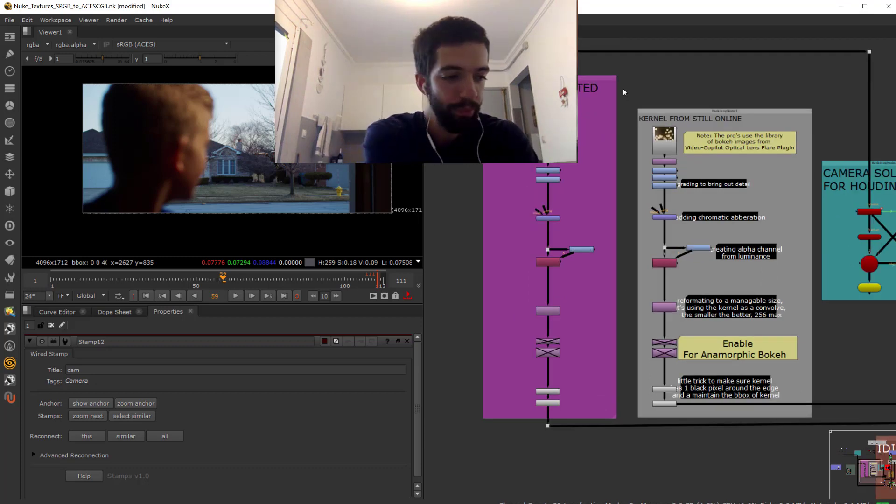
{"action": "left_click_drag", "start_coordinate": [626, 87], "coordinate": [819, 429]}
{"action": "left_click", "coordinate": [621, 302]}
{"action": "scroll", "coordinate": [637, 313], "scroll_direction": "up", "scroll_amount": 1}
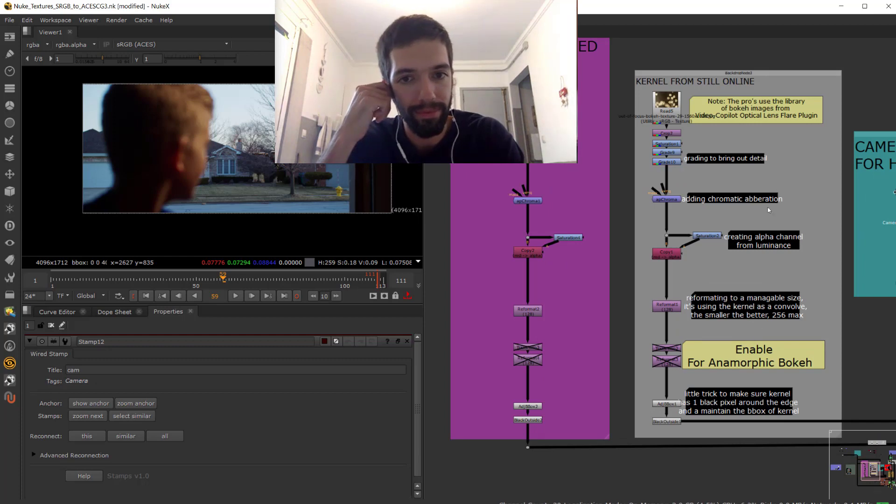
{"action": "scroll", "coordinate": [691, 96], "scroll_direction": "up", "scroll_amount": 1}
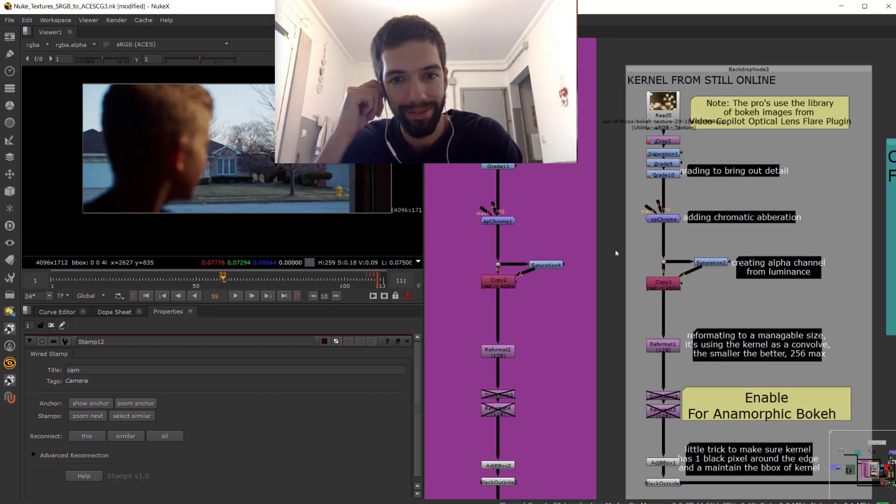
{"action": "middle_click_drag", "start_coordinate": [645, 209], "coordinate": [635, 161]}
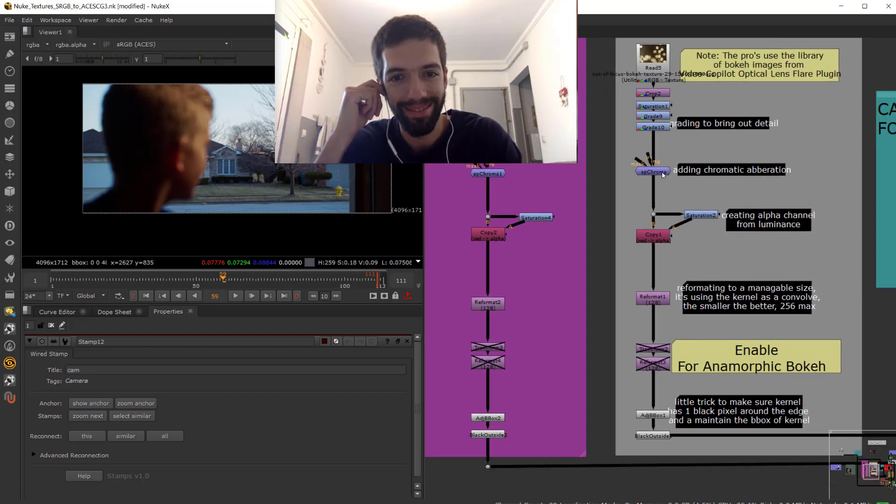
{"action": "scroll", "coordinate": [642, 173], "scroll_direction": "up", "scroll_amount": 1}
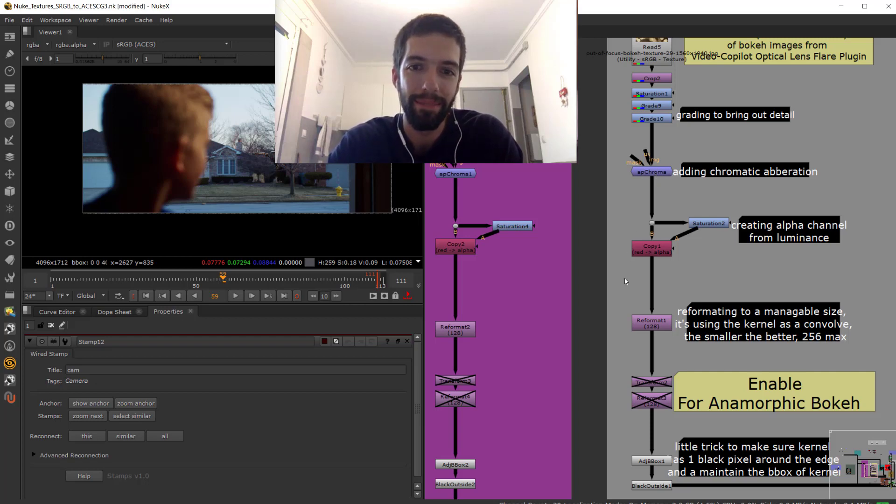
{"action": "middle_click_drag", "start_coordinate": [608, 290], "coordinate": [590, 181]}
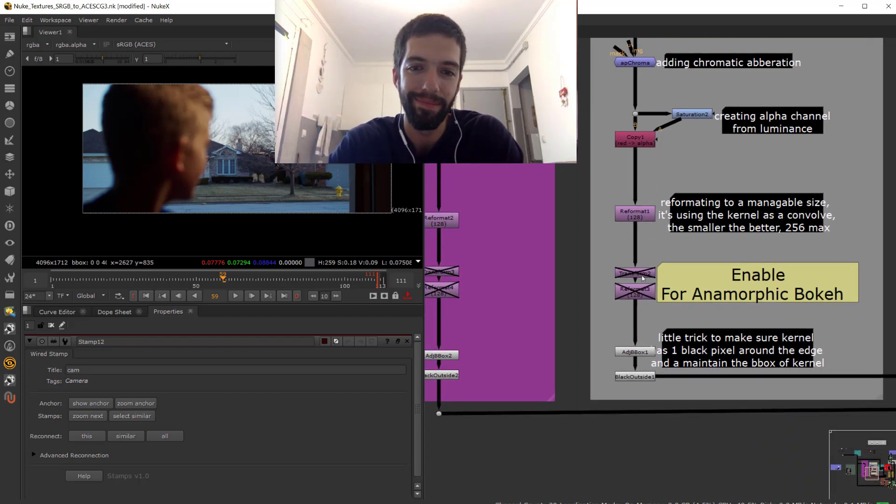
{"action": "scroll", "coordinate": [627, 274], "scroll_direction": "down", "scroll_amount": 3}
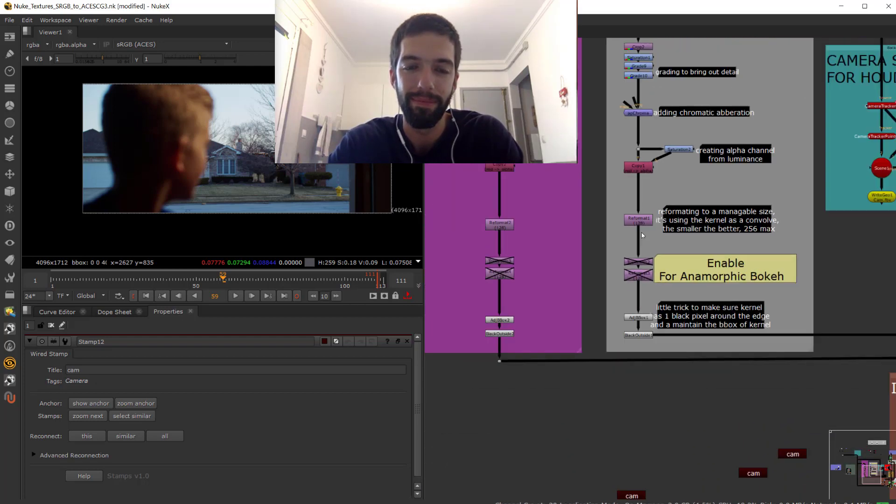
View the Read5 bokeh image and the Crop2 result in the KERNEL FROM STILL ONLINE backdrop.
{"action": "left_click", "coordinate": [626, 101]}
{"action": "key", "text": "1"}
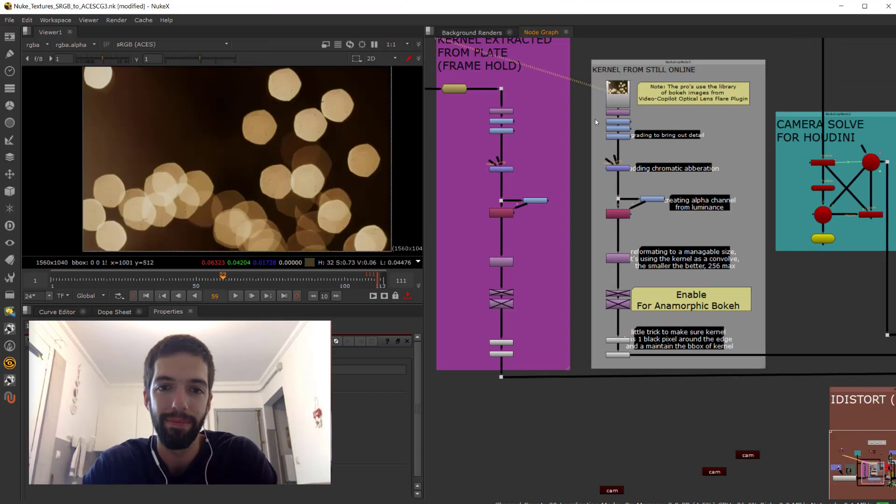
{"action": "scroll", "coordinate": [555, 129], "scroll_direction": "up", "scroll_amount": 3}
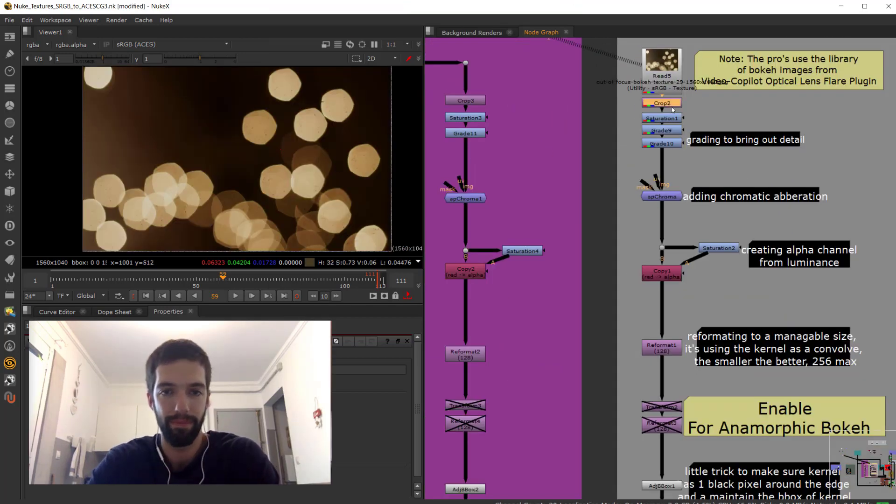
{"action": "key", "text": "2"}
{"action": "scroll", "coordinate": [338, 155], "scroll_direction": "down", "scroll_amount": 3}
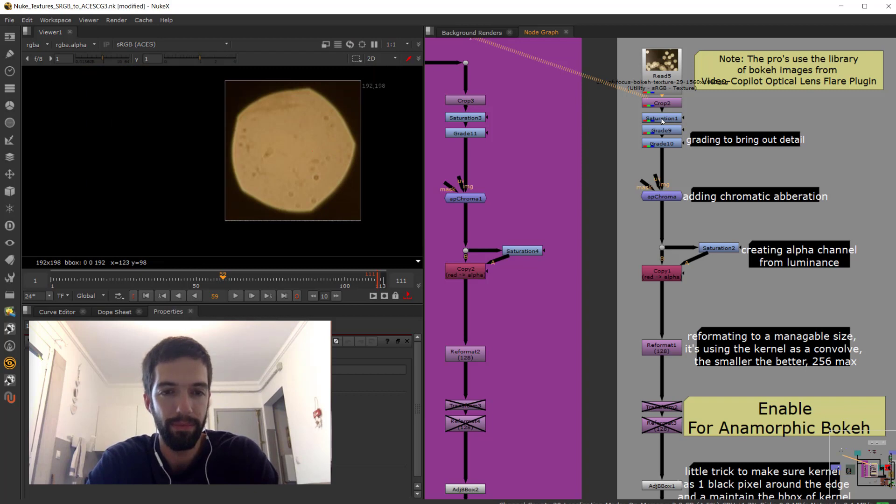
View the outputs of Saturation1, Grade9, Grade10 and apChroma one after another.
{"action": "left_click", "coordinate": [668, 119]}
{"action": "key", "text": "1"}
{"action": "left_click", "coordinate": [674, 132]}
{"action": "key", "text": "1"}
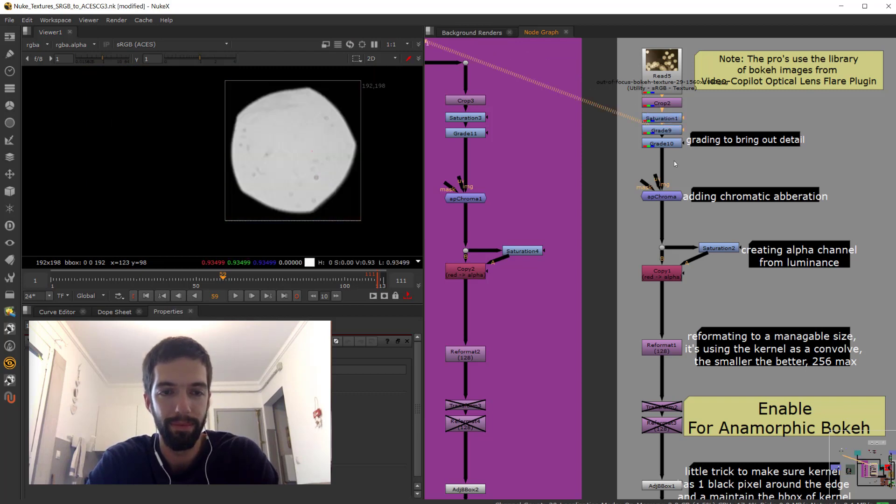
{"action": "left_click", "coordinate": [670, 144]}
{"action": "key", "text": "1"}
{"action": "left_click", "coordinate": [662, 197]}
{"action": "key", "text": "1"}
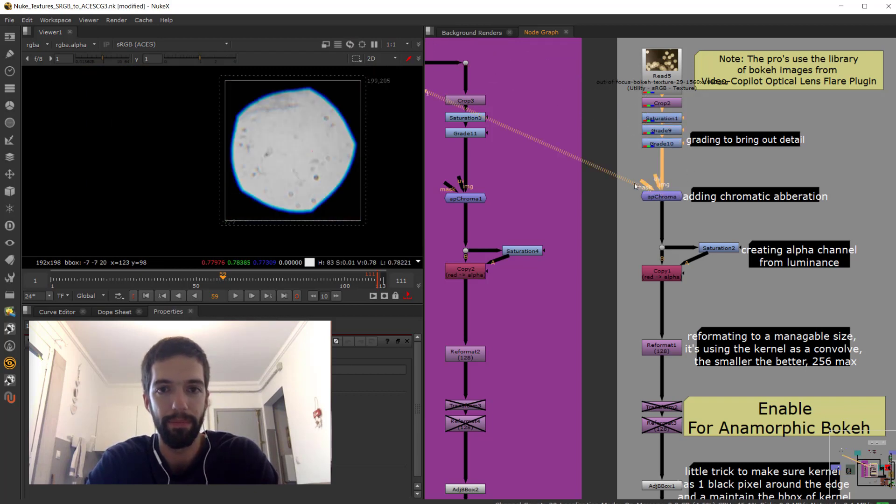
View the Reformat1 output in the KERNEL FROM STILL ONLINE backdrop, framed in the viewer.
{"action": "scroll", "coordinate": [361, 120], "scroll_direction": "up", "scroll_amount": 3}
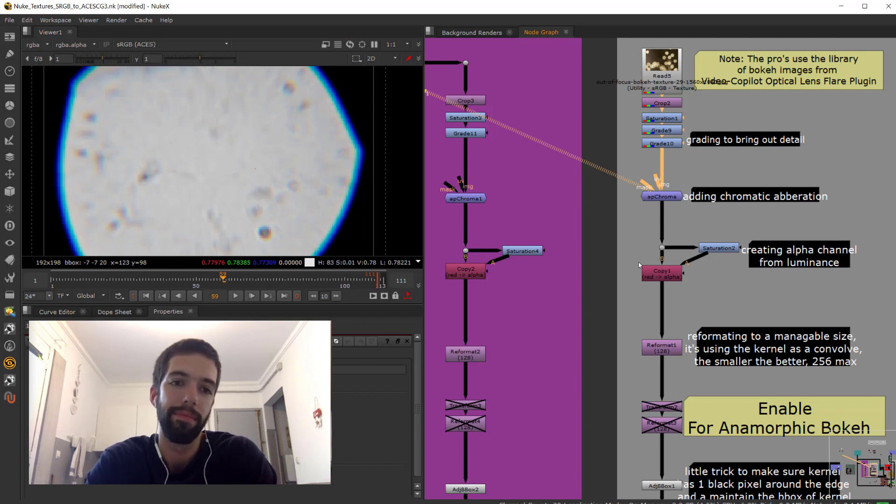
{"action": "middle_click_drag", "start_coordinate": [639, 262], "coordinate": [635, 212]}
{"action": "left_click", "coordinate": [659, 227]}
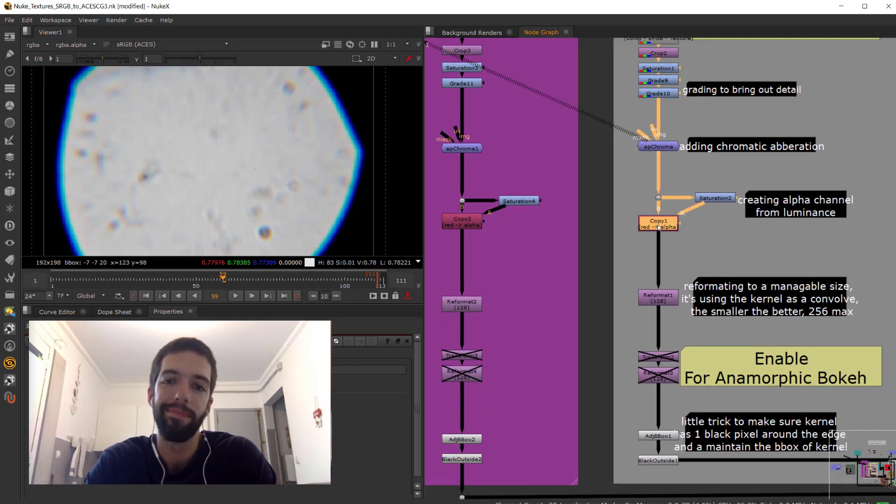
{"action": "left_click", "coordinate": [659, 298]}
{"action": "key", "text": "1"}
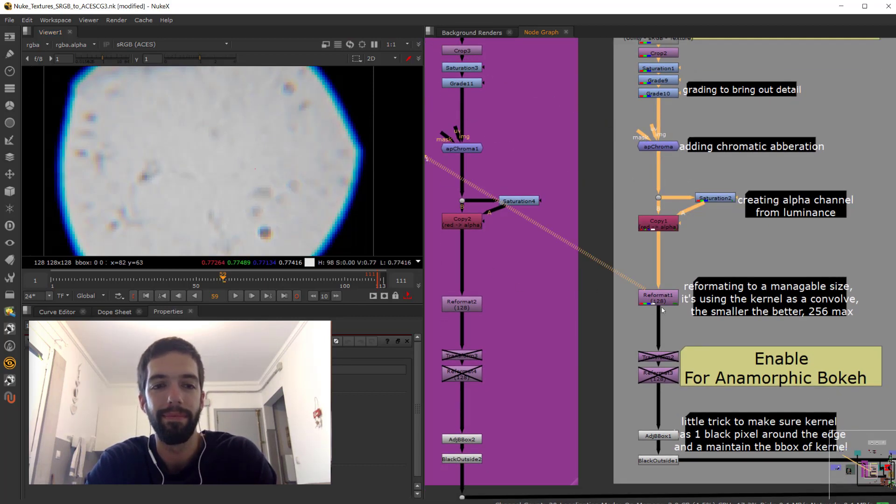
{"action": "key", "text": "f"}
{"action": "scroll", "coordinate": [619, 279], "scroll_direction": "down", "scroll_amount": 3}
{"action": "key", "text": "f"}
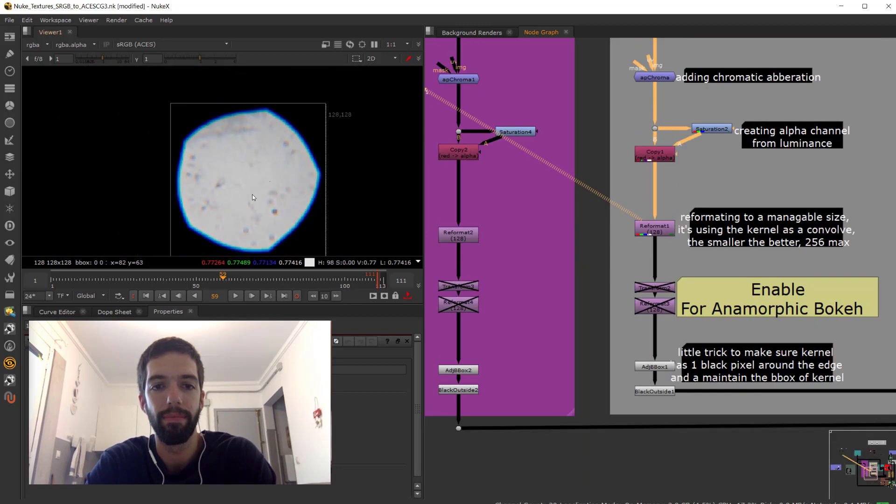
{"action": "scroll", "coordinate": [570, 303], "scroll_direction": "up", "scroll_amount": 2}
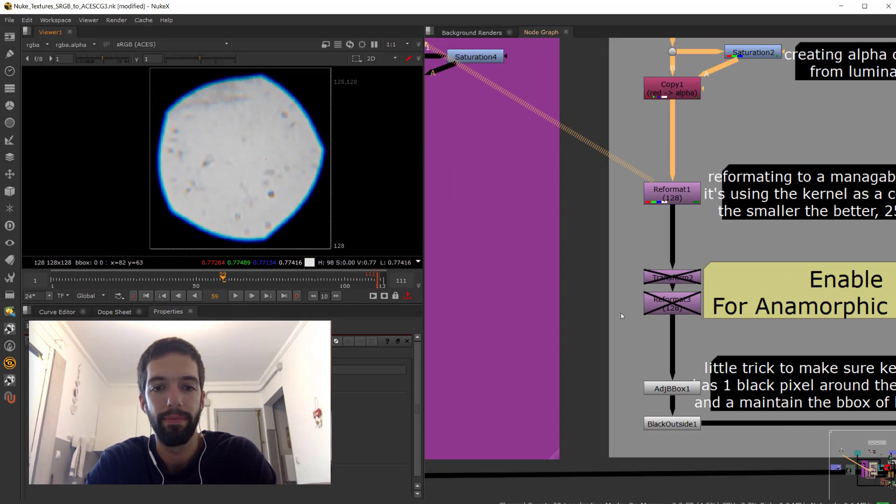
Preview the anamorphic bokeh by viewing Reformat3 and enabling Transform2 and Reformat3, and disable both nodes again.
{"action": "left_click", "coordinate": [666, 306]}
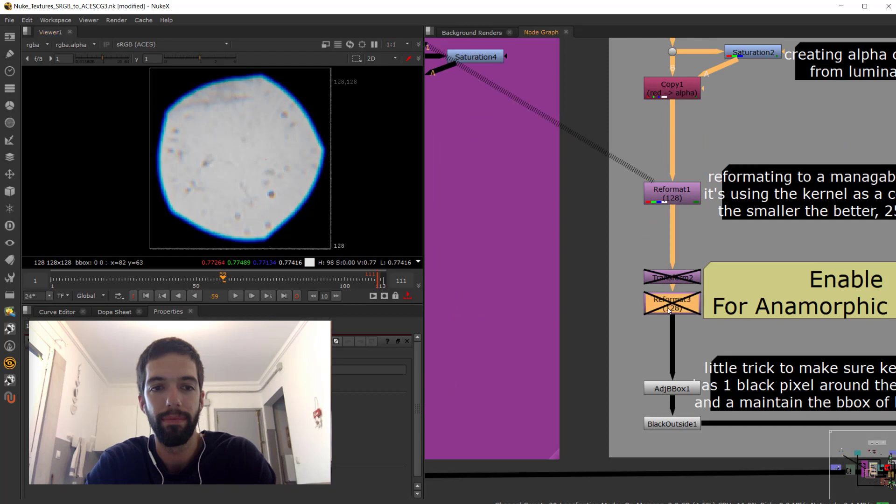
{"action": "key", "text": "1"}
{"action": "left_click_drag", "start_coordinate": [619, 256], "coordinate": [714, 326]}
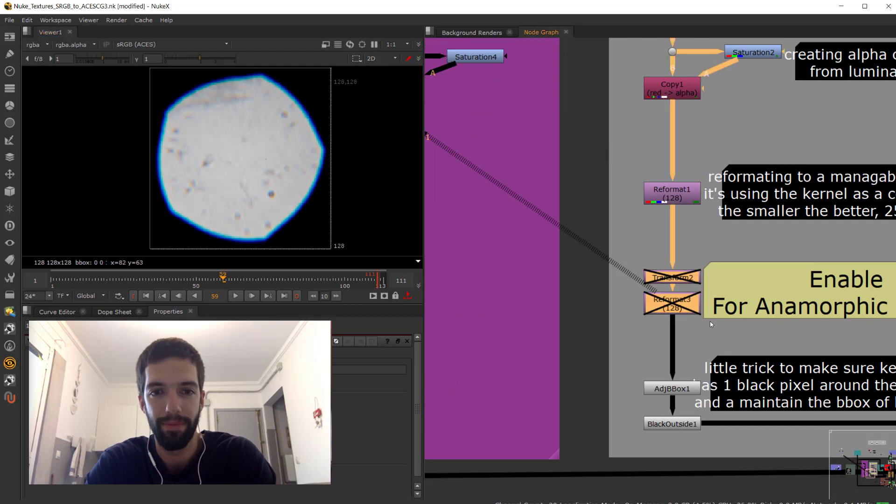
{"action": "key", "text": "d"}
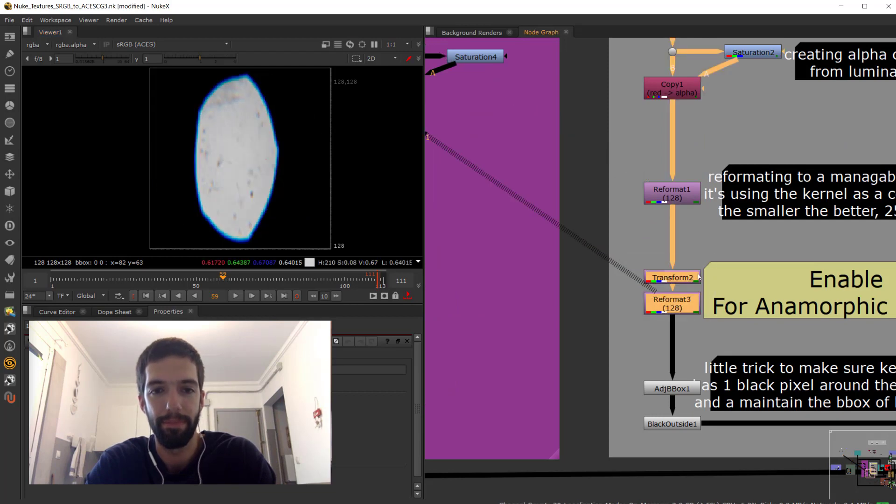
{"action": "key", "text": "d"}
{"action": "left_click", "coordinate": [652, 346]}
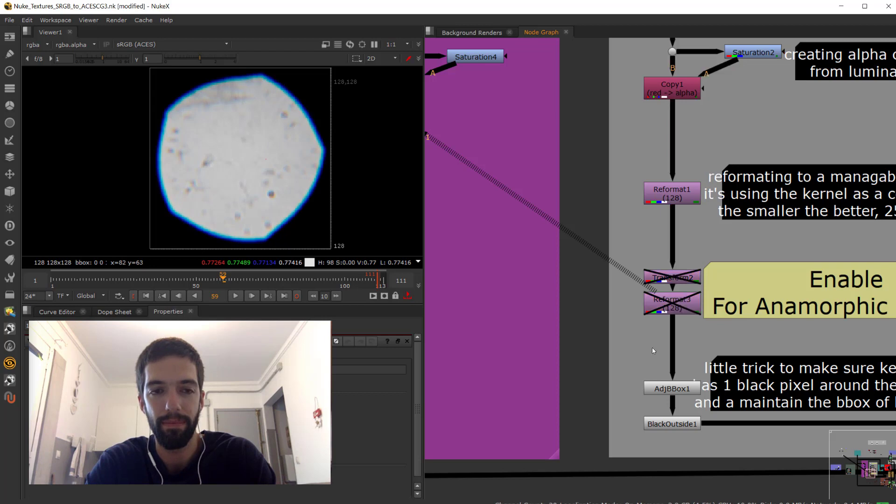
View the AdjBBox1 and BlackOutside1 outputs and read the note about the black pixel around the kernel.
{"action": "middle_click_drag", "start_coordinate": [652, 347], "coordinate": [645, 271]}
{"action": "left_click", "coordinate": [668, 311]}
{"action": "left_click", "coordinate": [666, 348]}
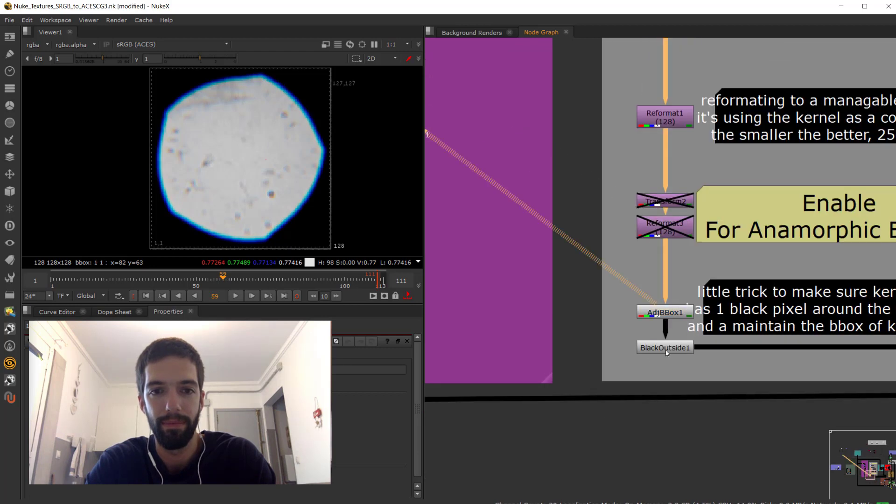
{"action": "scroll", "coordinate": [646, 323], "scroll_direction": "down", "scroll_amount": 3}
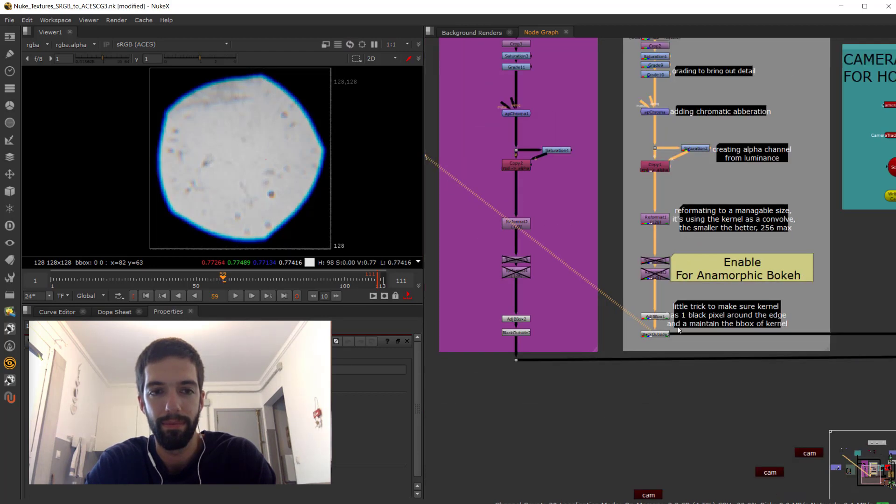
{"action": "scroll", "coordinate": [735, 320], "scroll_direction": "up", "scroll_amount": 3}
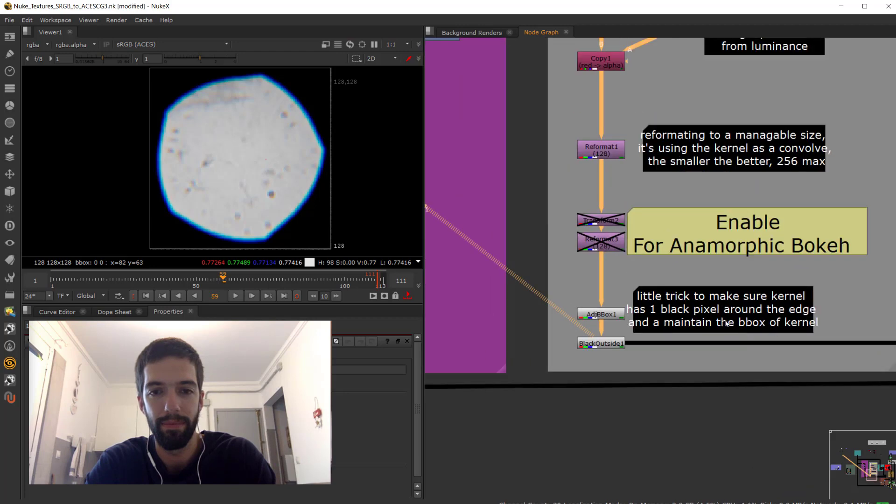
Look over the AP CHROMA DEMO backdrop, from the Read1 drone render to the apChroma2 node and its mask.
{"action": "scroll", "coordinate": [621, 346], "scroll_direction": "down", "scroll_amount": 5}
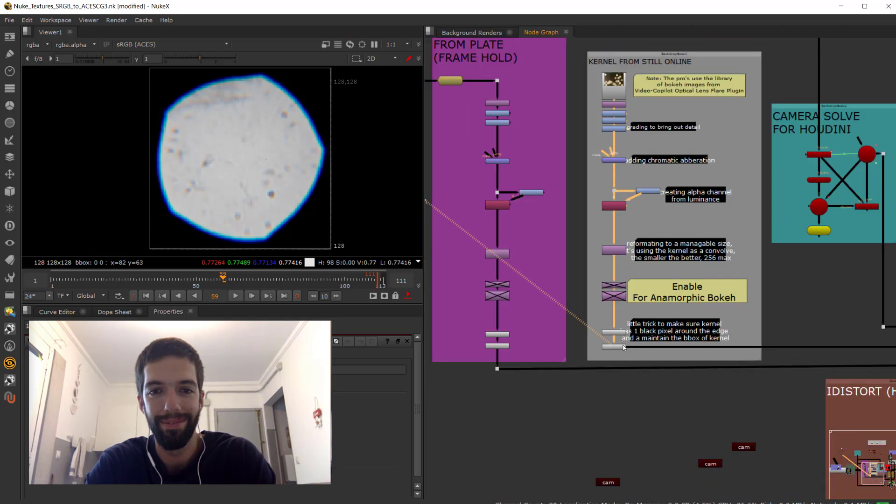
{"action": "middle_click_drag", "start_coordinate": [453, 291], "coordinate": [857, 310]}
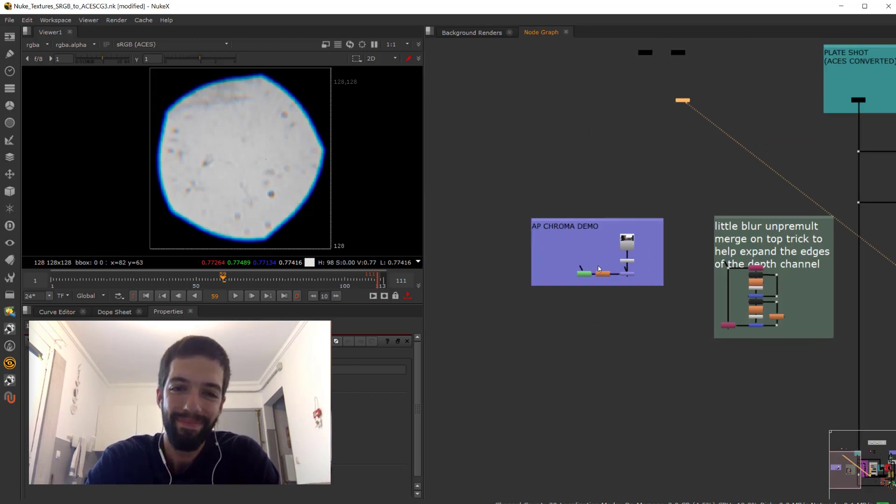
{"action": "scroll", "coordinate": [623, 273], "scroll_direction": "up", "scroll_amount": 3}
{"action": "scroll", "coordinate": [721, 327], "scroll_direction": "down", "scroll_amount": 3}
{"action": "middle_click_drag", "start_coordinate": [716, 340], "coordinate": [642, 327]}
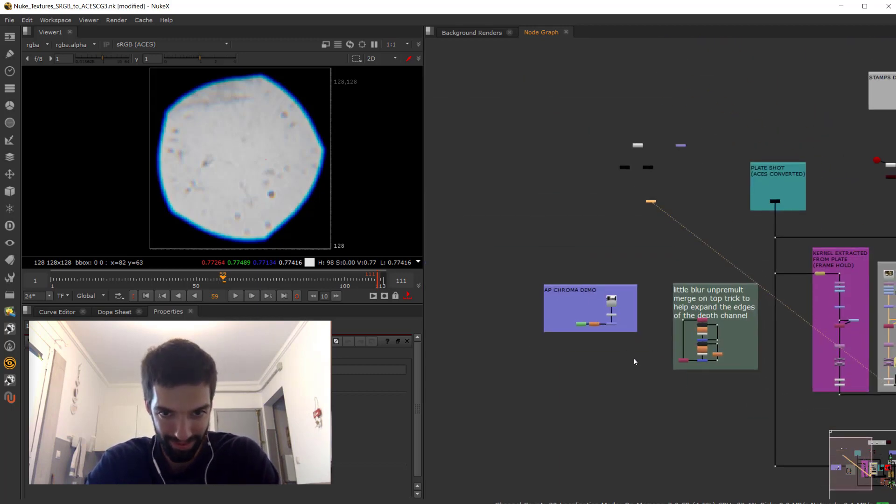
{"action": "scroll", "coordinate": [603, 334], "scroll_direction": "up", "scroll_amount": 4}
{"action": "scroll", "coordinate": [603, 333], "scroll_direction": "up", "scroll_amount": 3}
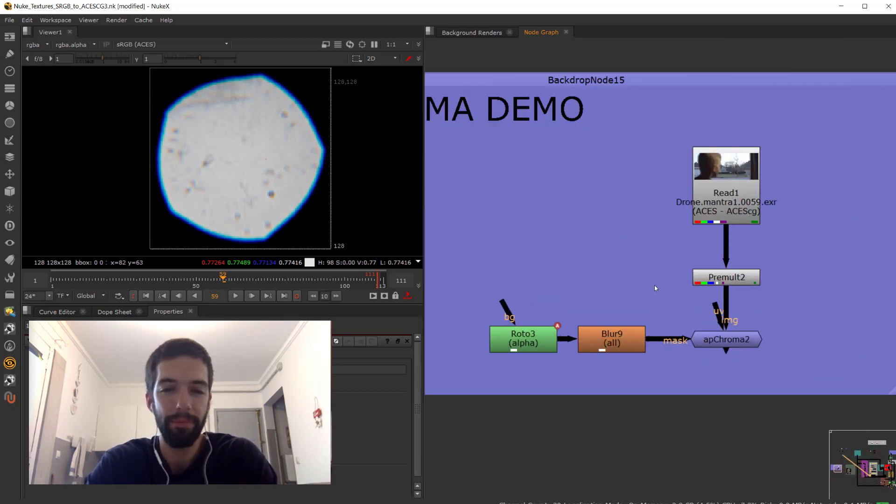
{"action": "scroll", "coordinate": [679, 308], "scroll_direction": "down", "scroll_amount": 5}
{"action": "scroll", "coordinate": [678, 308], "scroll_direction": "up", "scroll_amount": 4}
{"action": "scroll", "coordinate": [681, 313], "scroll_direction": "down", "scroll_amount": 5}
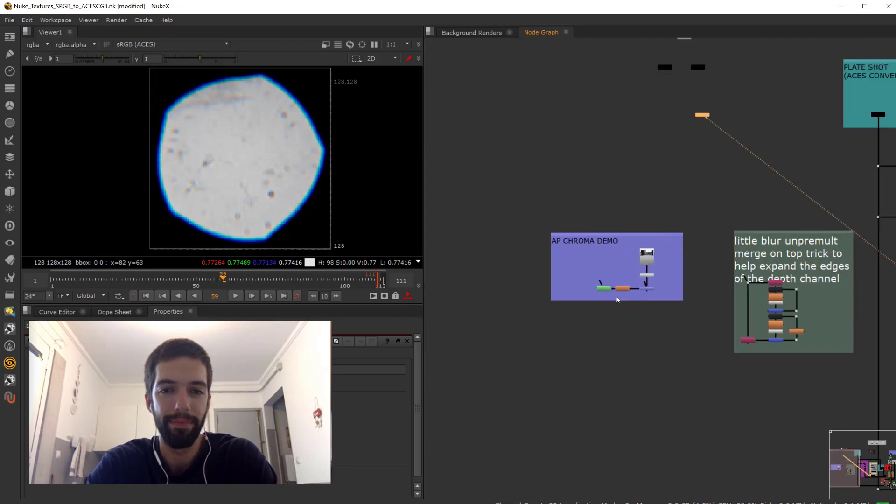
Look across the node graph from the kernel backdrops to the drone compositing backdrops and back to AP CHROMA DEMO.
{"action": "middle_click_drag", "start_coordinate": [616, 301], "coordinate": [512, 275]}
{"action": "middle_click_drag", "start_coordinate": [723, 308], "coordinate": [405, 288]}
{"action": "middle_click_drag", "start_coordinate": [814, 304], "coordinate": [734, 300]}
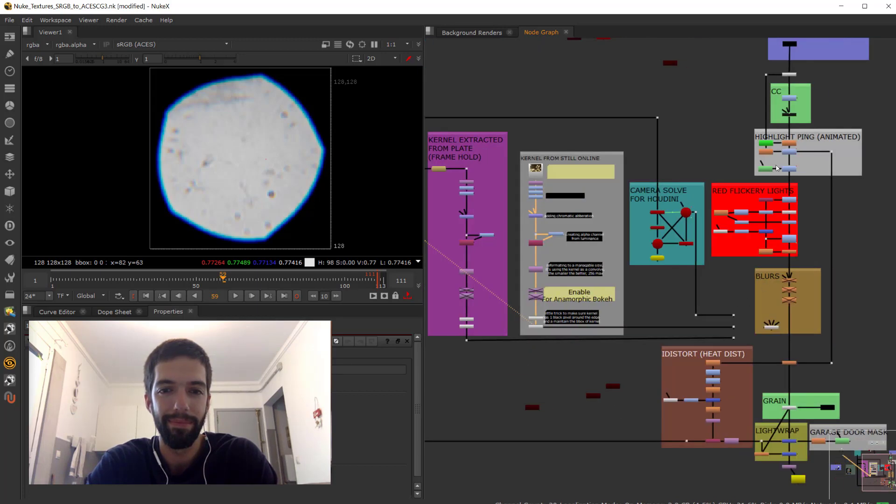
{"action": "scroll", "coordinate": [586, 342], "scroll_direction": "down", "scroll_amount": 1}
{"action": "middle_click_drag", "start_coordinate": [587, 342], "coordinate": [865, 333]}
{"action": "middle_click_drag", "start_coordinate": [612, 287], "coordinate": [658, 329]}
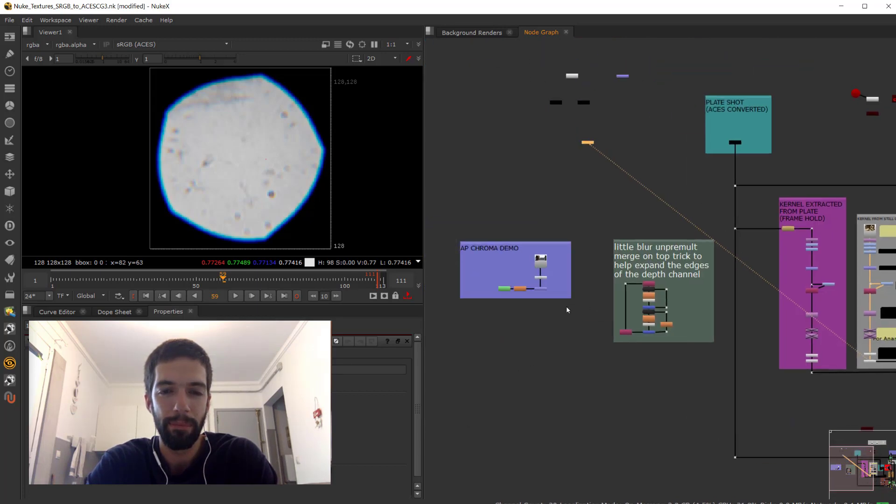
{"action": "scroll", "coordinate": [565, 308], "scroll_direction": "up", "scroll_amount": 3}
{"action": "middle_click_drag", "start_coordinate": [564, 310], "coordinate": [572, 324]}
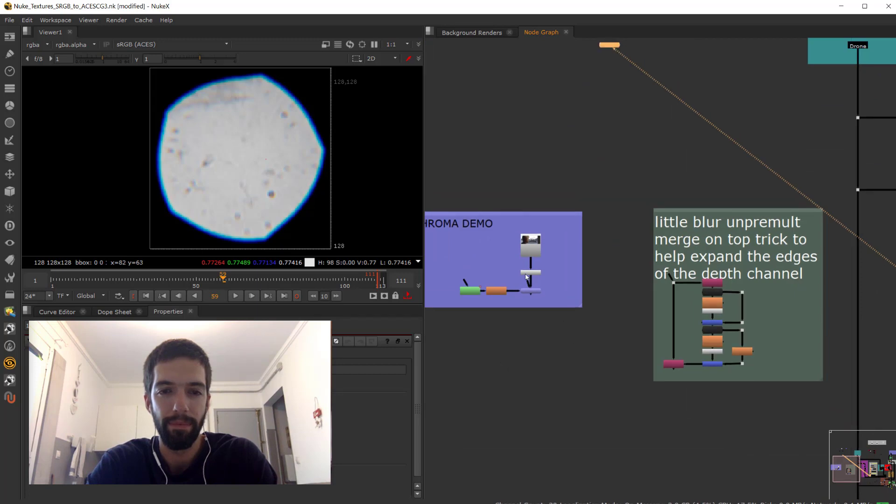
{"action": "scroll", "coordinate": [527, 276], "scroll_direction": "up", "scroll_amount": 4}
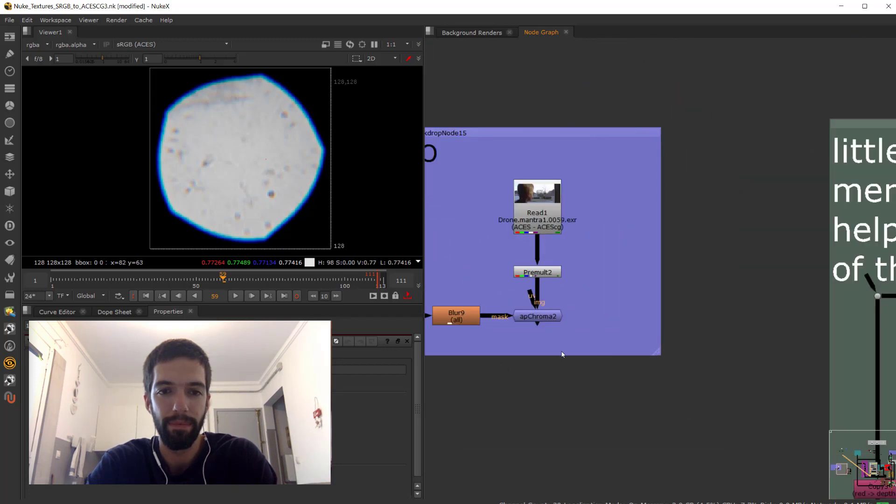
{"action": "scroll", "coordinate": [570, 352], "scroll_direction": "down", "scroll_amount": 5}
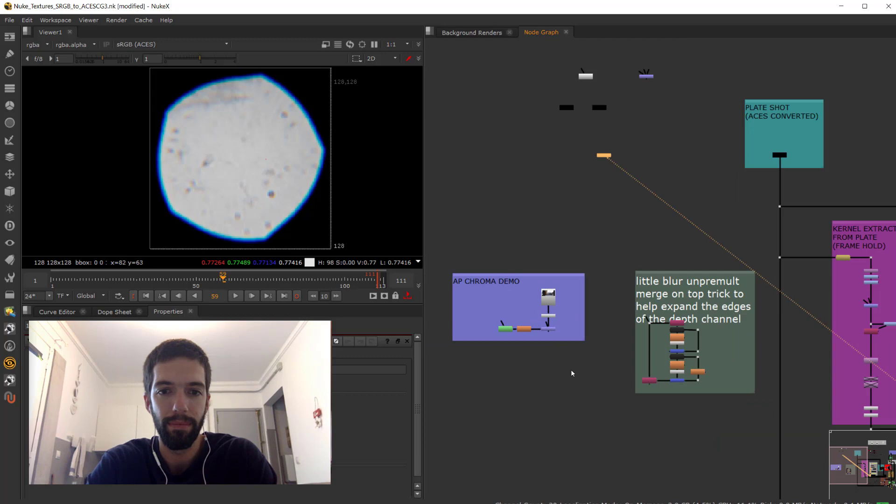
View the Drone stamp in the DRONE RENDER backdrop and the node directly below it, with the drone enlarged.
{"action": "middle_click_drag", "start_coordinate": [631, 369], "coordinate": [563, 343]}
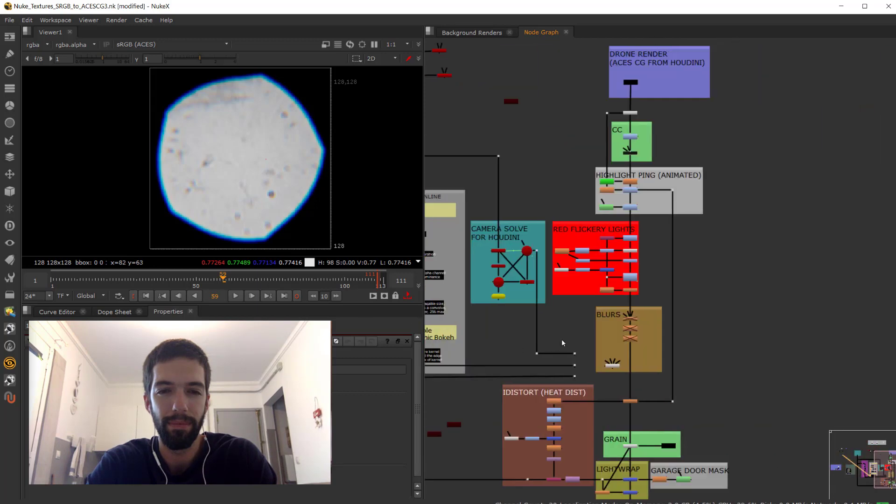
{"action": "scroll", "coordinate": [637, 90], "scroll_direction": "up", "scroll_amount": 2}
{"action": "left_click", "coordinate": [631, 82]}
{"action": "key", "text": "1"}
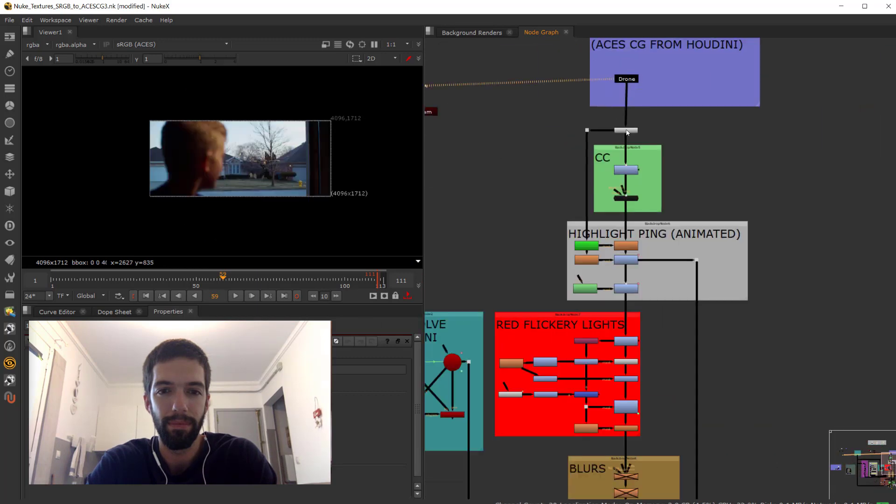
{"action": "left_click", "coordinate": [626, 130]}
{"action": "key", "text": "1"}
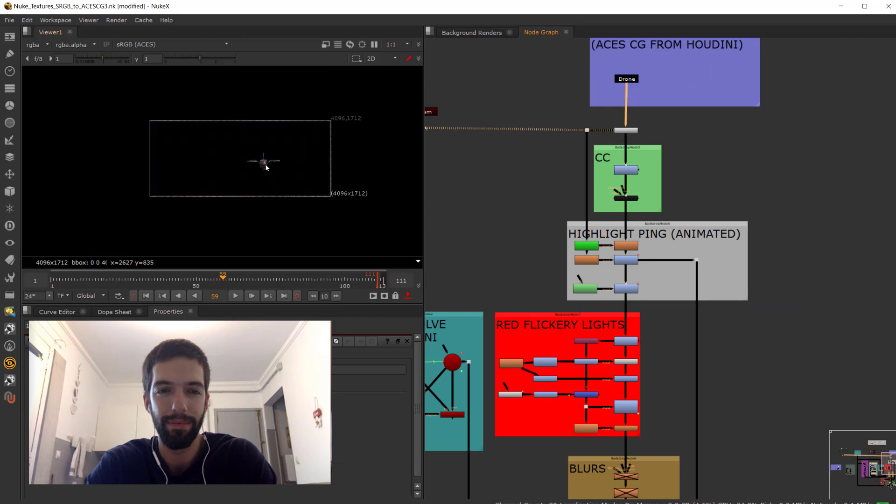
{"action": "scroll", "coordinate": [609, 199], "scroll_direction": "up", "scroll_amount": 5}
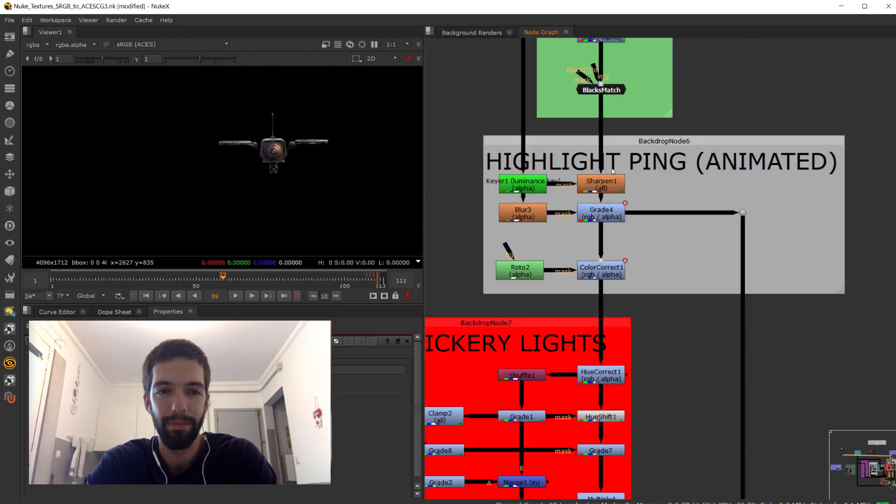
View the Sharpen1 and ColorCorrect1 outputs in the HIGHLIGHT PING (ANIMATED) backdrop.
{"action": "left_click", "coordinate": [609, 200]}
{"action": "middle_click_drag", "start_coordinate": [610, 200], "coordinate": [709, 147]}
{"action": "key", "text": "1"}
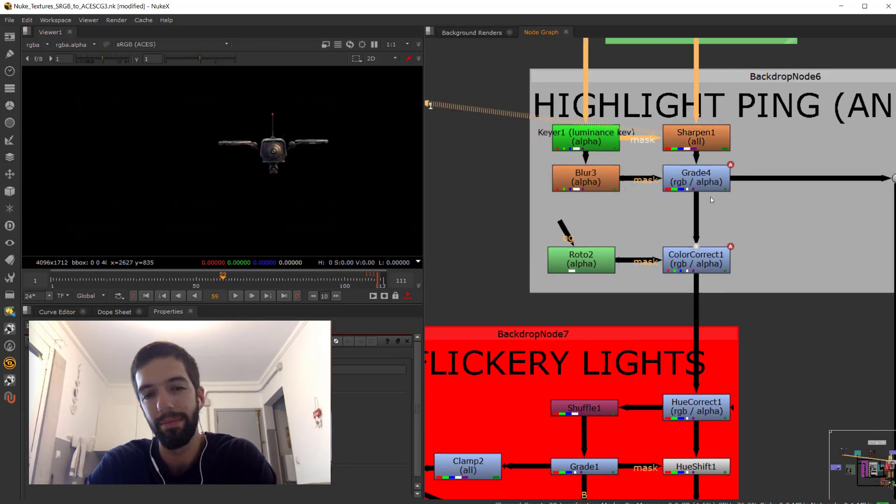
{"action": "left_click", "coordinate": [705, 252]}
{"action": "key", "text": "1"}
{"action": "scroll", "coordinate": [700, 210], "scroll_direction": "down", "scroll_amount": 3}
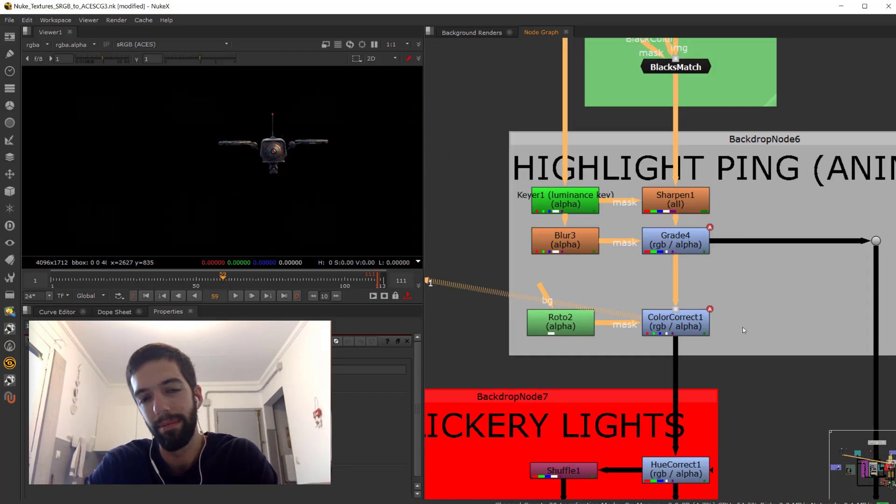
Go through the RED FLICKERY LIGHTS backdrop and view the result of its last node, Glow2.
{"action": "middle_click_drag", "start_coordinate": [698, 170], "coordinate": [714, 68]}
{"action": "scroll", "coordinate": [773, 349], "scroll_direction": "up", "scroll_amount": 3}
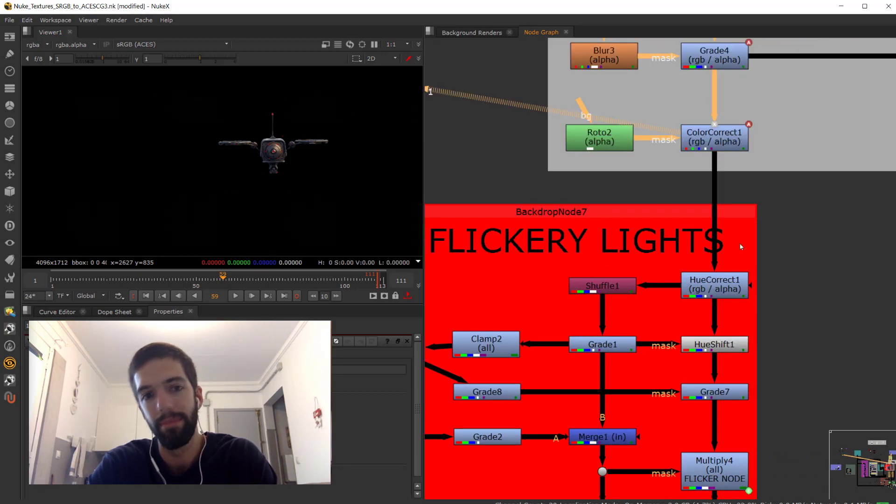
{"action": "middle_click_drag", "start_coordinate": [772, 345], "coordinate": [790, 231]}
{"action": "scroll", "coordinate": [763, 322], "scroll_direction": "down", "scroll_amount": 3}
{"action": "middle_click_drag", "start_coordinate": [763, 322], "coordinate": [742, 283]}
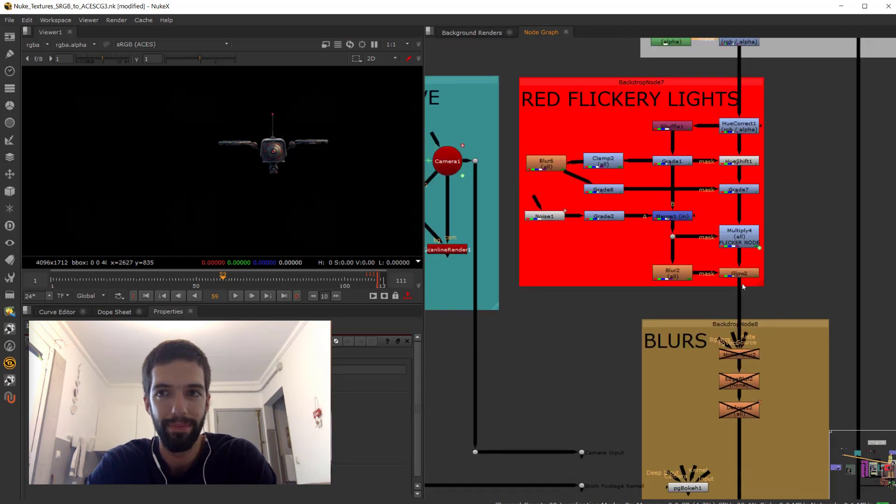
{"action": "scroll", "coordinate": [737, 275], "scroll_direction": "up", "scroll_amount": 1}
{"action": "middle_click_drag", "start_coordinate": [802, 395], "coordinate": [766, 249]}
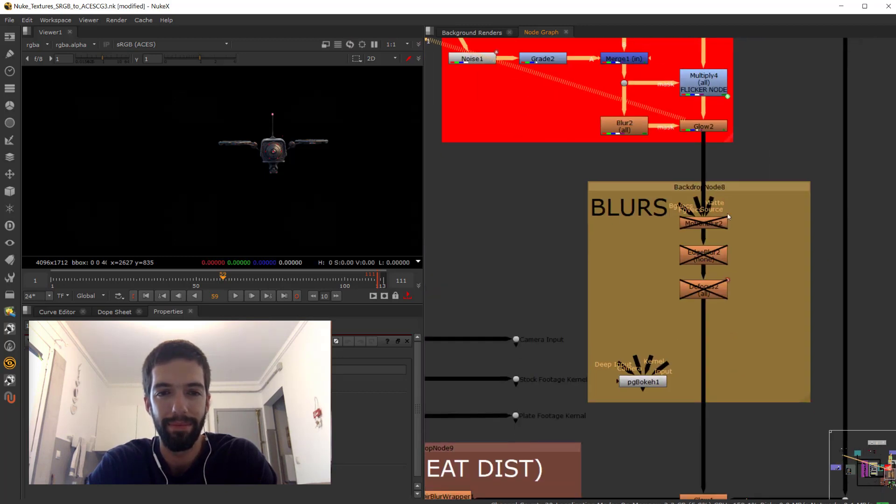
Examine the BLURS backdrop with its disabled blur nodes and pgBokeh1, and the Glow1 and GRAIN nodes below.
{"action": "scroll", "coordinate": [766, 249], "scroll_direction": "down", "scroll_amount": 2}
{"action": "scroll", "coordinate": [766, 248], "scroll_direction": "up", "scroll_amount": 2}
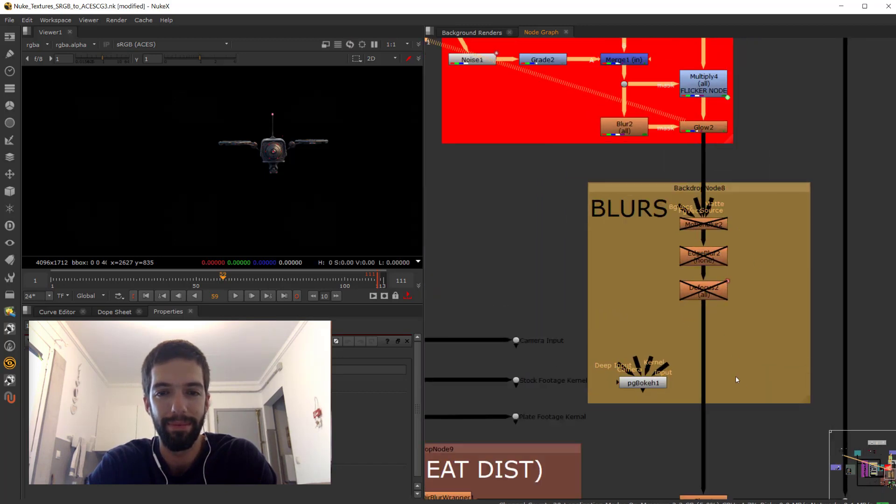
{"action": "scroll", "coordinate": [721, 375], "scroll_direction": "down", "scroll_amount": 2}
{"action": "scroll", "coordinate": [699, 327], "scroll_direction": "up", "scroll_amount": 2}
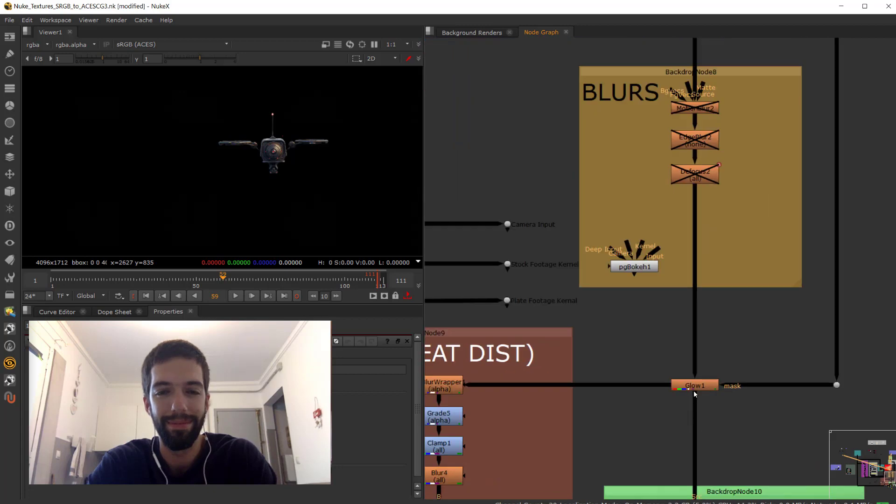
{"action": "scroll", "coordinate": [669, 433], "scroll_direction": "down", "scroll_amount": 2}
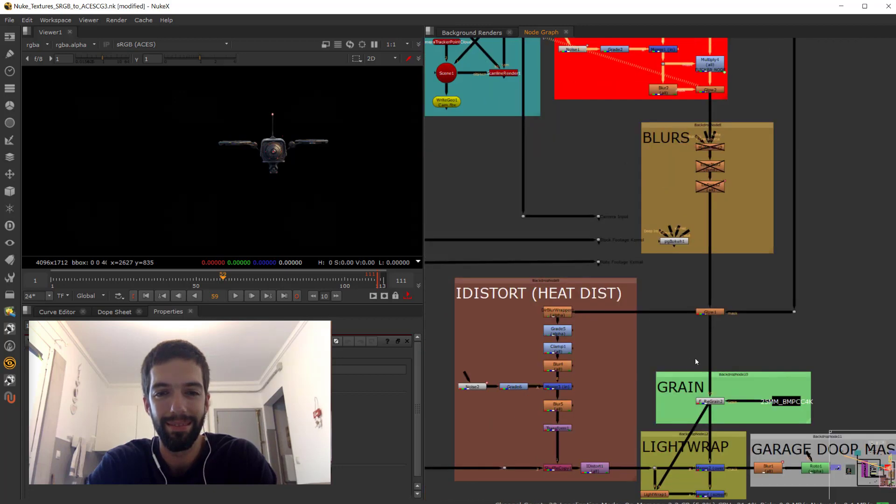
{"action": "middle_click_drag", "start_coordinate": [701, 281], "coordinate": [724, 338]}
{"action": "scroll", "coordinate": [724, 338], "scroll_direction": "up", "scroll_amount": 2}
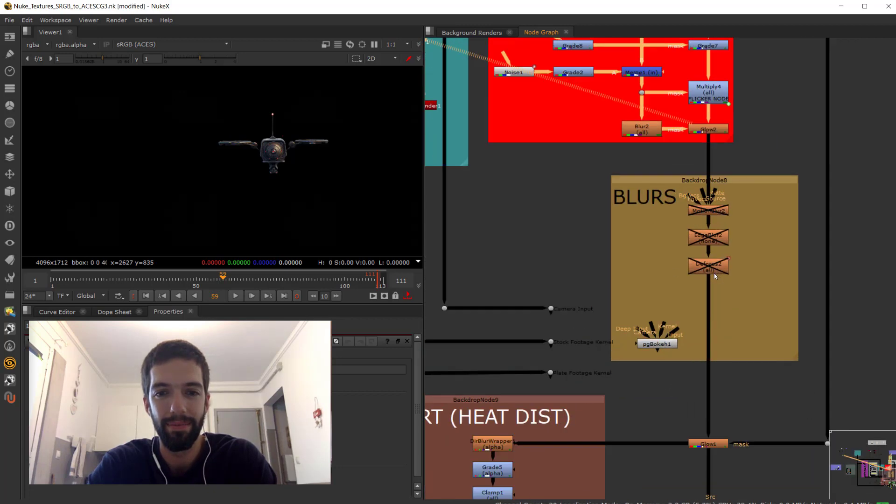
Look over the surroundings of the BLURS backdrop, from RED FLICKERY LIGHTS down to the IDISTORT, GRAIN and LIGHTWRAP backdrops.
{"action": "scroll", "coordinate": [628, 257], "scroll_direction": "down", "scroll_amount": 4}
{"action": "scroll", "coordinate": [628, 256], "scroll_direction": "up", "scroll_amount": 4}
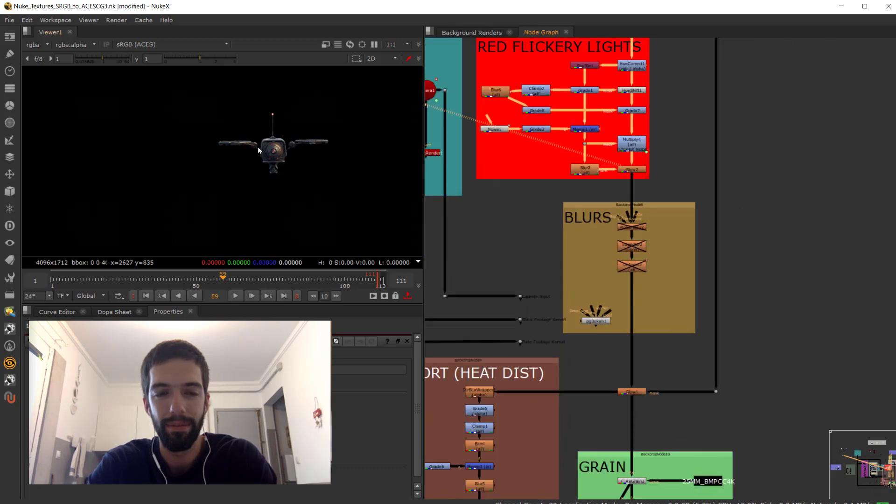
{"action": "scroll", "coordinate": [532, 248], "scroll_direction": "down", "scroll_amount": 2}
{"action": "scroll", "coordinate": [565, 248], "scroll_direction": "up", "scroll_amount": 2}
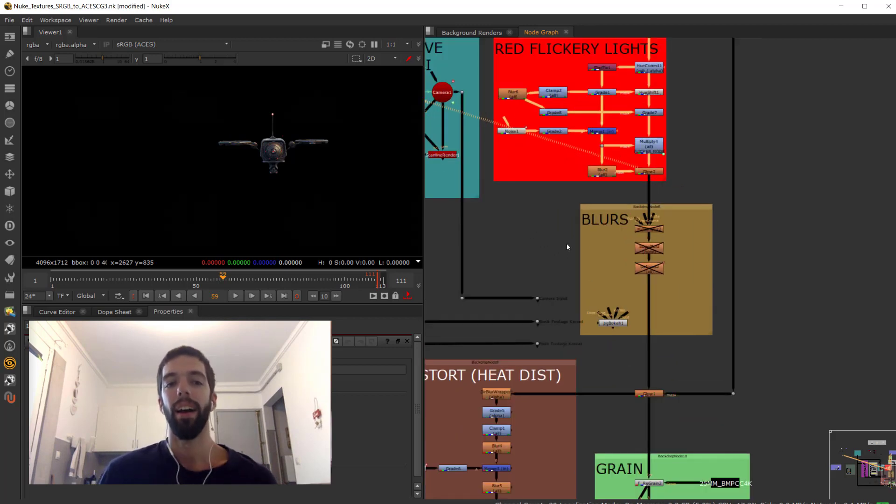
{"action": "scroll", "coordinate": [562, 264], "scroll_direction": "up", "scroll_amount": 1}
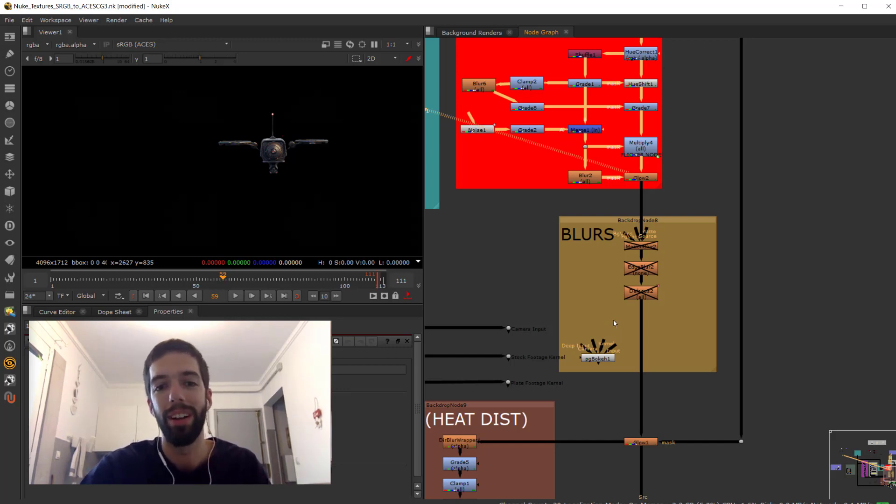
{"action": "middle_click_drag", "start_coordinate": [614, 319], "coordinate": [641, 223]}
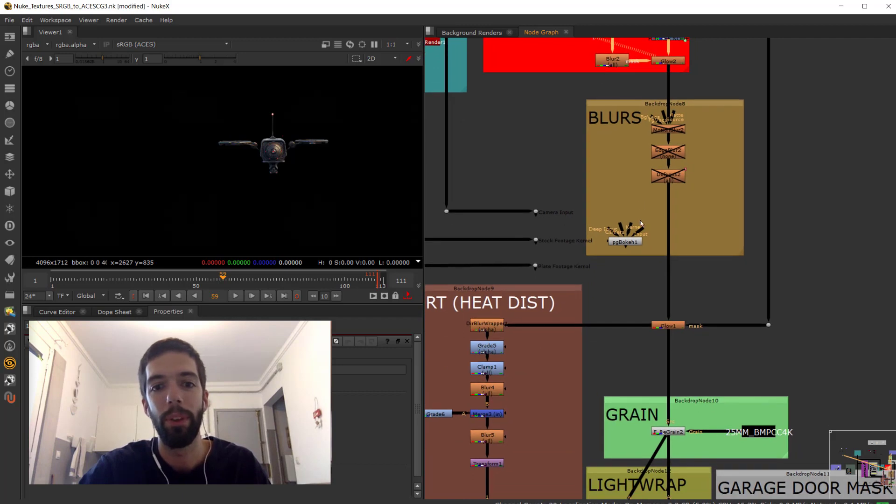
{"action": "middle_click_drag", "start_coordinate": [646, 266], "coordinate": [635, 284]}
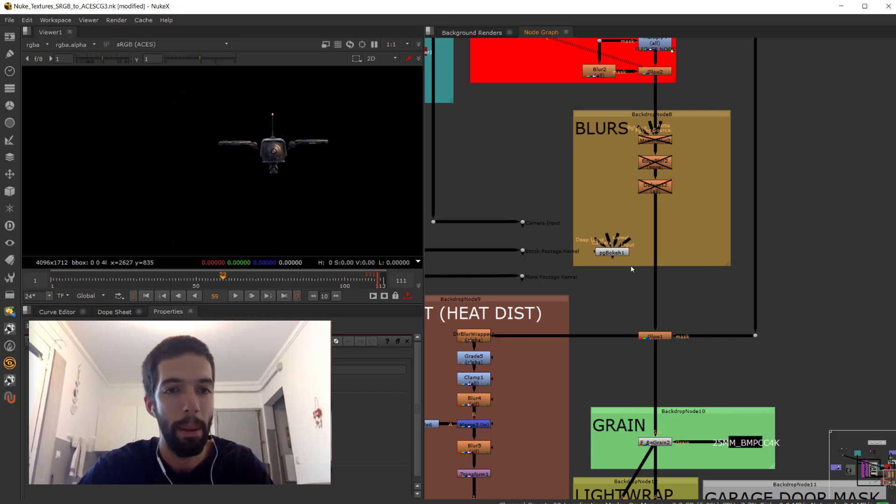
{"action": "scroll", "coordinate": [634, 268], "scroll_direction": "down", "scroll_amount": 5}
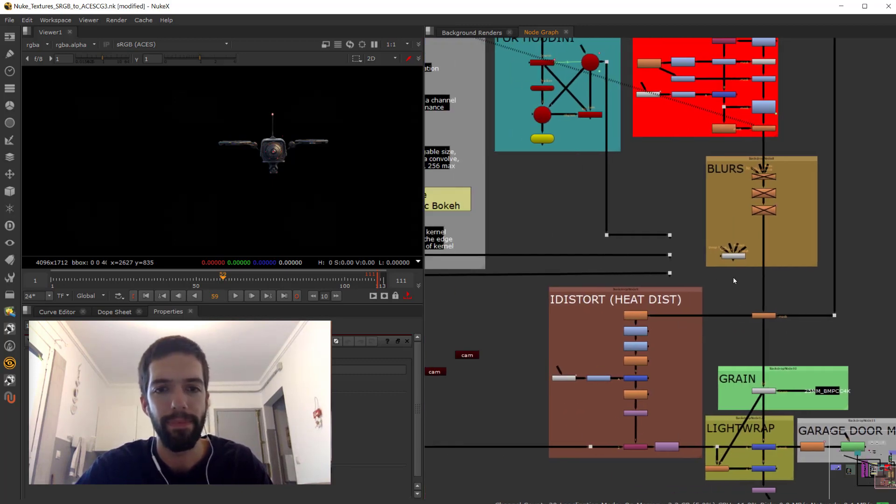
{"action": "scroll", "coordinate": [654, 276], "scroll_direction": "up", "scroll_amount": 2}
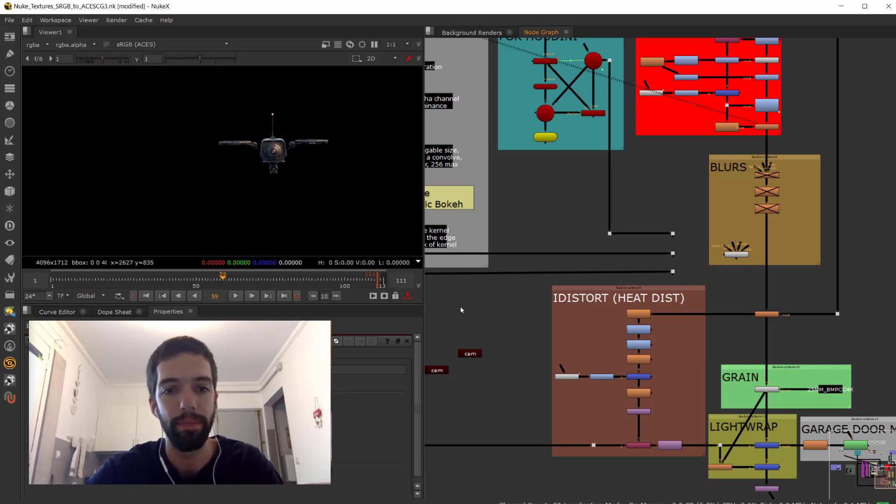
View the Read1 and Premult2 outputs in the AP CHROMA DEMO backdrop, with the premultiplied drone enlarged.
{"action": "middle_click_drag", "start_coordinate": [460, 306], "coordinate": [481, 316]}
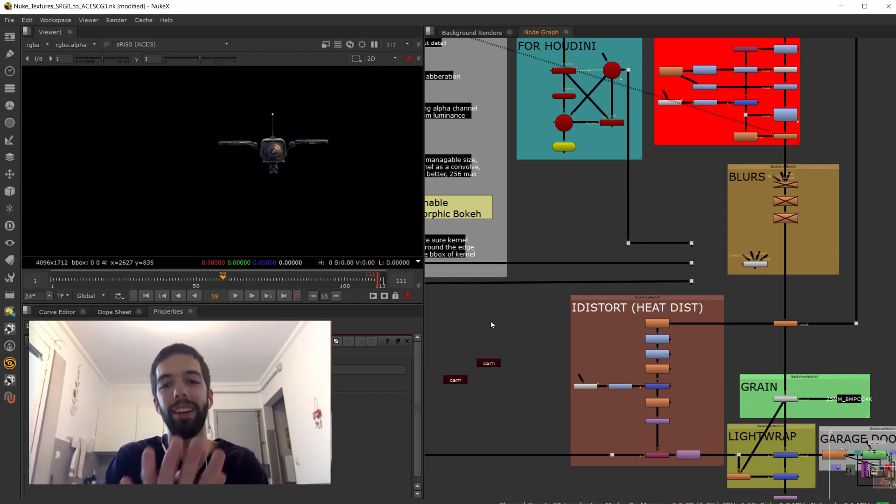
{"action": "middle_click_drag", "start_coordinate": [491, 324], "coordinate": [815, 333]}
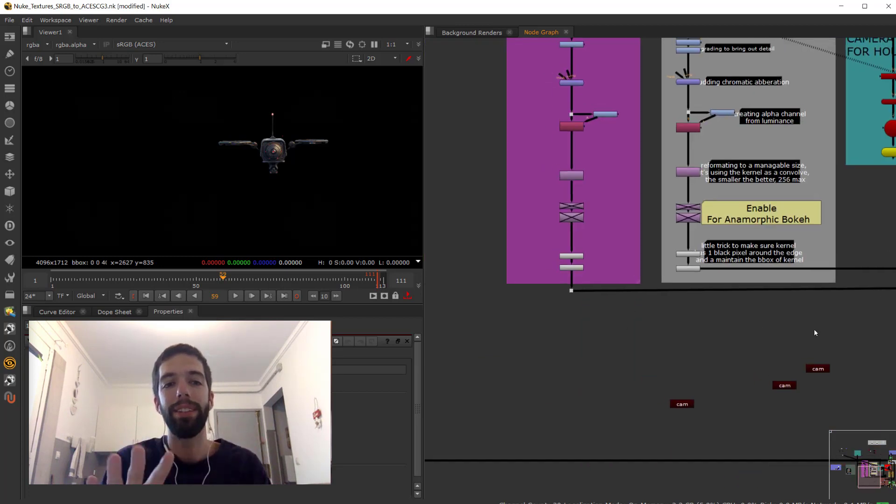
{"action": "middle_click_drag", "start_coordinate": [514, 308], "coordinate": [863, 355]}
{"action": "middle_click_drag", "start_coordinate": [699, 341], "coordinate": [787, 379]}
{"action": "middle_click_drag", "start_coordinate": [637, 346], "coordinate": [848, 388]}
{"action": "scroll", "coordinate": [694, 215], "scroll_direction": "up", "scroll_amount": 1}
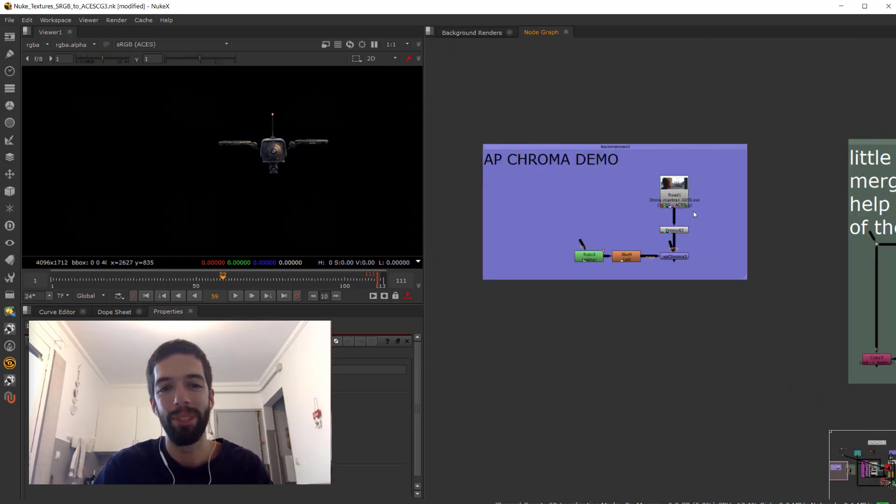
{"action": "scroll", "coordinate": [695, 215], "scroll_direction": "up", "scroll_amount": 3}
{"action": "left_click", "coordinate": [668, 187]}
{"action": "key", "text": "1"}
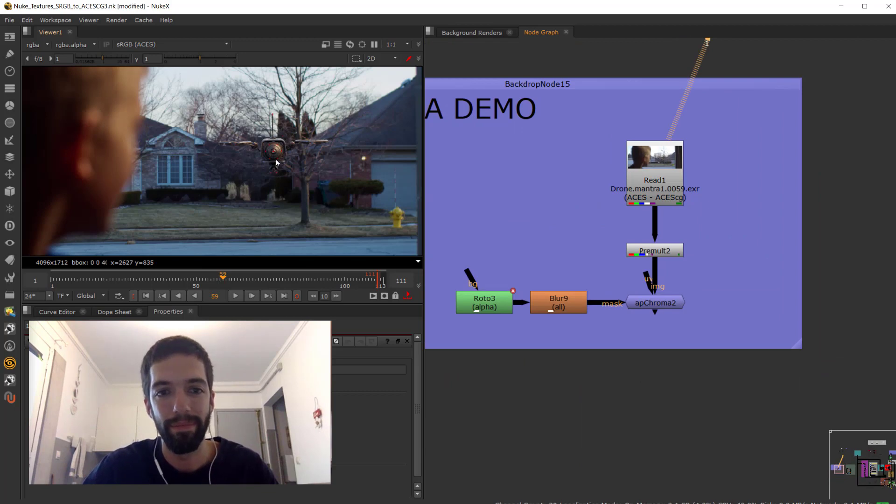
{"action": "left_click", "coordinate": [655, 251]}
{"action": "key", "text": "1"}
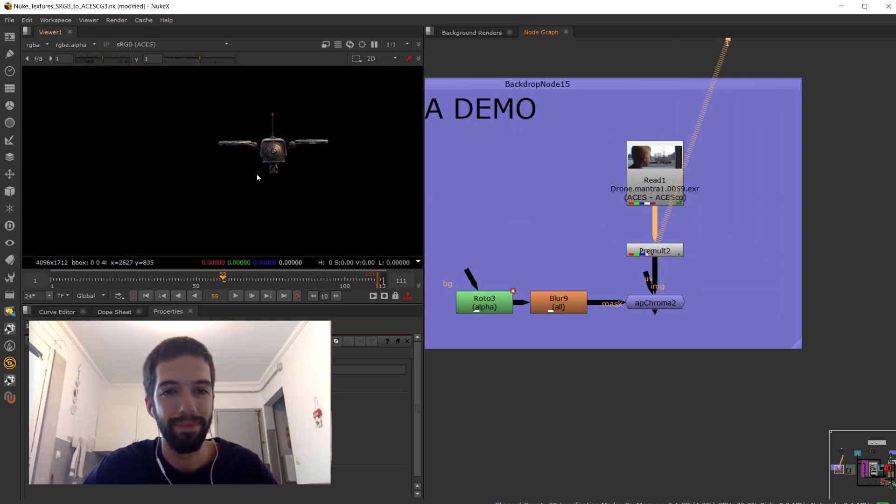
{"action": "scroll", "coordinate": [258, 177], "scroll_direction": "up", "scroll_amount": 5}
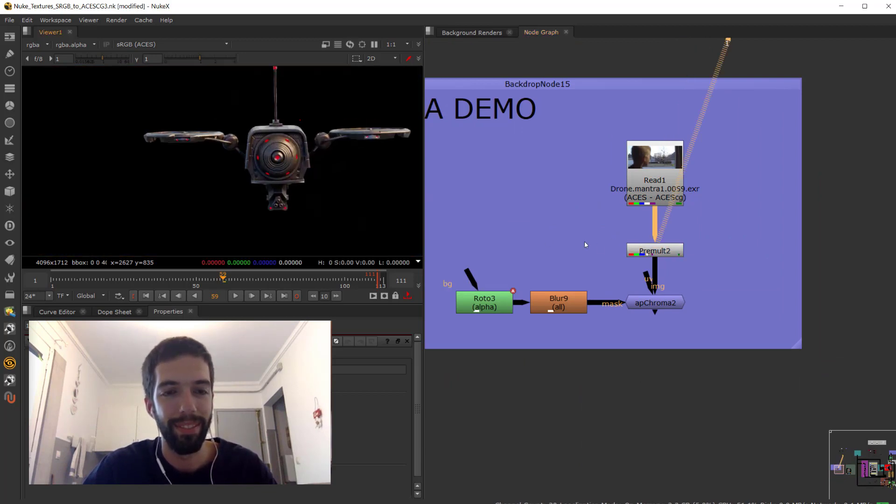
View the apChroma2 output and open the node's properties to examine its transform, settings and mask parameters.
{"action": "middle_click_drag", "start_coordinate": [586, 244], "coordinate": [660, 228]}
{"action": "scroll", "coordinate": [660, 228], "scroll_direction": "up", "scroll_amount": 2}
{"action": "left_click", "coordinate": [767, 315]}
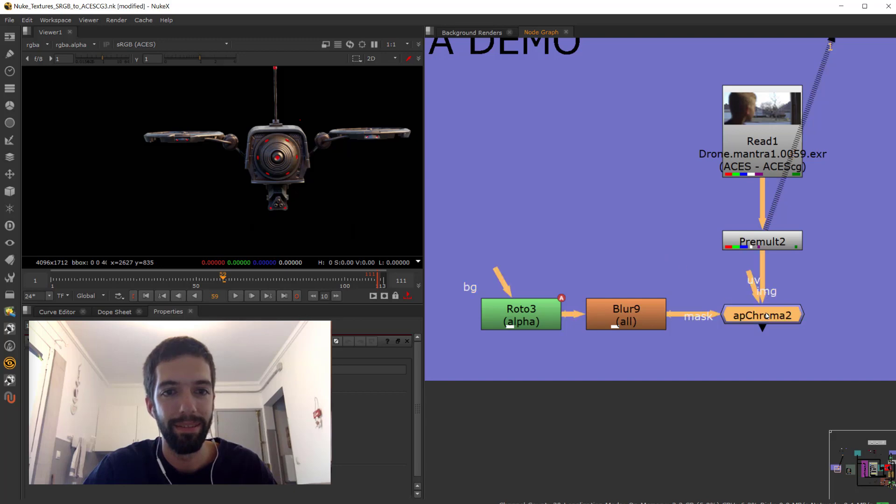
{"action": "key", "text": "1"}
{"action": "double_click", "coordinate": [767, 315]}
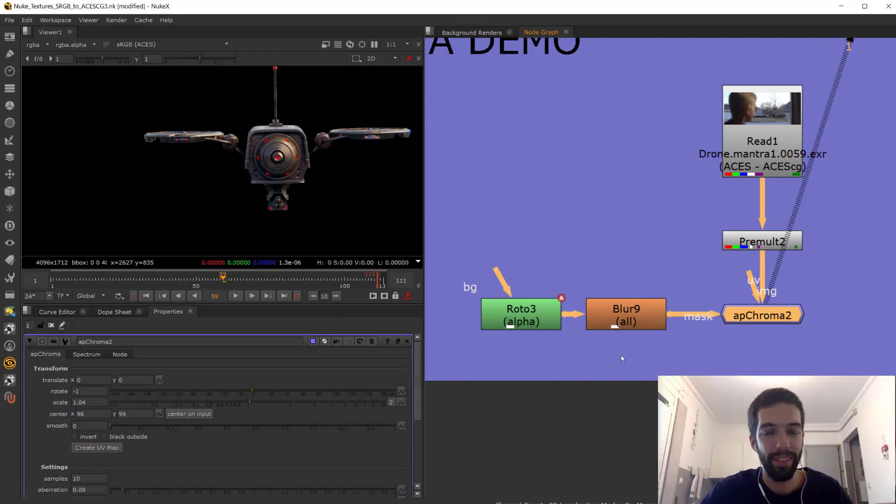
{"action": "scroll", "coordinate": [189, 424], "scroll_direction": "down", "scroll_amount": 5}
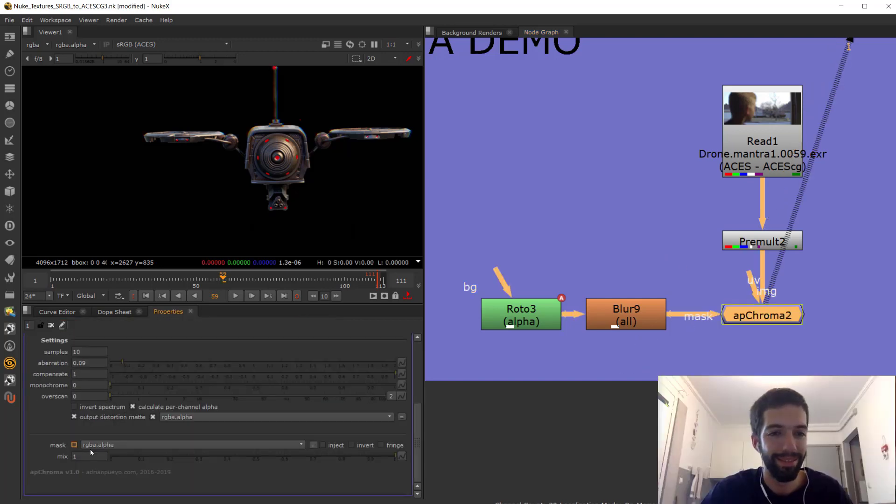
{"action": "scroll", "coordinate": [94, 443], "scroll_direction": "up", "scroll_amount": 5}
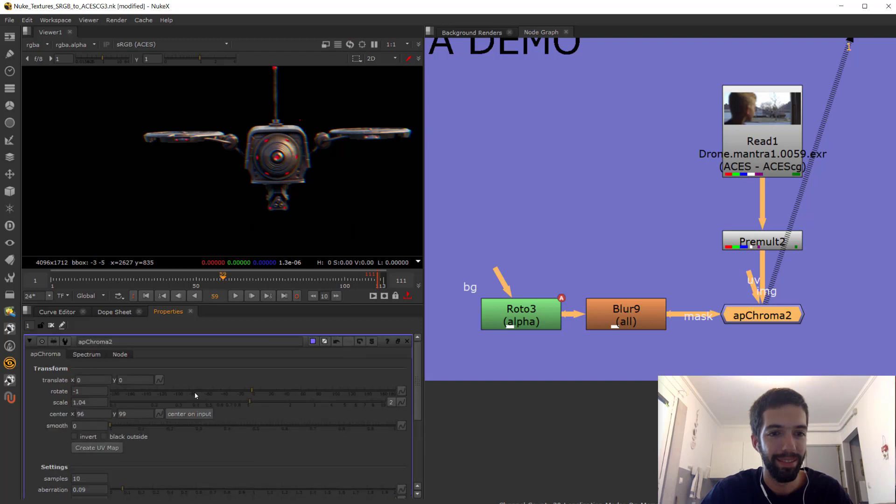
{"action": "middle_click_drag", "start_coordinate": [279, 151], "coordinate": [238, 168]}
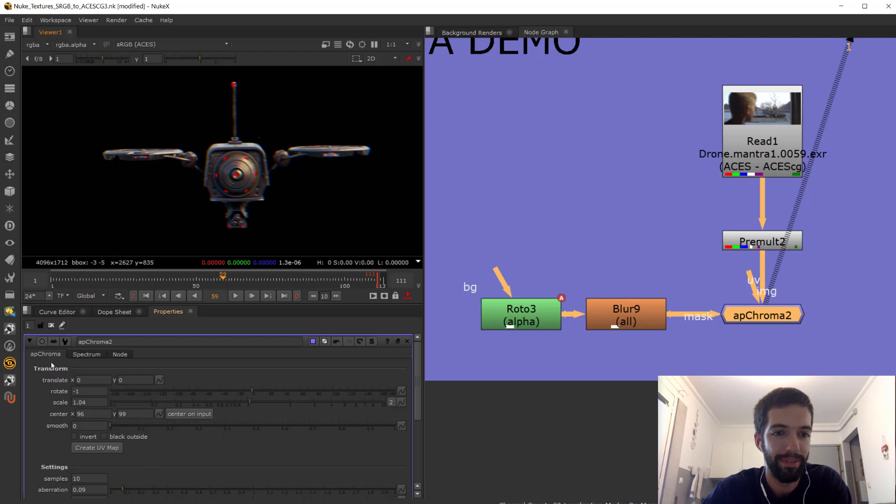
Try aberration values of 0.085 and 0.075 on apChroma2 and set it to 0.12, checking the fringing on the enlarged drone.
{"action": "scroll", "coordinate": [51, 426], "scroll_direction": "down", "scroll_amount": 1}
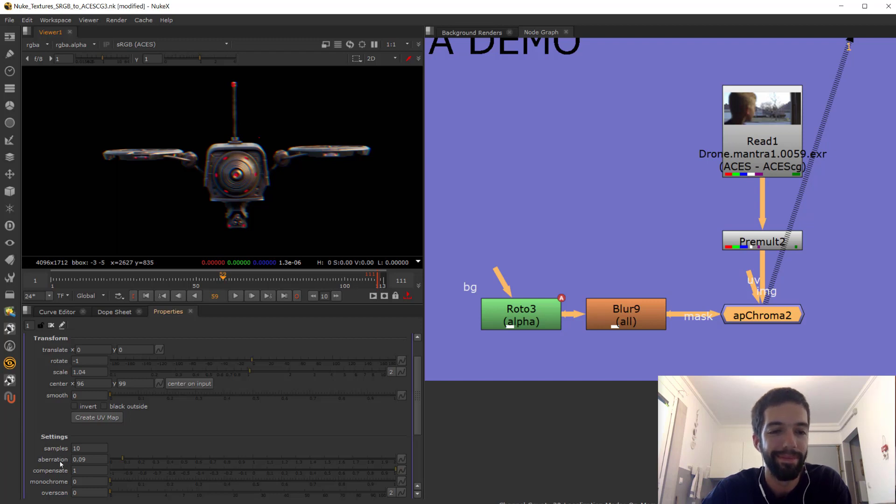
{"action": "mouse_move", "coordinate": [125, 459]}
{"action": "left_mouse_down"}
{"action": "mouse_move", "coordinate": [186, 460]}
{"action": "mouse_move", "coordinate": [97, 459]}
{"action": "mouse_move", "coordinate": [130, 456]}
{"action": "mouse_move", "coordinate": [122, 454]}
{"action": "left_mouse_up"}
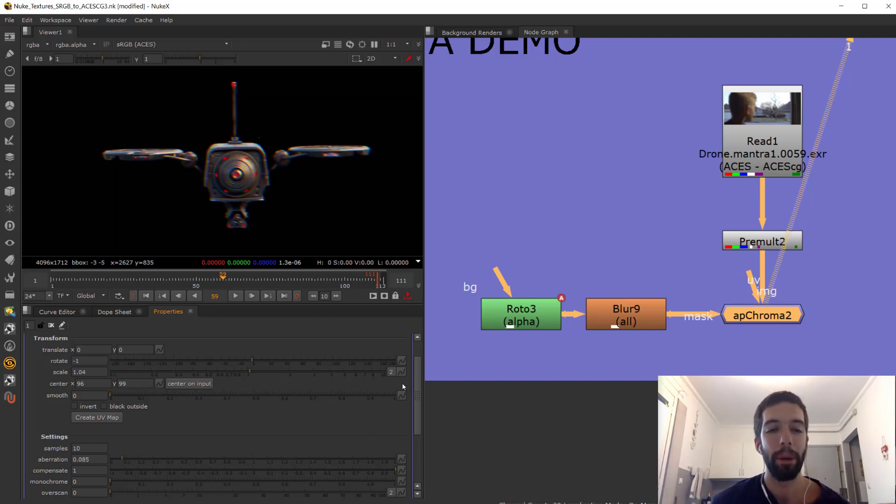
{"action": "mouse_move", "coordinate": [120, 460]}
{"action": "left_mouse_down"}
{"action": "mouse_move", "coordinate": [297, 460]}
{"action": "mouse_move", "coordinate": [101, 457]}
{"action": "mouse_move", "coordinate": [139, 456]}
{"action": "mouse_move", "coordinate": [120, 458]}
{"action": "left_mouse_up"}
{"action": "scroll", "coordinate": [264, 183], "scroll_direction": "up", "scroll_amount": 5}
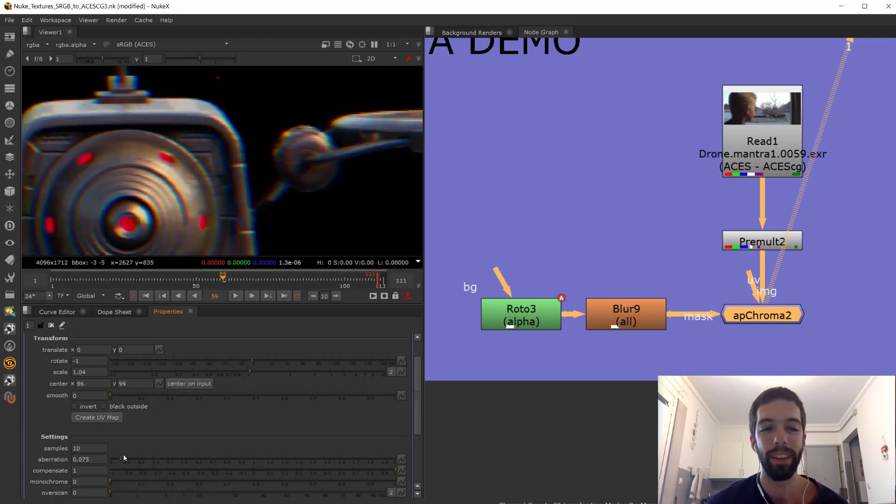
{"action": "mouse_move", "coordinate": [123, 457]}
{"action": "left_mouse_down"}
{"action": "mouse_move", "coordinate": [137, 456]}
{"action": "mouse_move", "coordinate": [126, 456]}
{"action": "left_mouse_up"}
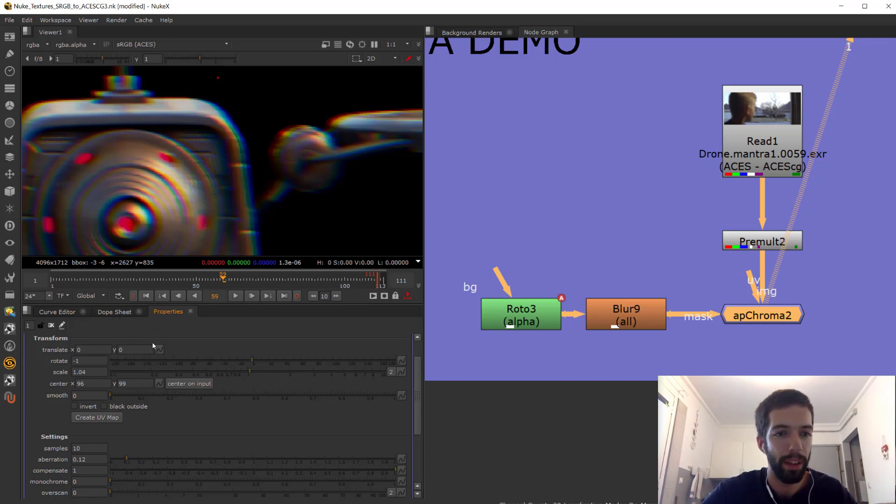
Examine apChroma2's spectrum curves, isolating blue, showing red, green and blue together, and enlarging the properties area to fit the whole graph.
{"action": "scroll", "coordinate": [152, 346], "scroll_direction": "down", "scroll_amount": 5}
{"action": "scroll", "coordinate": [149, 429], "scroll_direction": "up", "scroll_amount": 3}
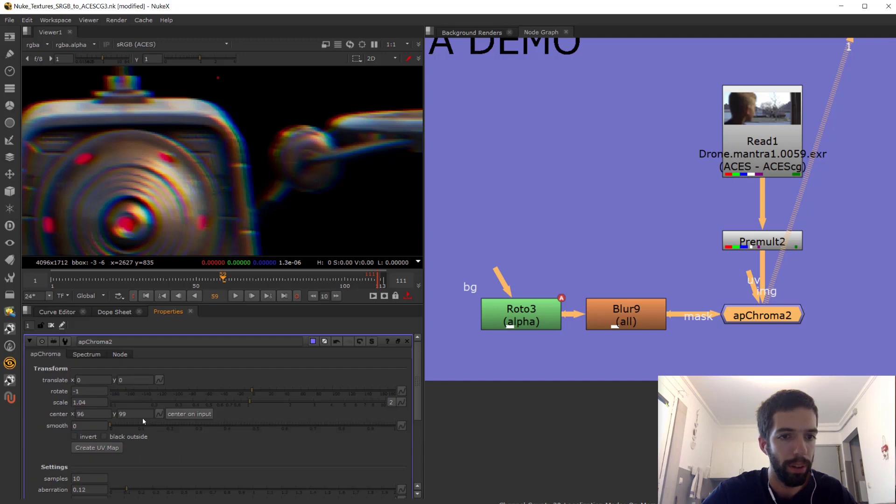
{"action": "left_click", "coordinate": [86, 355]}
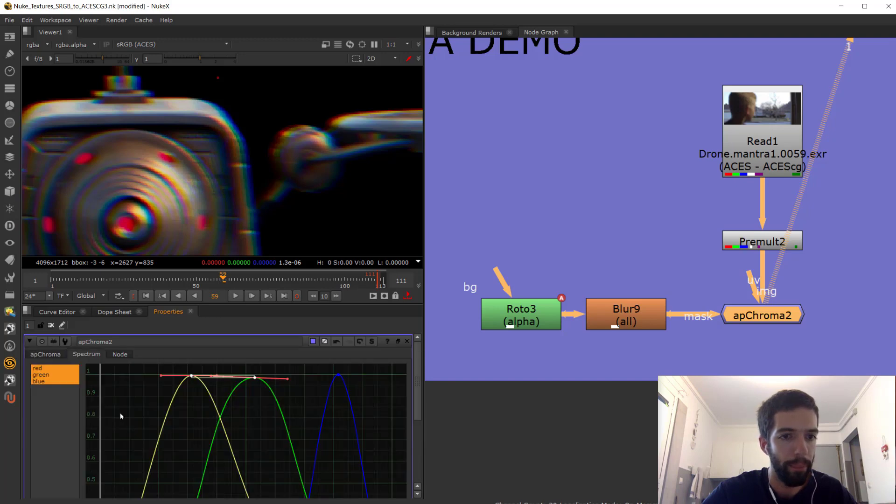
{"action": "left_click", "coordinate": [69, 410]}
{"action": "left_click", "coordinate": [43, 382]}
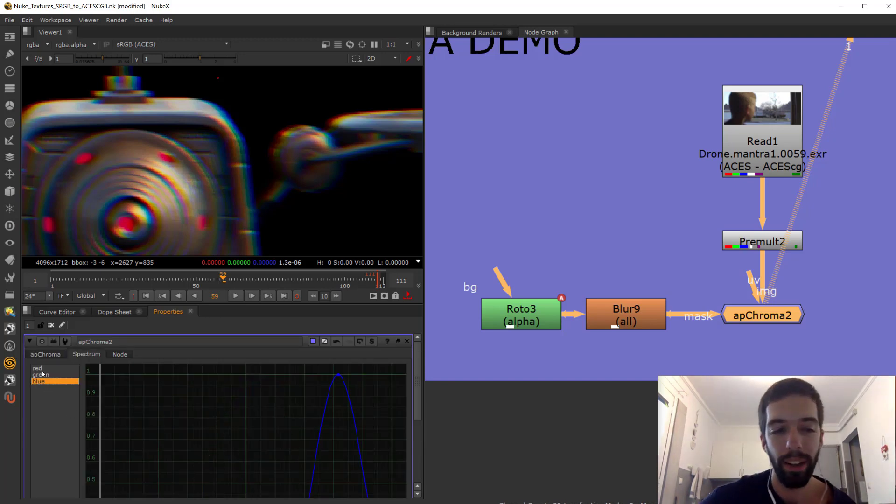
{"action": "left_click", "coordinate": [43, 370], "text": "shift"}
{"action": "scroll", "coordinate": [155, 409], "scroll_direction": "down", "scroll_amount": 1}
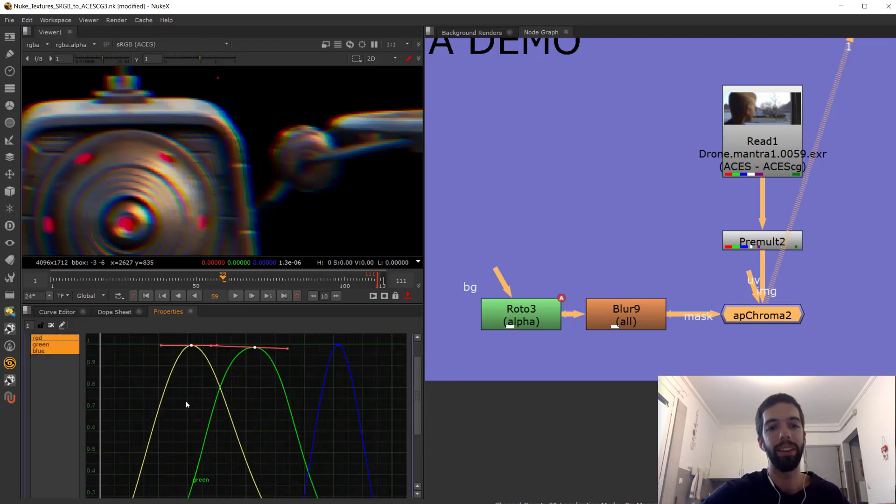
{"action": "left_click_drag", "start_coordinate": [235, 304], "coordinate": [242, 225]}
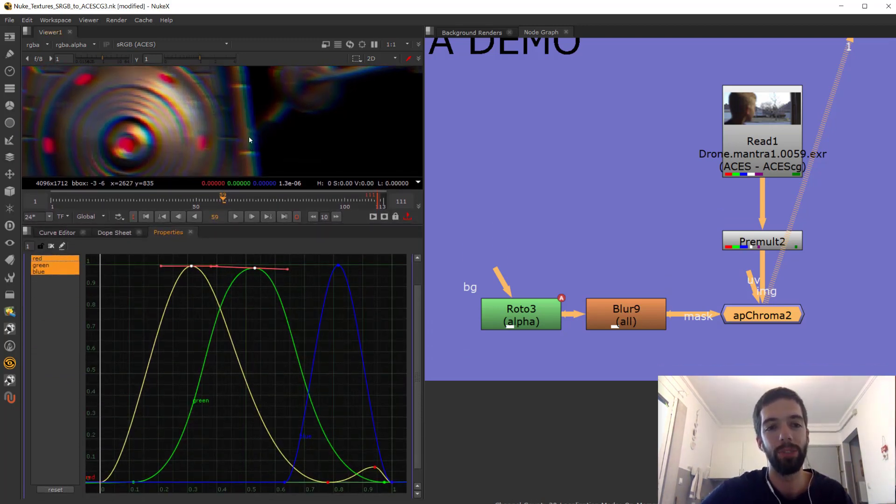
{"action": "middle_click_drag", "start_coordinate": [255, 102], "coordinate": [244, 152]}
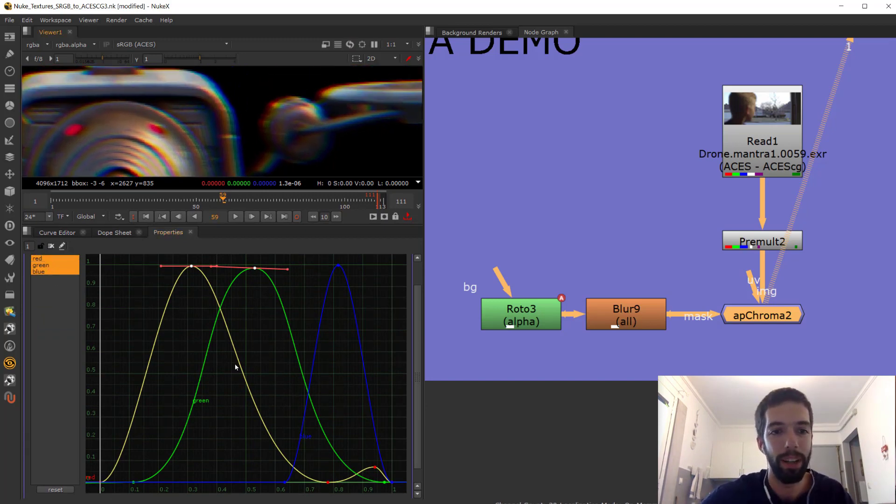
Shift the peak of the green spectrum curve slightly, to about x 0.54, with the colour fringe enlarged in the viewer.
{"action": "left_click", "coordinate": [255, 268]}
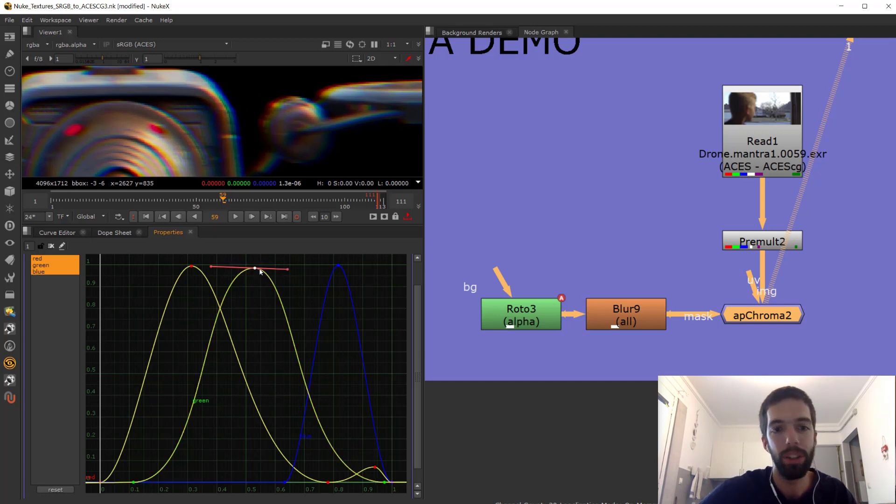
{"action": "scroll", "coordinate": [225, 146], "scroll_direction": "up", "scroll_amount": 5}
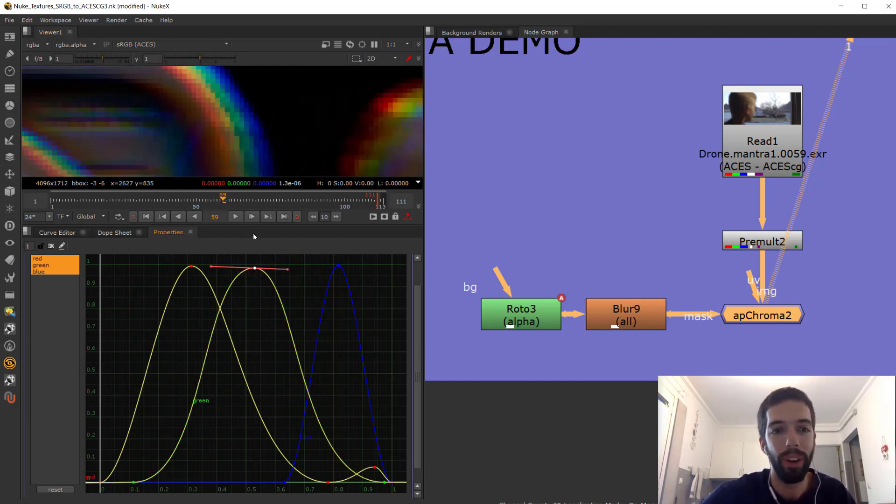
{"action": "left_click_drag", "start_coordinate": [255, 268], "coordinate": [295, 267]}
{"action": "left_click", "coordinate": [57, 233]}
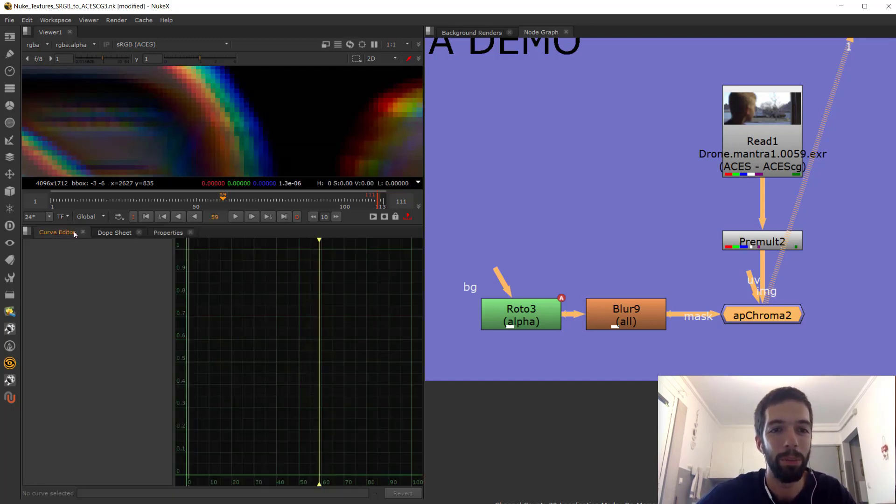
{"action": "left_click", "coordinate": [115, 233]}
{"action": "left_click", "coordinate": [168, 233]}
{"action": "left_click", "coordinate": [51, 233]}
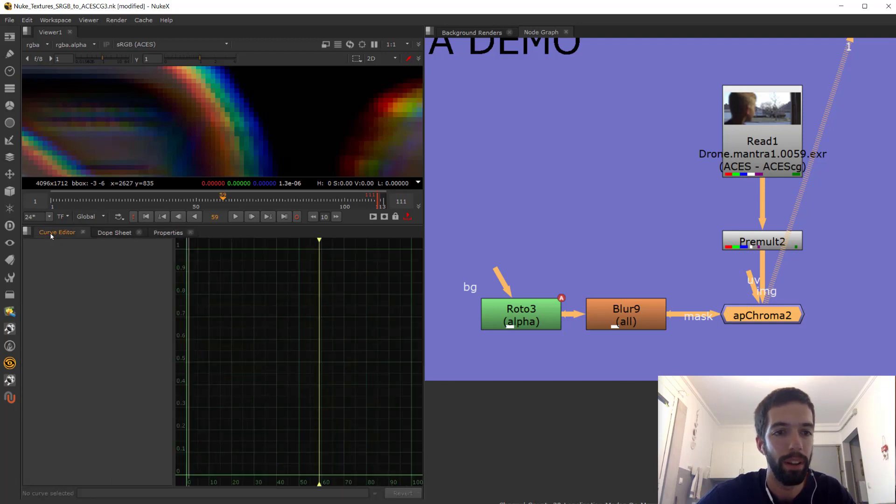
{"action": "left_click", "coordinate": [114, 232]}
{"action": "left_click", "coordinate": [168, 232]}
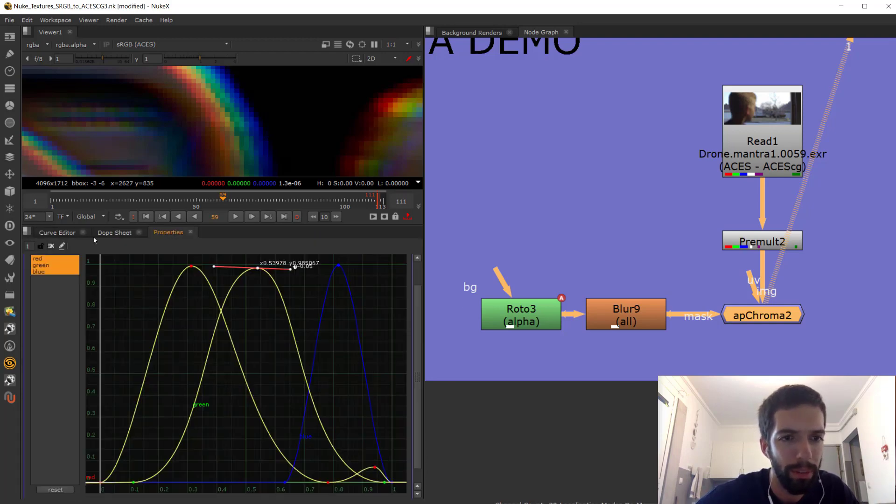
Return to apChroma2's main parameters and step the samples value up and down, ending at 14.
{"action": "scroll", "coordinate": [130, 297], "scroll_direction": "up", "scroll_amount": 1}
{"action": "left_click", "coordinate": [53, 276]}
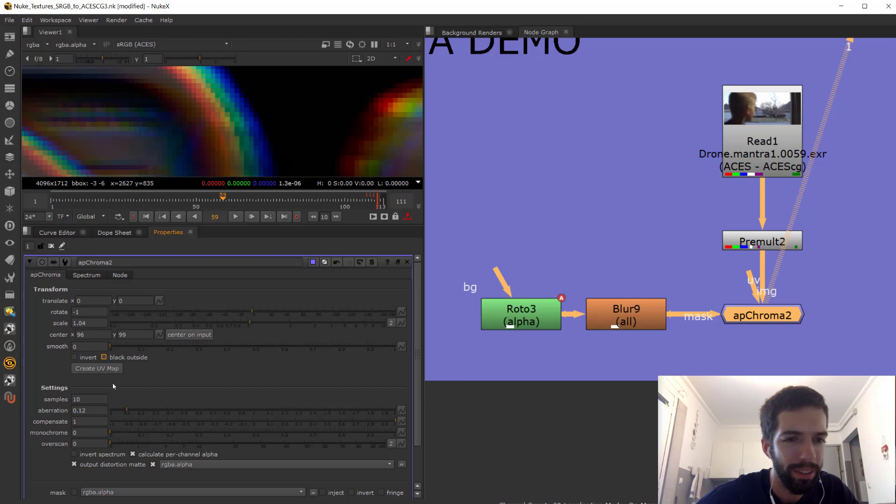
{"action": "left_click", "coordinate": [90, 400]}
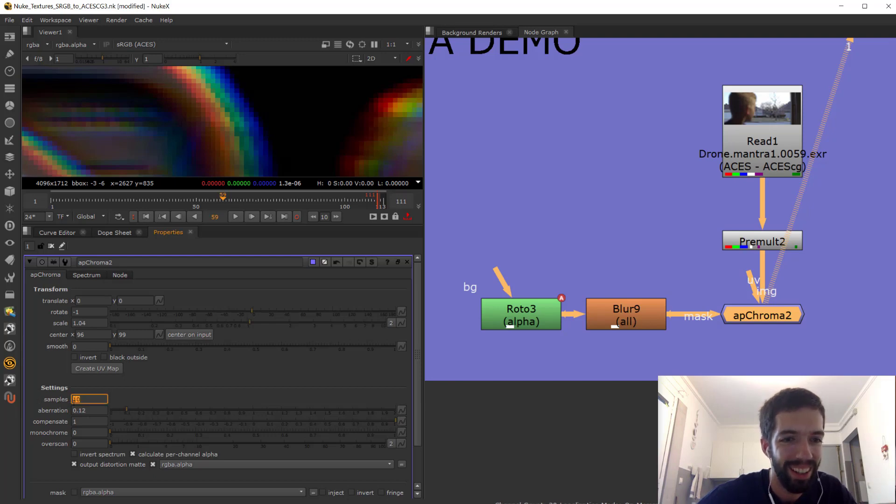
{"action": "type", "text": "1"}
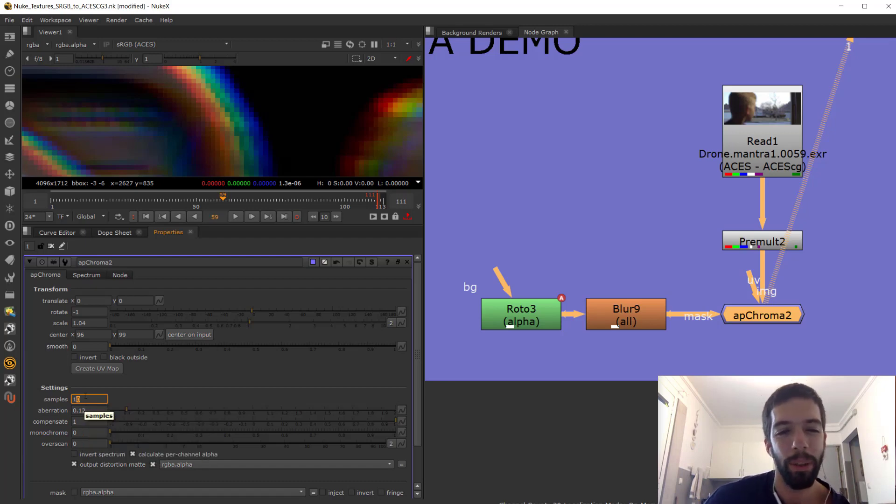
{"action": "key", "text": "Up"}
{"action": "key", "text": "Up"}
{"action": "key", "text": "Up"}
{"action": "key", "text": "Up"}
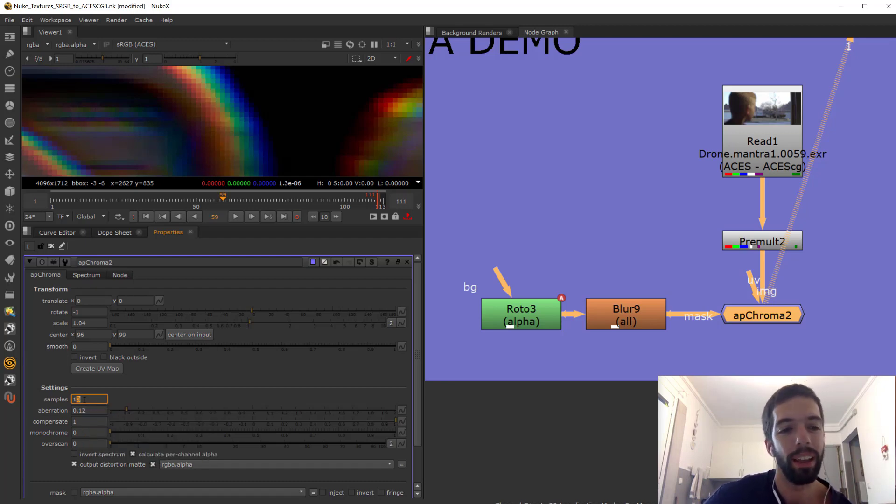
{"action": "key", "text": "Up"}
{"action": "key", "text": "Down"}
{"action": "key", "text": "Down"}
{"action": "key", "text": "Down"}
{"action": "key", "text": "Down"}
{"action": "key", "text": "Down"}
{"action": "key", "text": "Down"}
{"action": "key", "text": "Down"}
{"action": "key", "text": "Down"}
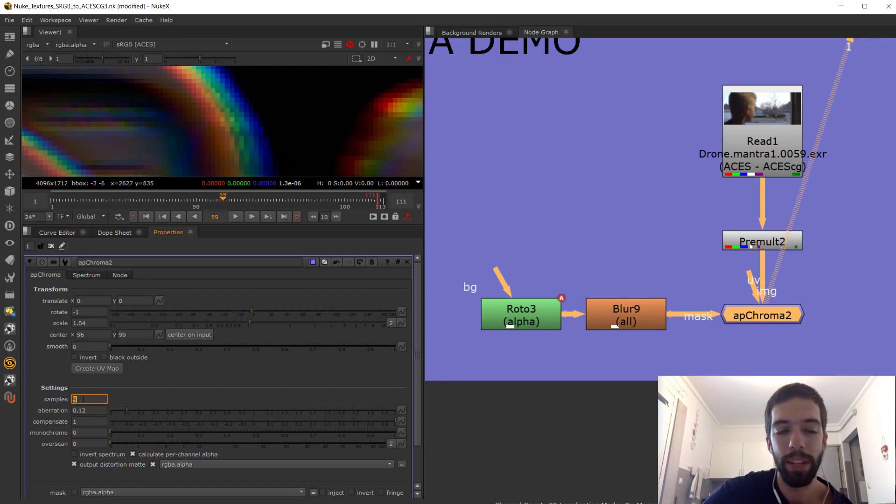
{"action": "key", "text": "Up"}
{"action": "key", "text": "Up"}
{"action": "key", "text": "Up"}
{"action": "key", "text": "Up"}
{"action": "key", "text": "Up"}
{"action": "key", "text": "Up"}
{"action": "key", "text": "Up"}
{"action": "key", "text": "Up"}
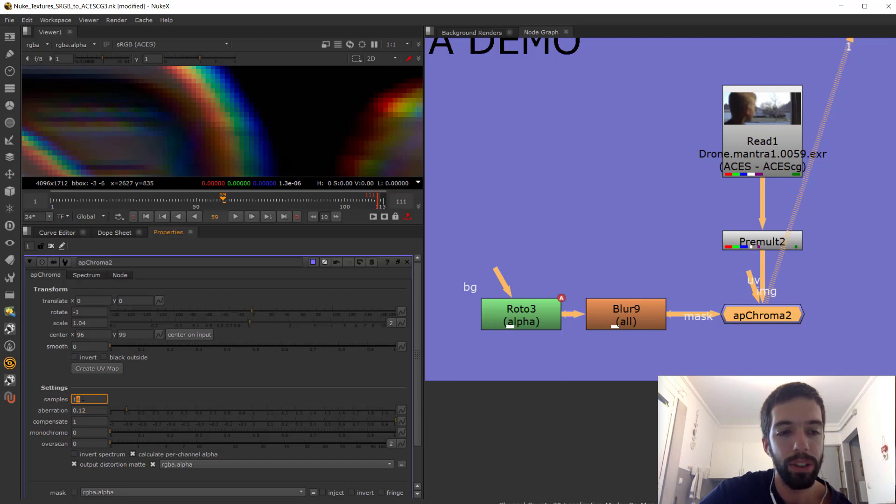
{"action": "left_click", "coordinate": [160, 388]}
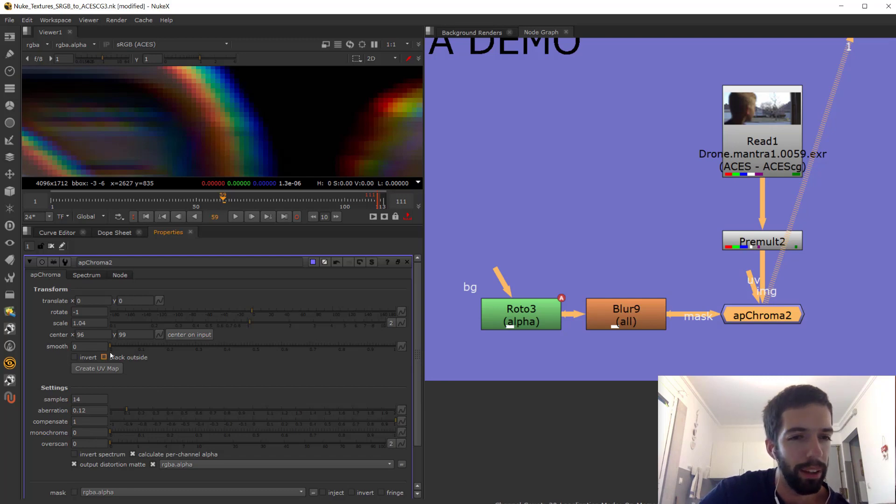
Raise apChroma2's smooth value to 1 and lower the samples to 8.
{"action": "left_click_drag", "start_coordinate": [138, 346], "coordinate": [512, 354]}
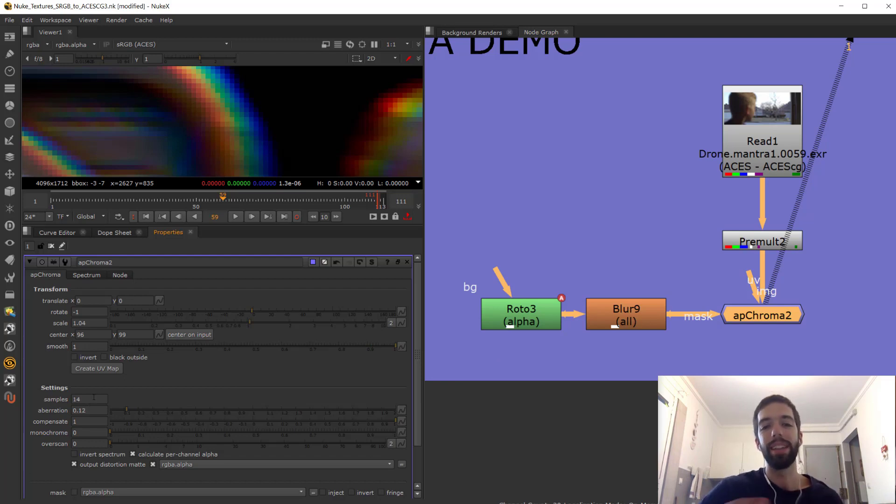
{"action": "left_click", "coordinate": [77, 399]}
{"action": "key", "text": "BackSpace"}
{"action": "type", "text": "2"}
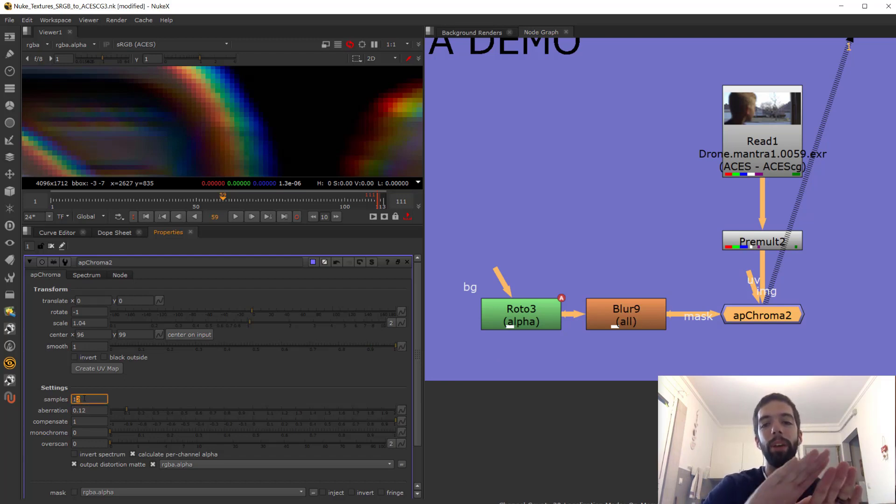
{"action": "key", "text": "Down"}
{"action": "key", "text": "Down"}
{"action": "key", "text": "Down"}
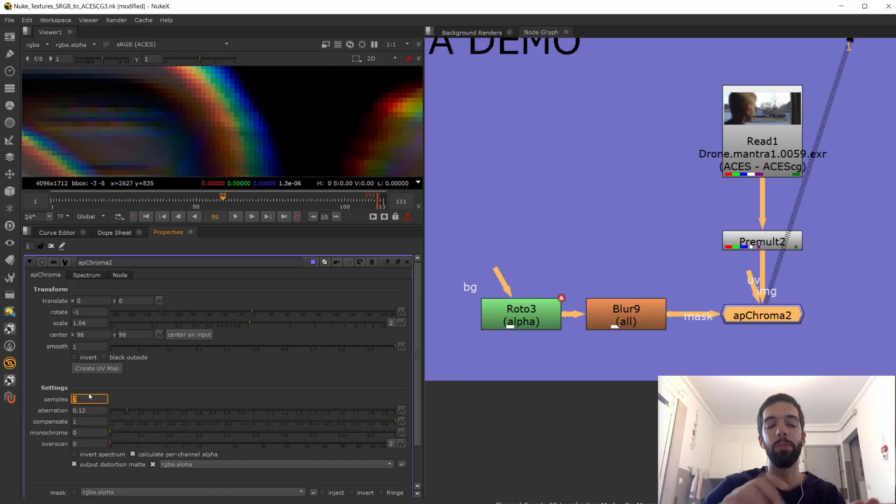
{"action": "key", "text": "Up"}
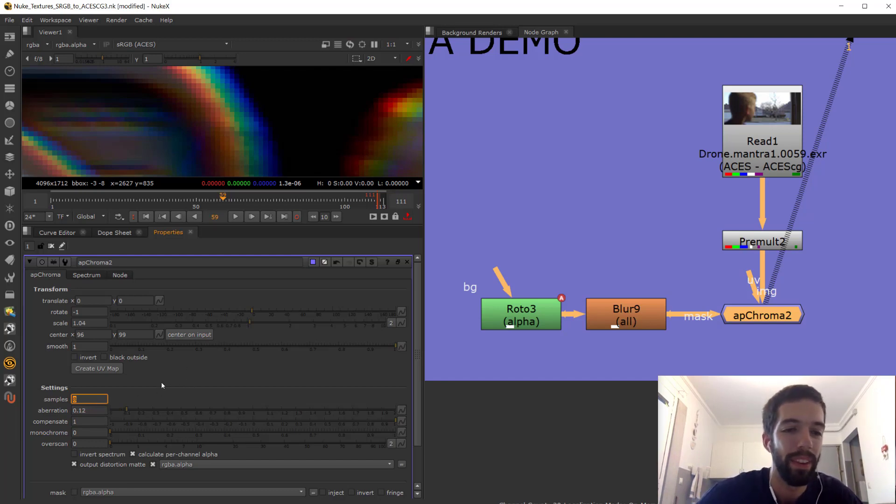
{"action": "left_click", "coordinate": [42, 448]}
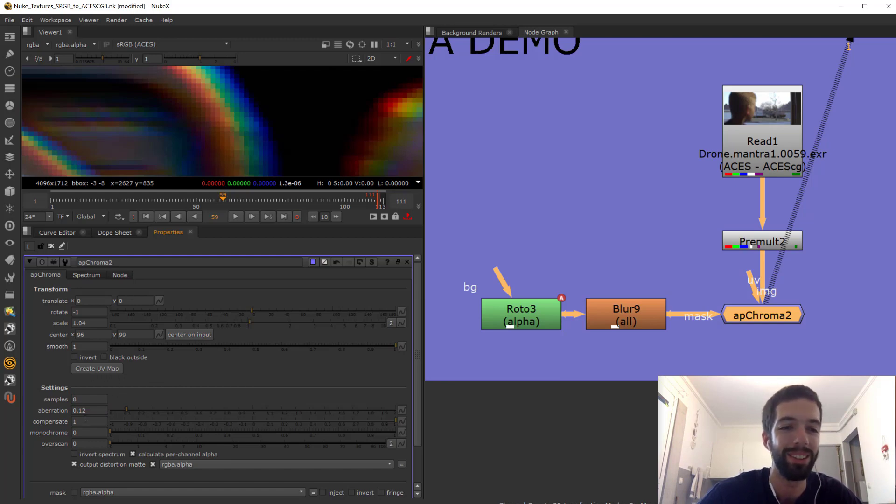
Set the samples to 50 and compare smooth values of 0 and 0.014, ending with smooth at 1.
{"action": "double_click", "coordinate": [86, 400]}
{"action": "type", "text": "50"}
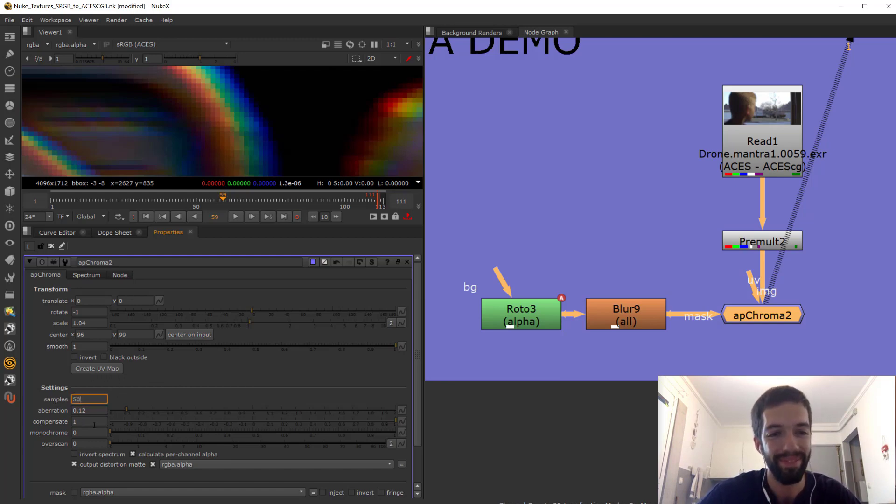
{"action": "double_click", "coordinate": [101, 400]}
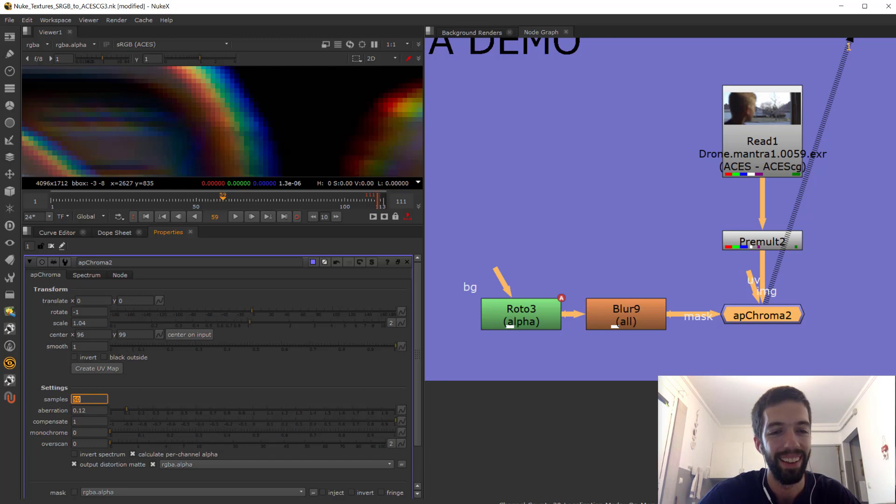
{"action": "left_click", "coordinate": [135, 346]}
{"action": "left_click", "coordinate": [117, 346]}
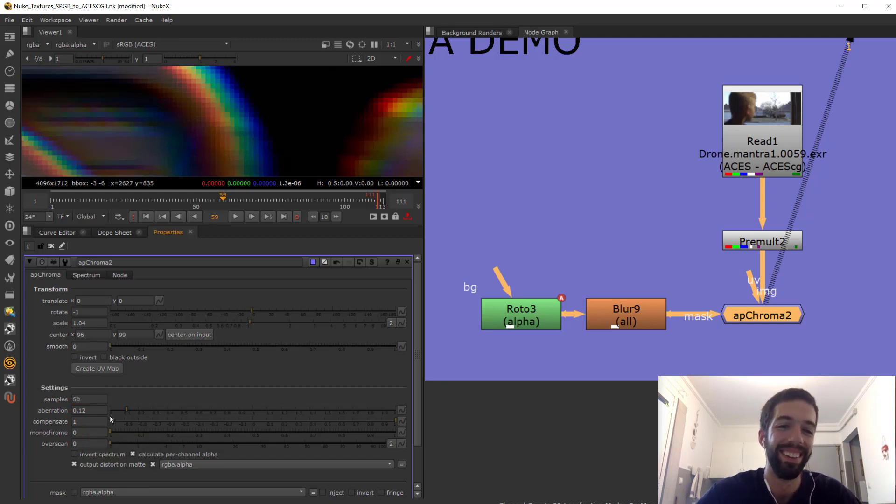
{"action": "left_click", "coordinate": [113, 347]}
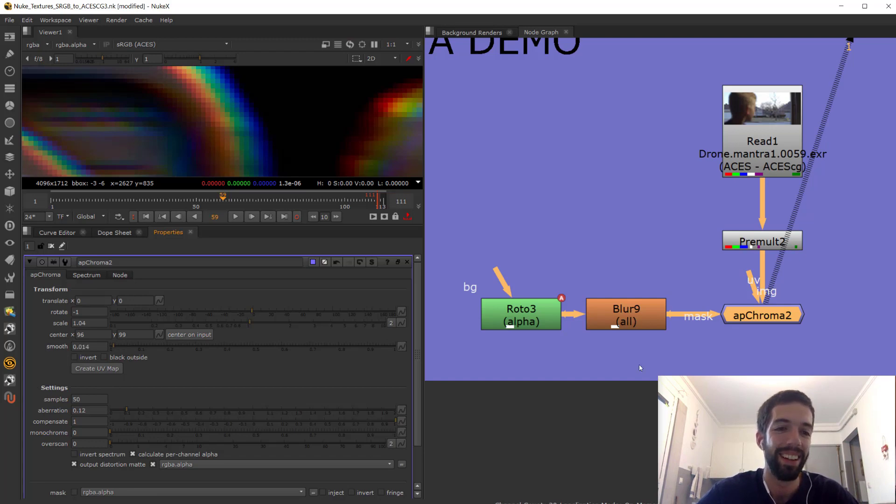
{"action": "left_click", "coordinate": [395, 346]}
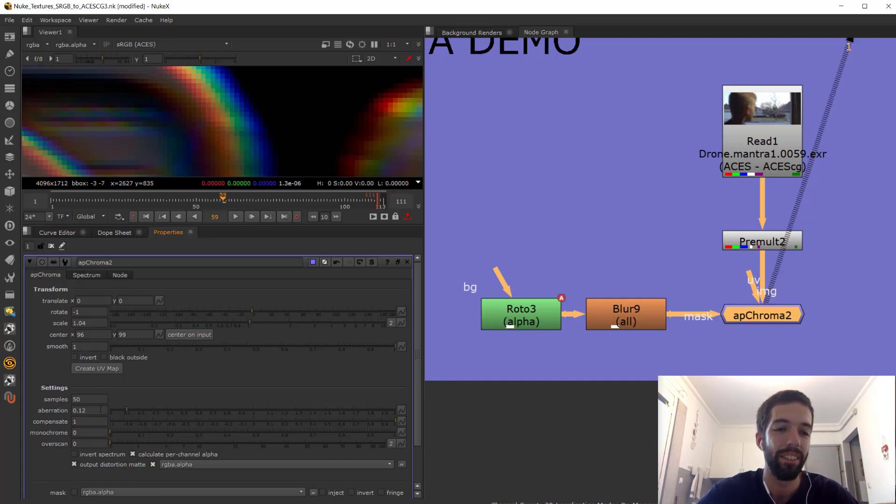
Set apChroma2's samples to 5 and aberration to 0.09, sweeping the smooth amount and leaving it at 1.
{"action": "left_click", "coordinate": [90, 399]}
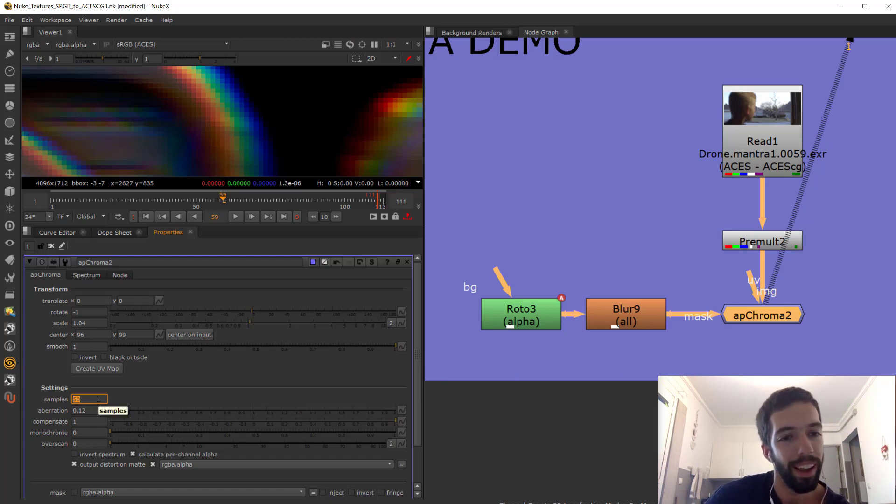
{"action": "type", "text": "5"}
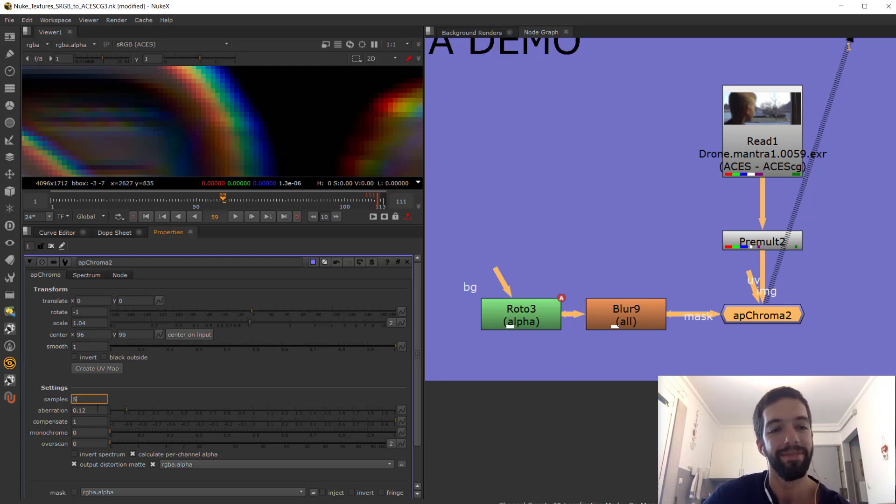
{"action": "key", "text": "Tab"}
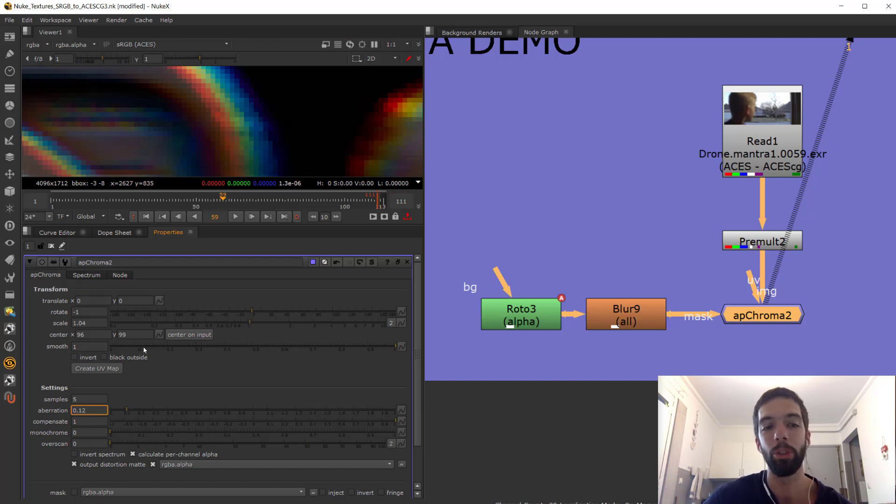
{"action": "left_click_drag", "start_coordinate": [143, 349], "coordinate": [566, 356]}
{"action": "left_click_drag", "start_coordinate": [151, 353], "coordinate": [466, 368]}
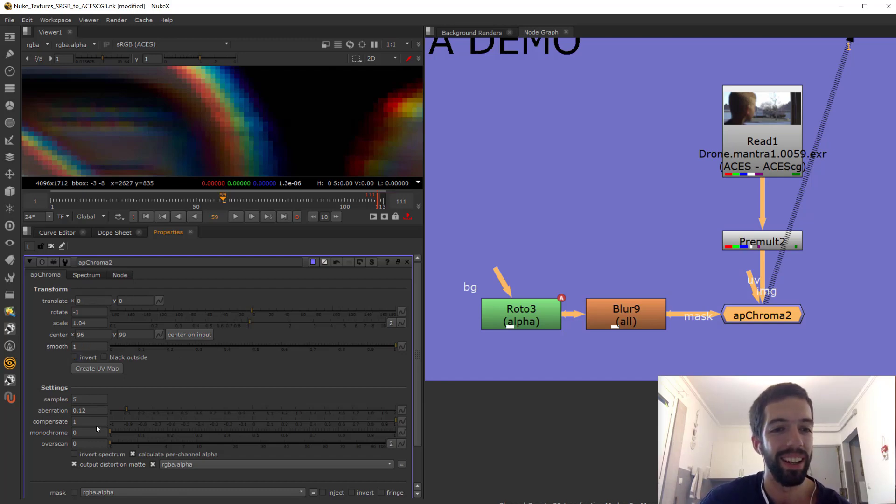
{"action": "mouse_move", "coordinate": [127, 411]}
{"action": "left_mouse_down"}
{"action": "mouse_move", "coordinate": [105, 412]}
{"action": "mouse_move", "coordinate": [155, 410]}
{"action": "mouse_move", "coordinate": [123, 412]}
{"action": "left_mouse_up"}
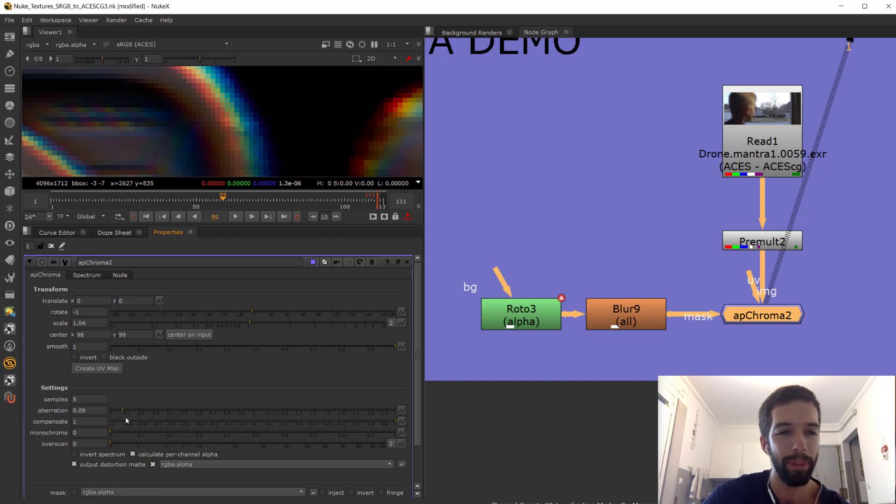
Create a UV map for apChroma2's uv input and open the properties of its Expression node.
{"action": "left_click", "coordinate": [102, 369]}
{"action": "scroll", "coordinate": [661, 336], "scroll_direction": "down", "scroll_amount": 4}
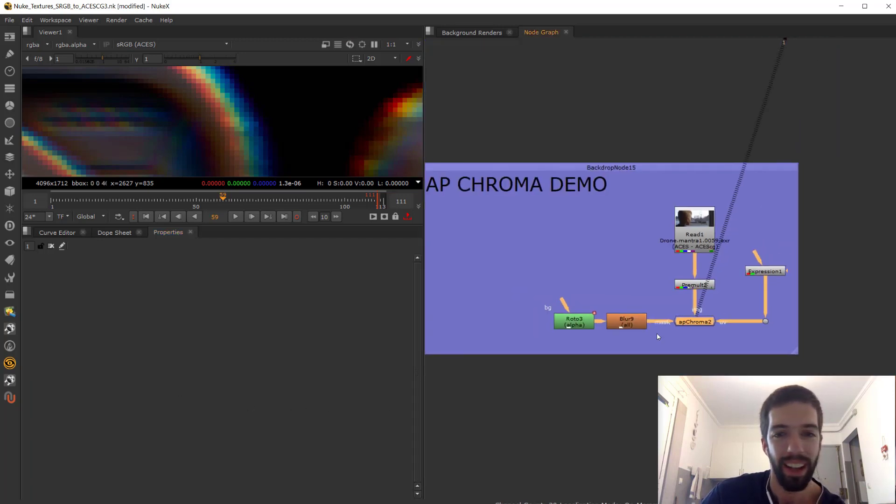
{"action": "scroll", "coordinate": [604, 425], "scroll_direction": "up", "scroll_amount": 3}
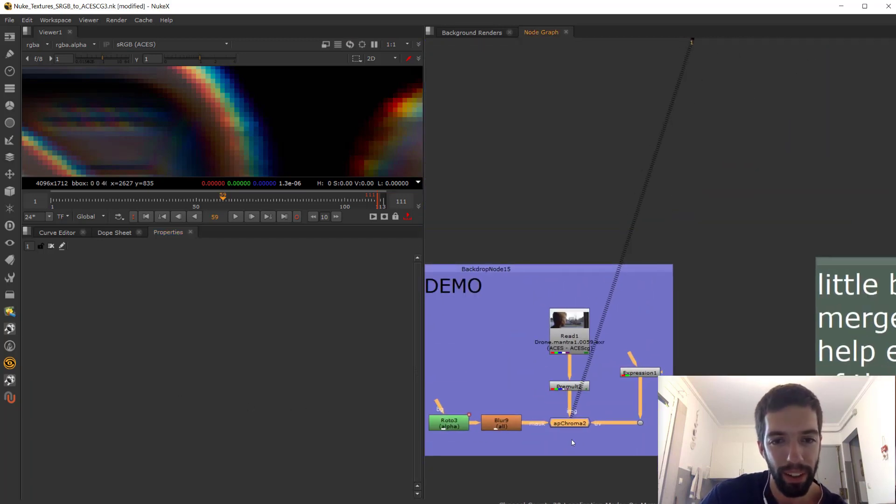
{"action": "double_click", "coordinate": [655, 354]}
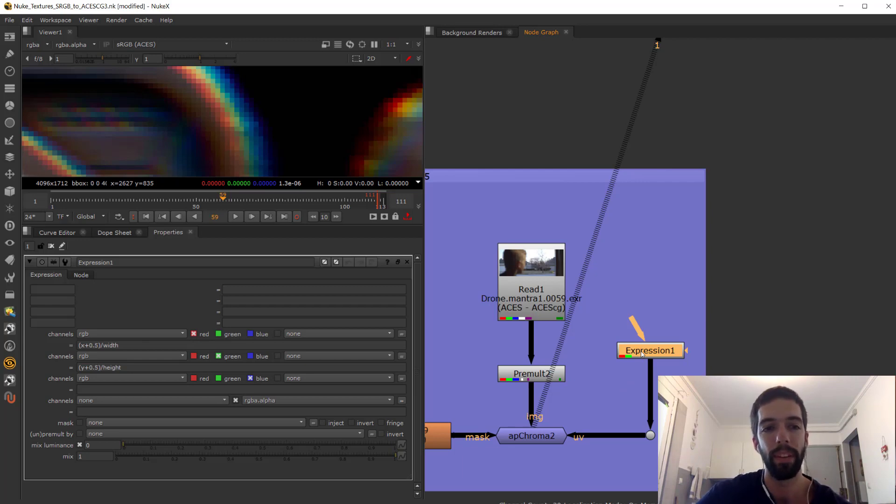
{"action": "left_click", "coordinate": [633, 398]}
{"action": "key", "text": "Tab"}
{"action": "type", "text": "tr"}
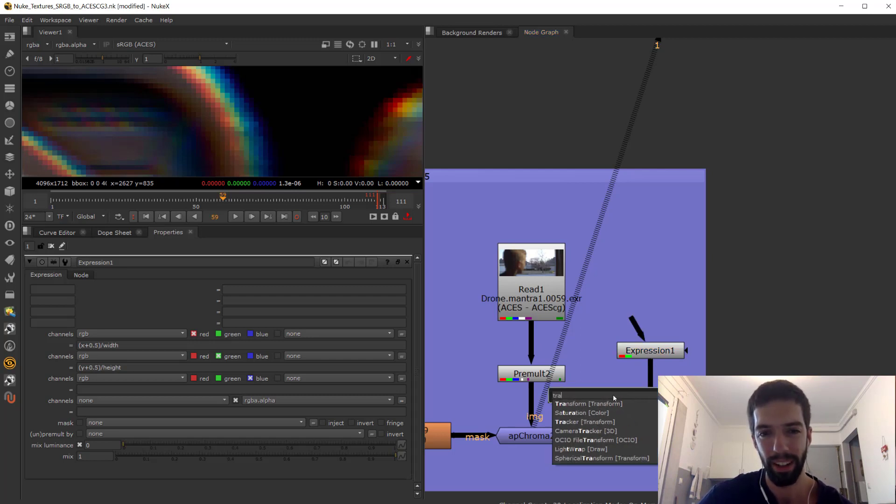
{"action": "left_click", "coordinate": [601, 402]}
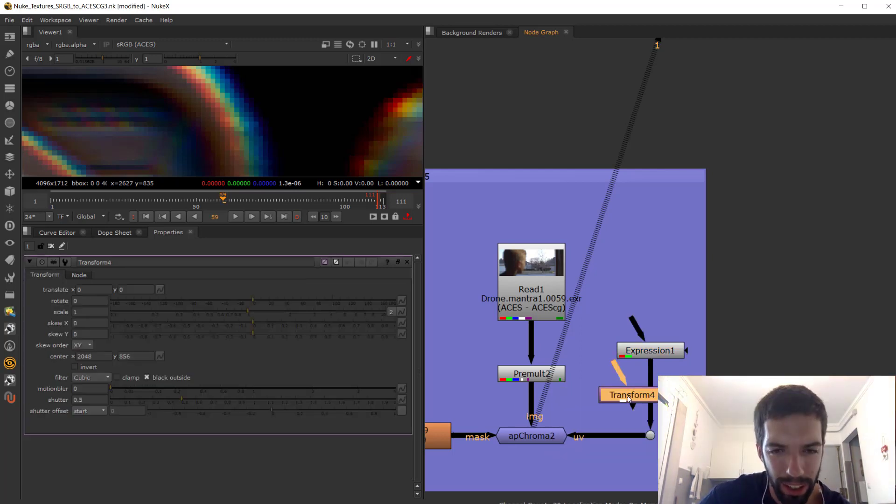
{"action": "key", "text": "Delete"}
Add a TransformMasked node and insert it below the Expression node in apChroma2's uv branch.
{"action": "key", "text": "Tab"}
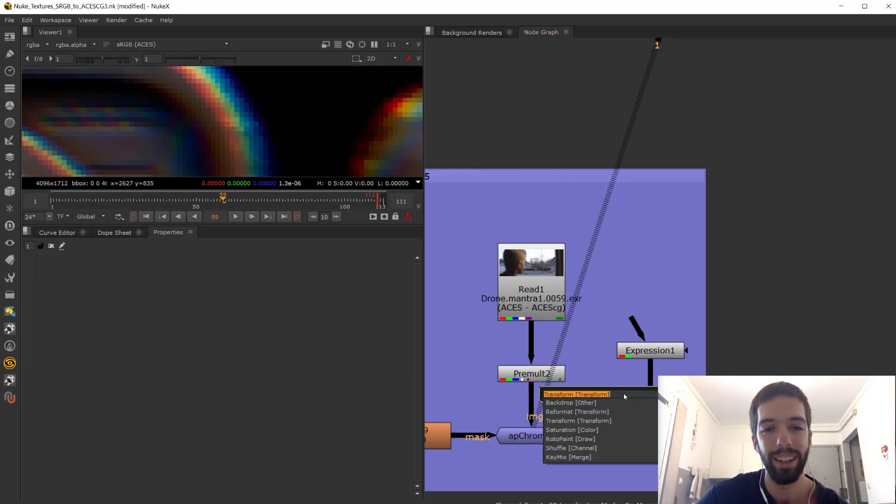
{"action": "type", "text": "tra"}
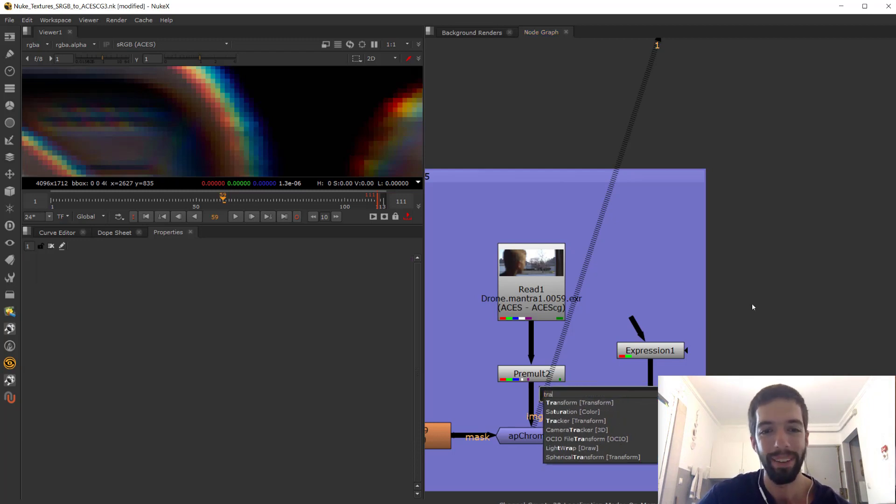
{"action": "type", "text": "nsform"}
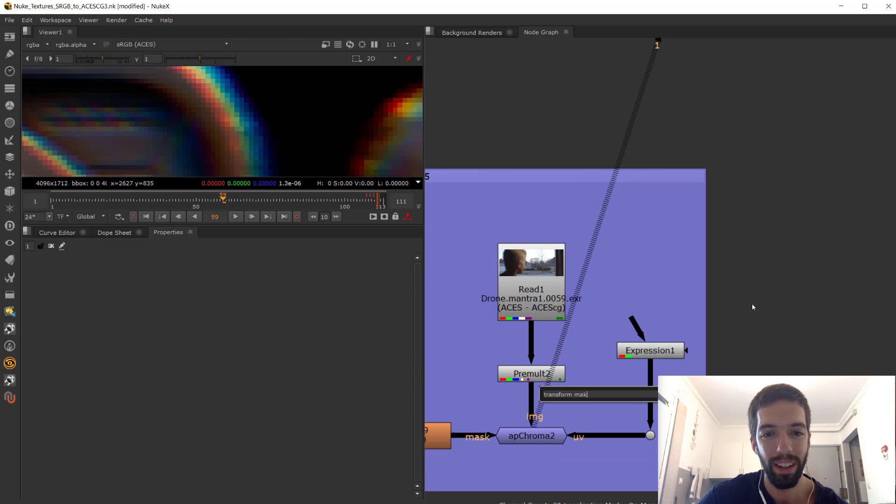
{"action": "key", "text": "BackSpace"}
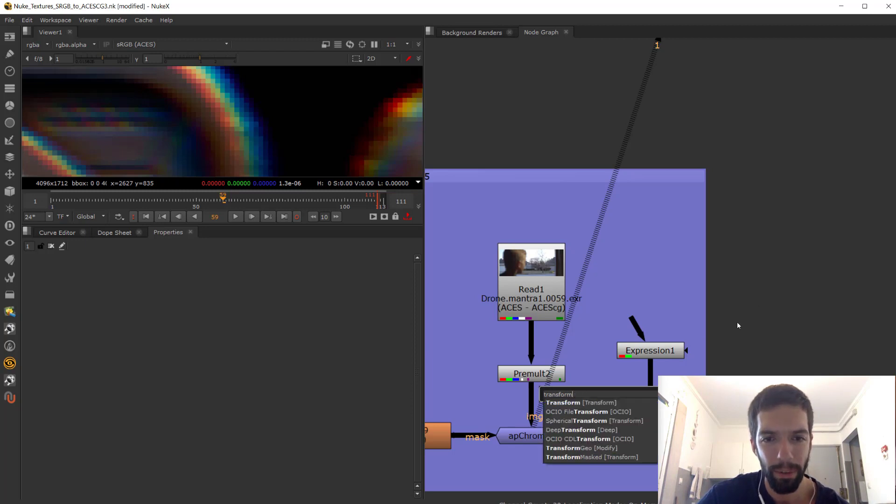
{"action": "left_click", "coordinate": [603, 458]}
{"action": "left_click_drag", "start_coordinate": [622, 401], "coordinate": [652, 391]}
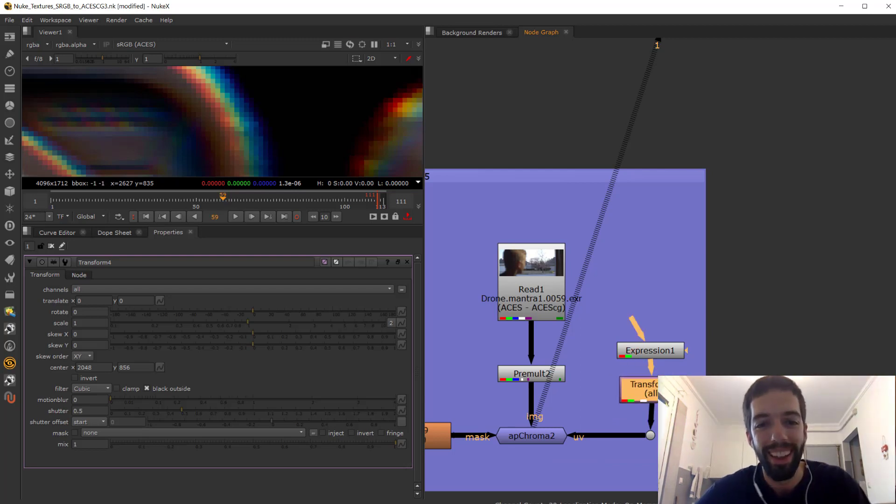
View the masked transform's output and examine the whole red-green UV map in the viewer.
{"action": "key", "text": "1"}
{"action": "left_click", "coordinate": [475, 281]}
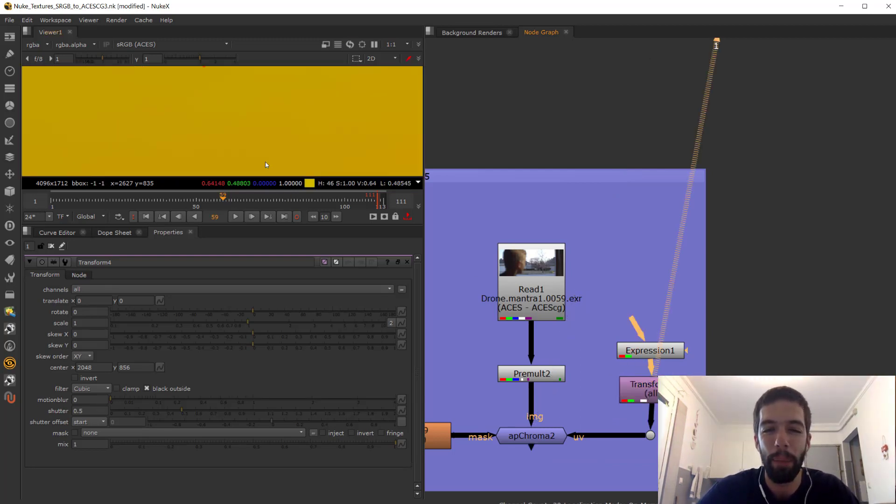
{"action": "scroll", "coordinate": [264, 152], "scroll_direction": "down", "scroll_amount": 5}
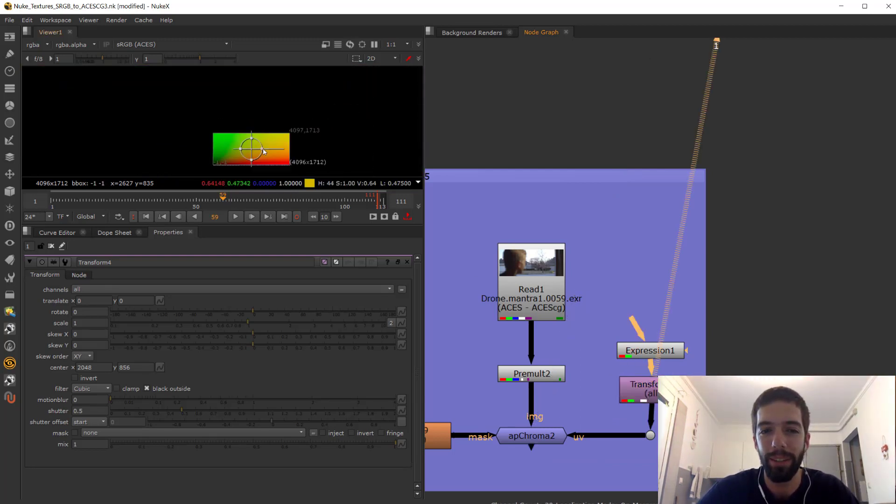
{"action": "scroll", "coordinate": [257, 149], "scroll_direction": "up", "scroll_amount": 3}
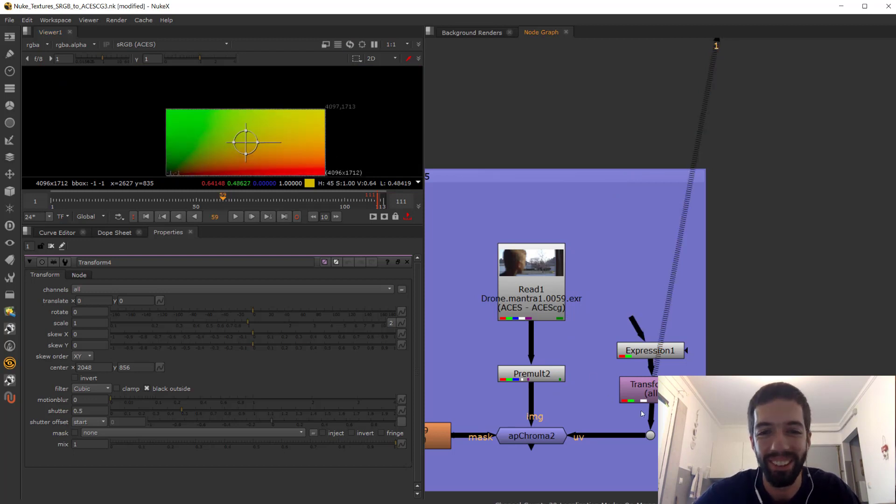
Move the Expression and Transform nodes higher above the dot in apChroma2's uv branch, keeping them stacked closely.
{"action": "left_click_drag", "start_coordinate": [649, 392], "coordinate": [646, 384]}
{"action": "left_click_drag", "start_coordinate": [647, 351], "coordinate": [647, 324]}
{"action": "left_click_drag", "start_coordinate": [645, 384], "coordinate": [646, 363]}
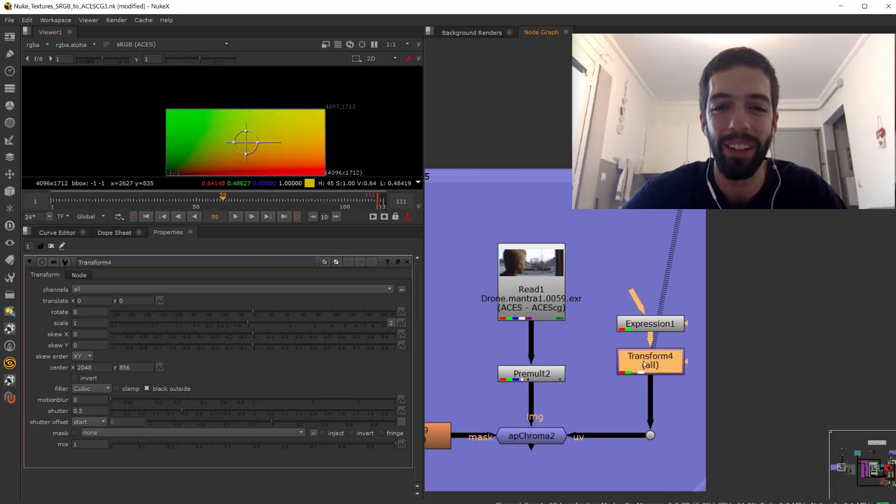
{"action": "left_click", "coordinate": [632, 402]}
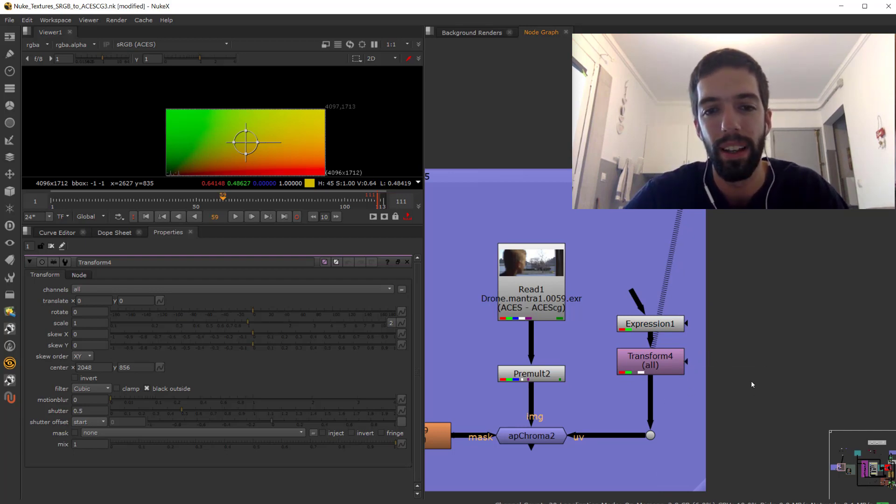
Add a Noise node beside the Transform node and connect it to the transform's mask input.
{"action": "key", "text": "Tab"}
{"action": "type", "text": "noi"}
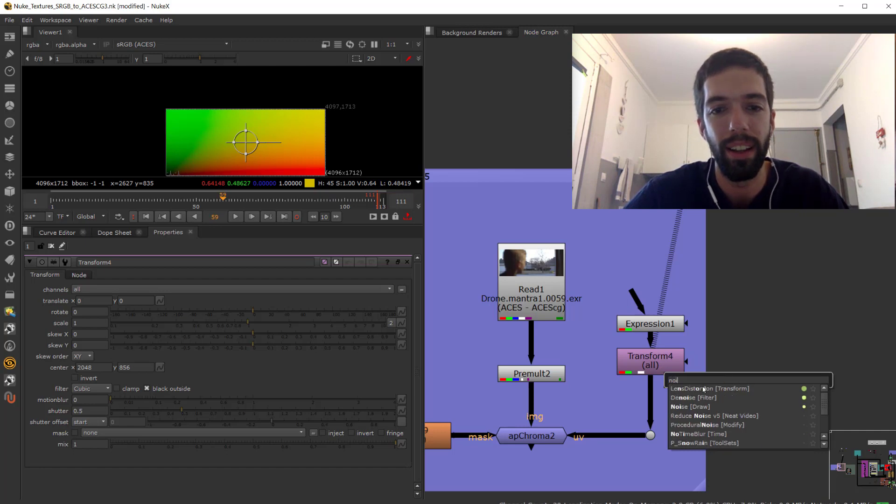
{"action": "left_click", "coordinate": [702, 407]}
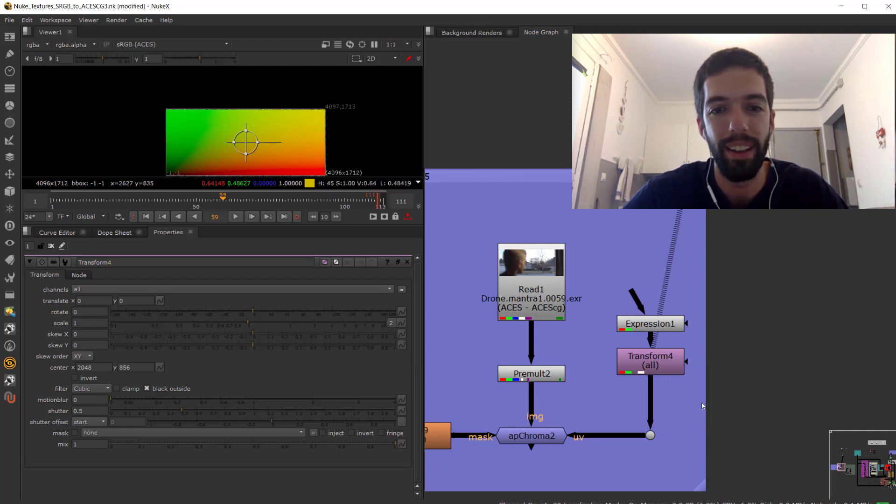
{"action": "left_click_drag", "start_coordinate": [687, 363], "coordinate": [748, 364]}
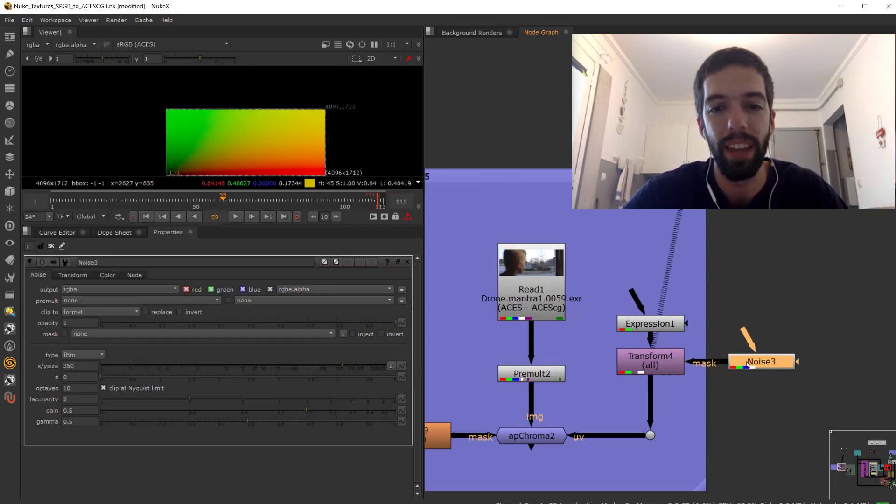
{"action": "left_click", "coordinate": [647, 362]}
{"action": "left_click", "coordinate": [754, 360]}
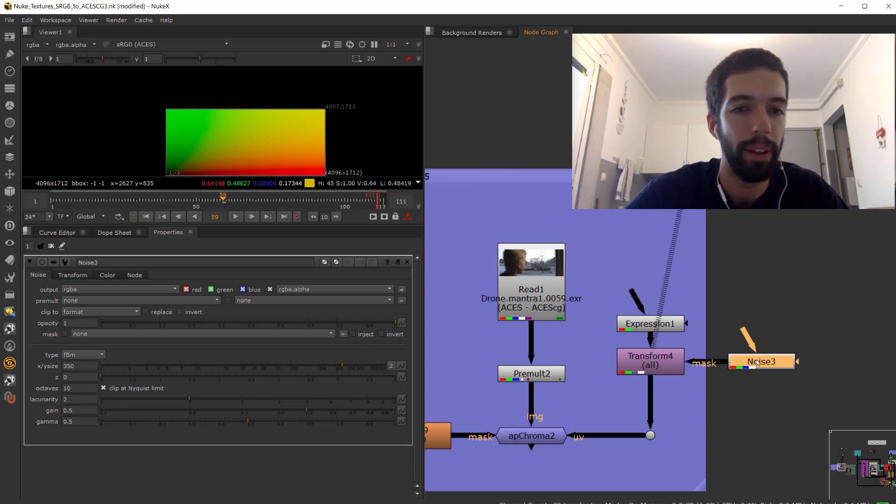
Offset the noise-masked UV map by setting Transform4's translate to x -55 and y 450.
{"action": "middle_click_drag", "start_coordinate": [263, 152], "coordinate": [266, 126]}
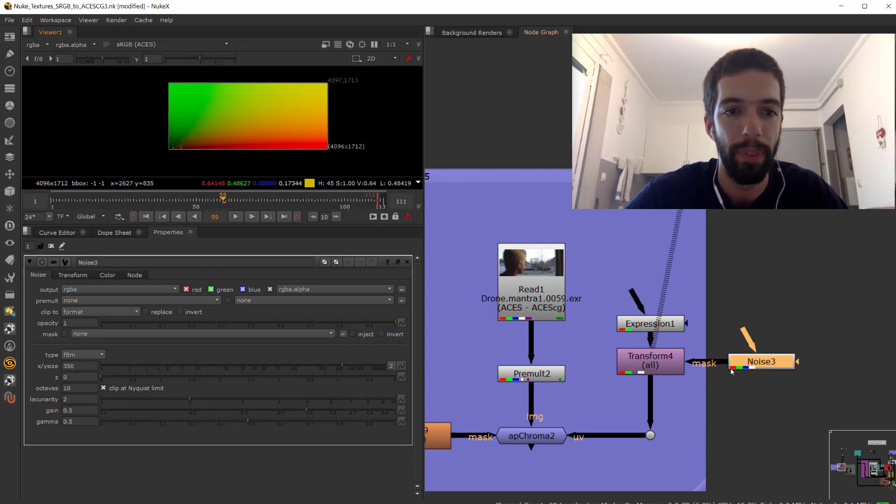
{"action": "scroll", "coordinate": [706, 364], "scroll_direction": "up", "scroll_amount": 2}
{"action": "double_click", "coordinate": [626, 363]}
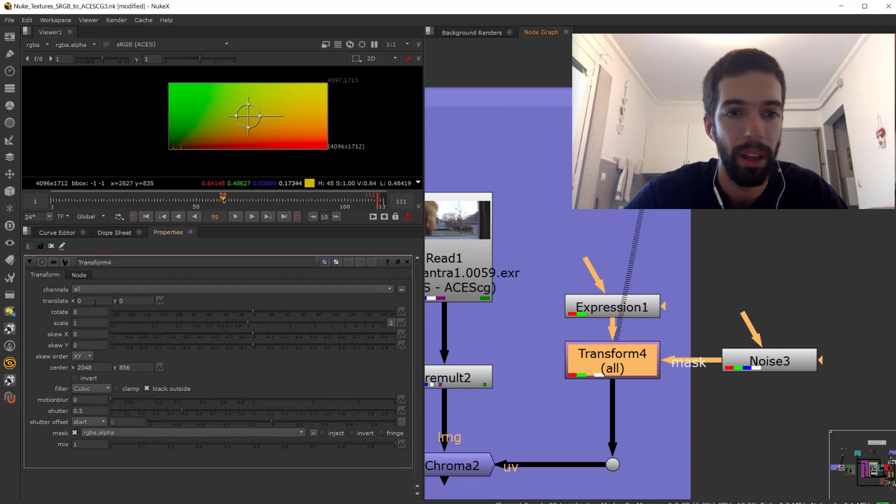
{"action": "left_click", "coordinate": [94, 301]}
{"action": "type", "text": "2"}
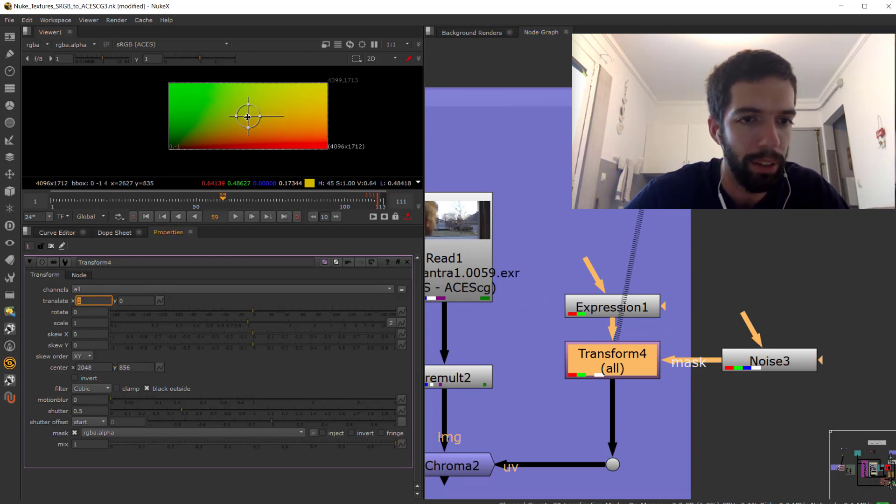
{"action": "mouse_move", "coordinate": [248, 115]}
{"action": "left_mouse_down"}
{"action": "mouse_move", "coordinate": [246, 86]}
{"action": "mouse_move", "coordinate": [247, 101]}
{"action": "left_mouse_up"}
{"action": "scroll", "coordinate": [247, 118], "scroll_direction": "up", "scroll_amount": 2}
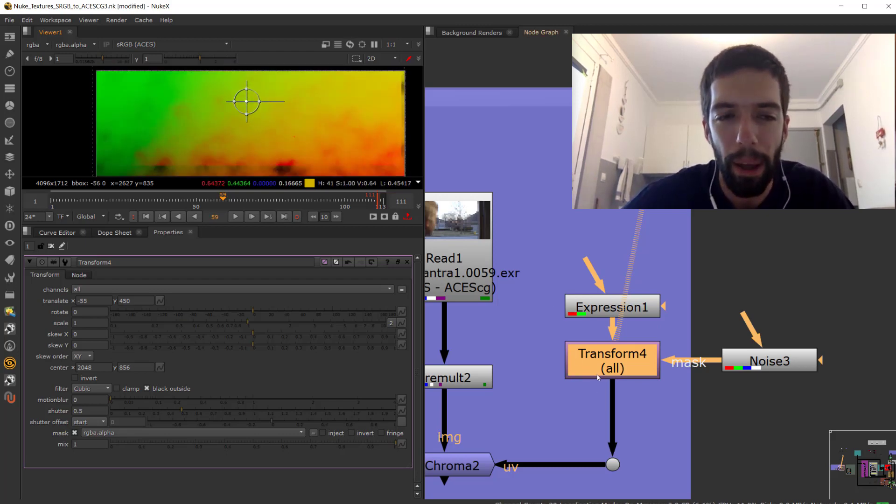
Connect the Expression node's input to Read1 and move the Expression node higher above the Transform node.
{"action": "middle_click_drag", "start_coordinate": [531, 398], "coordinate": [563, 383]}
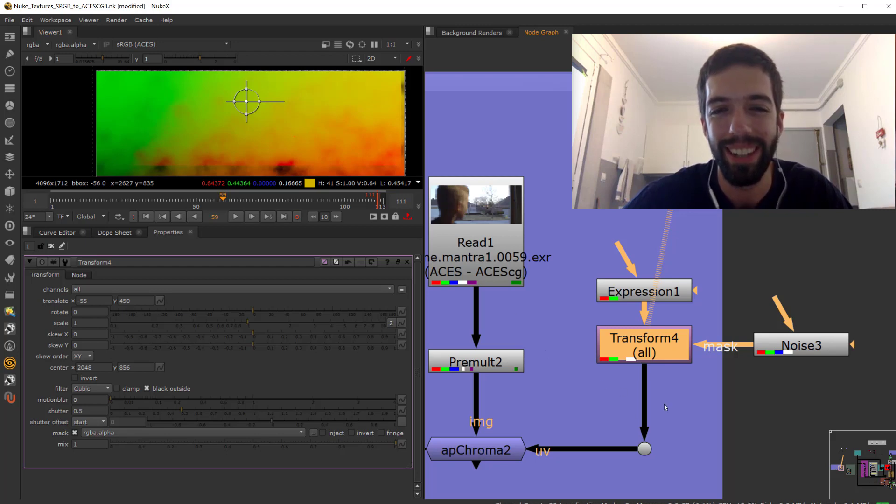
{"action": "scroll", "coordinate": [567, 397], "scroll_direction": "down", "scroll_amount": 4}
{"action": "scroll", "coordinate": [607, 373], "scroll_direction": "up", "scroll_amount": 3}
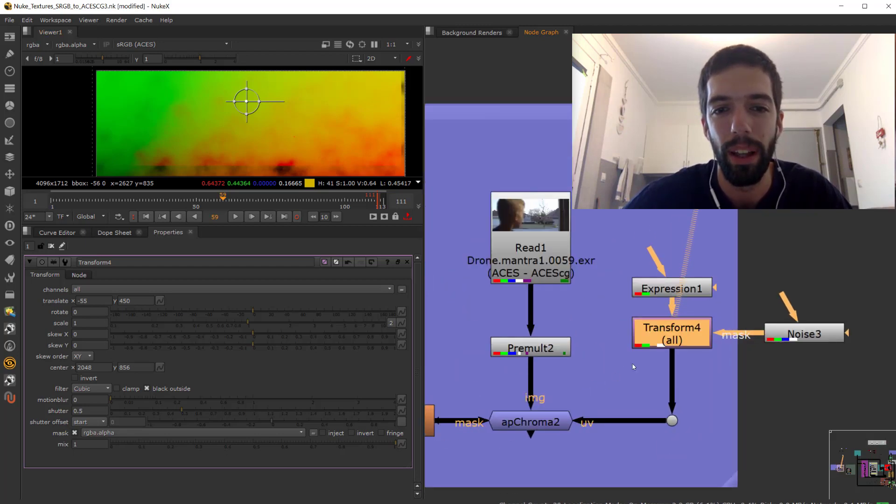
{"action": "left_click_drag", "start_coordinate": [664, 292], "coordinate": [551, 236]}
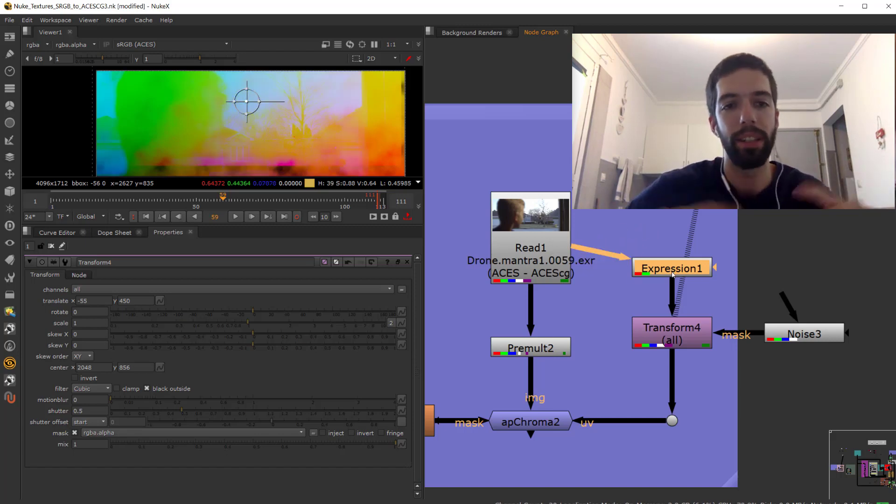
{"action": "left_click_drag", "start_coordinate": [672, 273], "coordinate": [672, 254]}
{"action": "left_click", "coordinate": [679, 311]}
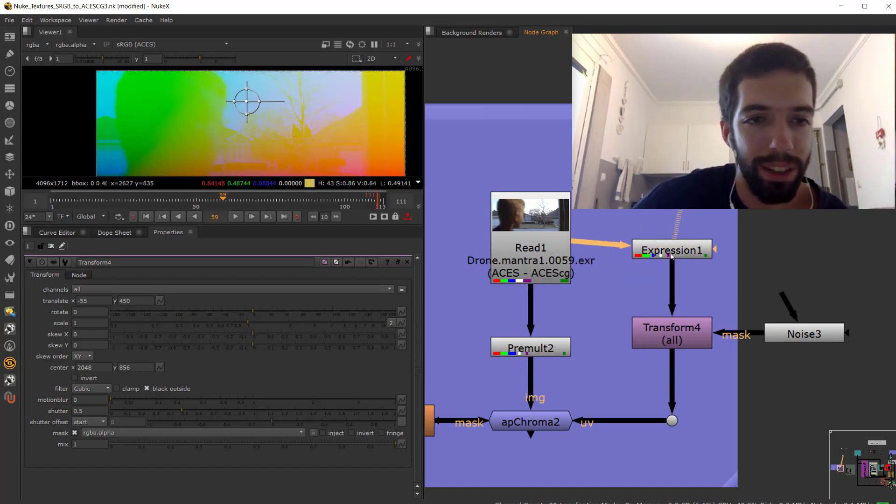
{"action": "left_click", "coordinate": [679, 332]}
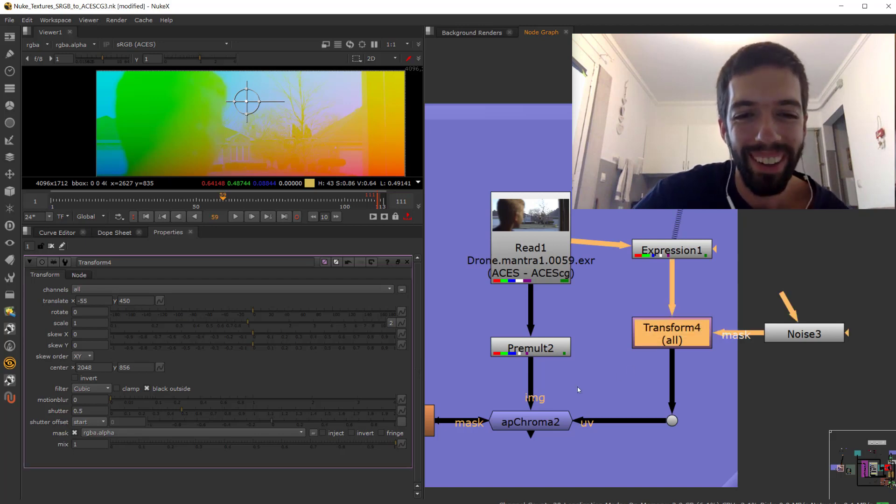
Reconnect the Expression node's input to Premult2, view Premult2's drone image and move that node slightly higher.
{"action": "left_click_drag", "start_coordinate": [654, 220], "coordinate": [531, 347]}
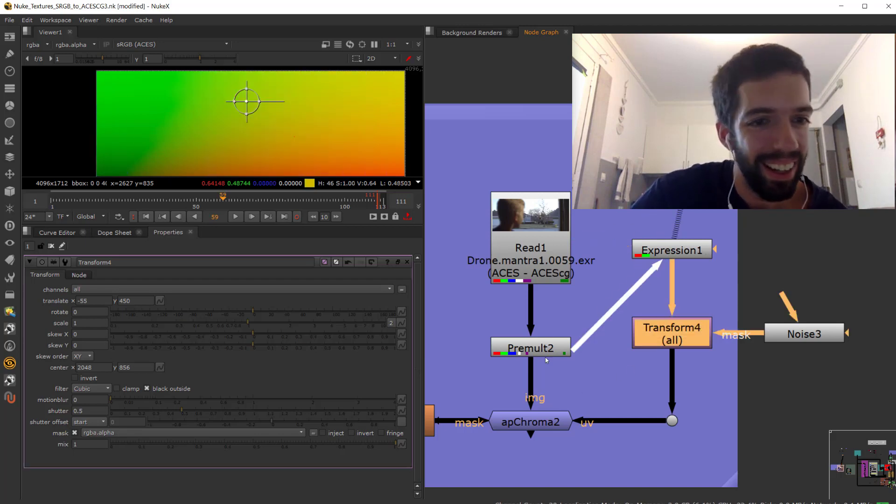
{"action": "left_click", "coordinate": [527, 349]}
{"action": "key", "text": "1"}
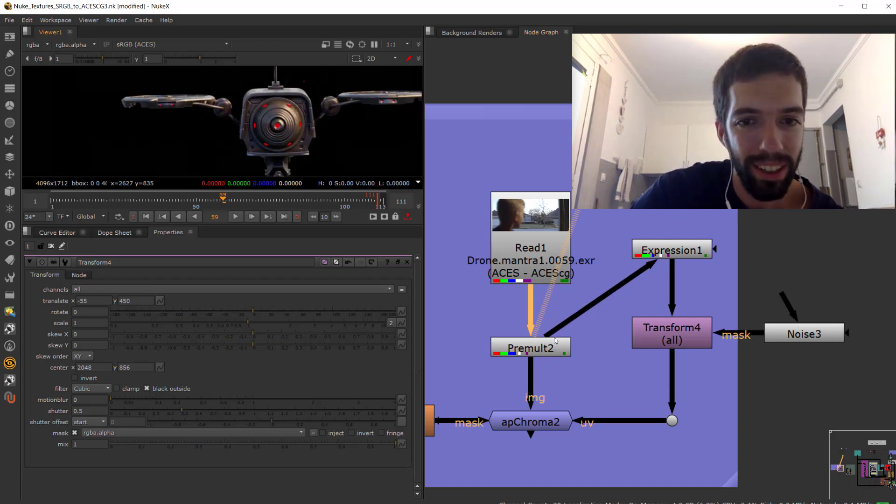
{"action": "left_click_drag", "start_coordinate": [551, 348], "coordinate": [551, 333]}
{"action": "scroll", "coordinate": [282, 146], "scroll_direction": "up", "scroll_amount": 1}
View the Expression node's output and examine the UV map around the drone.
{"action": "left_click", "coordinate": [647, 248]}
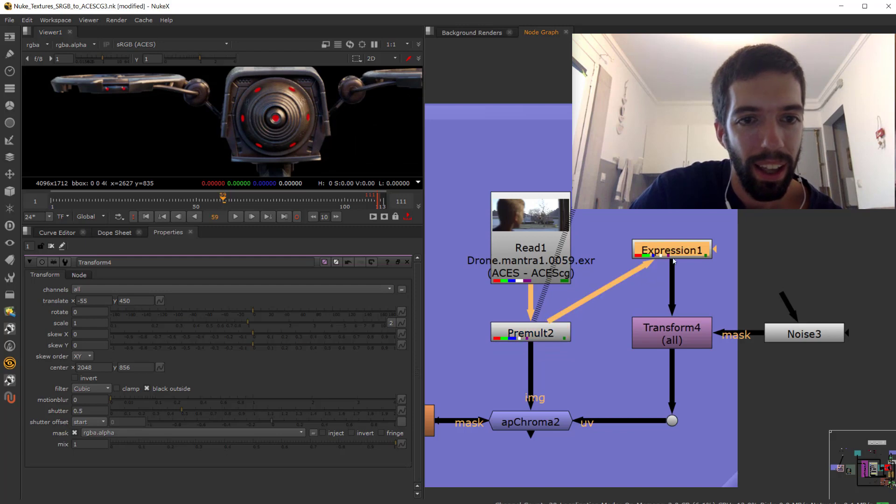
{"action": "key", "text": "1"}
{"action": "scroll", "coordinate": [246, 160], "scroll_direction": "down", "scroll_amount": 1}
{"action": "scroll", "coordinate": [206, 123], "scroll_direction": "down", "scroll_amount": 2}
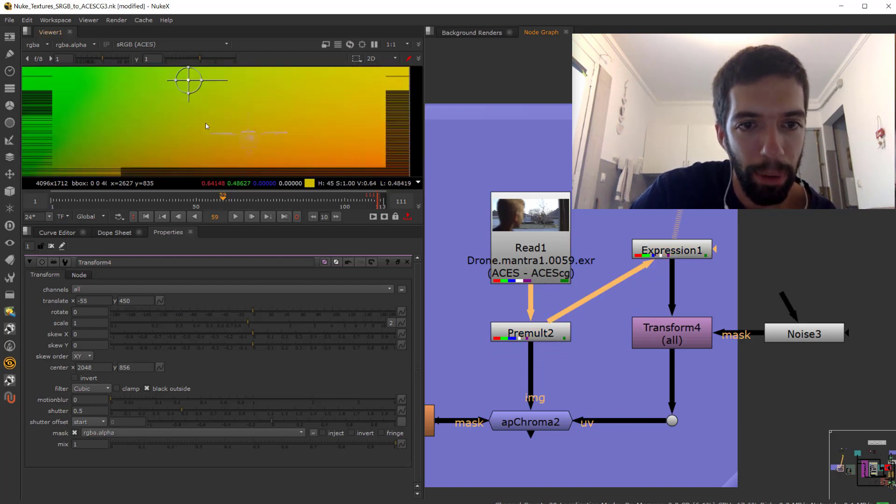
View apChroma2's output and examine the chromatic aberration on the drone's arm and body up close.
{"action": "left_click", "coordinate": [526, 415]}
{"action": "key", "text": "1"}
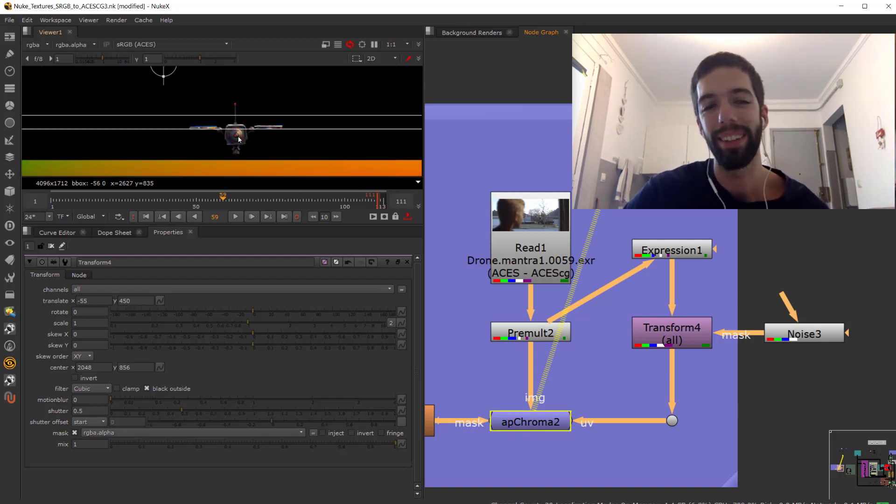
{"action": "scroll", "coordinate": [239, 140], "scroll_direction": "up", "scroll_amount": 4}
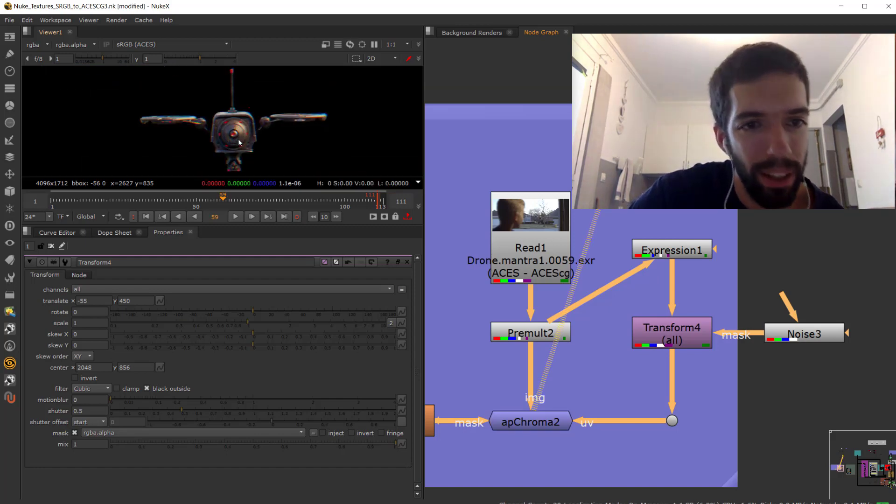
{"action": "scroll", "coordinate": [239, 142], "scroll_direction": "up", "scroll_amount": 5}
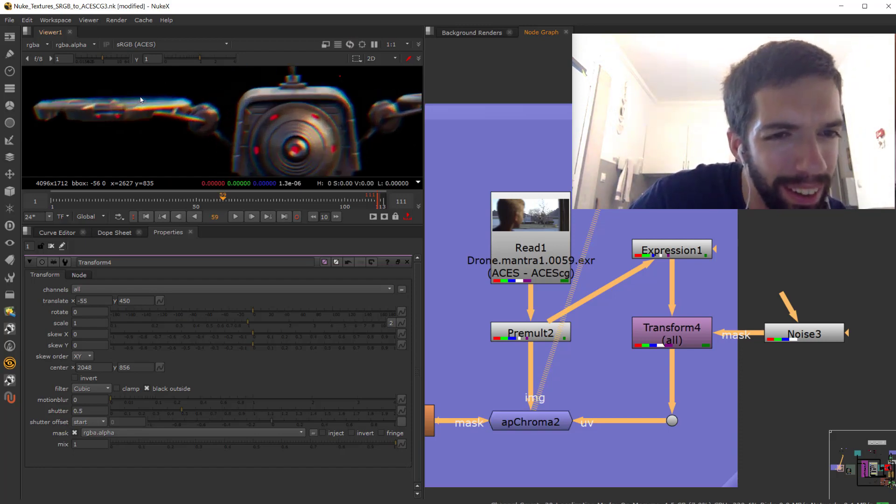
{"action": "scroll", "coordinate": [141, 99], "scroll_direction": "up", "scroll_amount": 4}
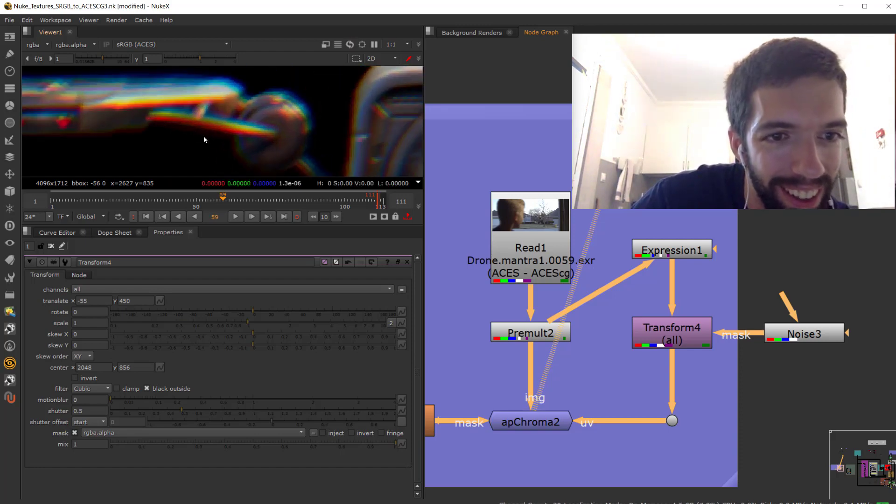
{"action": "middle_click_drag", "start_coordinate": [290, 169], "coordinate": [293, 146]}
{"action": "scroll", "coordinate": [265, 144], "scroll_direction": "up", "scroll_amount": 2}
{"action": "scroll", "coordinate": [259, 113], "scroll_direction": "down", "scroll_amount": 2}
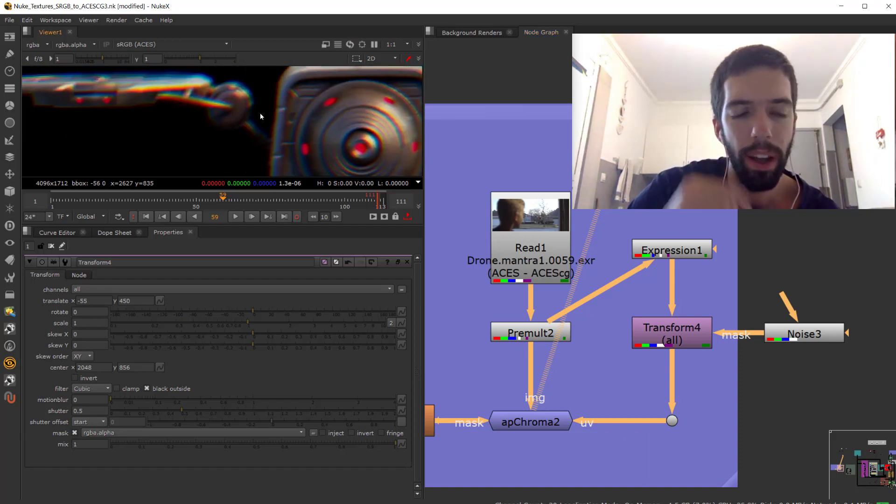
{"action": "middle_click_drag", "start_coordinate": [260, 113], "coordinate": [290, 132]}
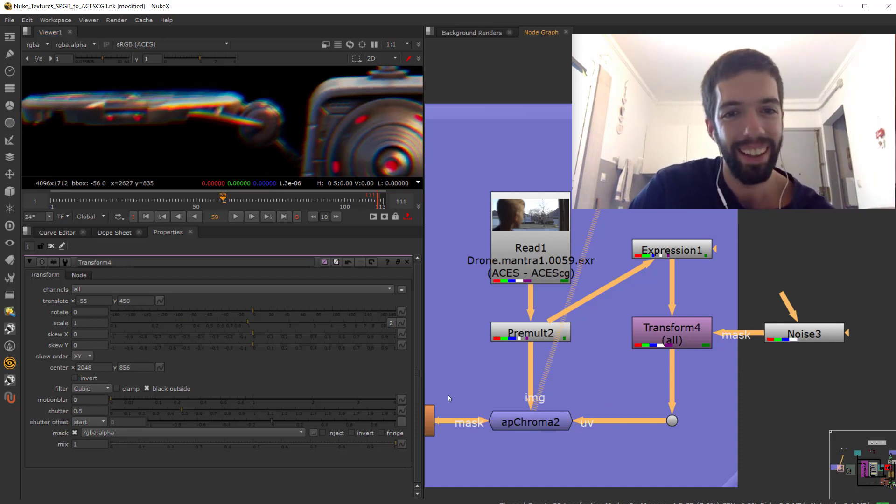
Open apChroma2's settings, try more negative rotate values for the aberration, and raise the rotation again.
{"action": "double_click", "coordinate": [533, 421]}
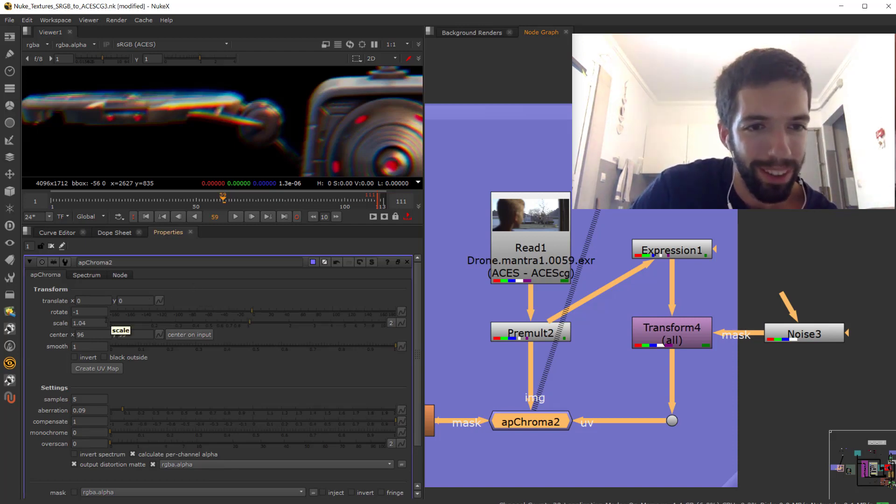
{"action": "left_click", "coordinate": [84, 313]}
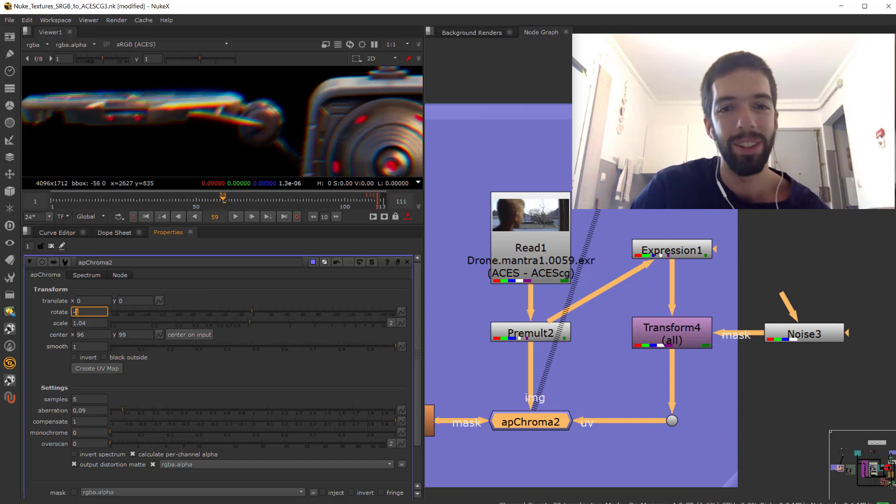
{"action": "key", "text": "Down"}
{"action": "key", "text": "Down"}
{"action": "key", "text": "Down"}
{"action": "key", "text": "Down"}
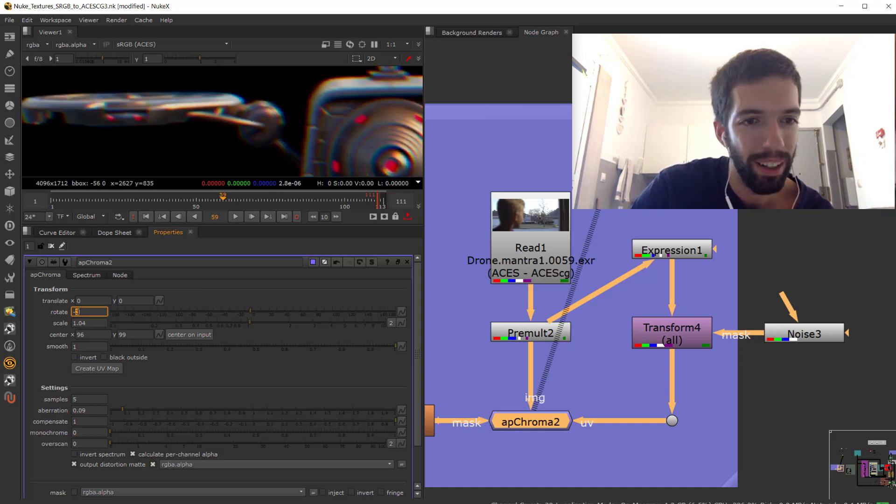
{"action": "key", "text": "Up"}
{"action": "key", "text": "Up"}
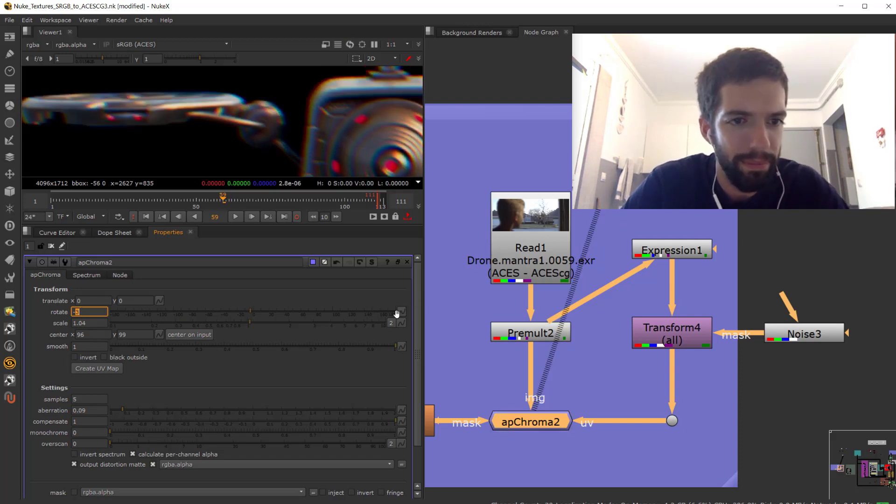
{"action": "key", "text": "Up"}
{"action": "key", "text": "Up"}
{"action": "key", "text": "Up"}
{"action": "key", "text": "Up"}
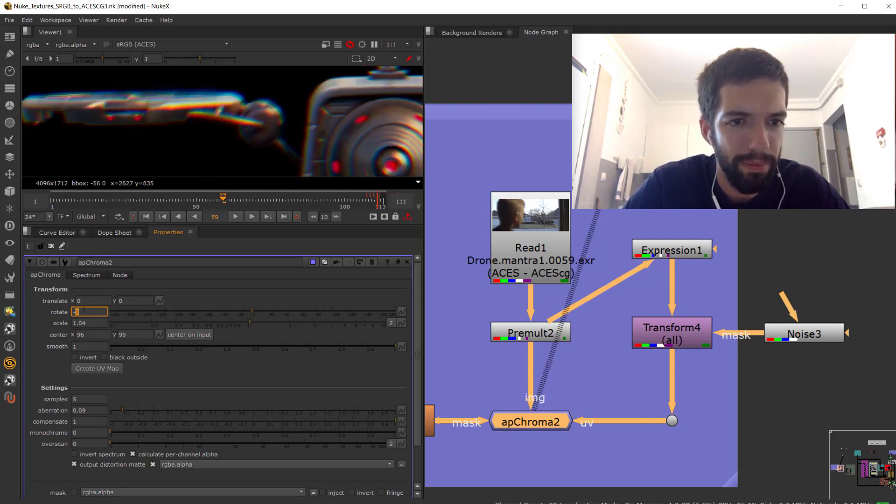
Raise apChroma2's rotate value gradually to 11 and lower it to 7 while comparing the colour spread on the drone.
{"action": "key", "text": "Up"}
{"action": "key", "text": "Up"}
{"action": "key", "text": "Up"}
{"action": "key", "text": "Up"}
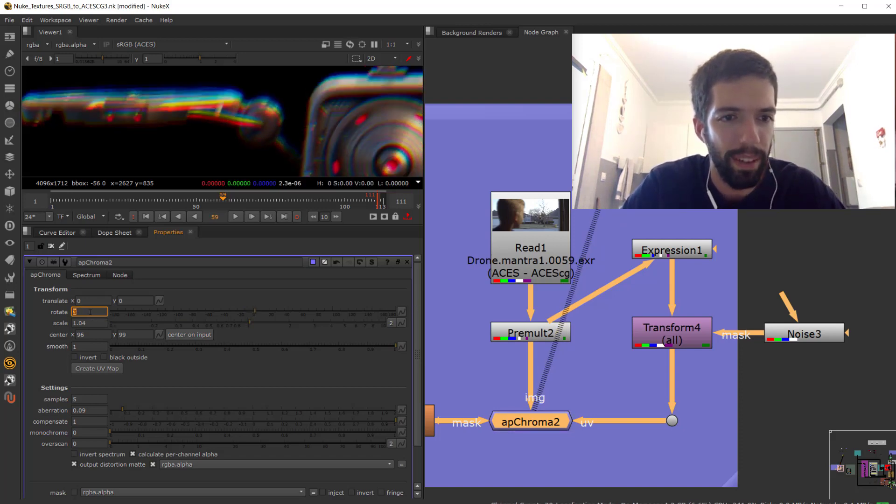
{"action": "key", "text": "Up"}
{"action": "key", "text": "Up"}
{"action": "key", "text": "Up"}
{"action": "key", "text": "Up"}
{"action": "key", "text": "Up"}
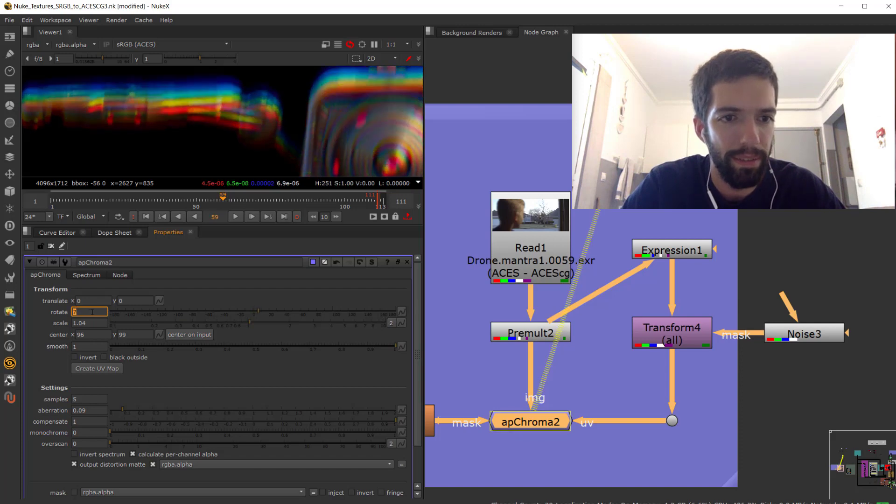
{"action": "key", "text": "Up"}
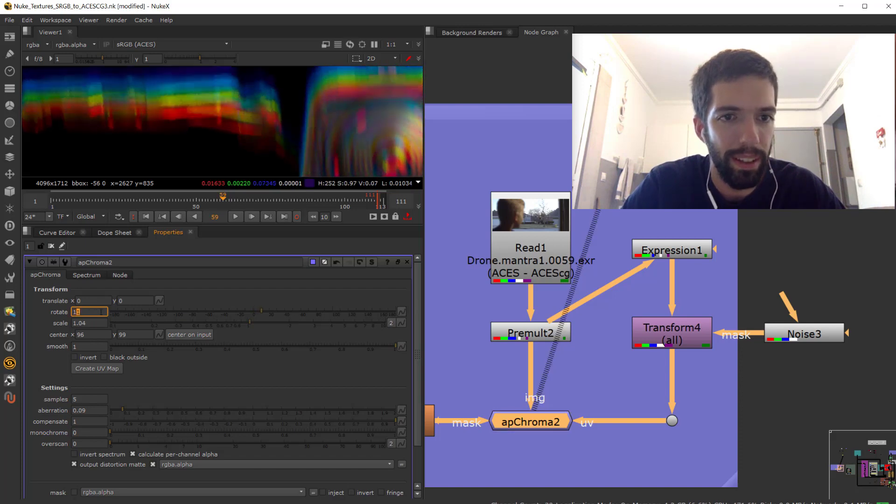
{"action": "key", "text": "Down"}
{"action": "key", "text": "Down"}
{"action": "key", "text": "Down"}
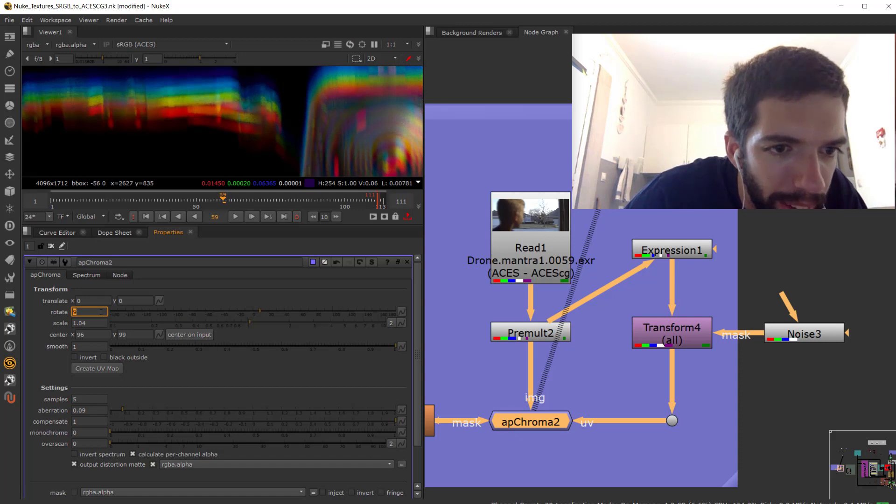
{"action": "key", "text": "Down"}
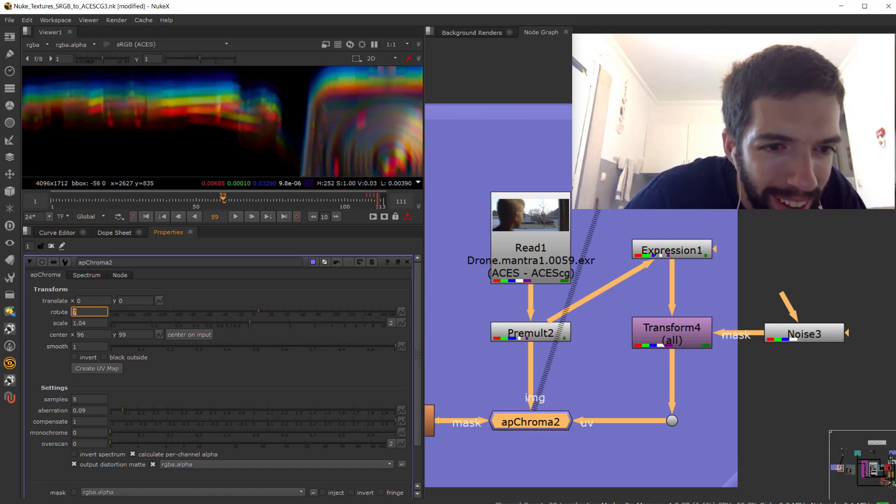
Reset apChroma2's transform by setting rotate to 0 and scale to 1.
{"action": "type", "text": "0"}
{"action": "left_click", "coordinate": [94, 323]}
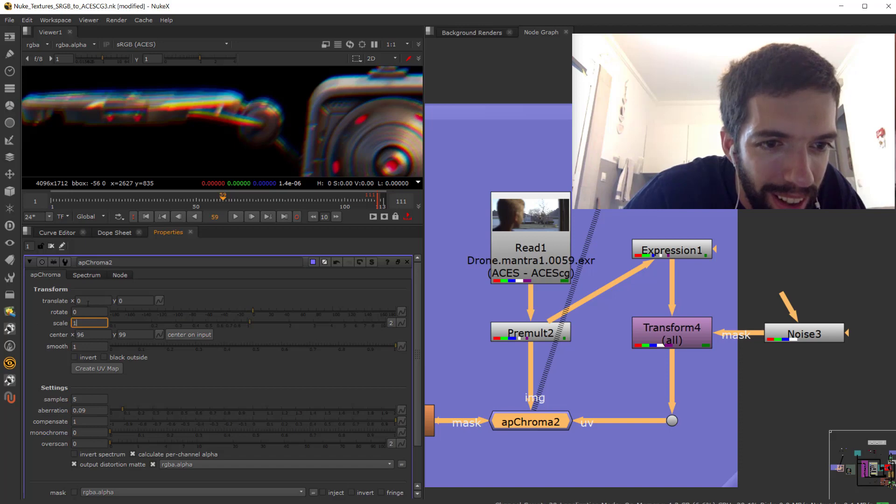
{"action": "left_click", "coordinate": [90, 311]}
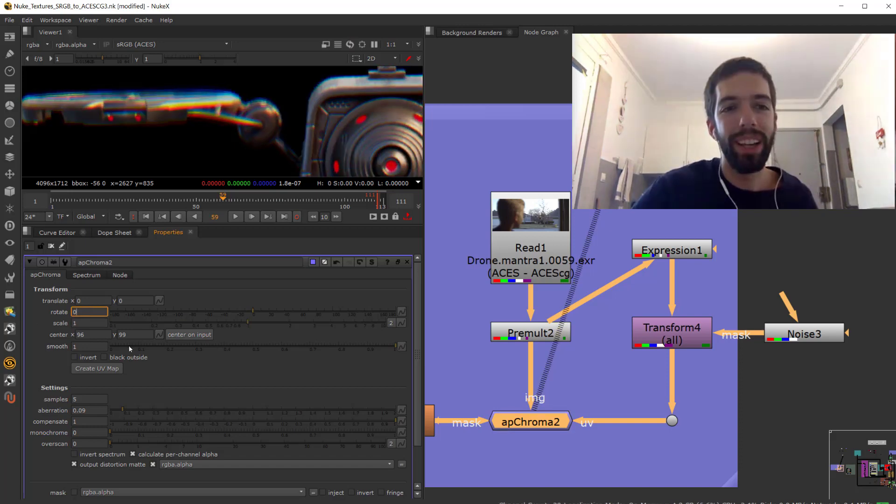
{"action": "mouse_move", "coordinate": [130, 349]}
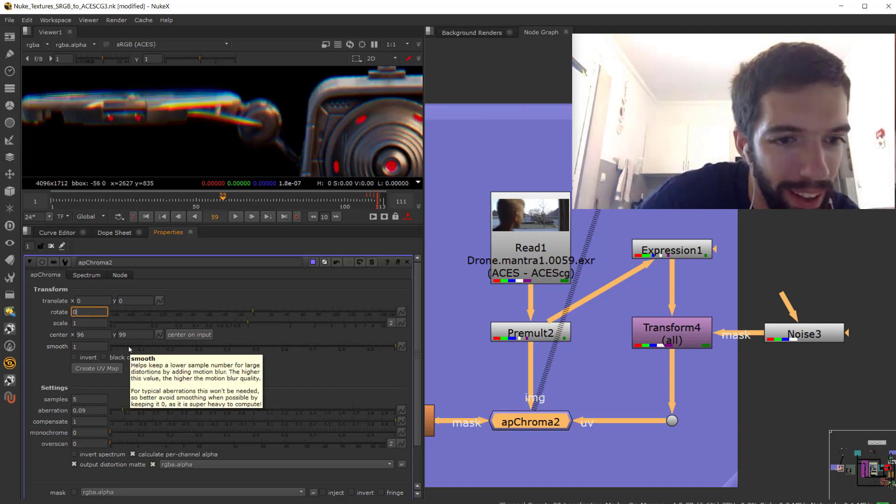
{"action": "key", "text": "Tab"}
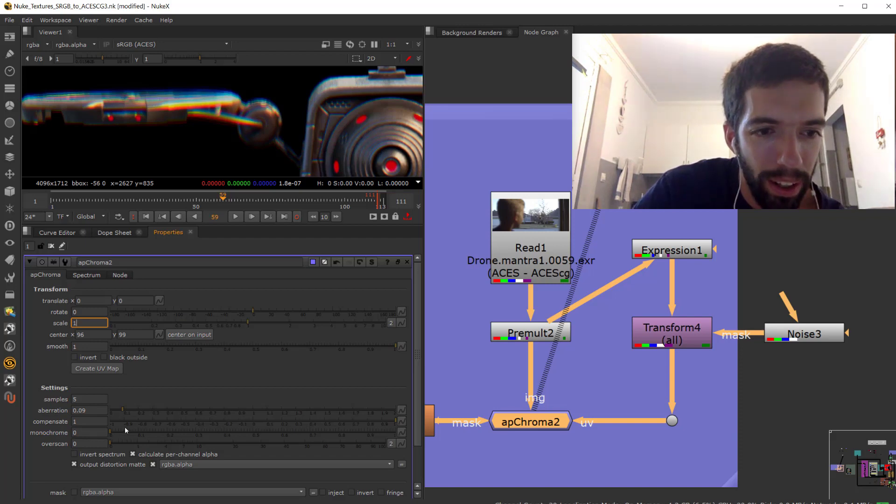
Set apChroma2's monochrome to 1 and its samples to 6.
{"action": "left_click_drag", "start_coordinate": [122, 435], "coordinate": [411, 435]}
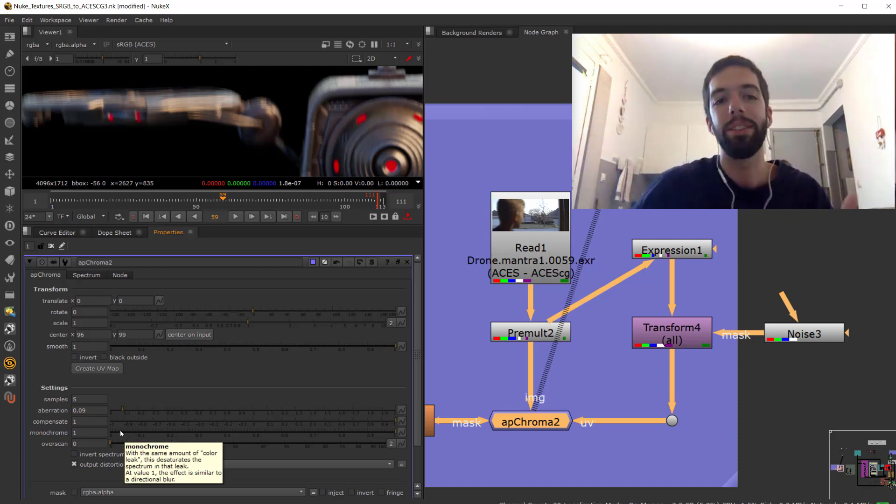
{"action": "left_click", "coordinate": [82, 398]}
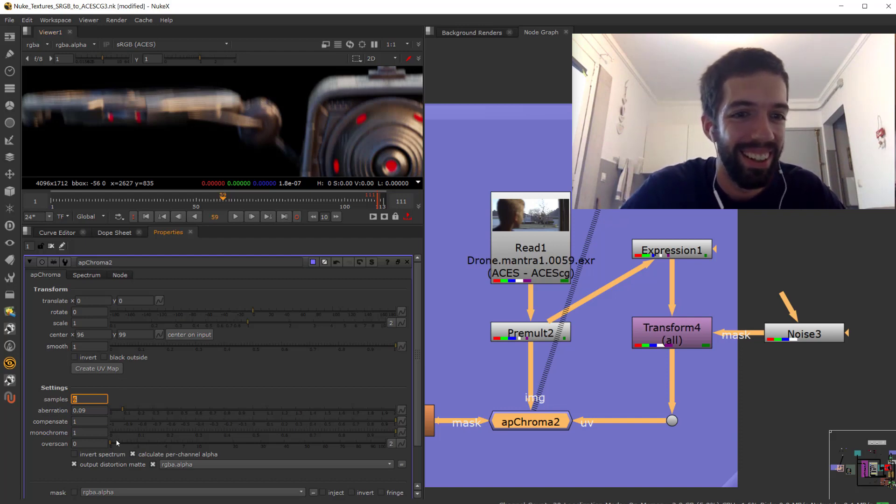
{"action": "key", "text": "Return"}
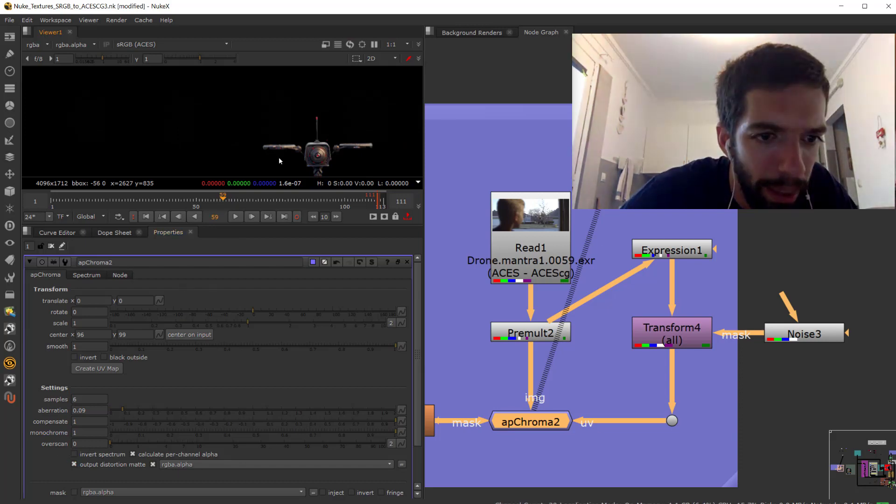
Set apChroma2's aberration to 0 and compensate to -1, and examine the distorted drone.
{"action": "scroll", "coordinate": [288, 161], "scroll_direction": "up", "scroll_amount": 2}
{"action": "middle_click_drag", "start_coordinate": [290, 166], "coordinate": [236, 145]}
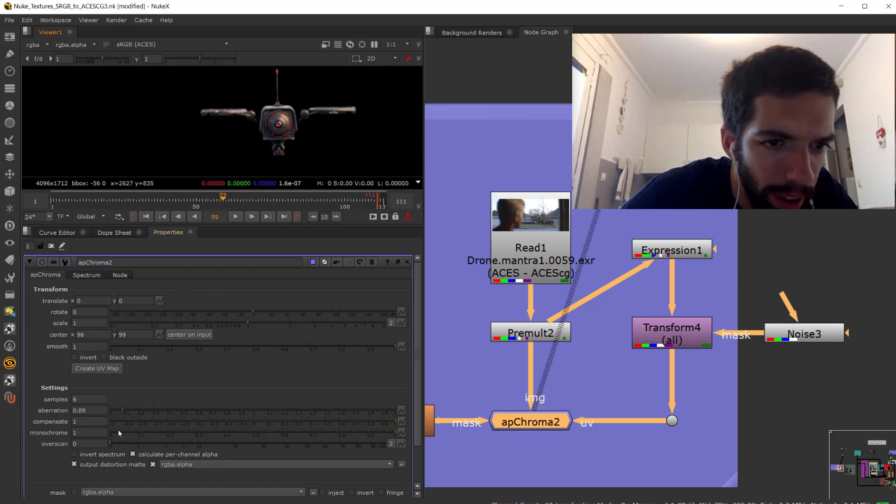
{"action": "left_click_drag", "start_coordinate": [124, 410], "coordinate": [88, 409]}
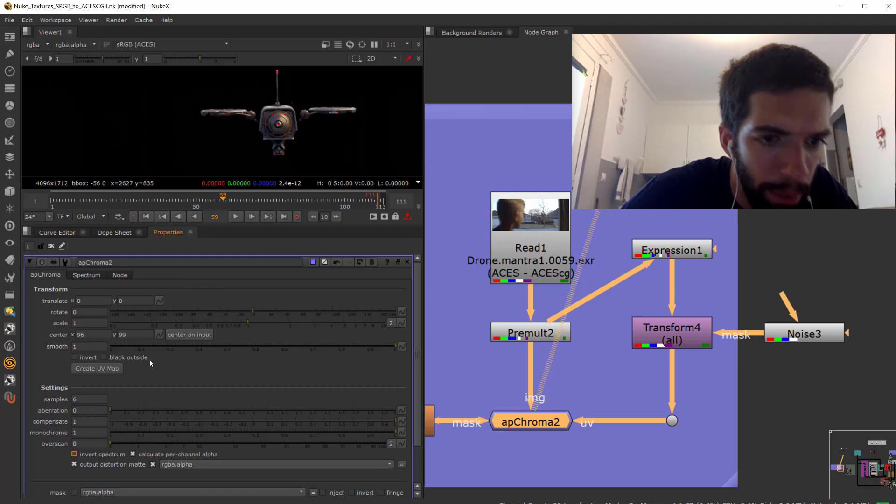
{"action": "scroll", "coordinate": [247, 131], "scroll_direction": "up", "scroll_amount": 4}
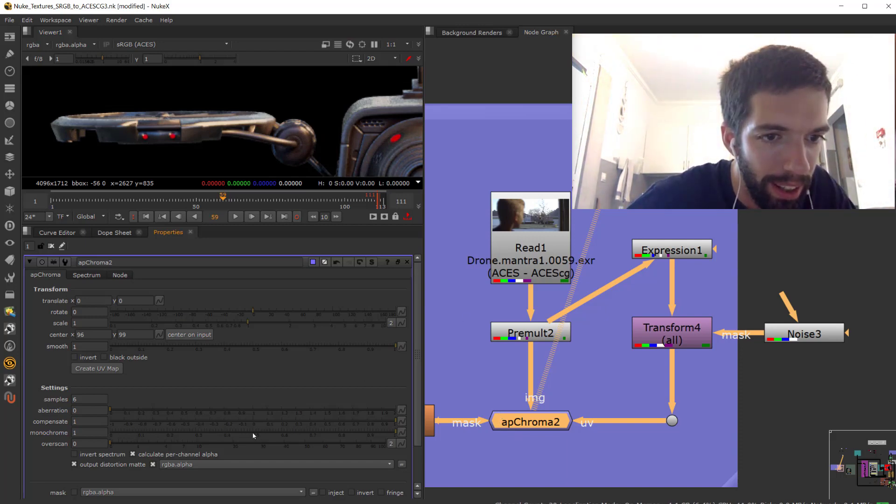
{"action": "left_click_drag", "start_coordinate": [149, 424], "coordinate": [85, 422]}
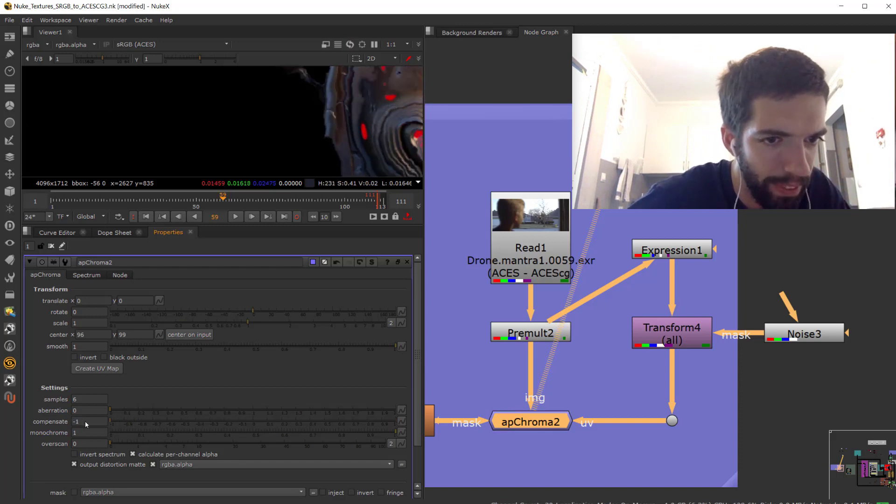
{"action": "scroll", "coordinate": [308, 117], "scroll_direction": "down", "scroll_amount": 5}
{"action": "middle_click_drag", "start_coordinate": [309, 119], "coordinate": [190, 120]}
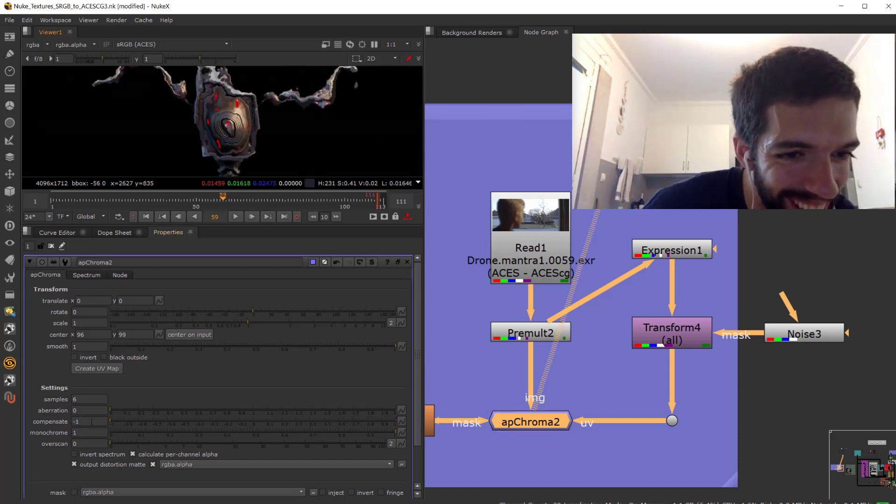
Set apChroma2's compensate value to 0.
{"action": "left_click_drag", "start_coordinate": [89, 421], "coordinate": [24, 420]}
{"action": "type", "text": "0"}
{"action": "key", "text": "Return"}
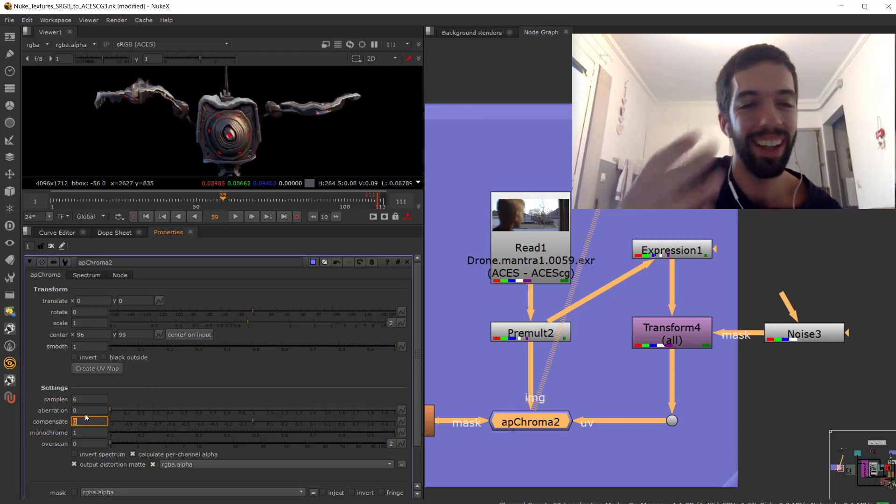
{"action": "left_click", "coordinate": [104, 411]}
{"action": "left_click", "coordinate": [98, 433]}
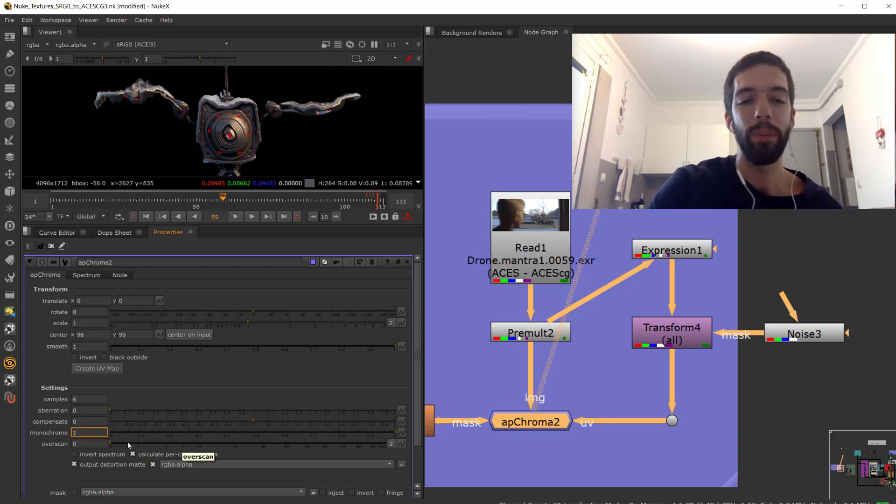
Go back to frame 58 and play the distorted drone animation through to frame 64.
{"action": "left_click", "coordinate": [225, 201]}
{"action": "left_click_drag", "start_coordinate": [225, 201], "coordinate": [220, 199]}
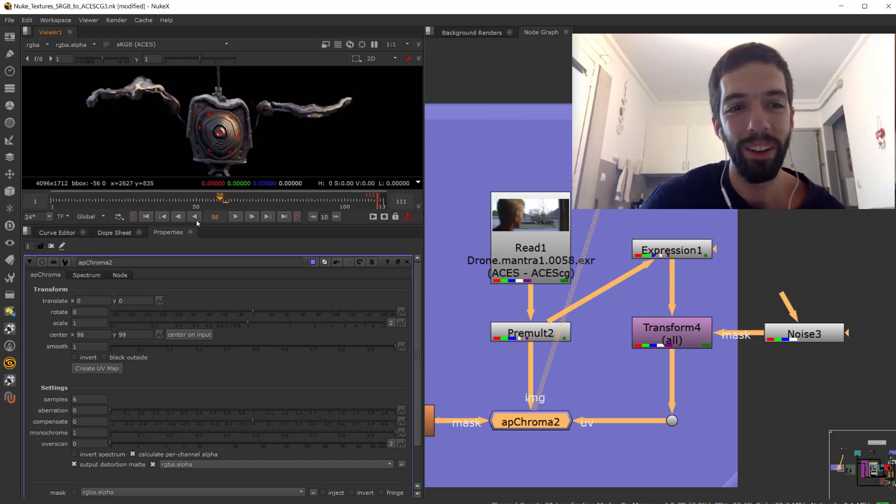
{"action": "left_click", "coordinate": [236, 216]}
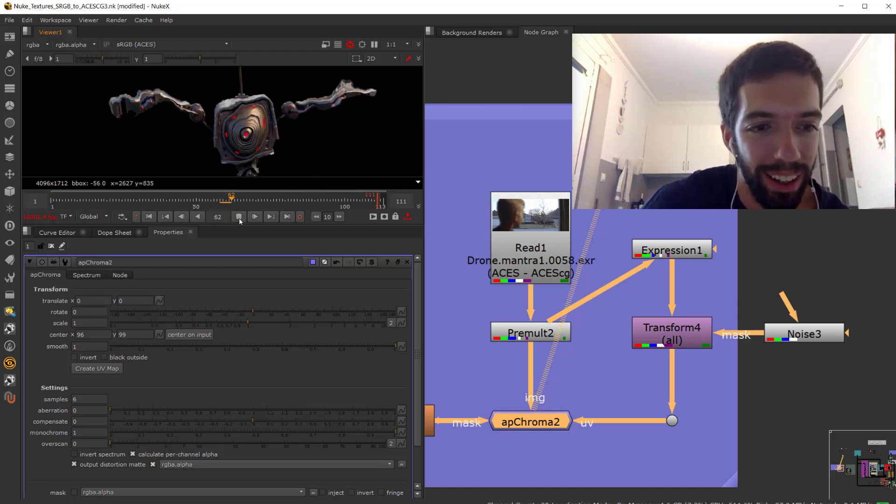
{"action": "left_click", "coordinate": [242, 217]}
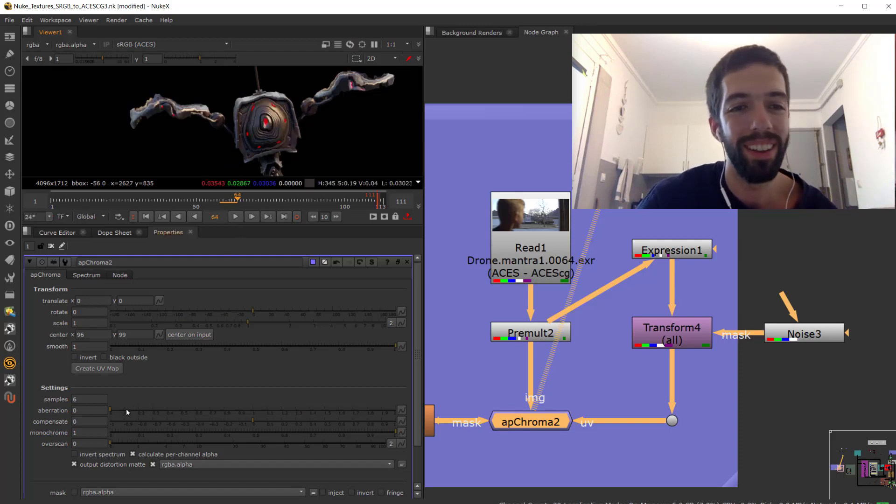
Try an aberration of 0.5, set it to 0.065 with monochrome at 0, and examine the coloured edges on the drone's arm.
{"action": "left_click_drag", "start_coordinate": [125, 409], "coordinate": [195, 408]}
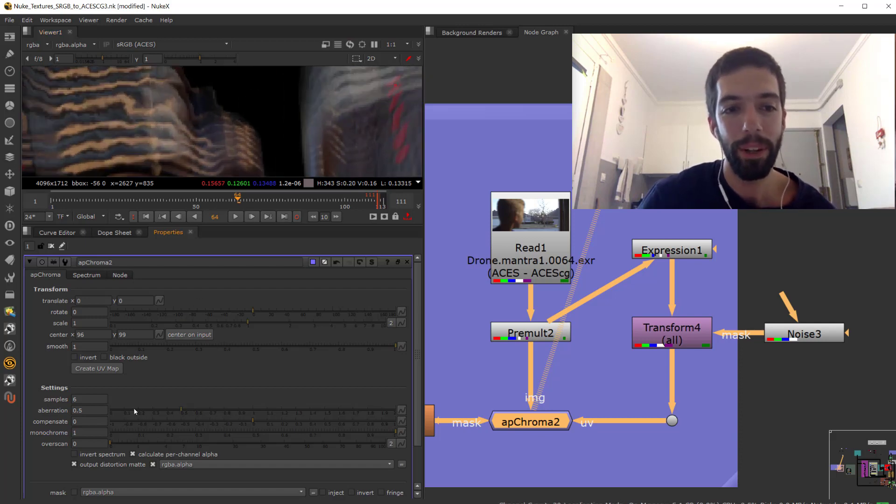
{"action": "mouse_move", "coordinate": [134, 407]}
{"action": "left_mouse_down"}
{"action": "mouse_move", "coordinate": [111, 408]}
{"action": "mouse_move", "coordinate": [120, 406]}
{"action": "left_mouse_up"}
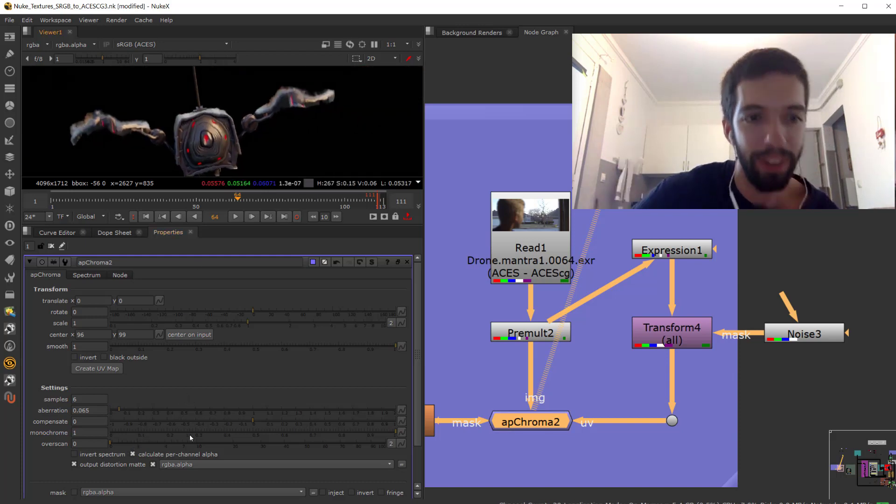
{"action": "left_click_drag", "start_coordinate": [278, 435], "coordinate": [105, 431]}
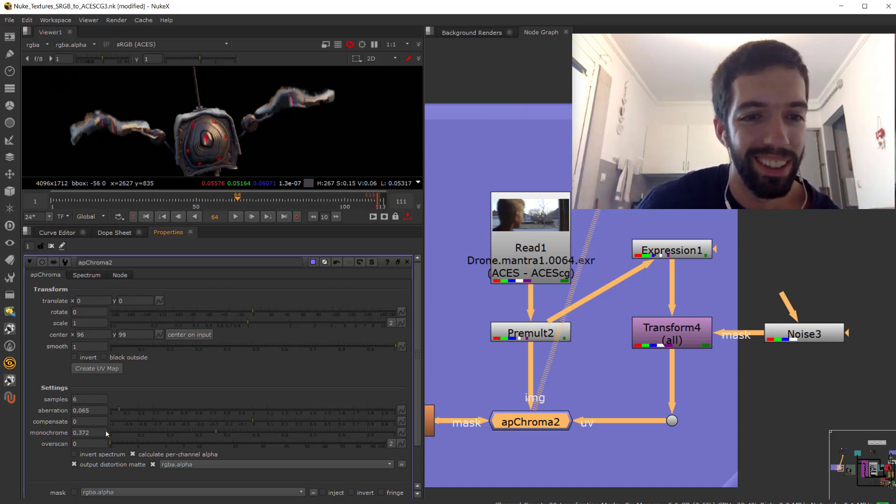
{"action": "scroll", "coordinate": [204, 154], "scroll_direction": "up", "scroll_amount": 6}
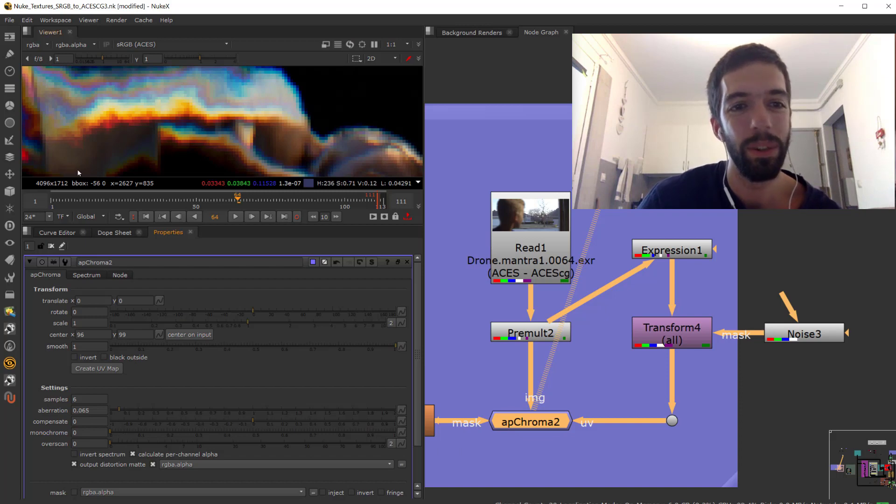
{"action": "scroll", "coordinate": [185, 117], "scroll_direction": "down", "scroll_amount": 2}
{"action": "scroll", "coordinate": [185, 117], "scroll_direction": "down", "scroll_amount": 4}
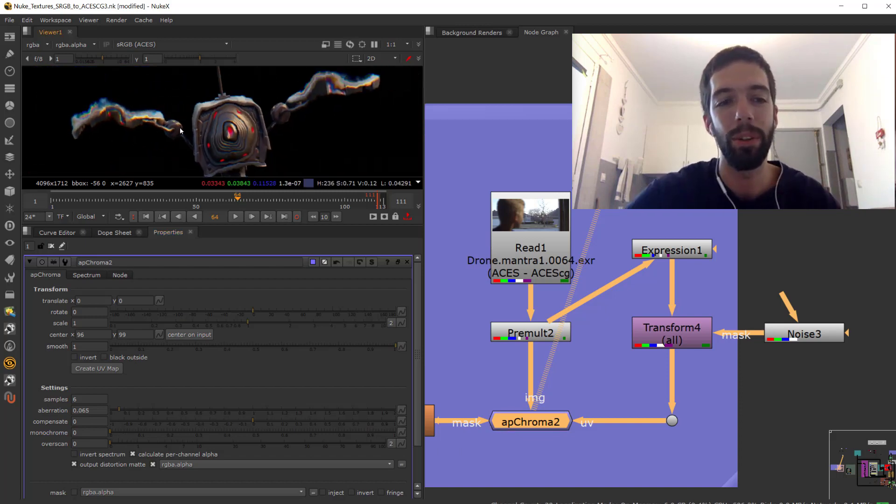
Open the Noise3 node's settings and review the noise and UV branch feeding apChroma2.
{"action": "left_click", "coordinate": [804, 334]}
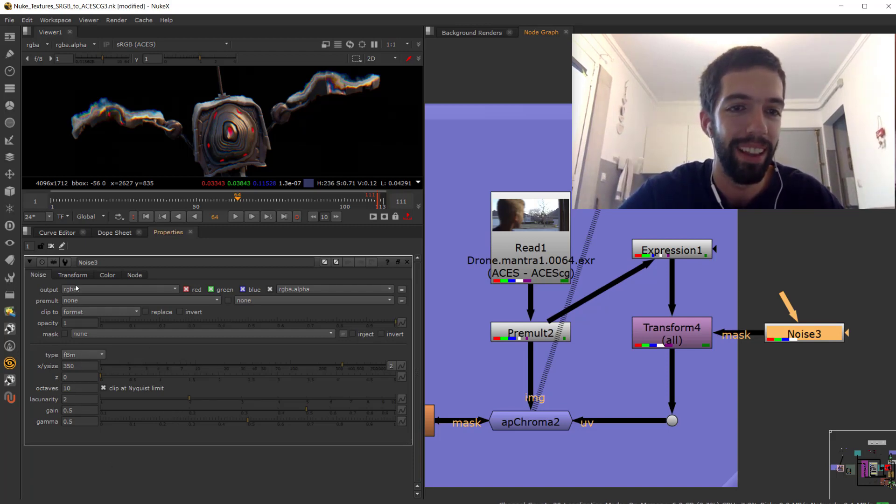
{"action": "left_click", "coordinate": [57, 233]}
{"action": "left_click", "coordinate": [167, 233]}
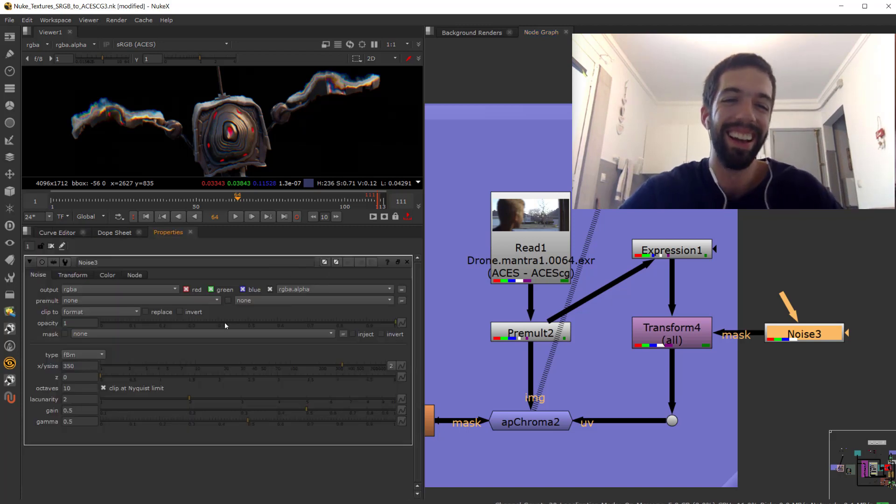
{"action": "scroll", "coordinate": [462, 348], "scroll_direction": "down", "scroll_amount": 3}
{"action": "scroll", "coordinate": [463, 353], "scroll_direction": "up", "scroll_amount": 4}
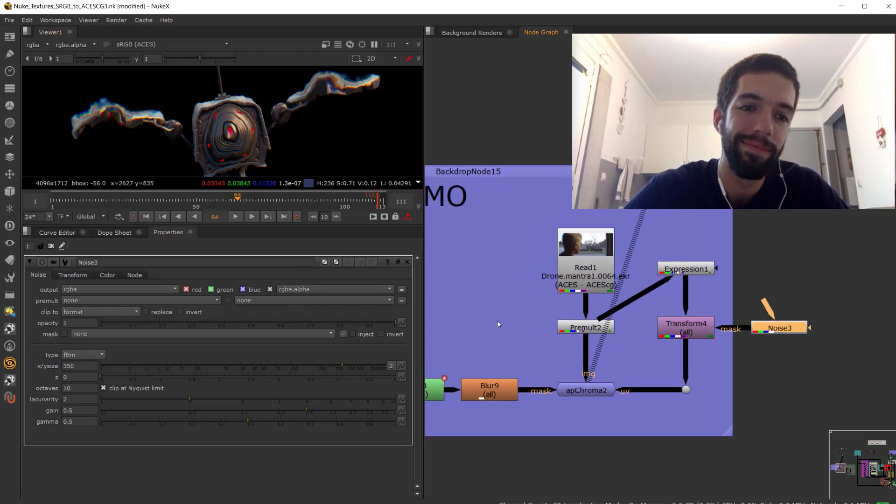
Open apChroma2's settings and enable its rgba.alpha mask so the aberration is limited to the masked area.
{"action": "scroll", "coordinate": [570, 342], "scroll_direction": "up", "scroll_amount": 1}
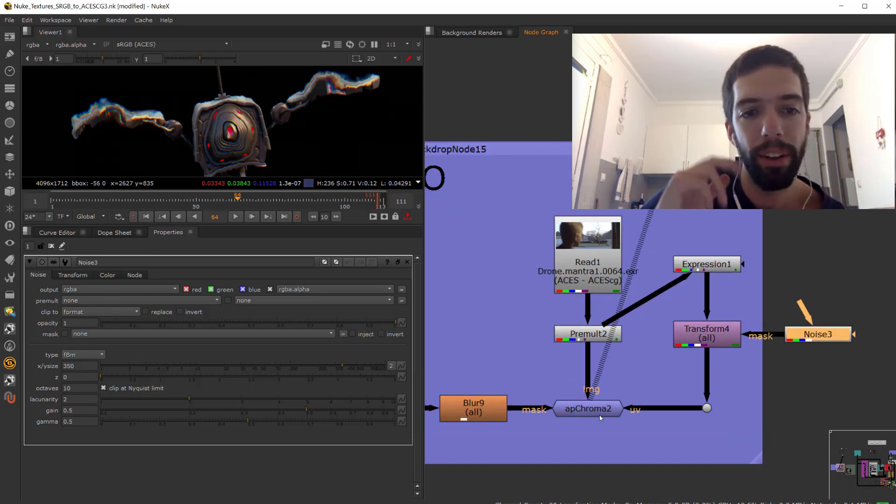
{"action": "left_click", "coordinate": [589, 409]}
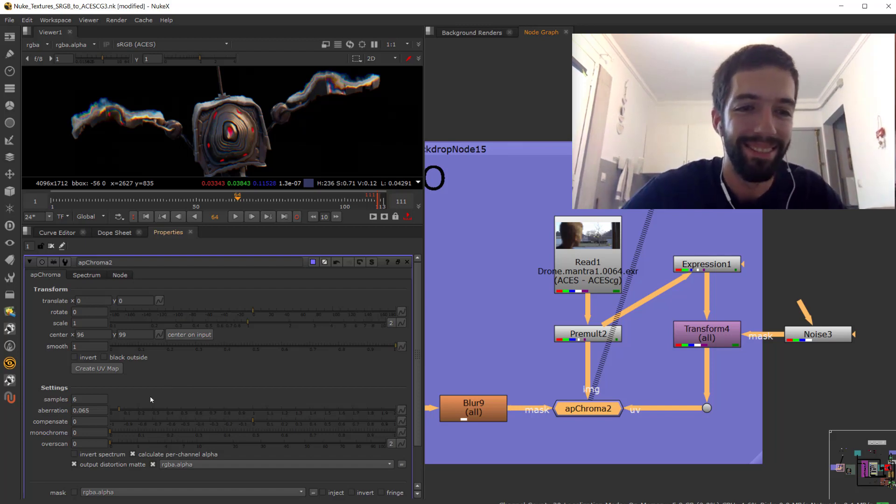
{"action": "scroll", "coordinate": [168, 376], "scroll_direction": "down", "scroll_amount": 2}
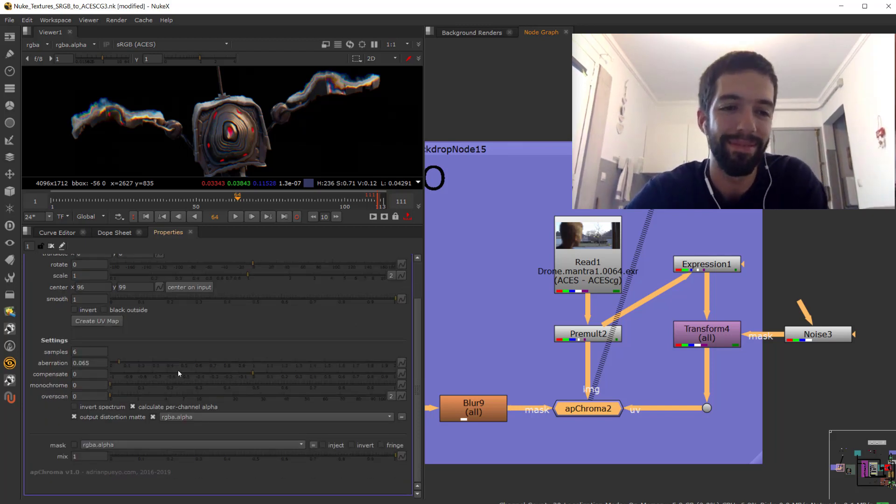
{"action": "middle_click_drag", "start_coordinate": [602, 419], "coordinate": [709, 376]}
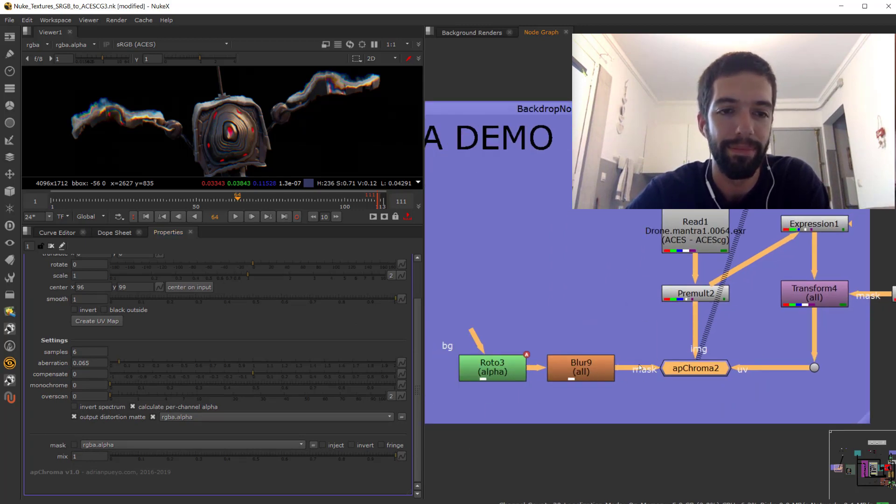
{"action": "scroll", "coordinate": [108, 410], "scroll_direction": "up", "scroll_amount": 2}
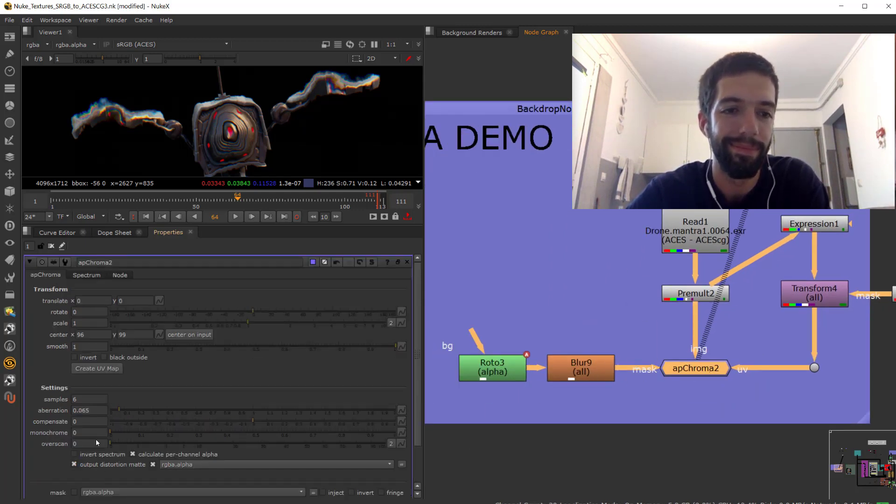
{"action": "scroll", "coordinate": [96, 443], "scroll_direction": "down", "scroll_amount": 2}
Open the Roto3 node's settings and examine its Bezier mask shape around the drone's arm.
{"action": "double_click", "coordinate": [491, 370]}
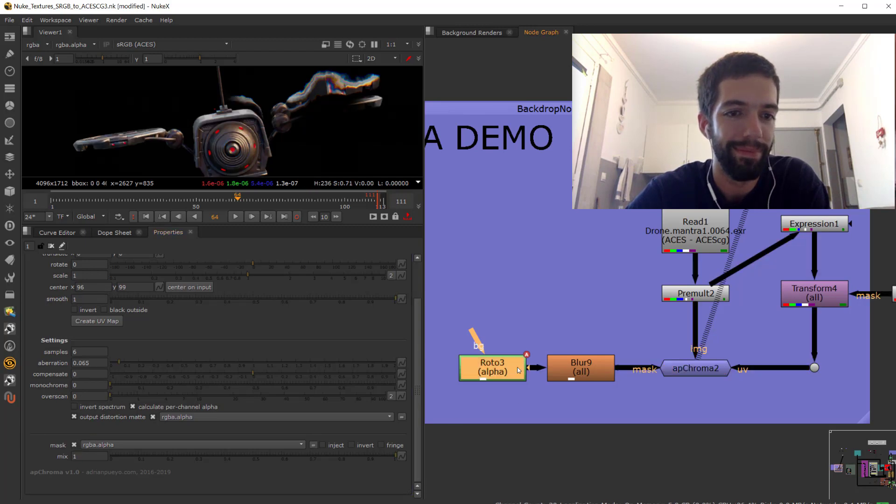
{"action": "scroll", "coordinate": [251, 134], "scroll_direction": "up", "scroll_amount": 6}
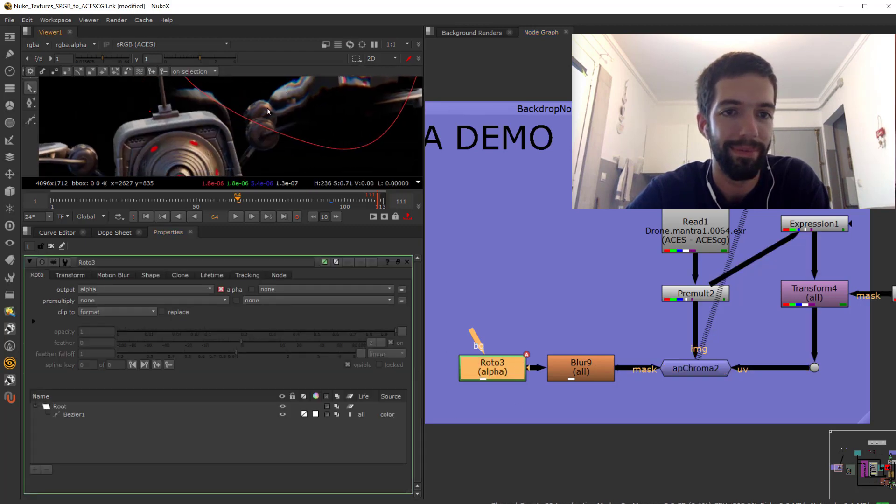
{"action": "scroll", "coordinate": [482, 405], "scroll_direction": "down", "scroll_amount": 6}
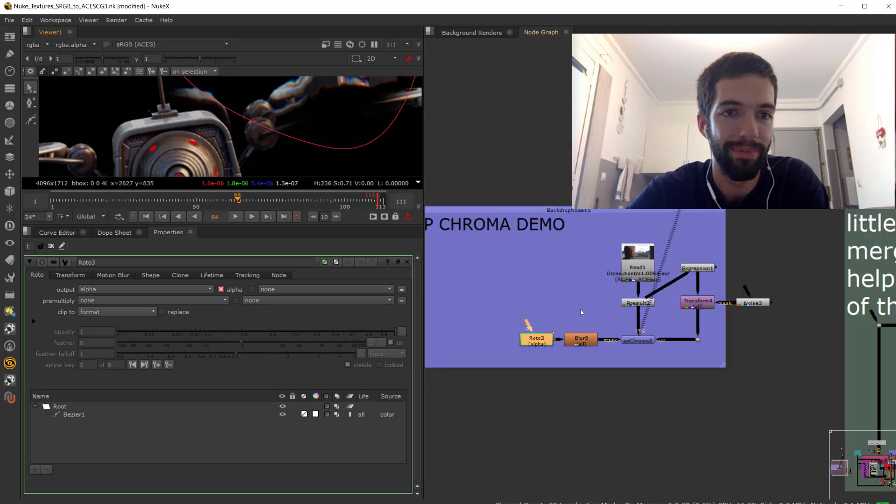
Review the node graph from the AP CHROMA DEMO backdrop to the plate-extracted and still-image kernel backdrops.
{"action": "mouse_move", "coordinate": [578, 387]}
{"action": "middle_mouse_down"}
{"action": "mouse_move", "coordinate": [530, 403]}
{"action": "mouse_move", "coordinate": [575, 386]}
{"action": "middle_mouse_up"}
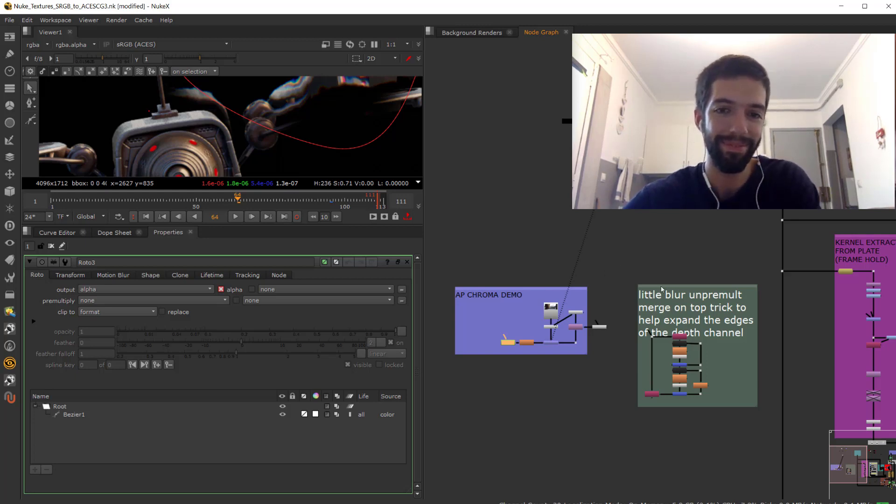
{"action": "scroll", "coordinate": [675, 267], "scroll_direction": "down", "scroll_amount": 4}
{"action": "scroll", "coordinate": [671, 267], "scroll_direction": "up", "scroll_amount": 4}
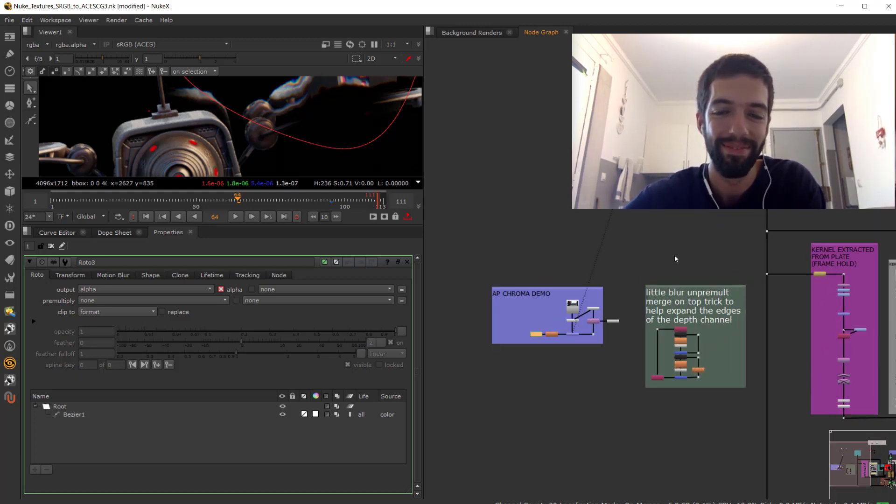
{"action": "middle_click_drag", "start_coordinate": [635, 275], "coordinate": [510, 282]}
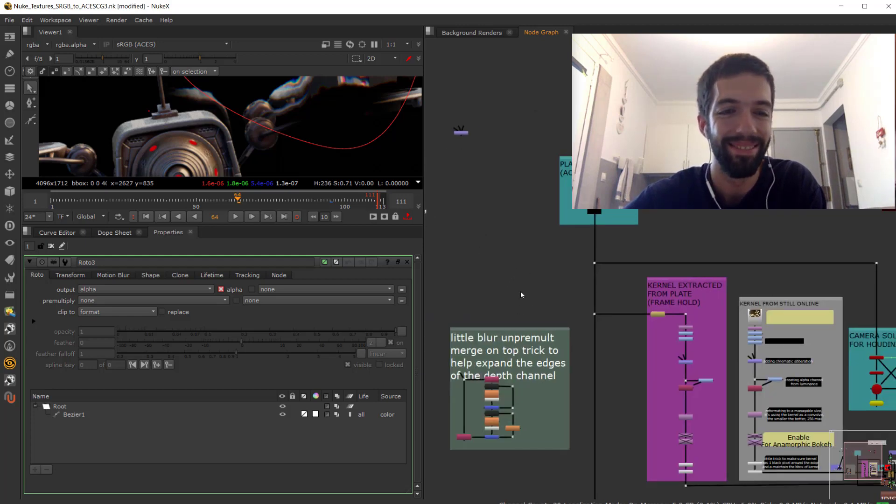
{"action": "middle_click_drag", "start_coordinate": [745, 393], "coordinate": [613, 290]}
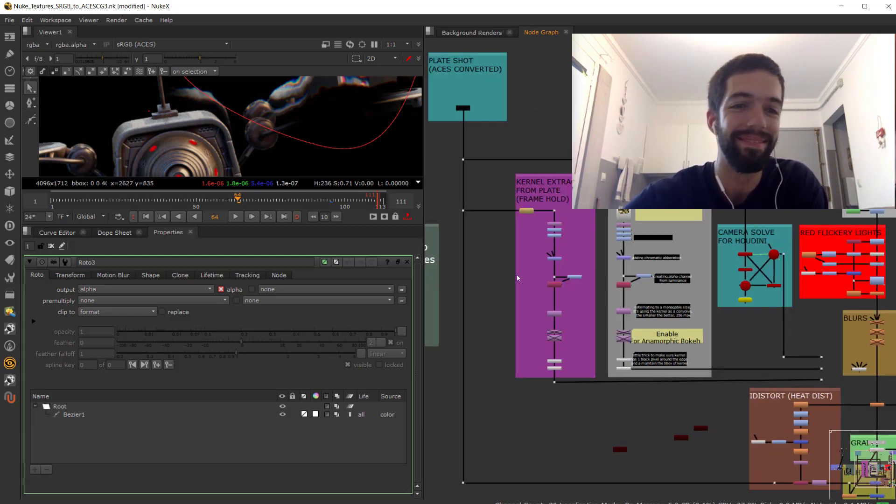
{"action": "scroll", "coordinate": [613, 290], "scroll_direction": "up", "scroll_amount": 6}
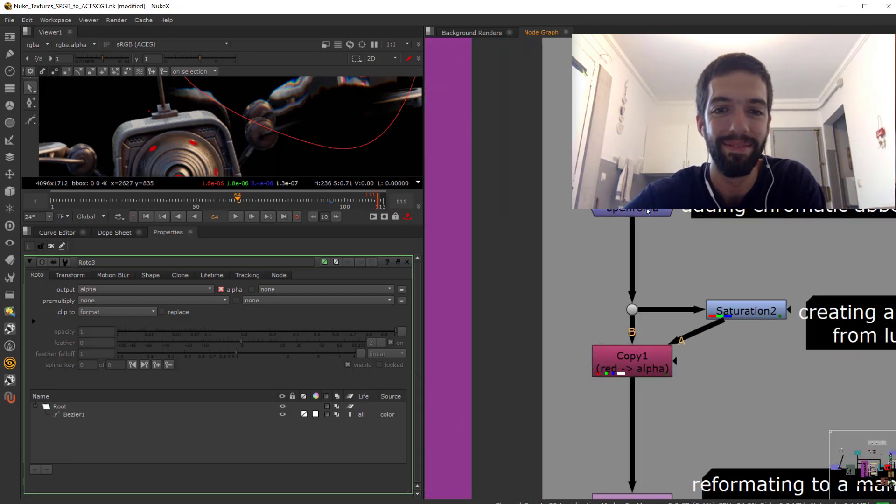
{"action": "scroll", "coordinate": [637, 270], "scroll_direction": "down", "scroll_amount": 4}
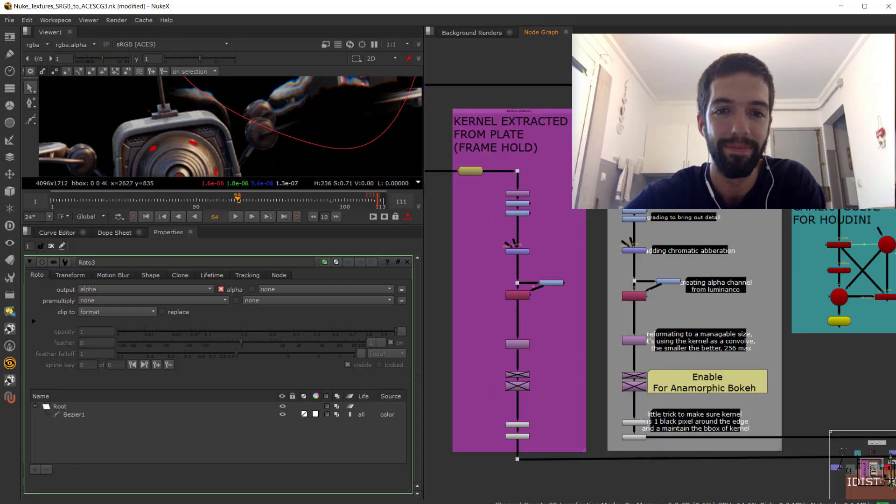
{"action": "scroll", "coordinate": [639, 143], "scroll_direction": "up", "scroll_amount": 5}
{"action": "scroll", "coordinate": [594, 334], "scroll_direction": "down", "scroll_amount": 4}
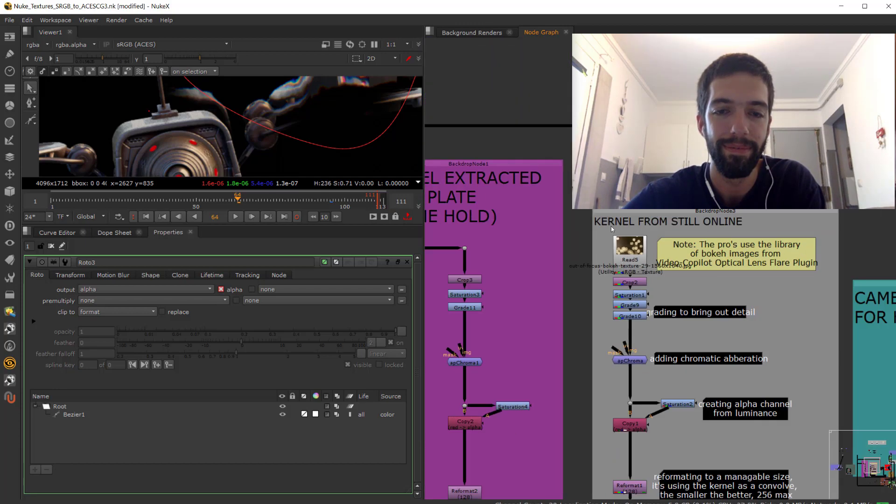
{"action": "scroll", "coordinate": [594, 333], "scroll_direction": "down", "scroll_amount": 2}
{"action": "middle_click_drag", "start_coordinate": [570, 399], "coordinate": [708, 278]}
{"action": "scroll", "coordinate": [707, 277], "scroll_direction": "down", "scroll_amount": 4}
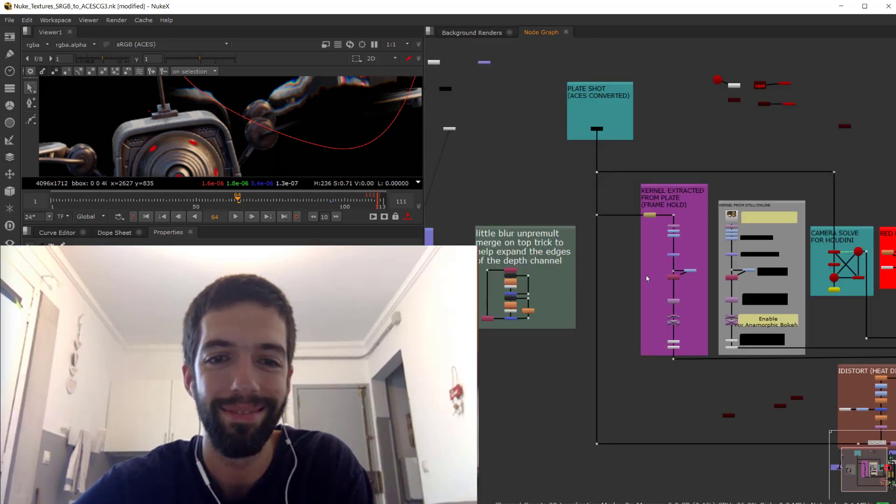
{"action": "middle_click_drag", "start_coordinate": [646, 276], "coordinate": [597, 270]}
View the FrameHold1 output in the plate kernel branch and examine the round bokeh highlight in the background.
{"action": "scroll", "coordinate": [616, 211], "scroll_direction": "up", "scroll_amount": 5}
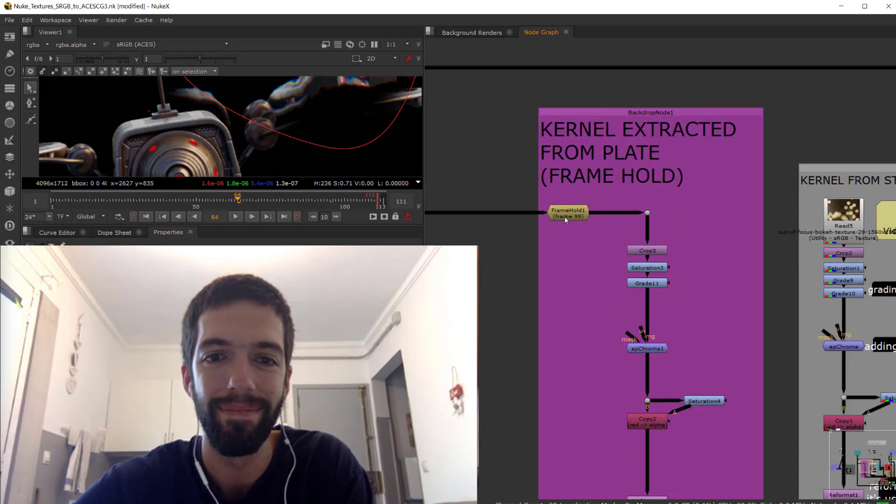
{"action": "left_click", "coordinate": [579, 218]}
{"action": "key", "text": "1"}
{"action": "scroll", "coordinate": [243, 121], "scroll_direction": "down", "scroll_amount": 8}
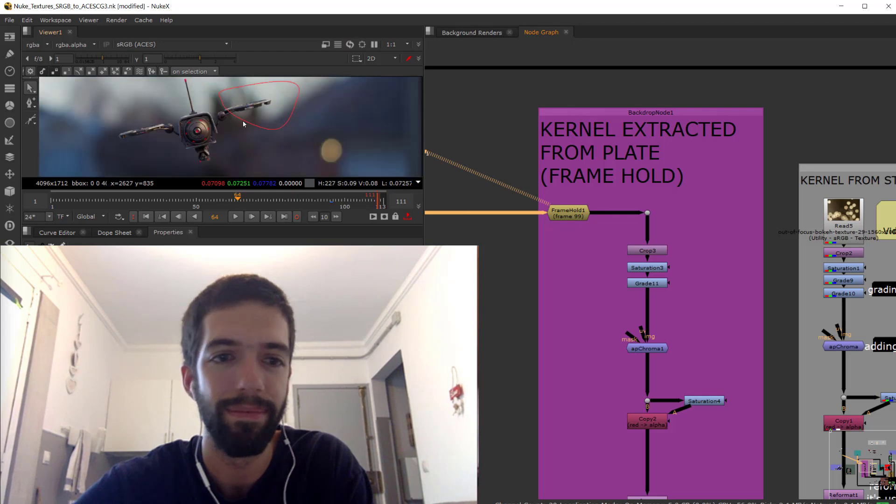
{"action": "scroll", "coordinate": [296, 141], "scroll_direction": "up", "scroll_amount": 8}
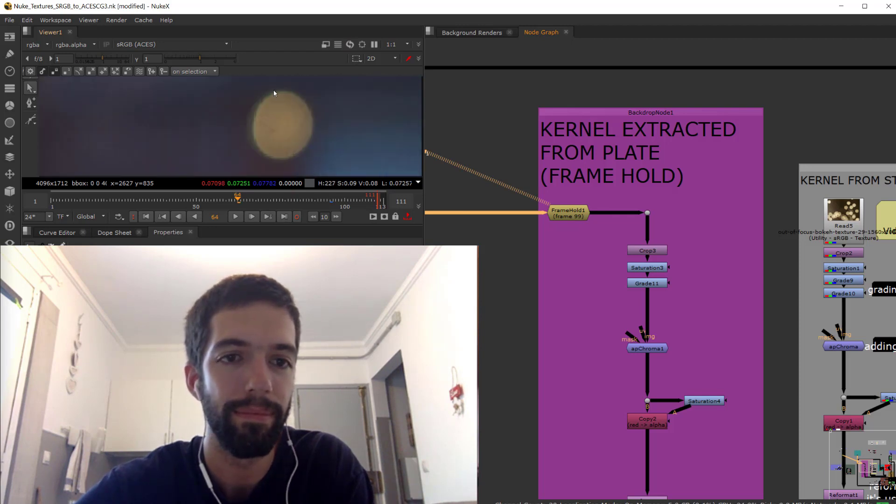
View the cropped bokeh at Crop3, and follow its processing through Saturation3, Grade11 and apChroma1.
{"action": "left_click", "coordinate": [647, 251]}
{"action": "key", "text": "1"}
{"action": "scroll", "coordinate": [322, 115], "scroll_direction": "down", "scroll_amount": 5}
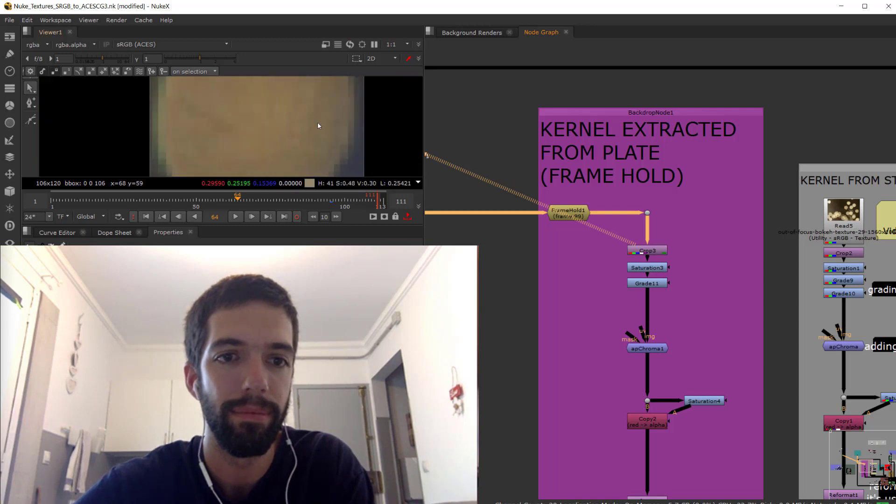
{"action": "left_click", "coordinate": [647, 268]}
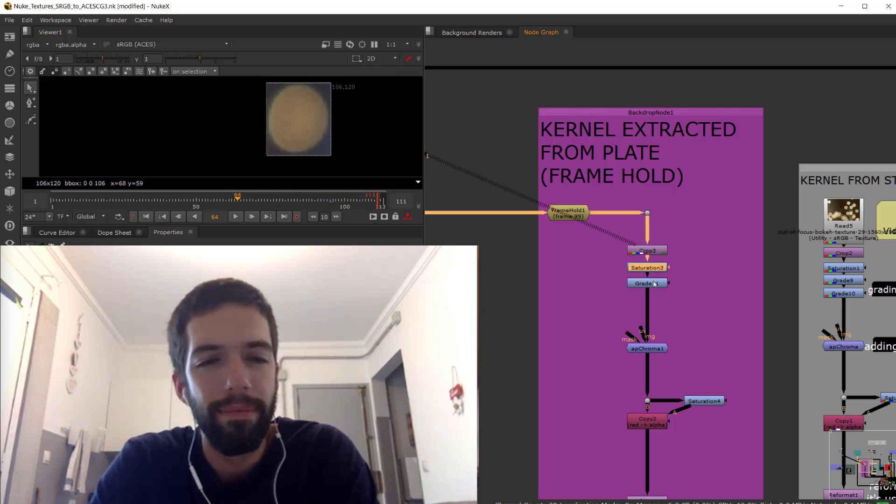
{"action": "key", "text": "1"}
{"action": "left_click", "coordinate": [644, 284]}
{"action": "key", "text": "1"}
{"action": "left_click", "coordinate": [647, 349]}
{"action": "key", "text": "1"}
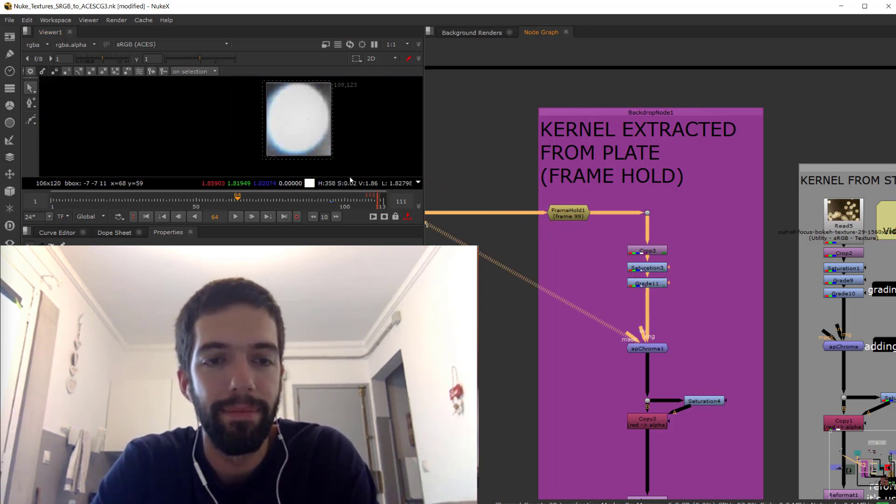
View the kernel at Copy2, where red is copied to alpha, and at the 128-pixel Reformat2 node.
{"action": "left_click", "coordinate": [650, 423]}
{"action": "key", "text": "1"}
{"action": "middle_click_drag", "start_coordinate": [627, 455], "coordinate": [621, 364]}
{"action": "left_click", "coordinate": [657, 416]}
{"action": "key", "text": "1"}
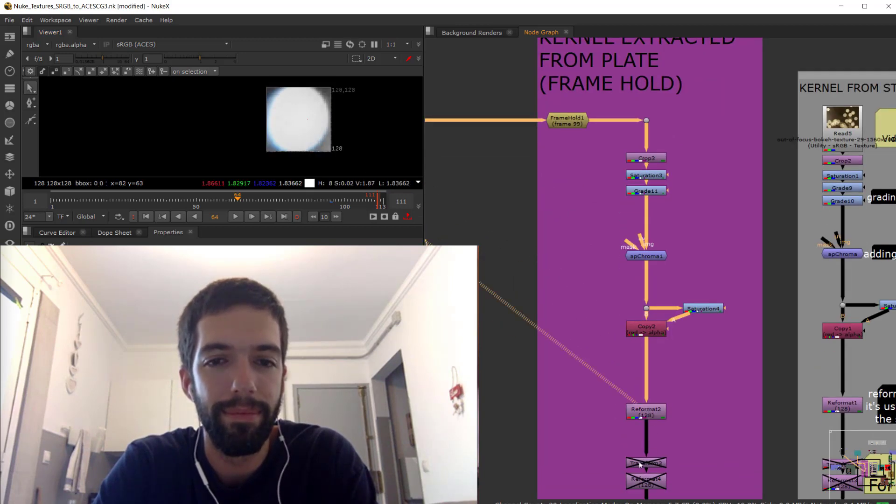
View the finished plate kernel at the BlackOutside2 node, past the disabled transform and reformat nodes.
{"action": "middle_click_drag", "start_coordinate": [581, 454], "coordinate": [580, 369]}
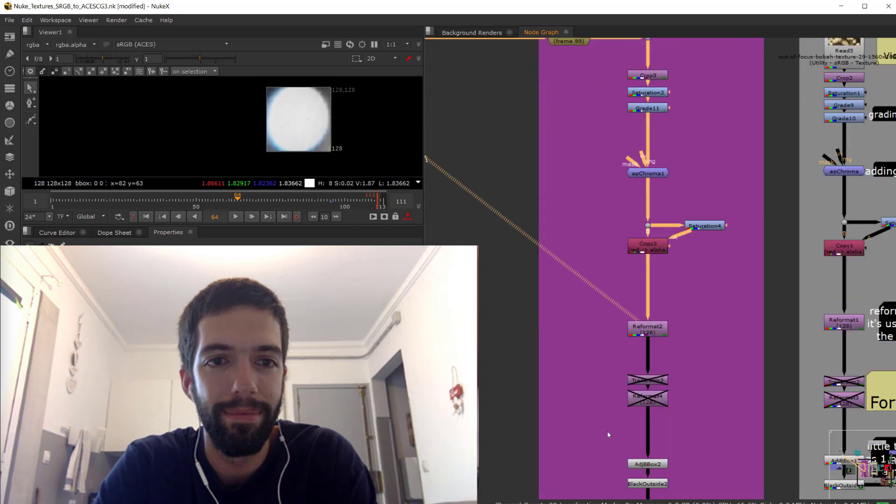
{"action": "middle_click_drag", "start_coordinate": [613, 491], "coordinate": [619, 363]}
{"action": "scroll", "coordinate": [641, 359], "scroll_direction": "up", "scroll_amount": 2}
{"action": "left_click", "coordinate": [658, 355]}
{"action": "key", "text": "1"}
{"action": "left_click", "coordinate": [517, 236]}
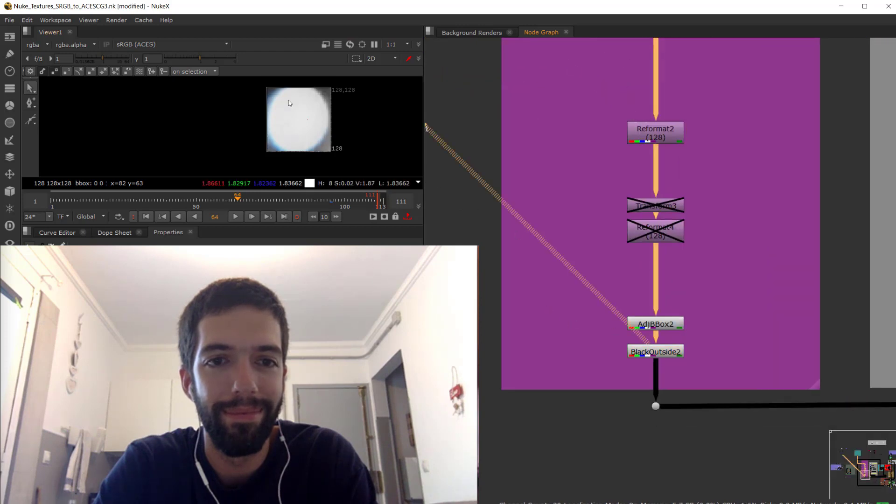
Trace the kernel branches' outputs to the Camera Input, Stock Footage Kernel and Plate Footage Kernal dots beside pgBokeh1.
{"action": "scroll", "coordinate": [559, 119], "scroll_direction": "down", "scroll_amount": 2}
{"action": "middle_click_drag", "start_coordinate": [560, 119], "coordinate": [543, 281]}
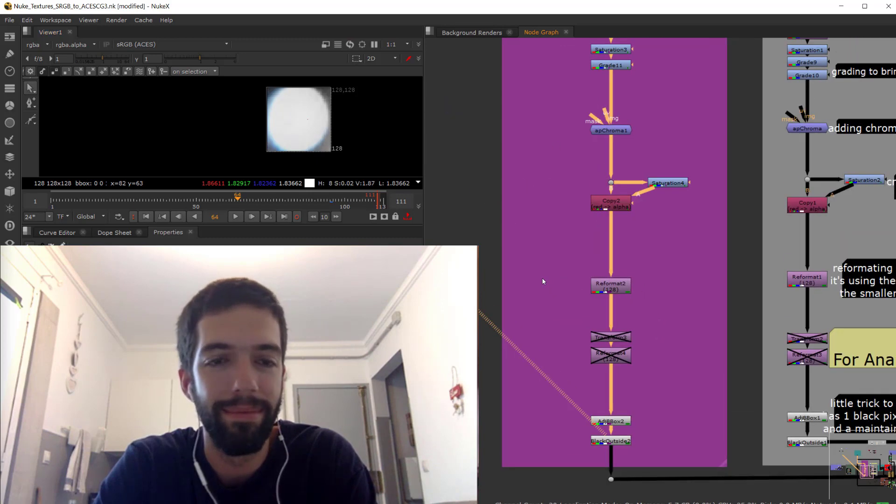
{"action": "scroll", "coordinate": [559, 350], "scroll_direction": "up", "scroll_amount": 1}
{"action": "middle_click_drag", "start_coordinate": [558, 350], "coordinate": [528, 122]}
{"action": "scroll", "coordinate": [602, 232], "scroll_direction": "down", "scroll_amount": 3}
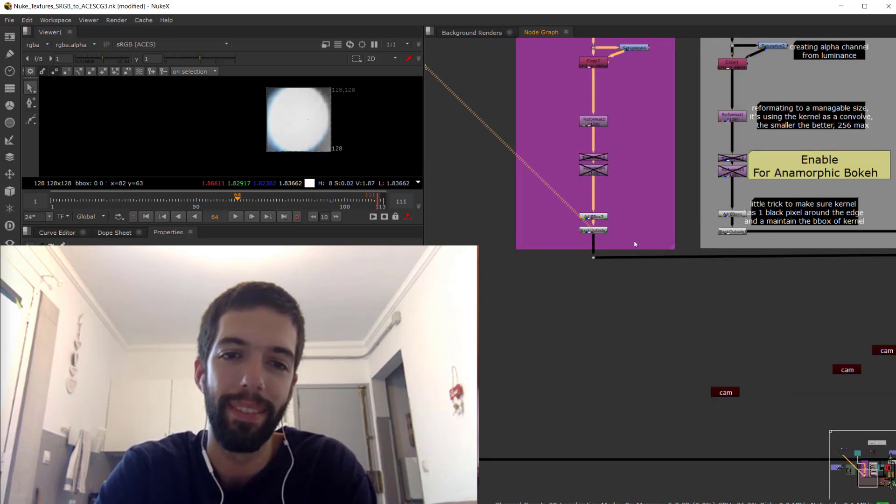
{"action": "middle_click_drag", "start_coordinate": [864, 304], "coordinate": [640, 304]}
{"action": "middle_click_drag", "start_coordinate": [695, 299], "coordinate": [422, 294]}
{"action": "scroll", "coordinate": [626, 250], "scroll_direction": "up", "scroll_amount": 6}
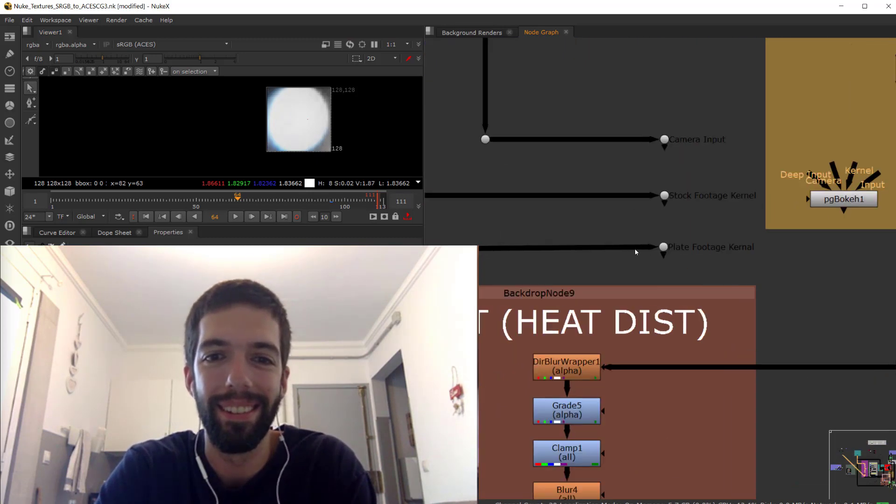
{"action": "middle_click_drag", "start_coordinate": [744, 225], "coordinate": [736, 236]}
{"action": "scroll", "coordinate": [737, 234], "scroll_direction": "up", "scroll_amount": 2}
{"action": "scroll", "coordinate": [737, 230], "scroll_direction": "down", "scroll_amount": 3}
{"action": "scroll", "coordinate": [711, 192], "scroll_direction": "up", "scroll_amount": 4}
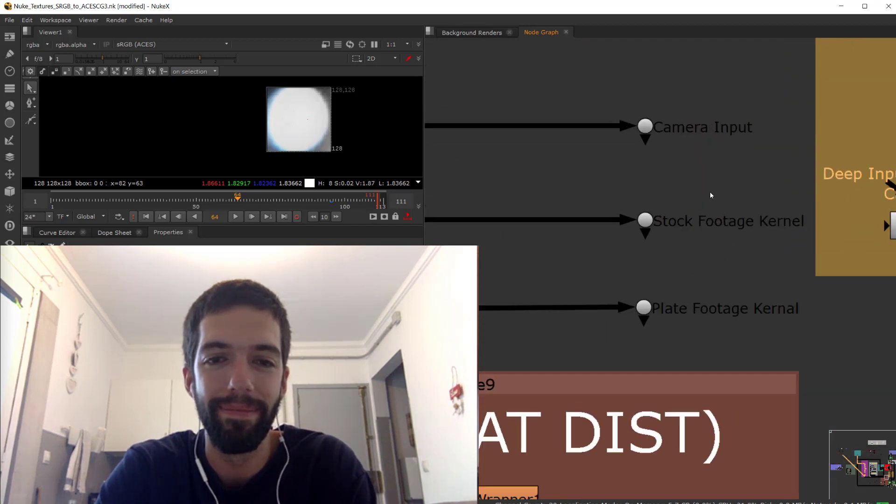
{"action": "scroll", "coordinate": [710, 191], "scroll_direction": "down", "scroll_amount": 1}
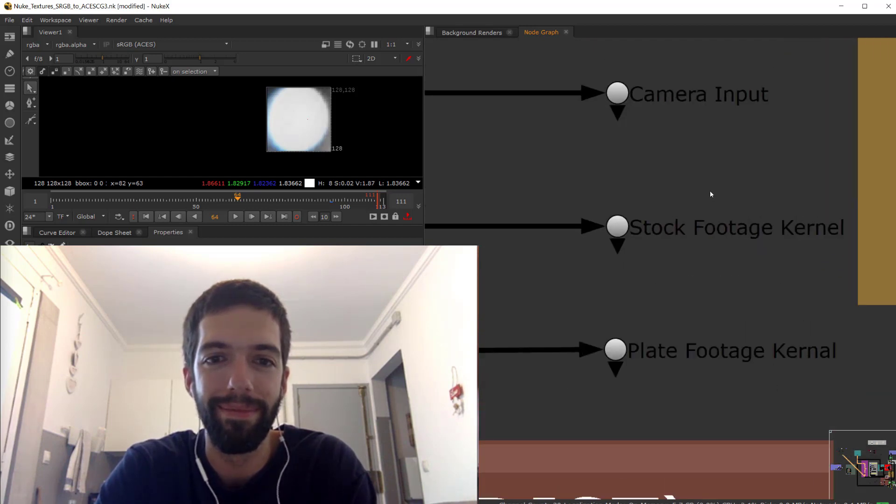